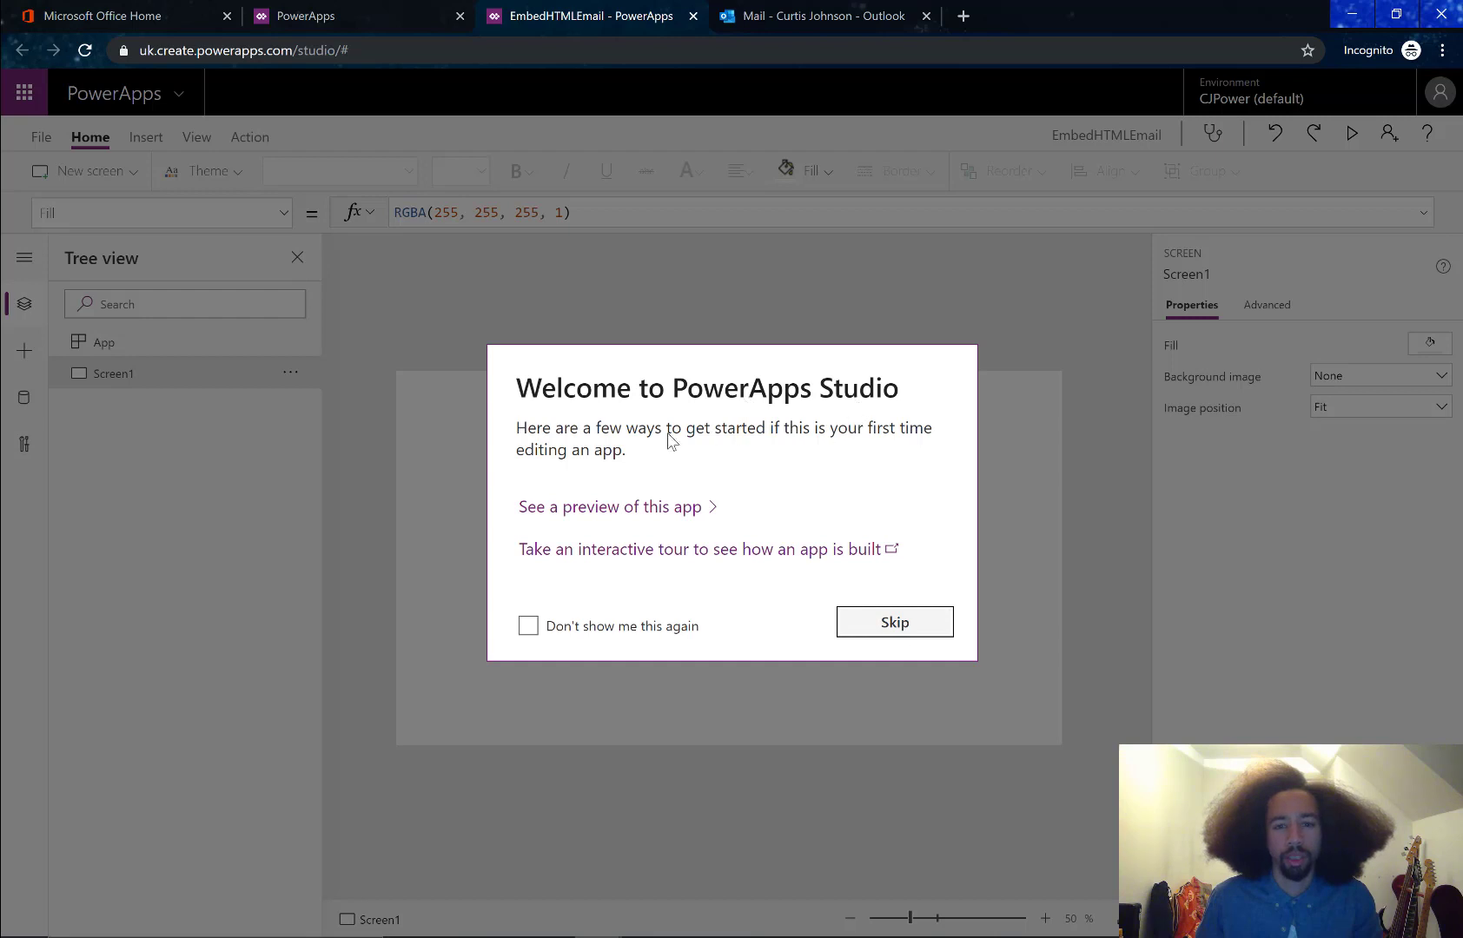
Turn off the welcome dialog permanently and place an HTML text control mid-canvas
{"action": "left_click", "coordinate": [629, 635]}
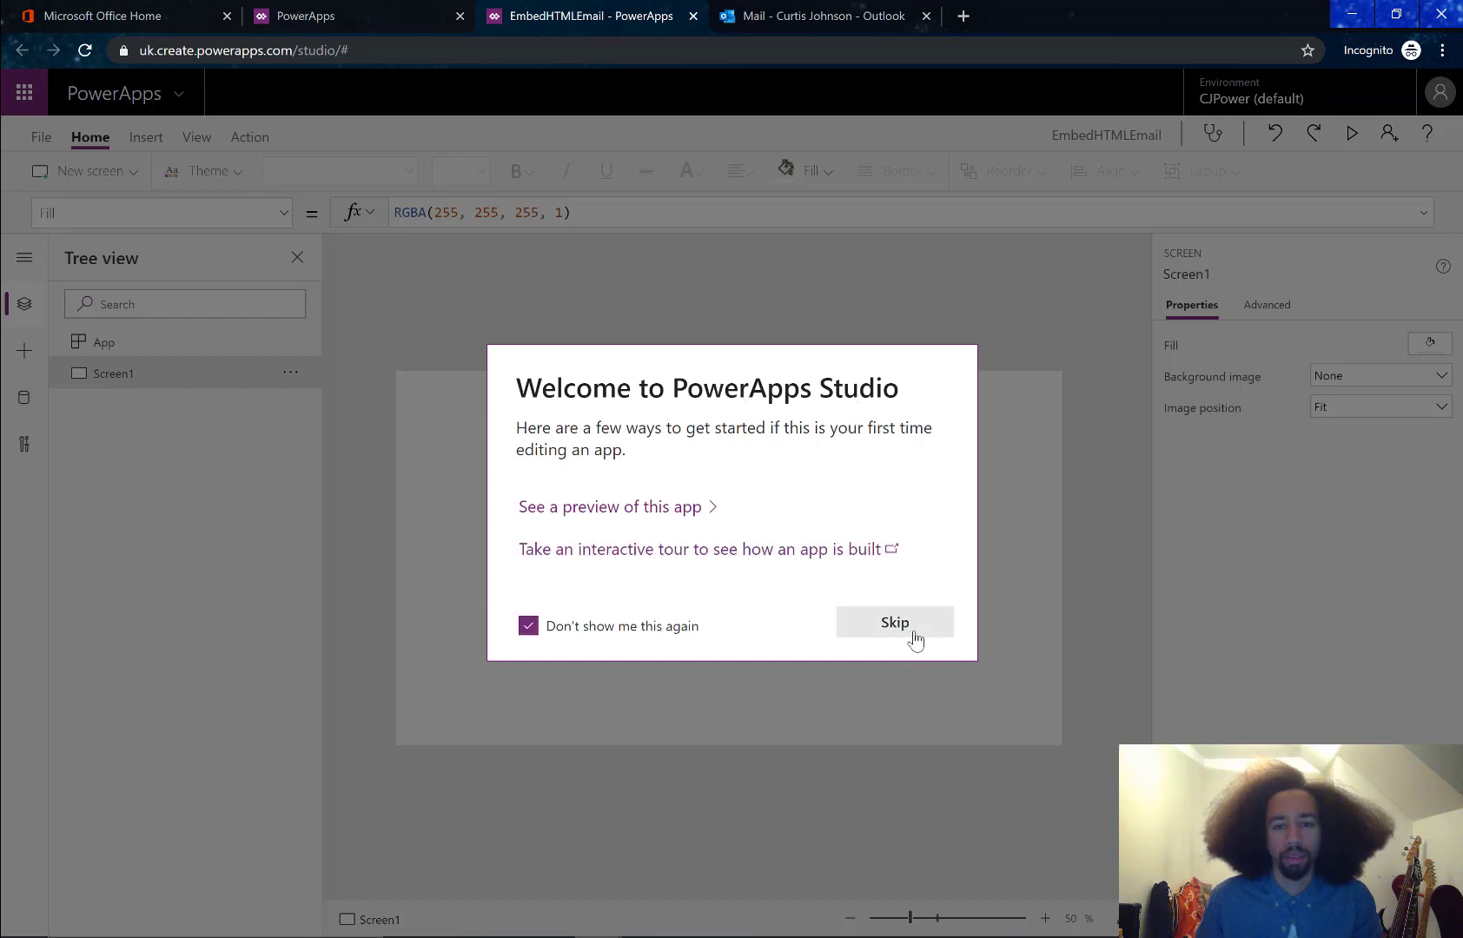
{"action": "left_click", "coordinate": [914, 641]}
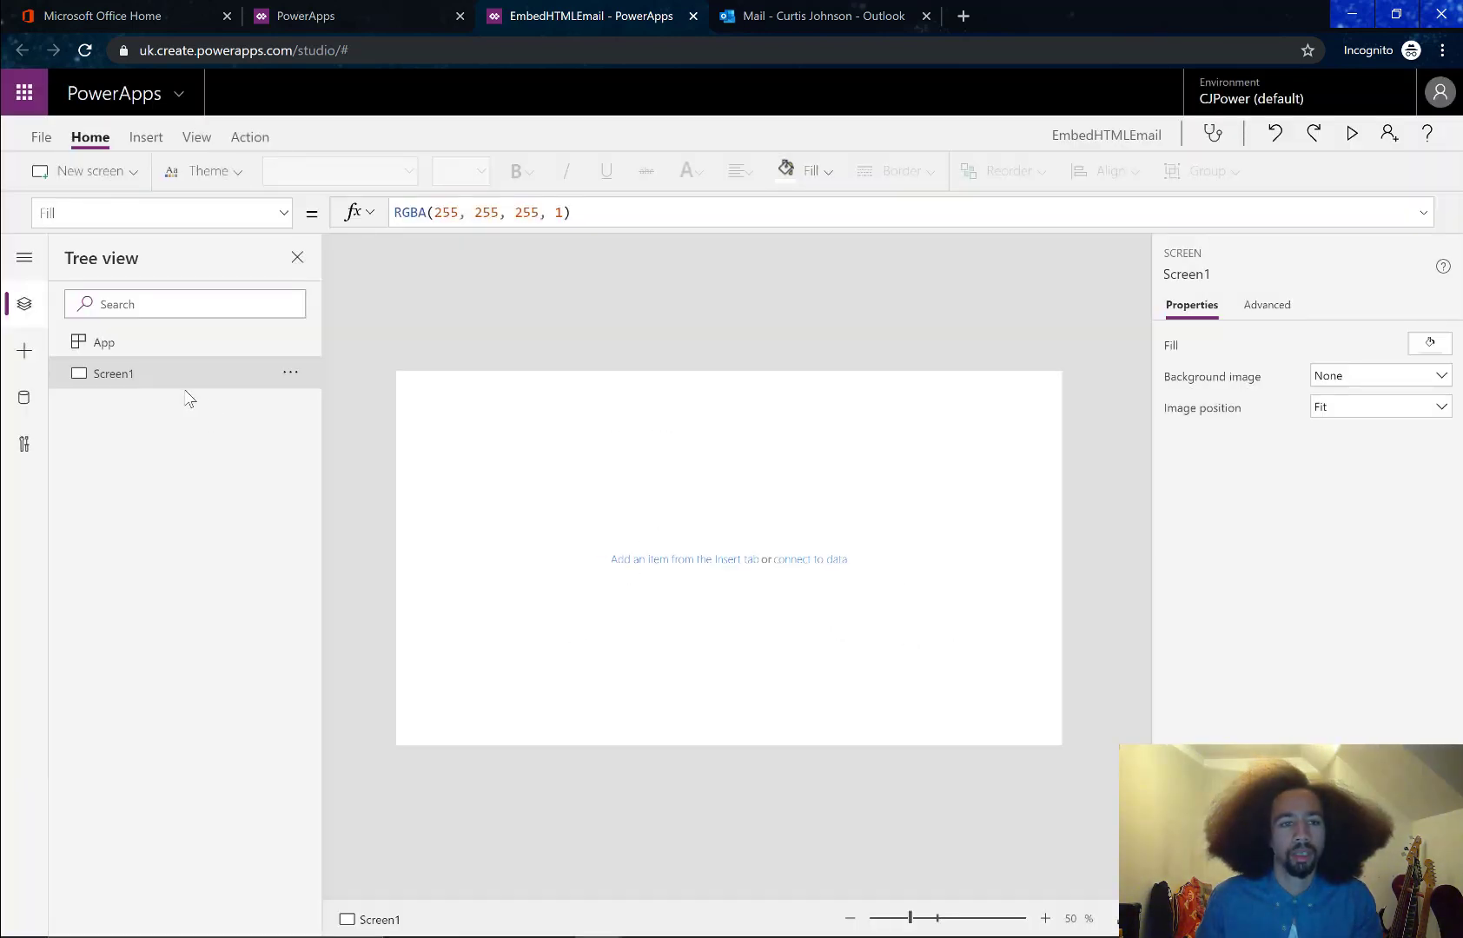
{"action": "left_click", "coordinate": [145, 137]}
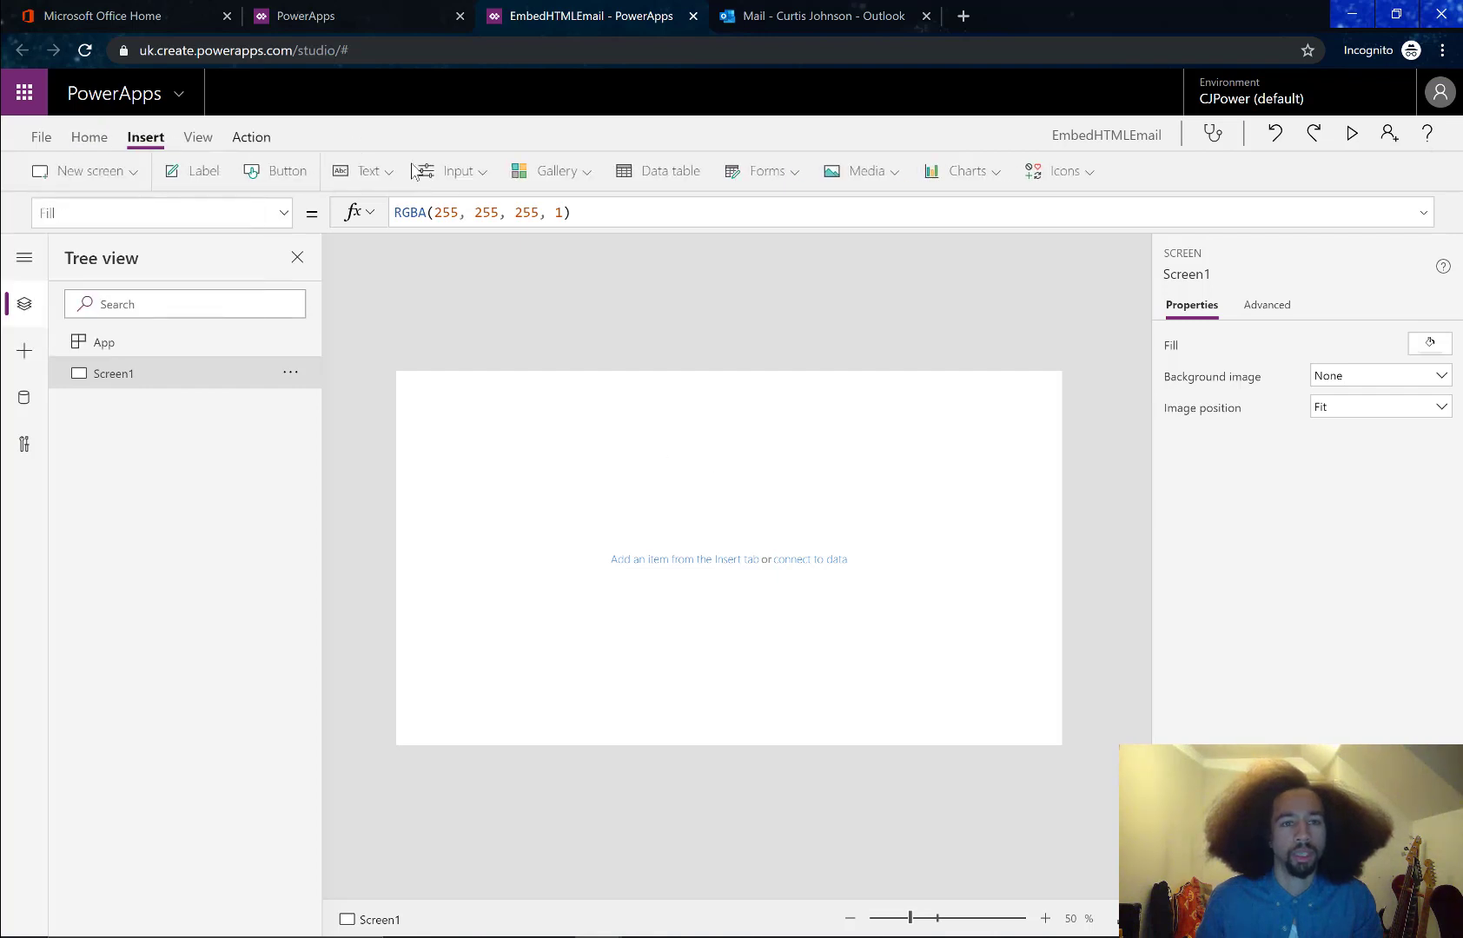
{"action": "left_click", "coordinate": [366, 171]}
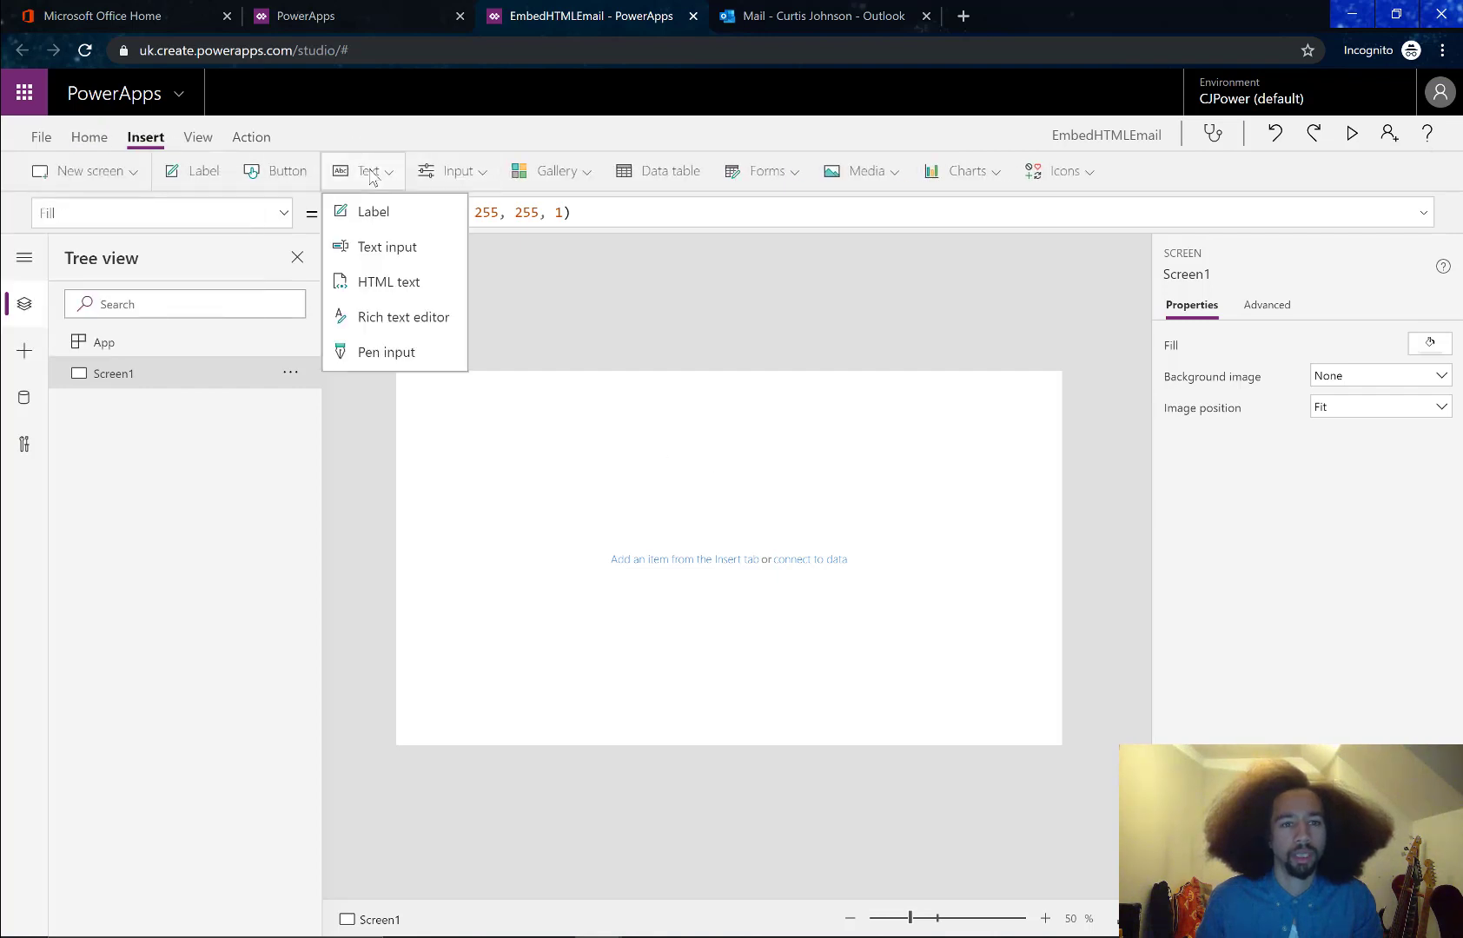
{"action": "left_click", "coordinate": [387, 283]}
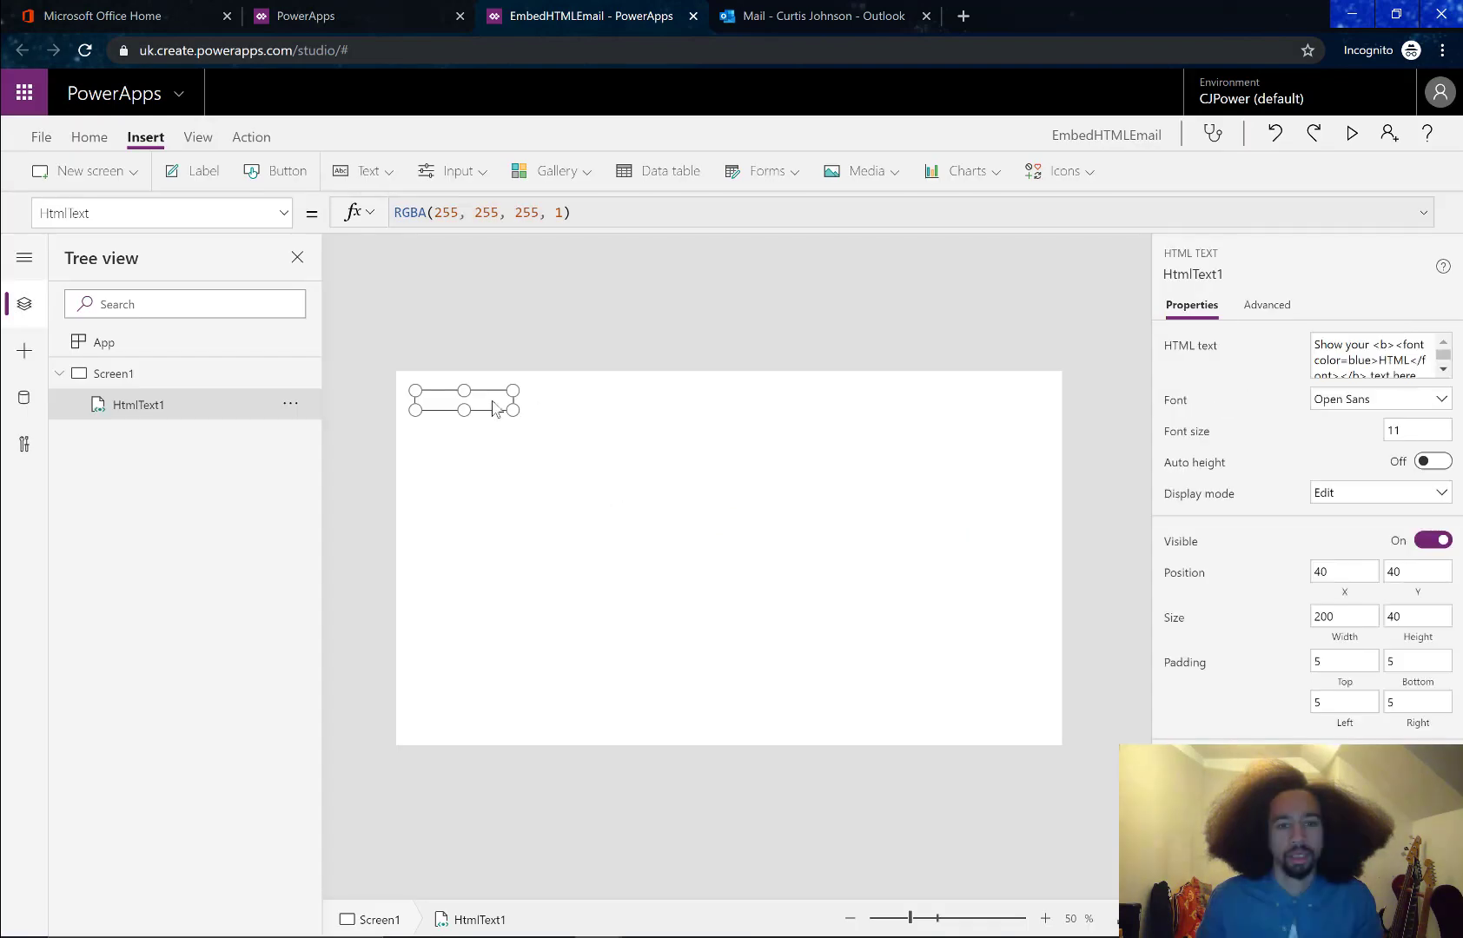
{"action": "left_click_drag", "start_coordinate": [661, 457], "coordinate": [736, 507]}
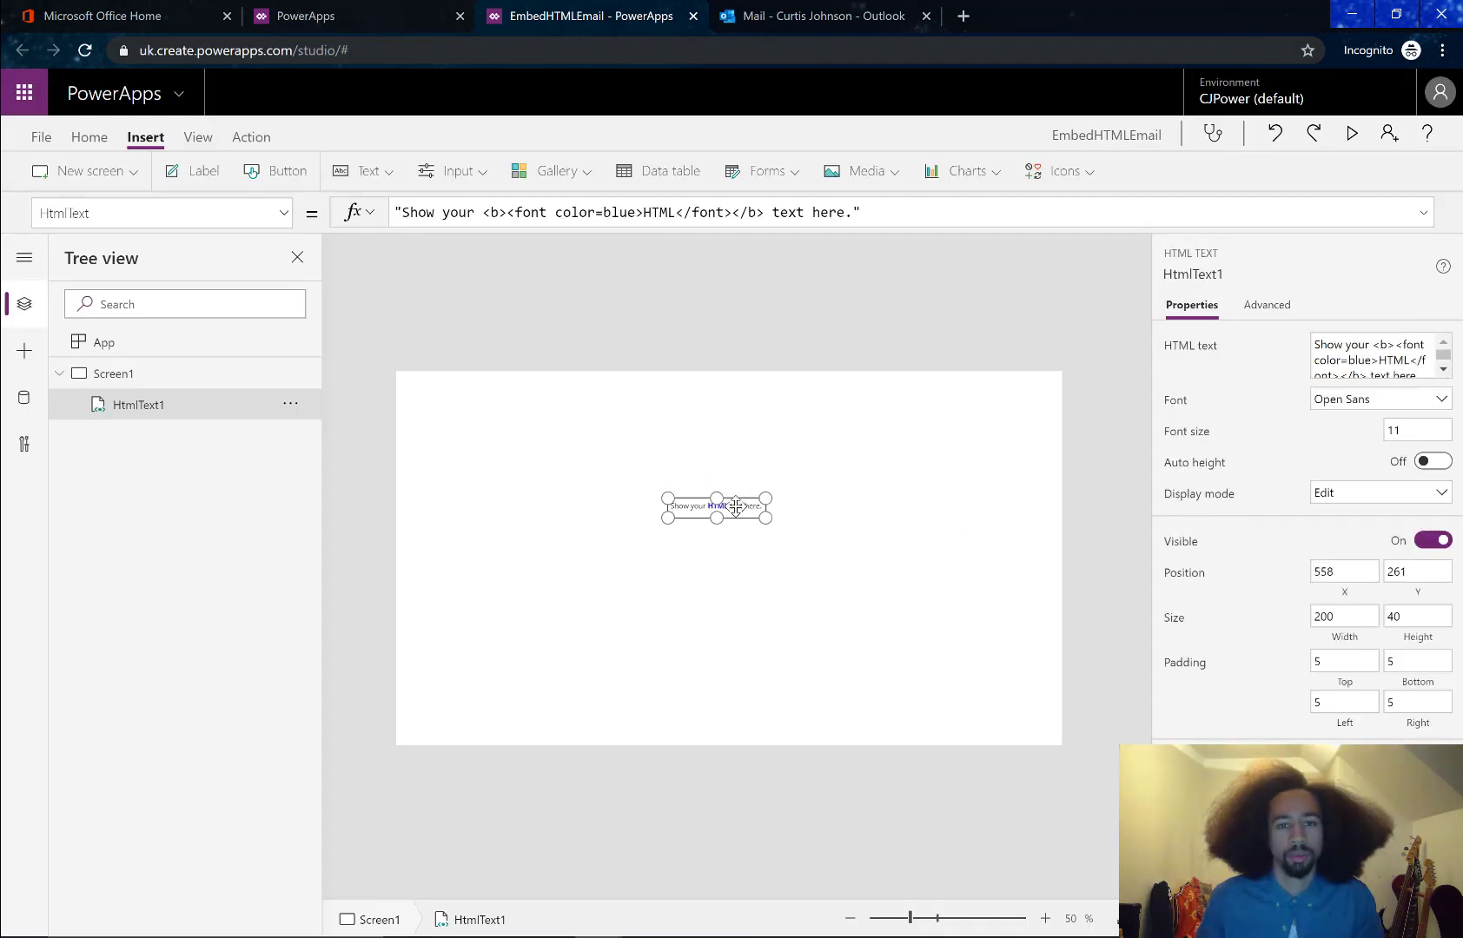
Insert a first Media image control onto Screen1
{"action": "left_click", "coordinate": [439, 389]}
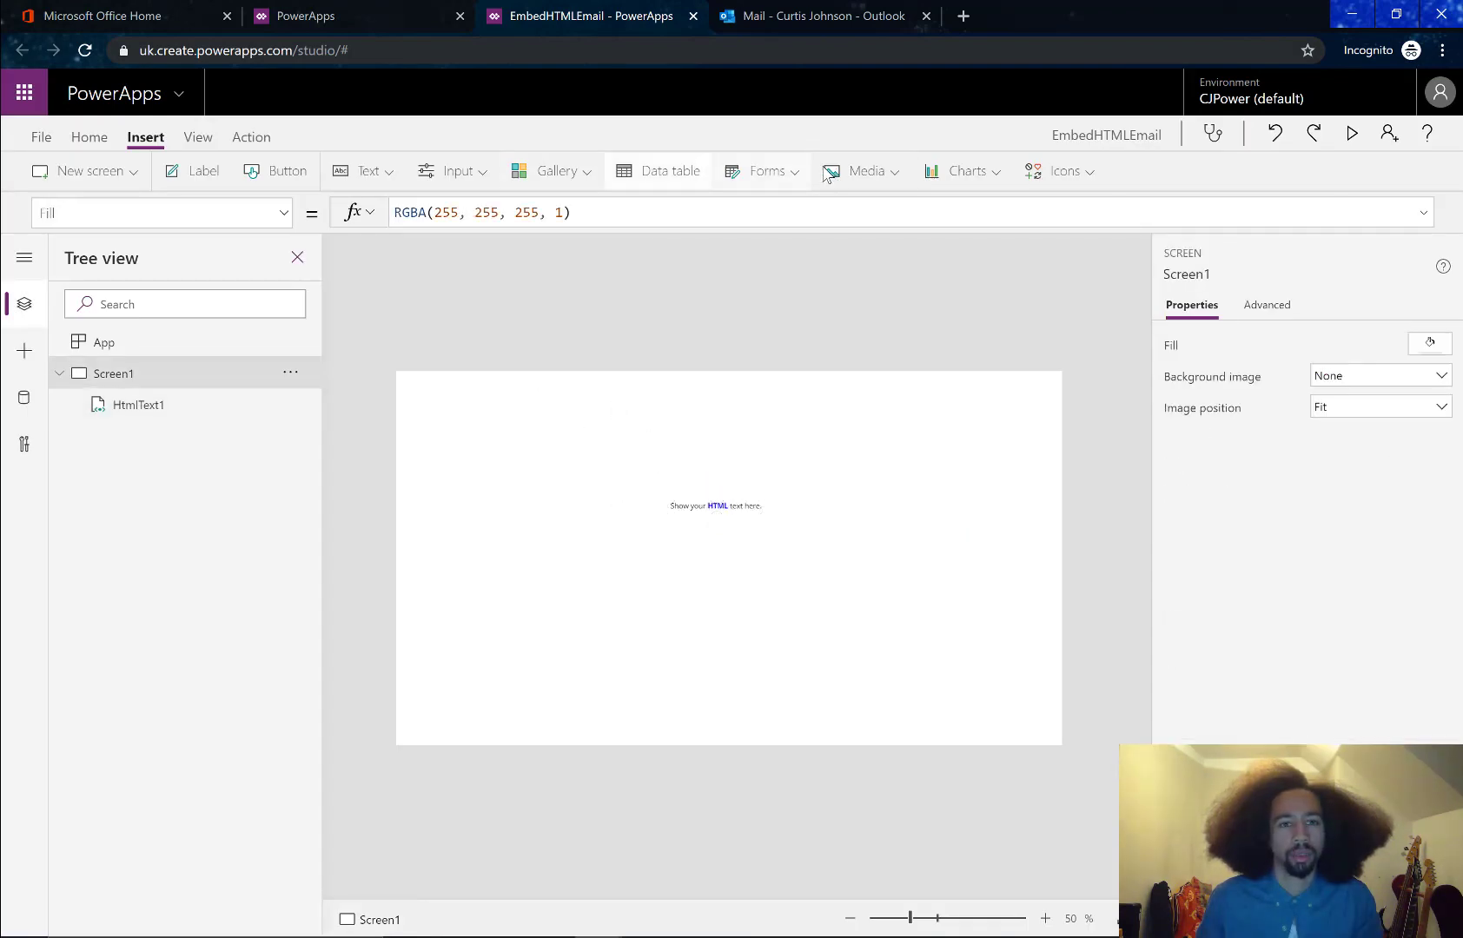
{"action": "left_click", "coordinate": [894, 177]}
{"action": "left_click", "coordinate": [877, 212]}
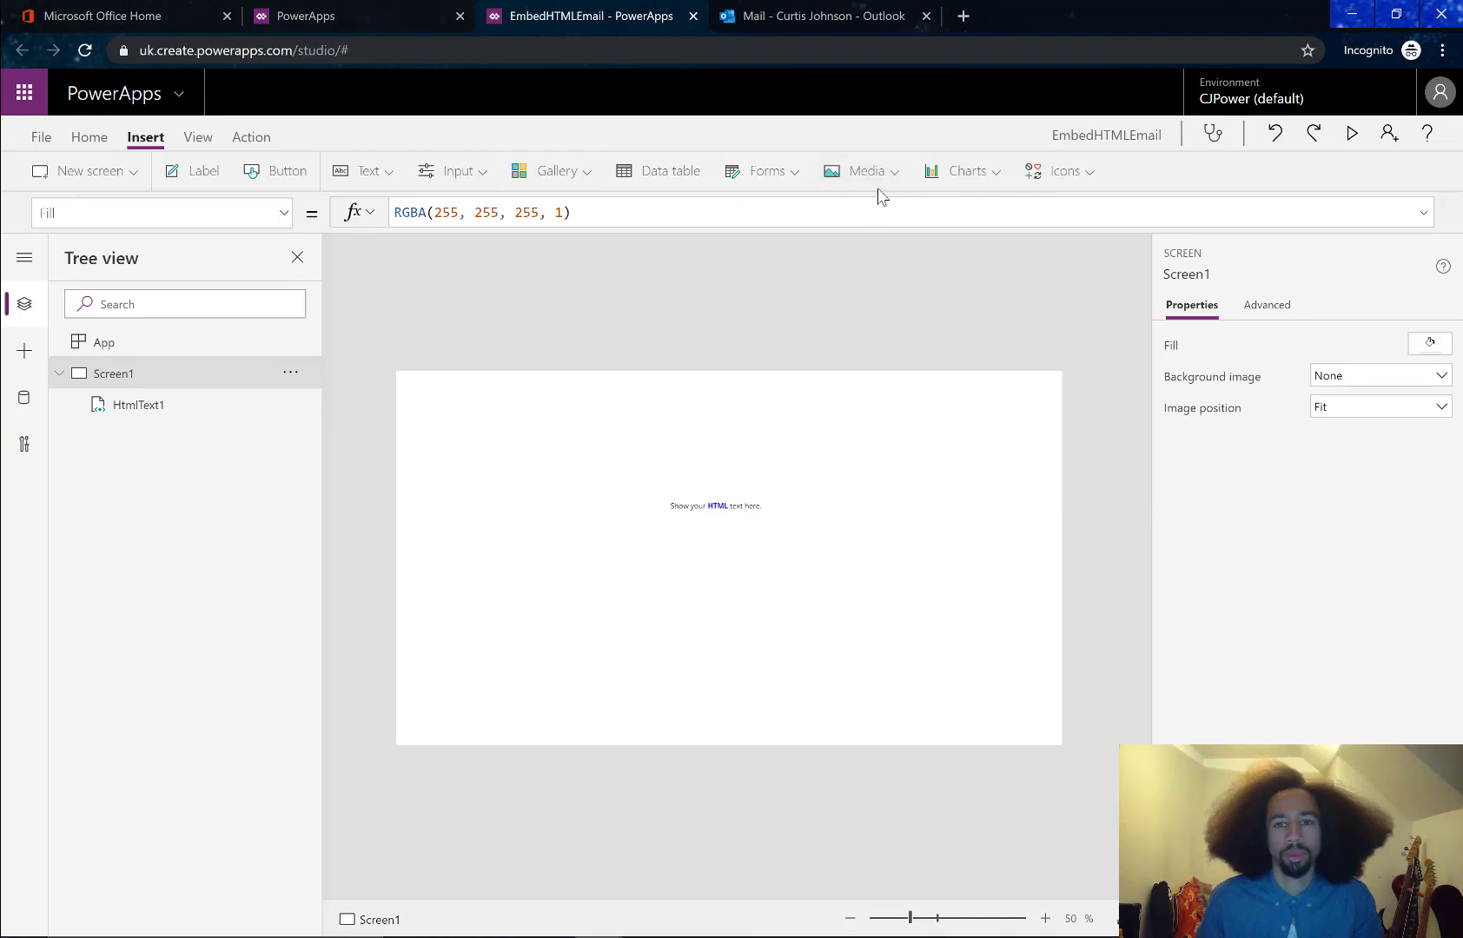
{"action": "left_click", "coordinate": [885, 175]}
Add a second image control beside the first and rename the two images Header and Footer
{"action": "left_click", "coordinate": [879, 213]}
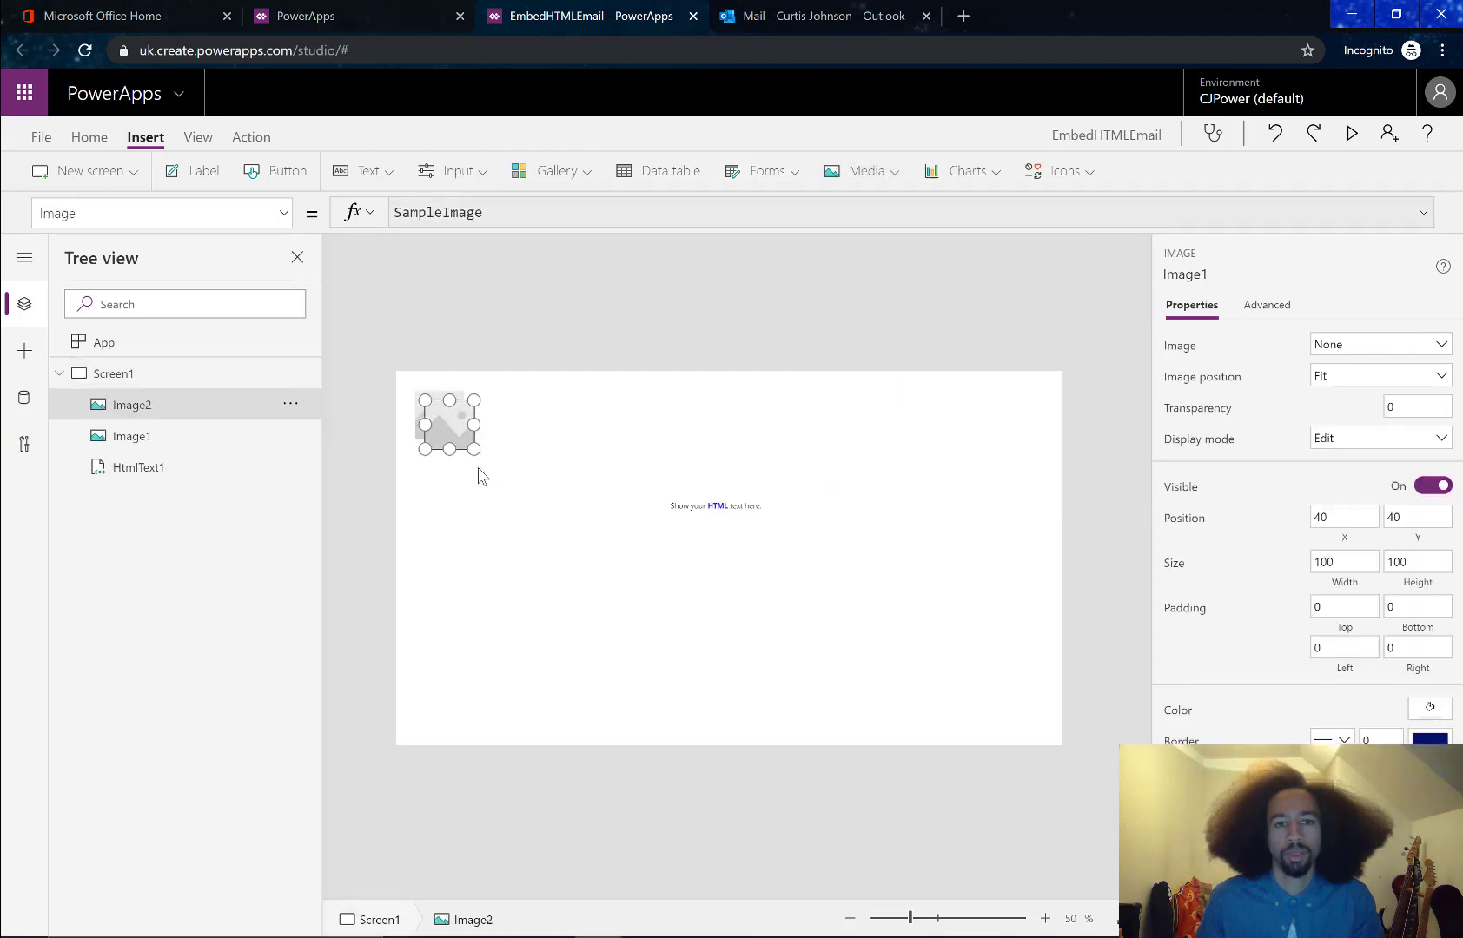
{"action": "left_click_drag", "start_coordinate": [423, 417], "coordinate": [519, 417]}
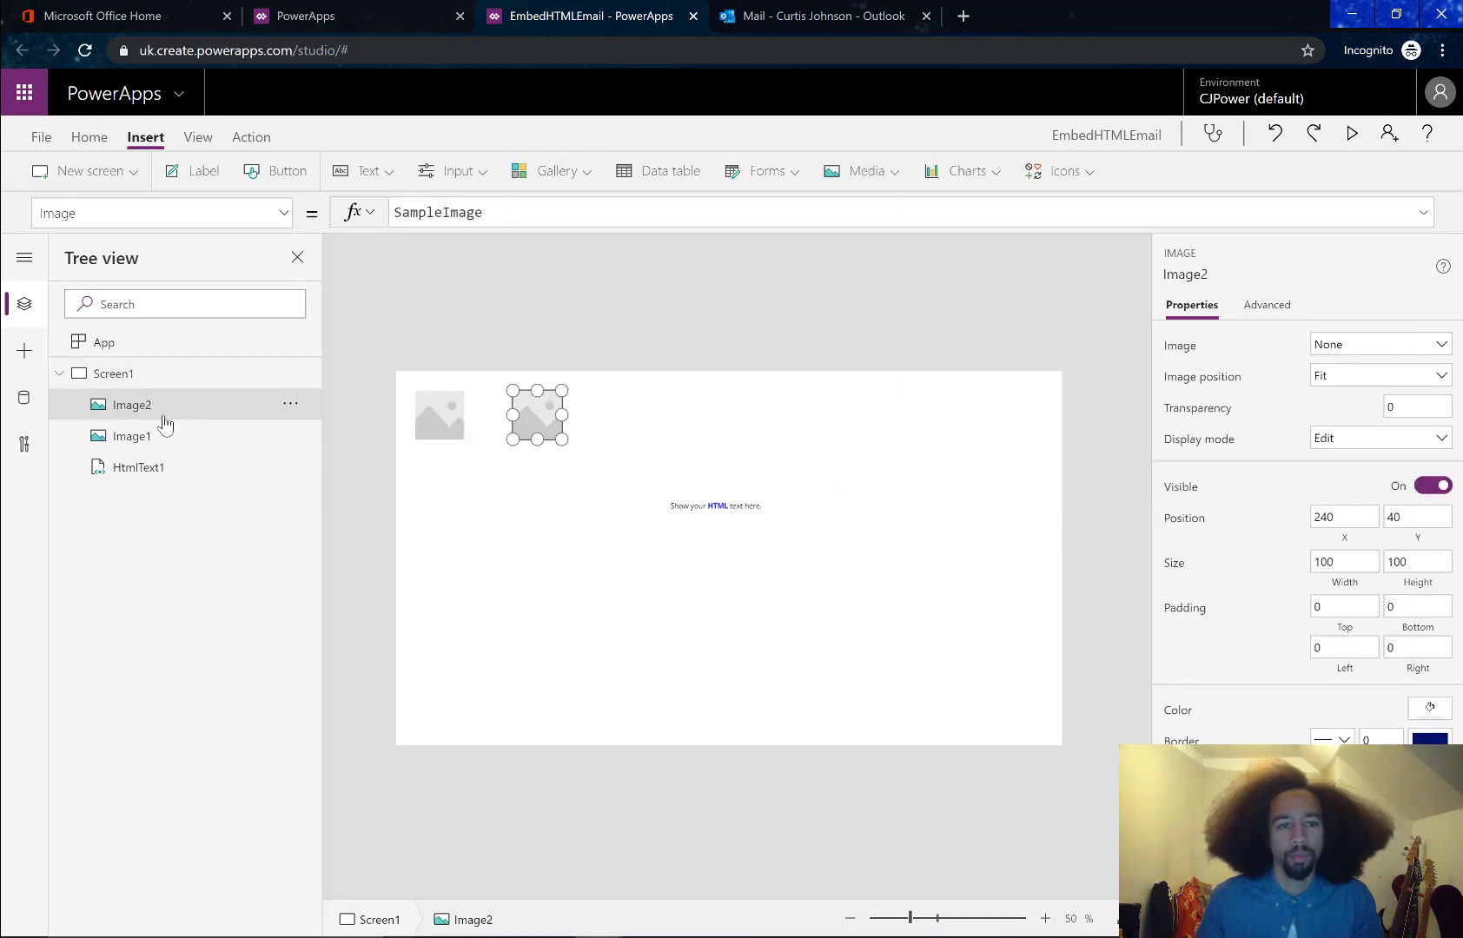
{"action": "double_click", "coordinate": [148, 435]}
{"action": "type", "text": "Hea"}
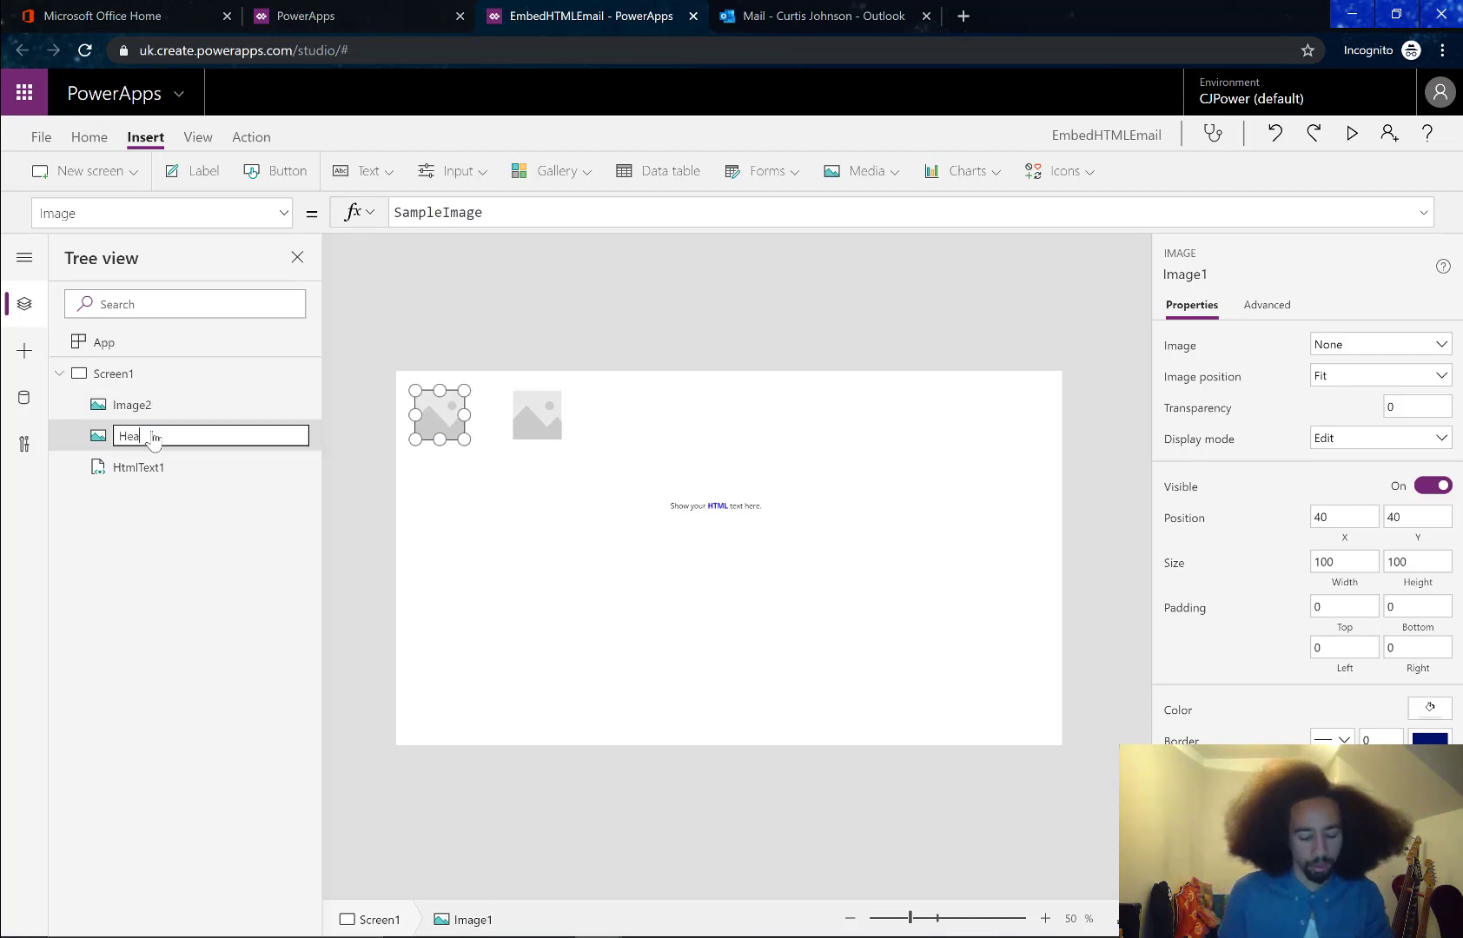
{"action": "type", "text": "der"}
{"action": "key", "text": "Return"}
{"action": "double_click", "coordinate": [168, 409]}
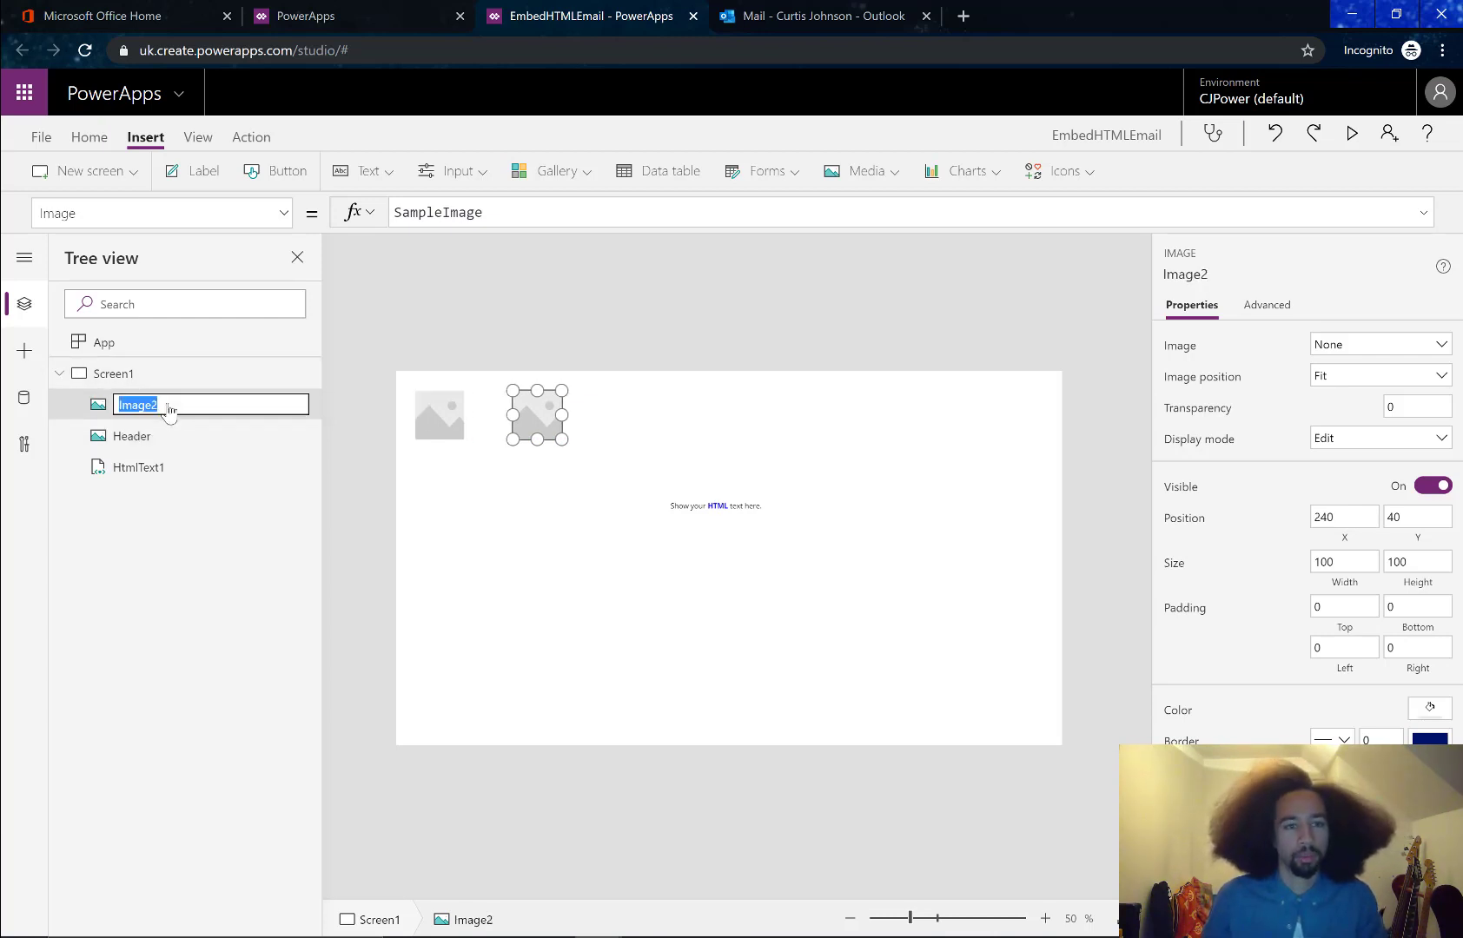
{"action": "type", "text": "Footer"}
{"action": "left_click", "coordinate": [516, 506]}
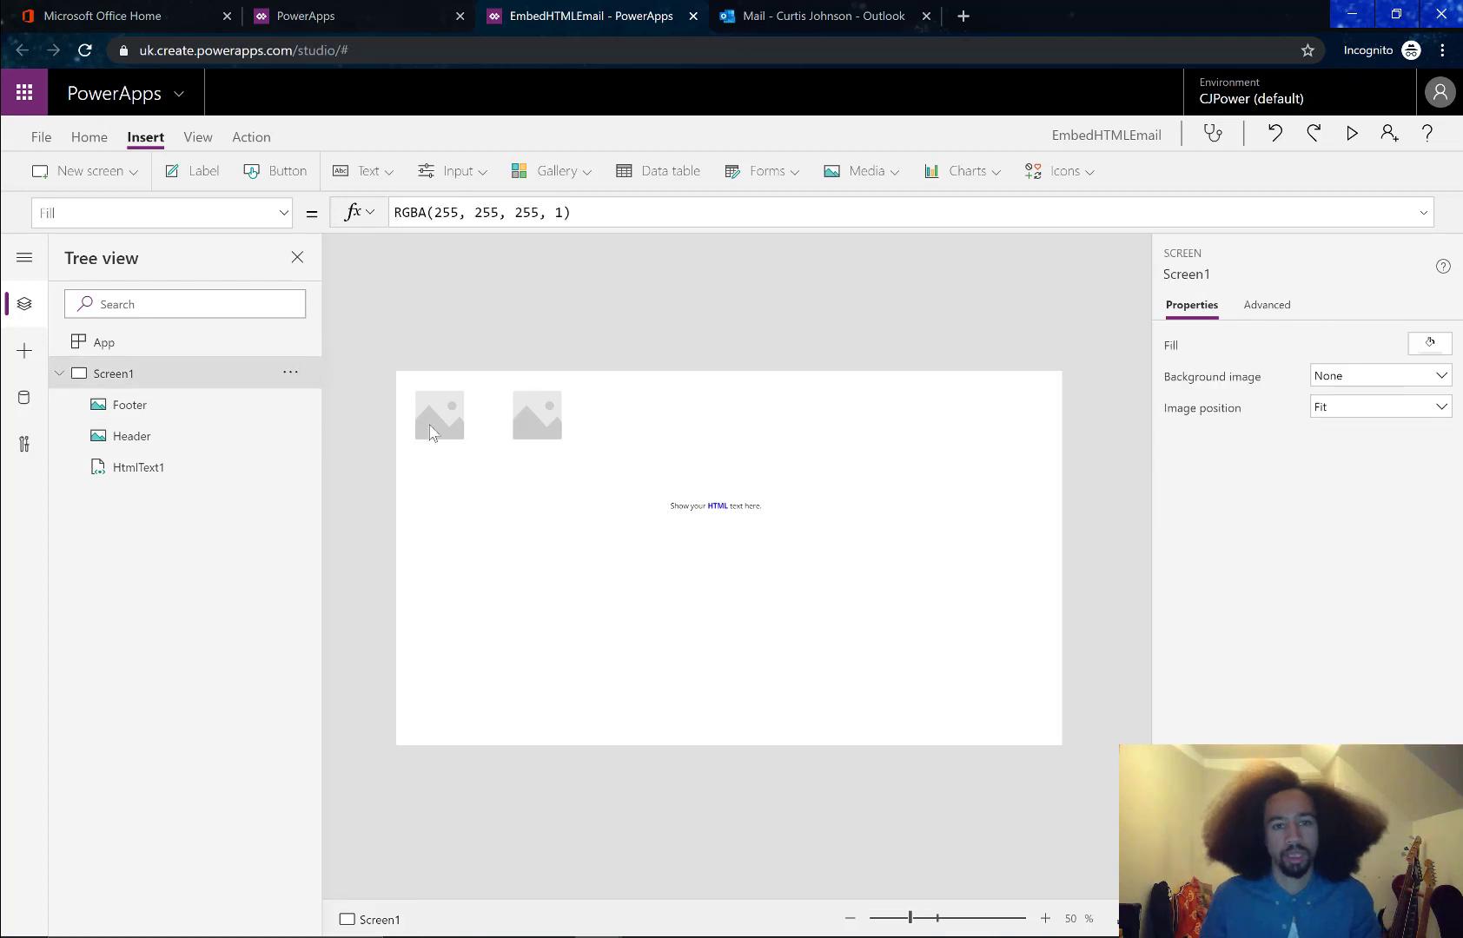
Upload the Header picture from the CJPower OneDrive HTML Email folder into the Header control
{"action": "left_click", "coordinate": [432, 433]}
{"action": "left_click", "coordinate": [1404, 345]}
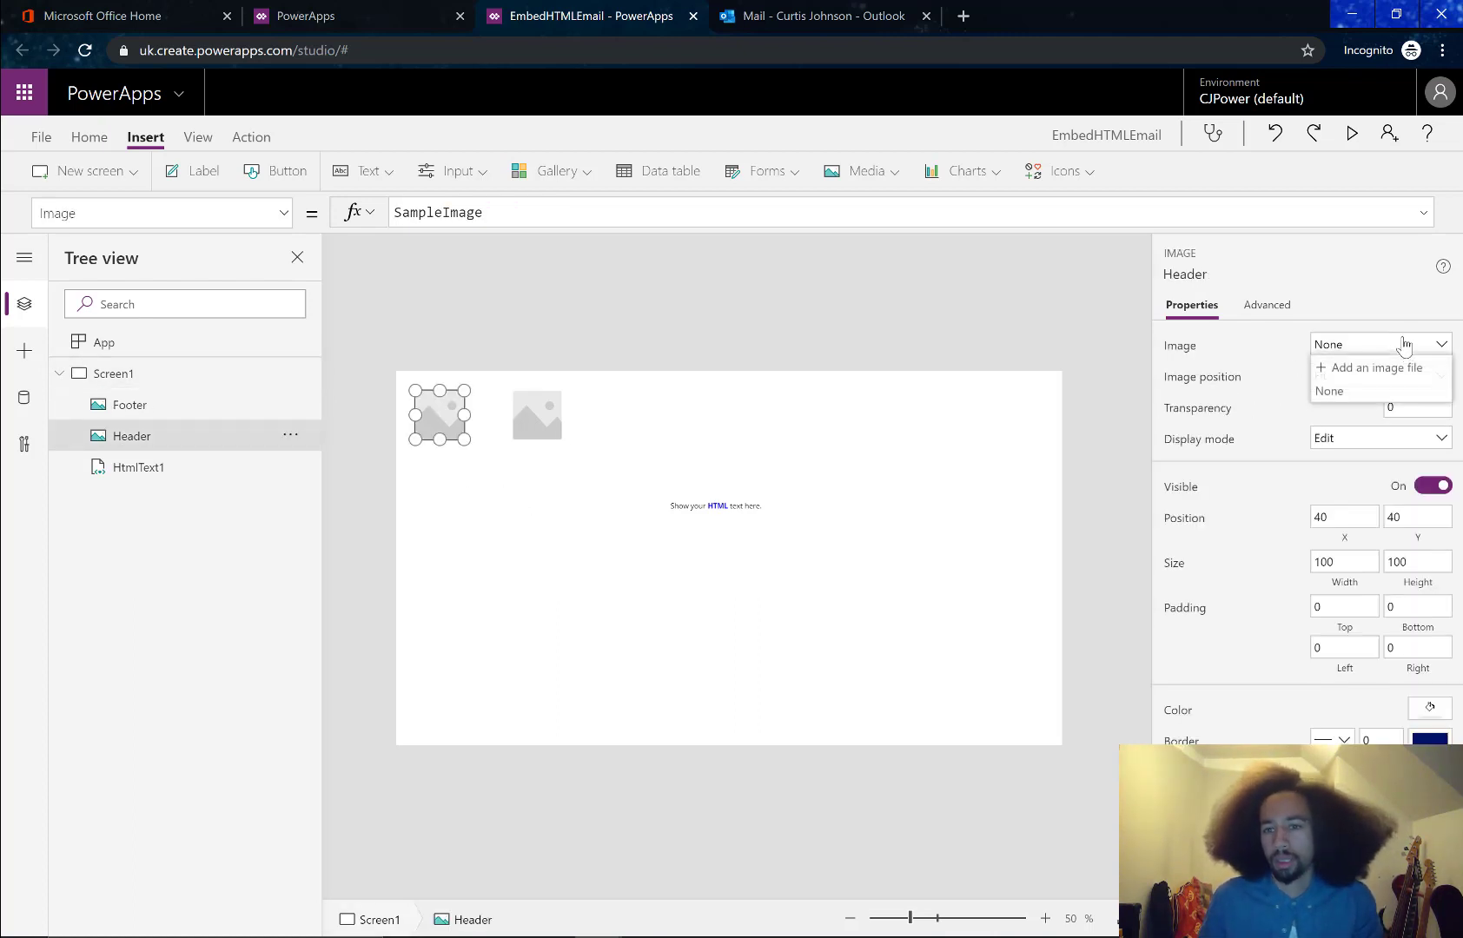
{"action": "left_click", "coordinate": [1399, 370]}
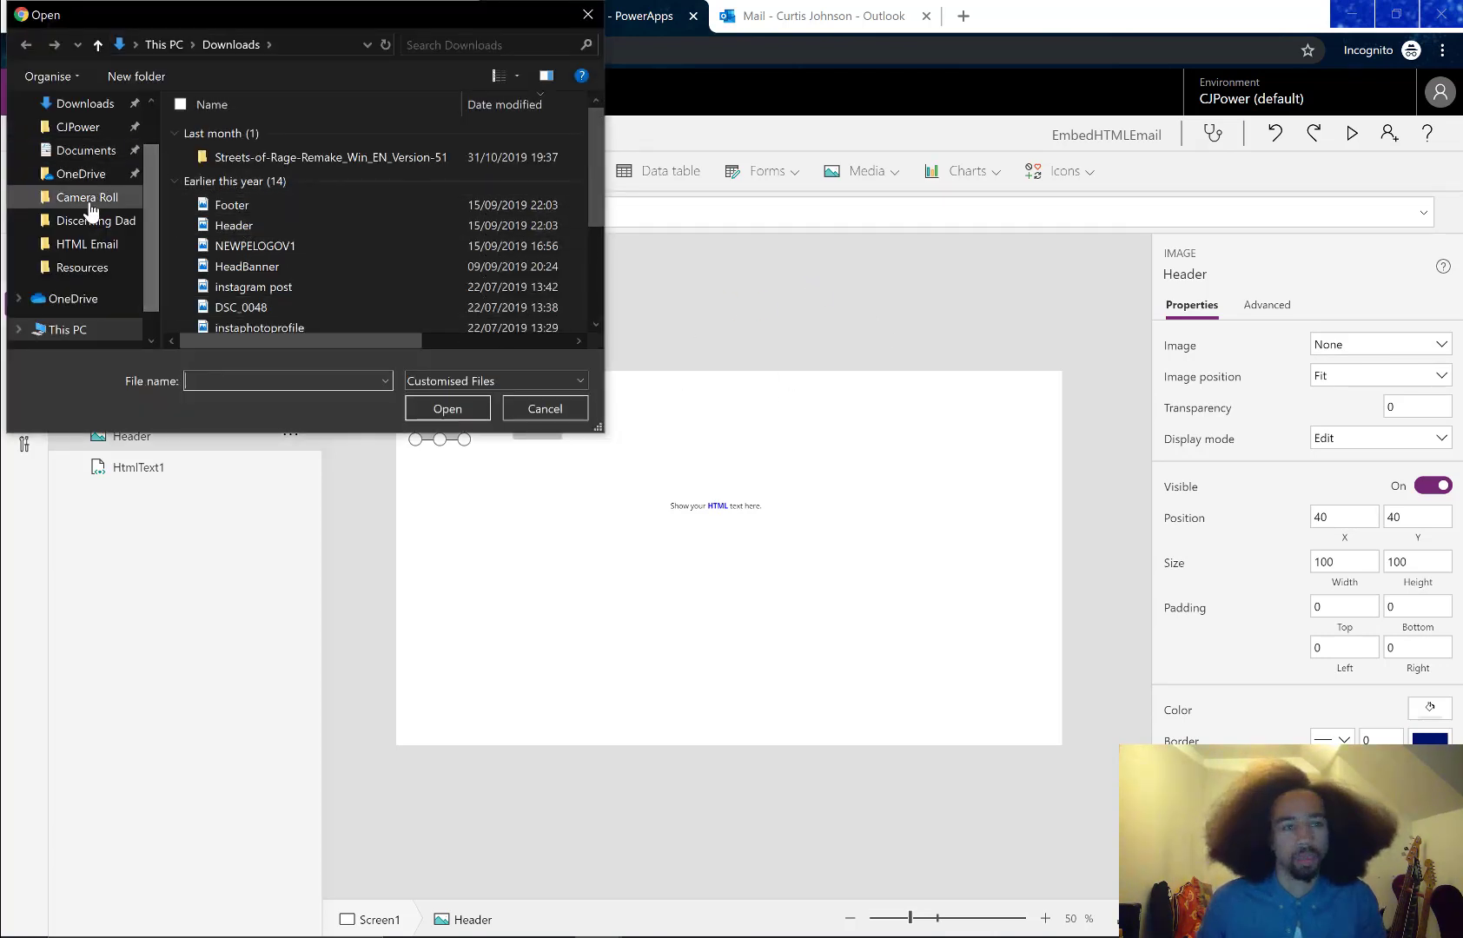
{"action": "left_click", "coordinate": [87, 128]}
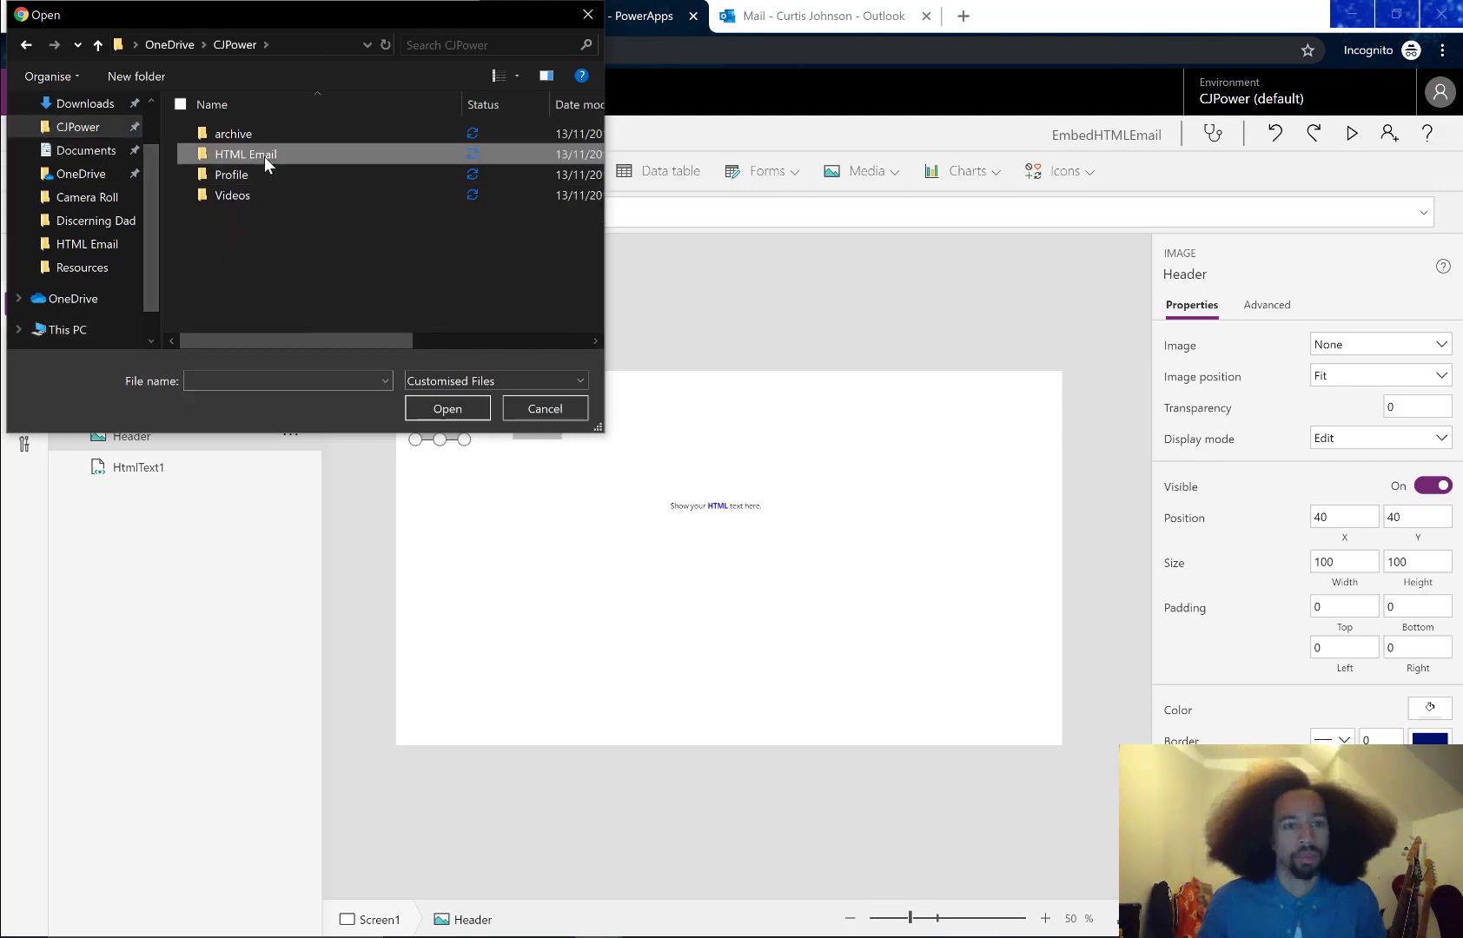
{"action": "double_click", "coordinate": [264, 156]}
{"action": "left_click", "coordinate": [337, 180]}
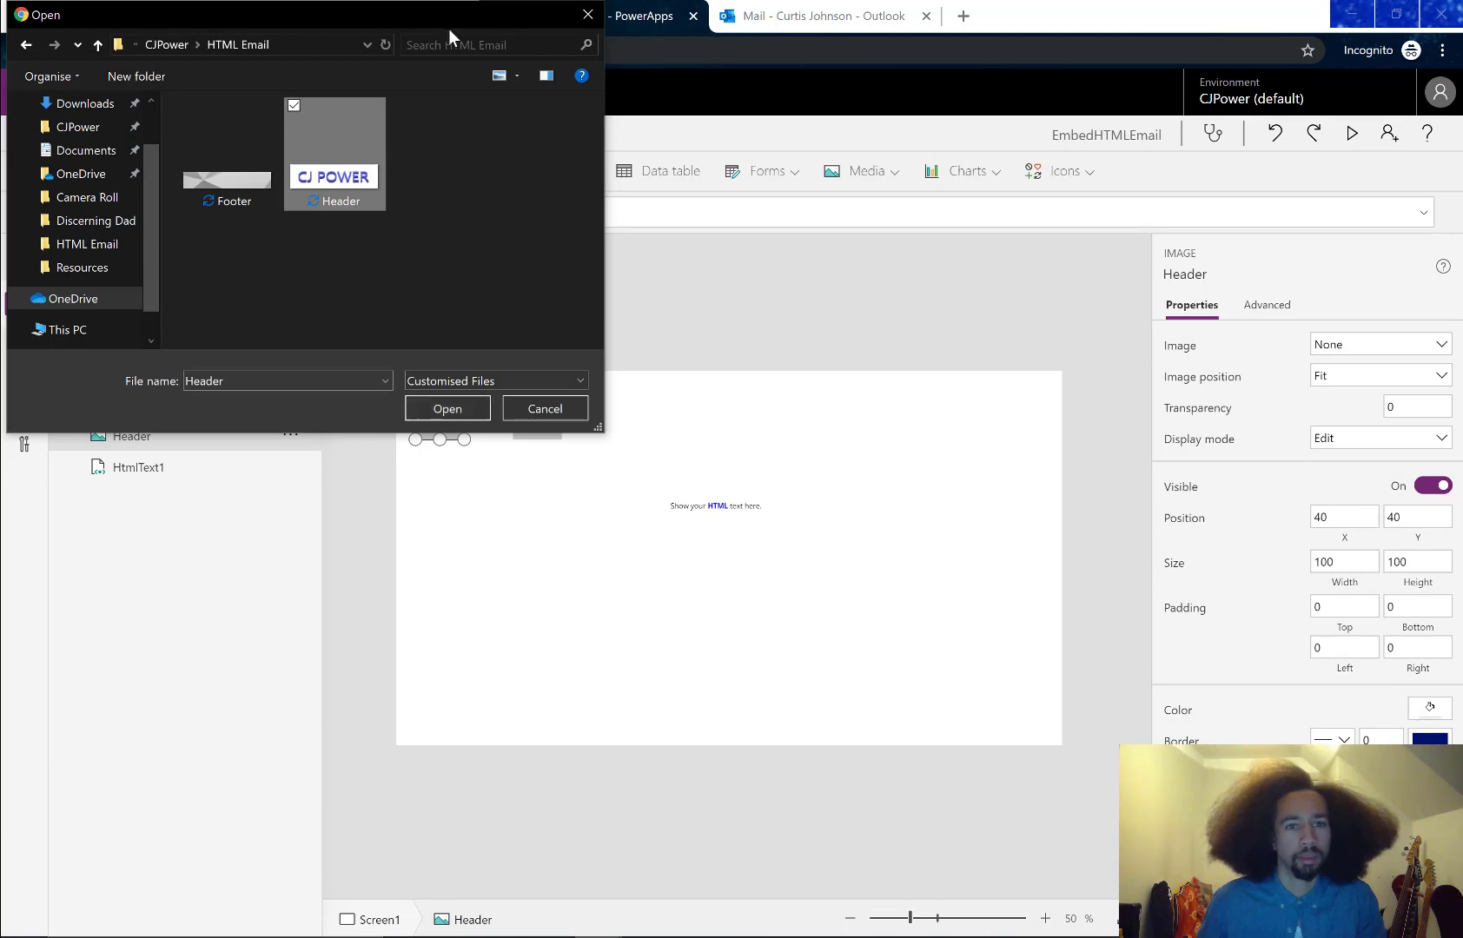
{"action": "left_click", "coordinate": [443, 408]}
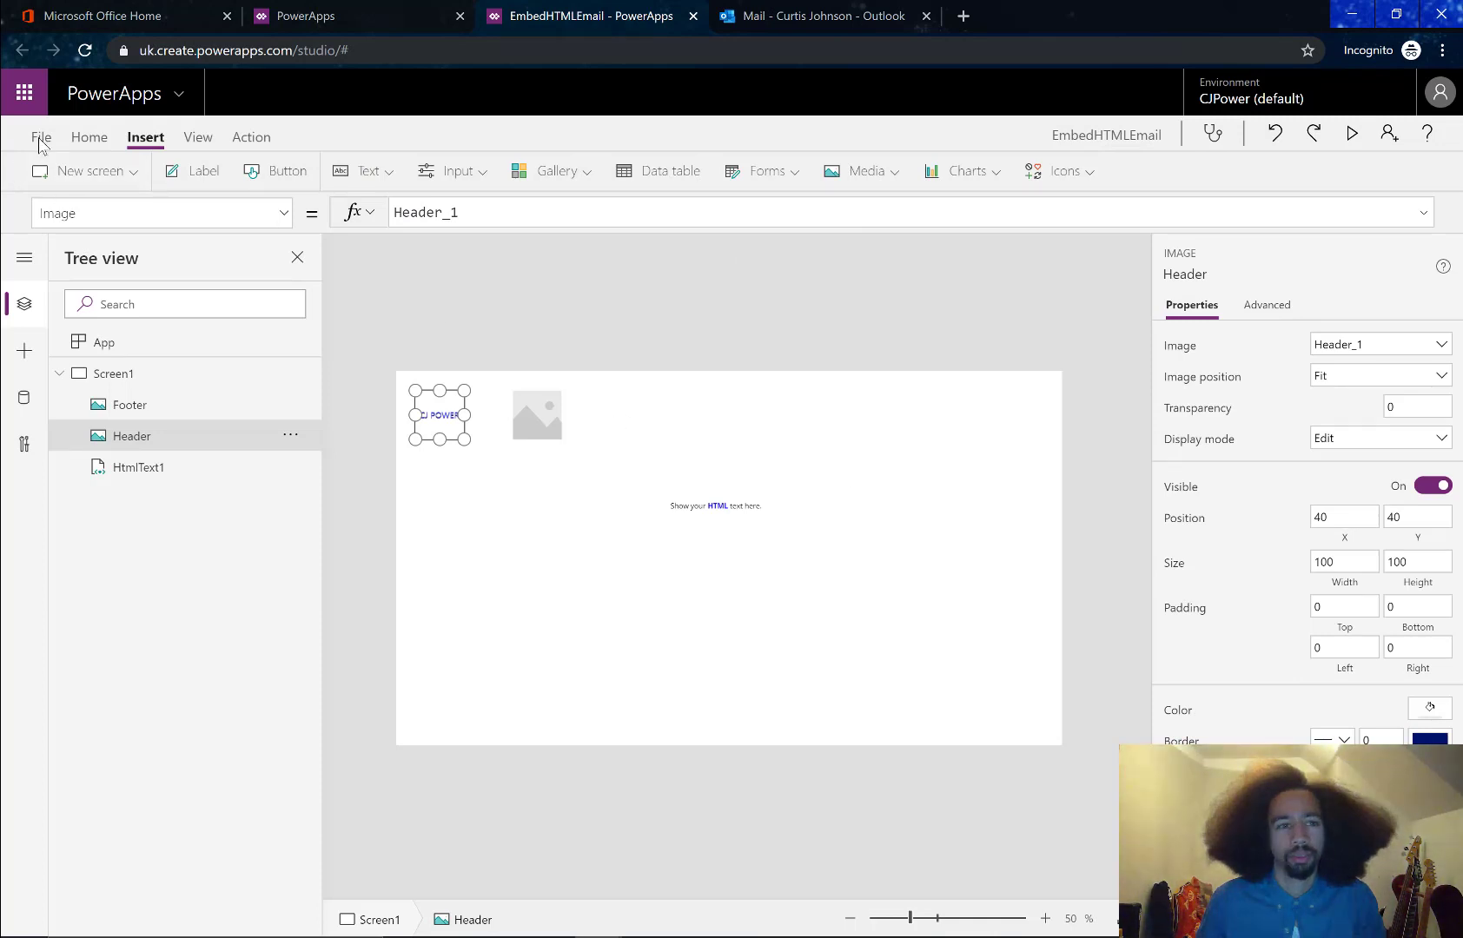
{"action": "left_click", "coordinate": [40, 139]}
Check File > Media, then upload the Footer picture into the Footer image control
{"action": "left_click", "coordinate": [49, 716]}
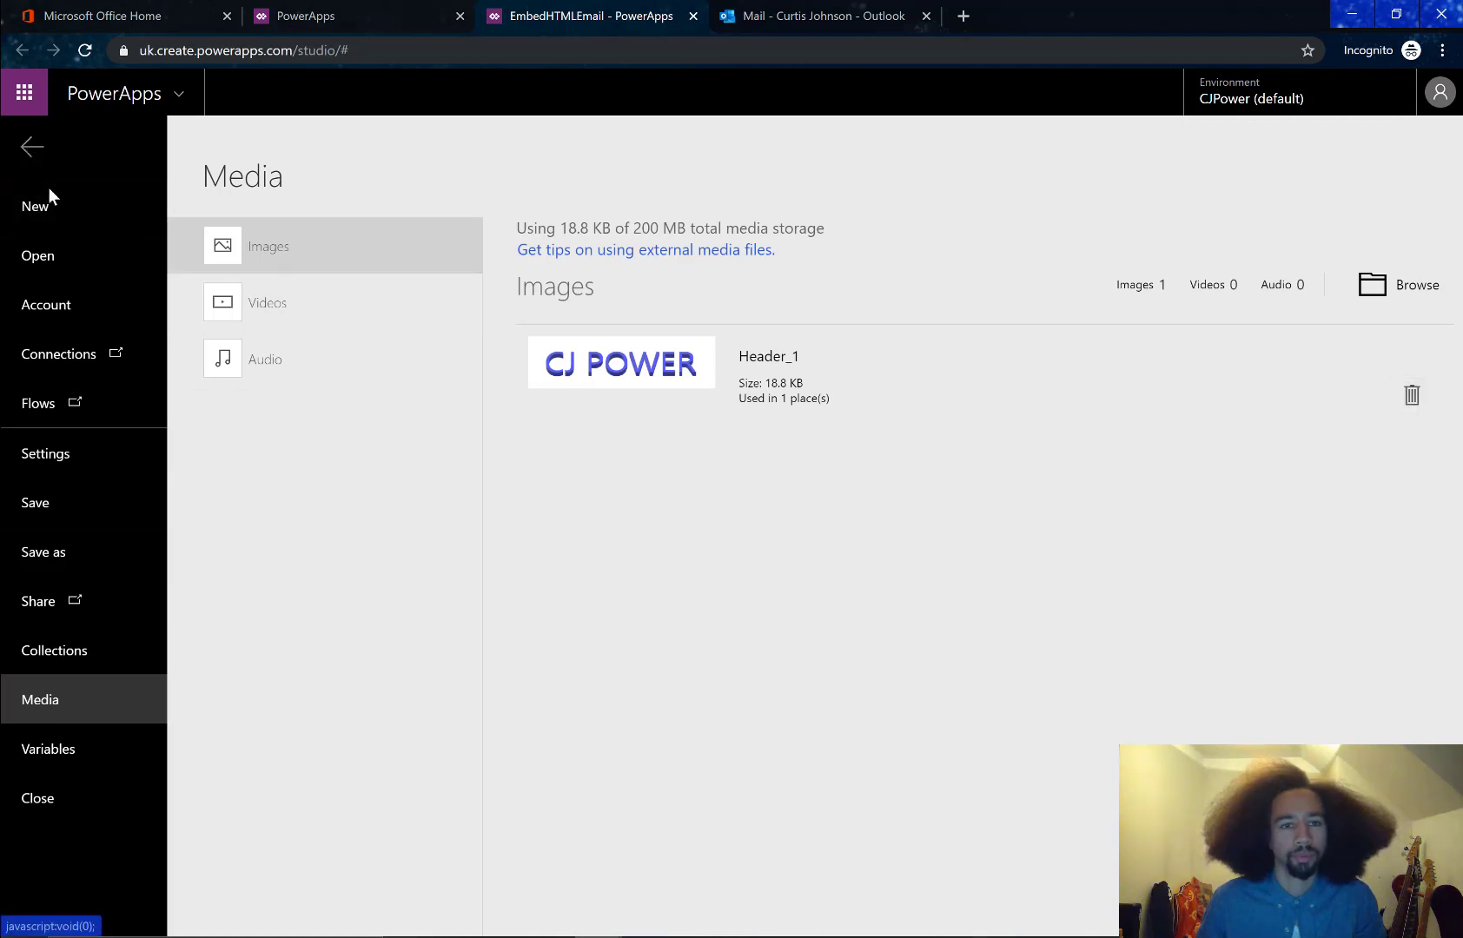
{"action": "left_click", "coordinate": [32, 147]}
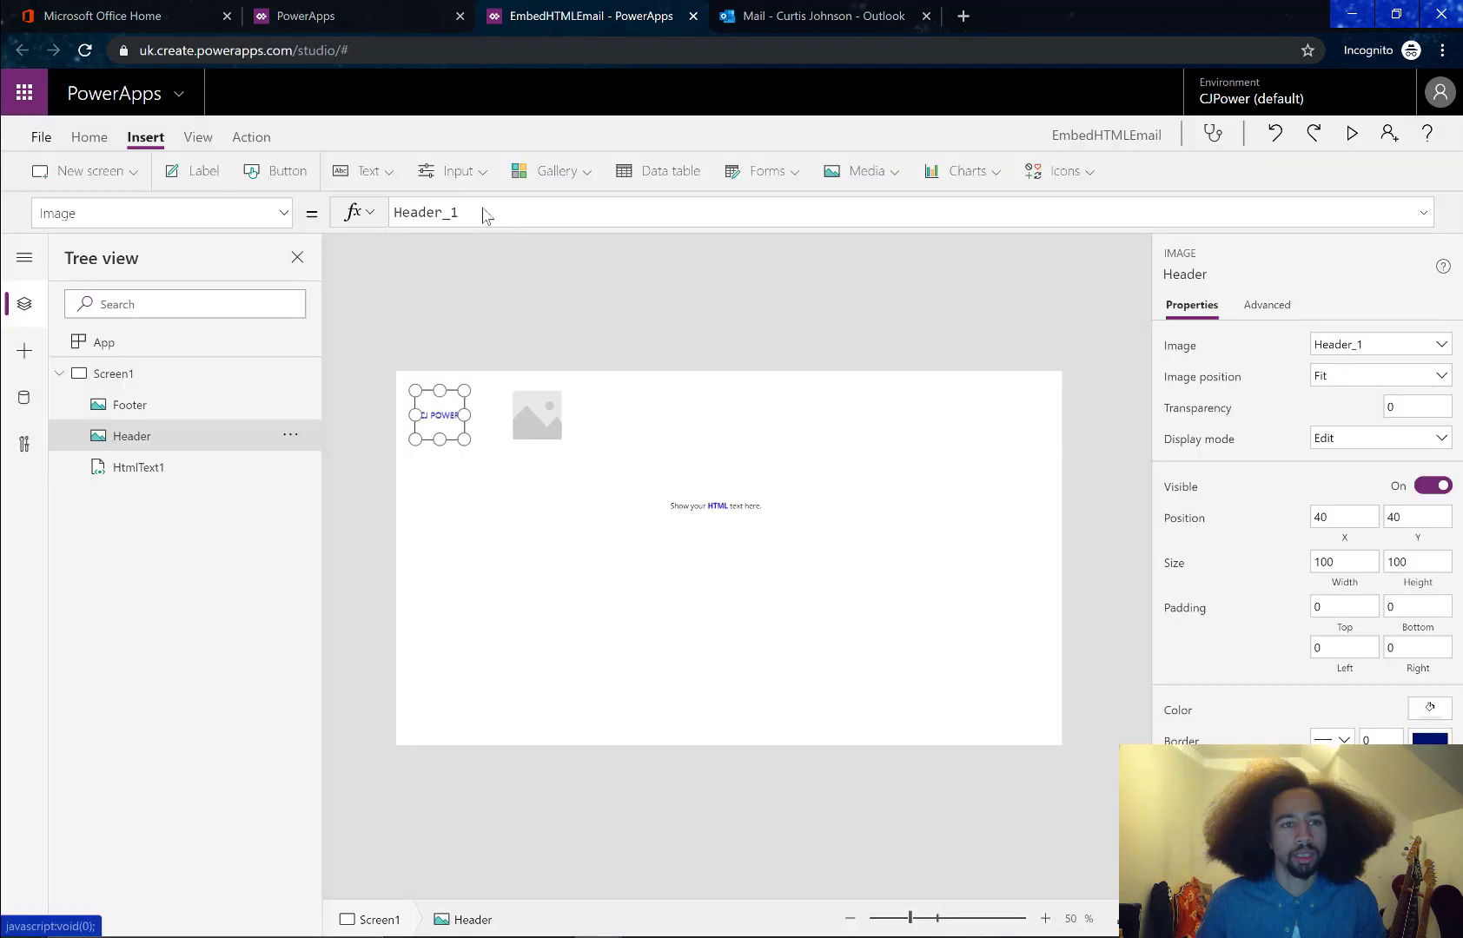
{"action": "left_click", "coordinate": [528, 418]}
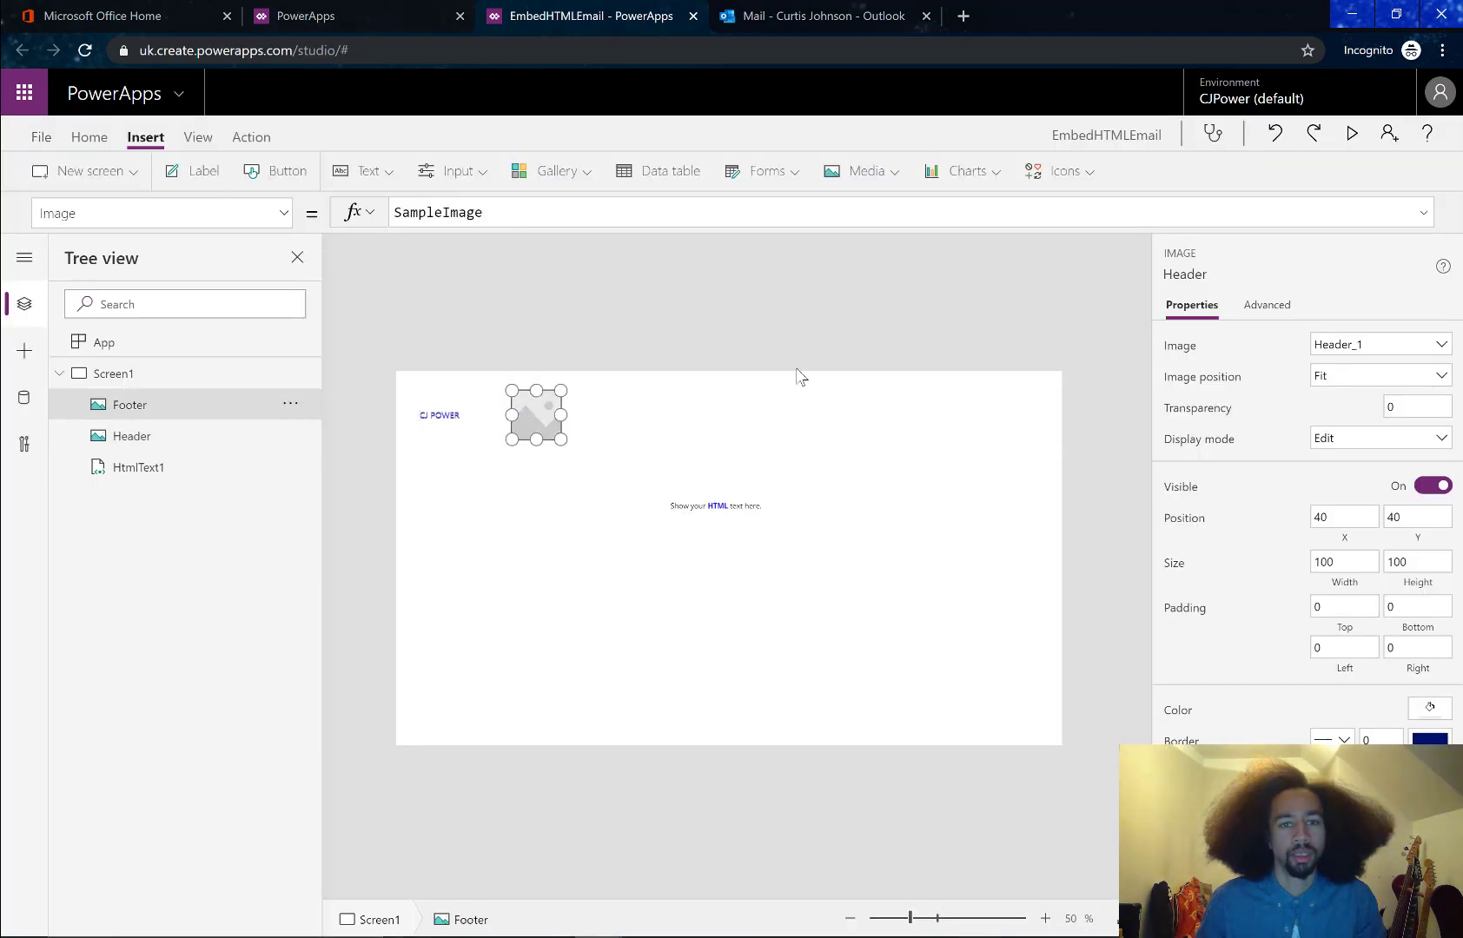
{"action": "left_click", "coordinate": [1374, 344]}
{"action": "left_click", "coordinate": [1369, 365]}
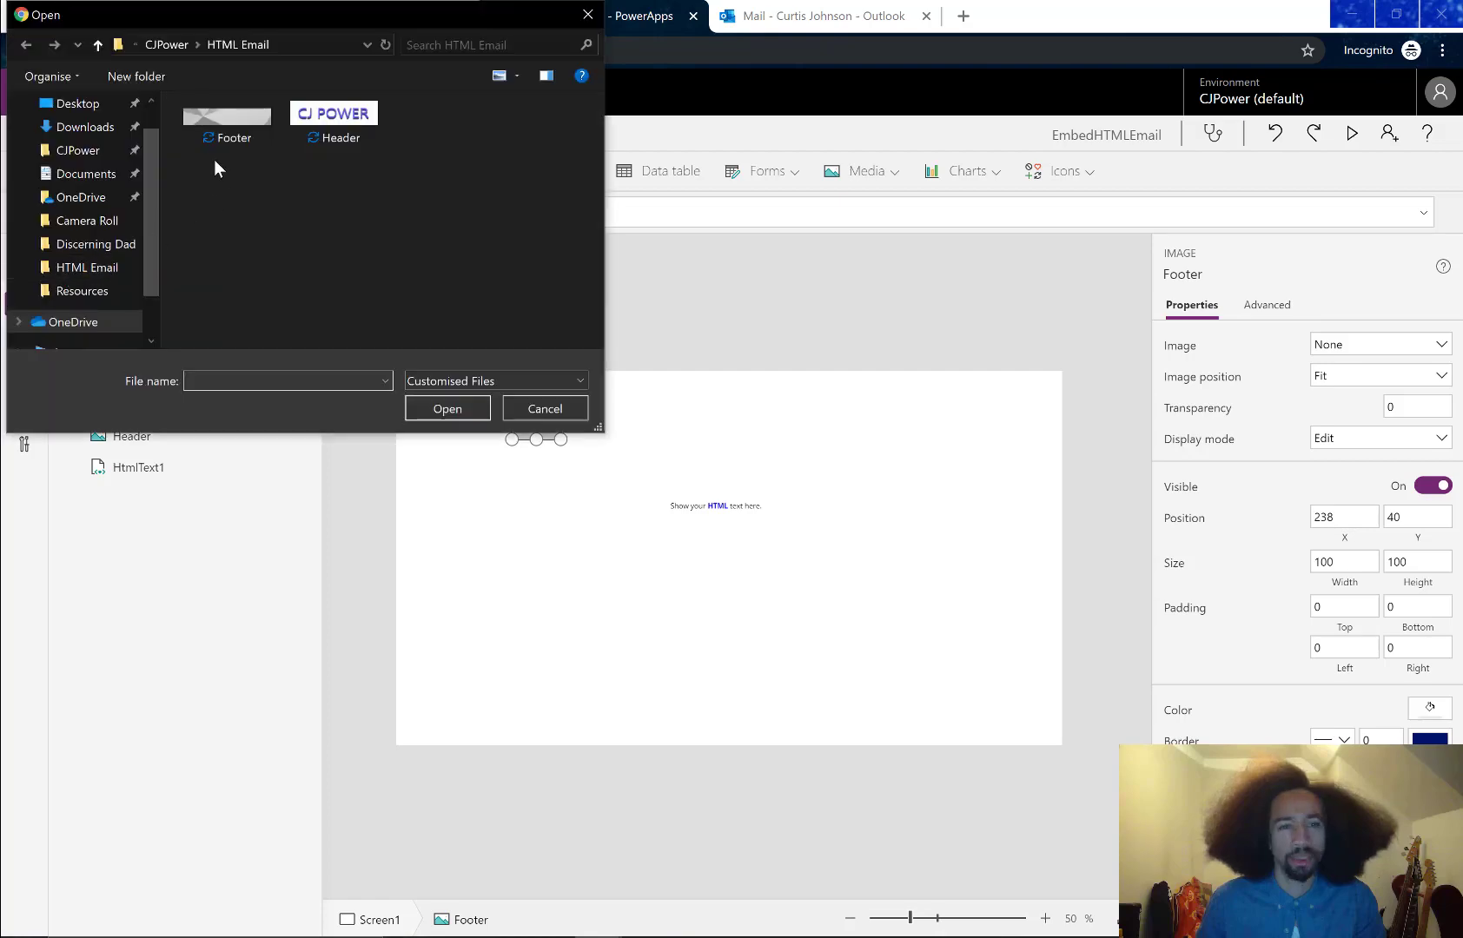
{"action": "left_click", "coordinate": [423, 406]}
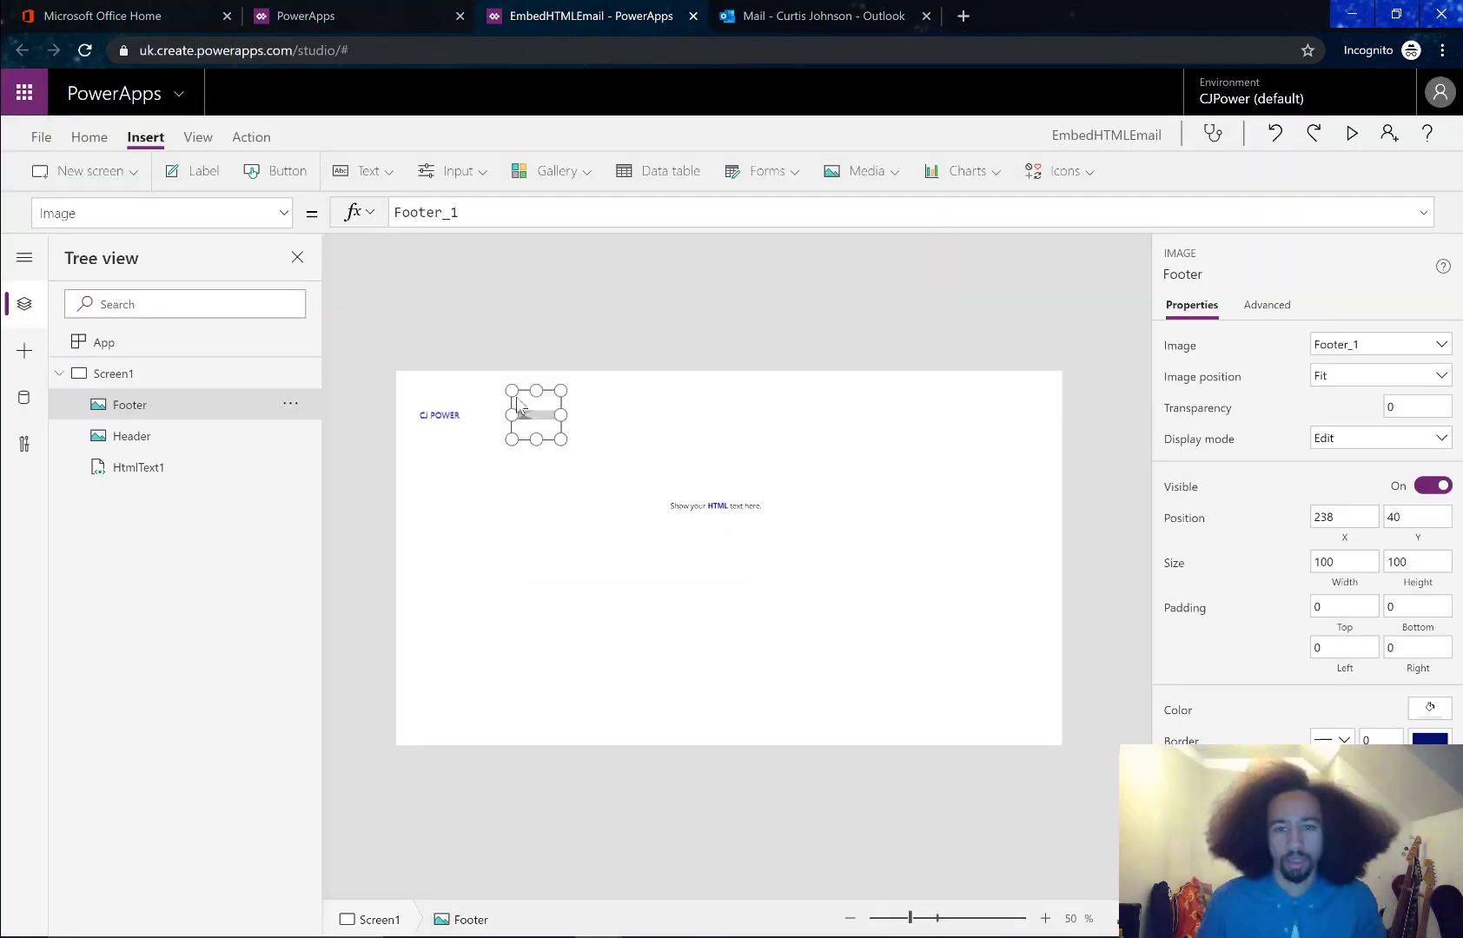
Check the Footer and Header images on the canvas, then select the HTML text control
{"action": "left_click", "coordinate": [631, 432]}
{"action": "left_click", "coordinate": [534, 421]}
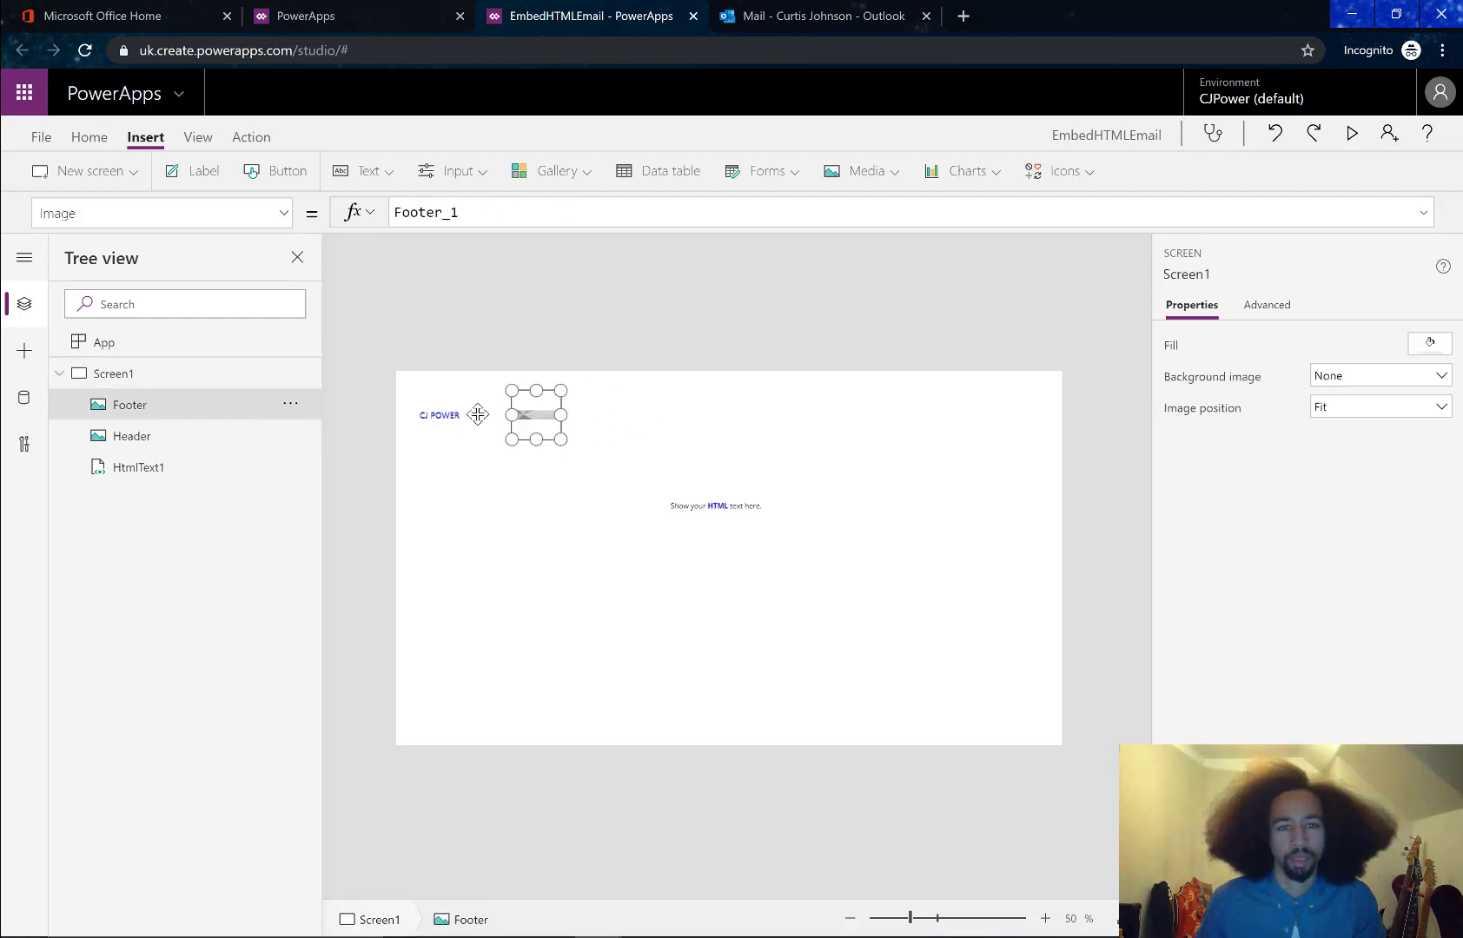
{"action": "left_click", "coordinate": [430, 415]}
{"action": "left_click", "coordinate": [636, 445]}
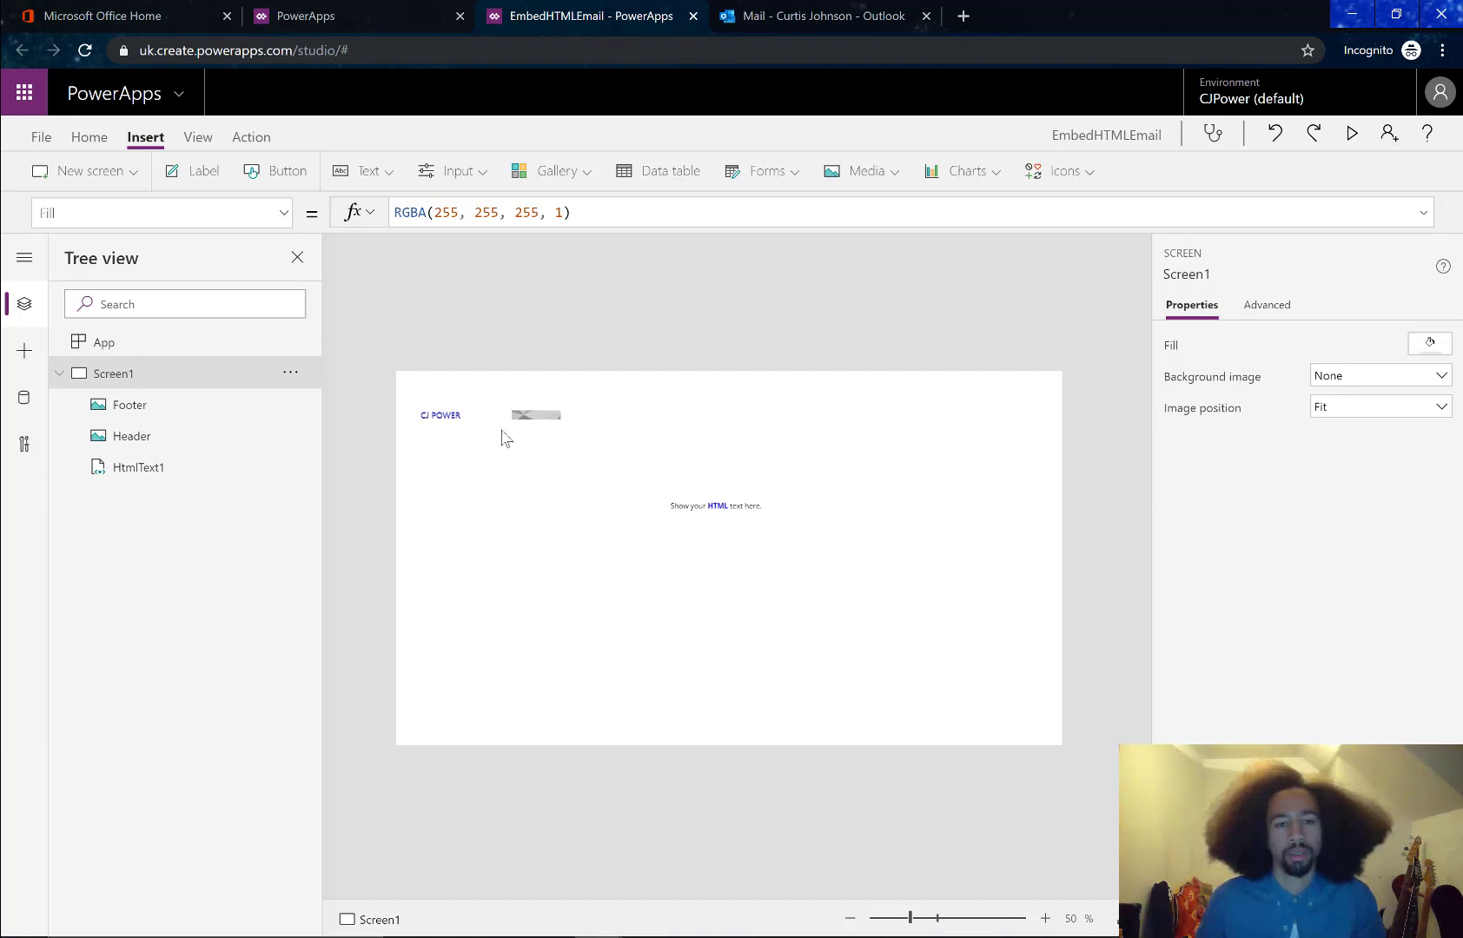
{"action": "left_click", "coordinate": [700, 513]}
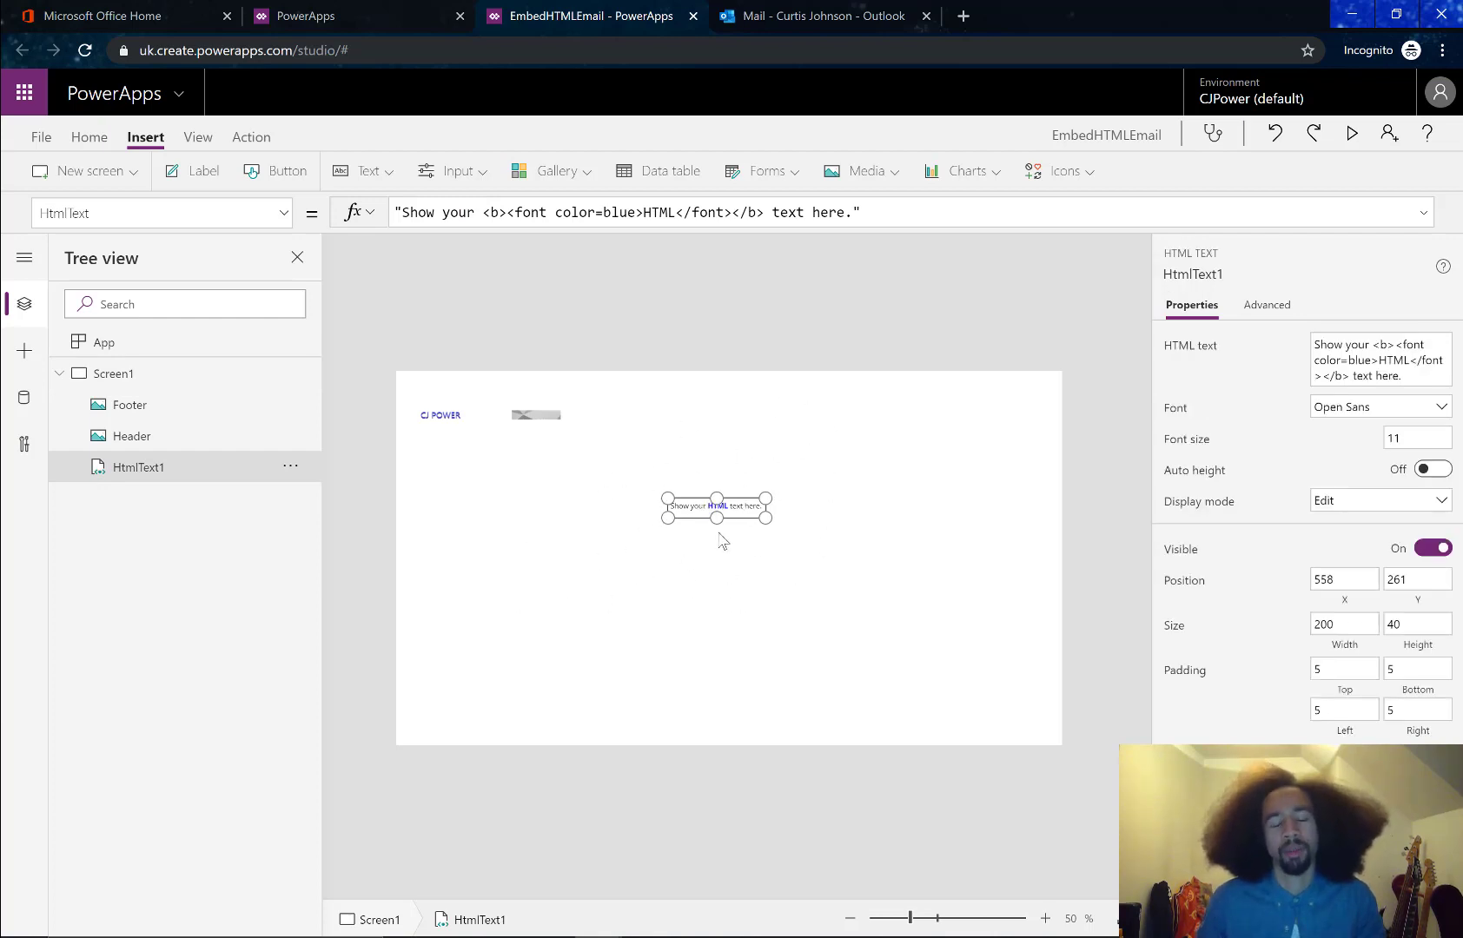
Drag HtmlText1 slightly down and left to position 534, 297
{"action": "left_click", "coordinate": [703, 428]}
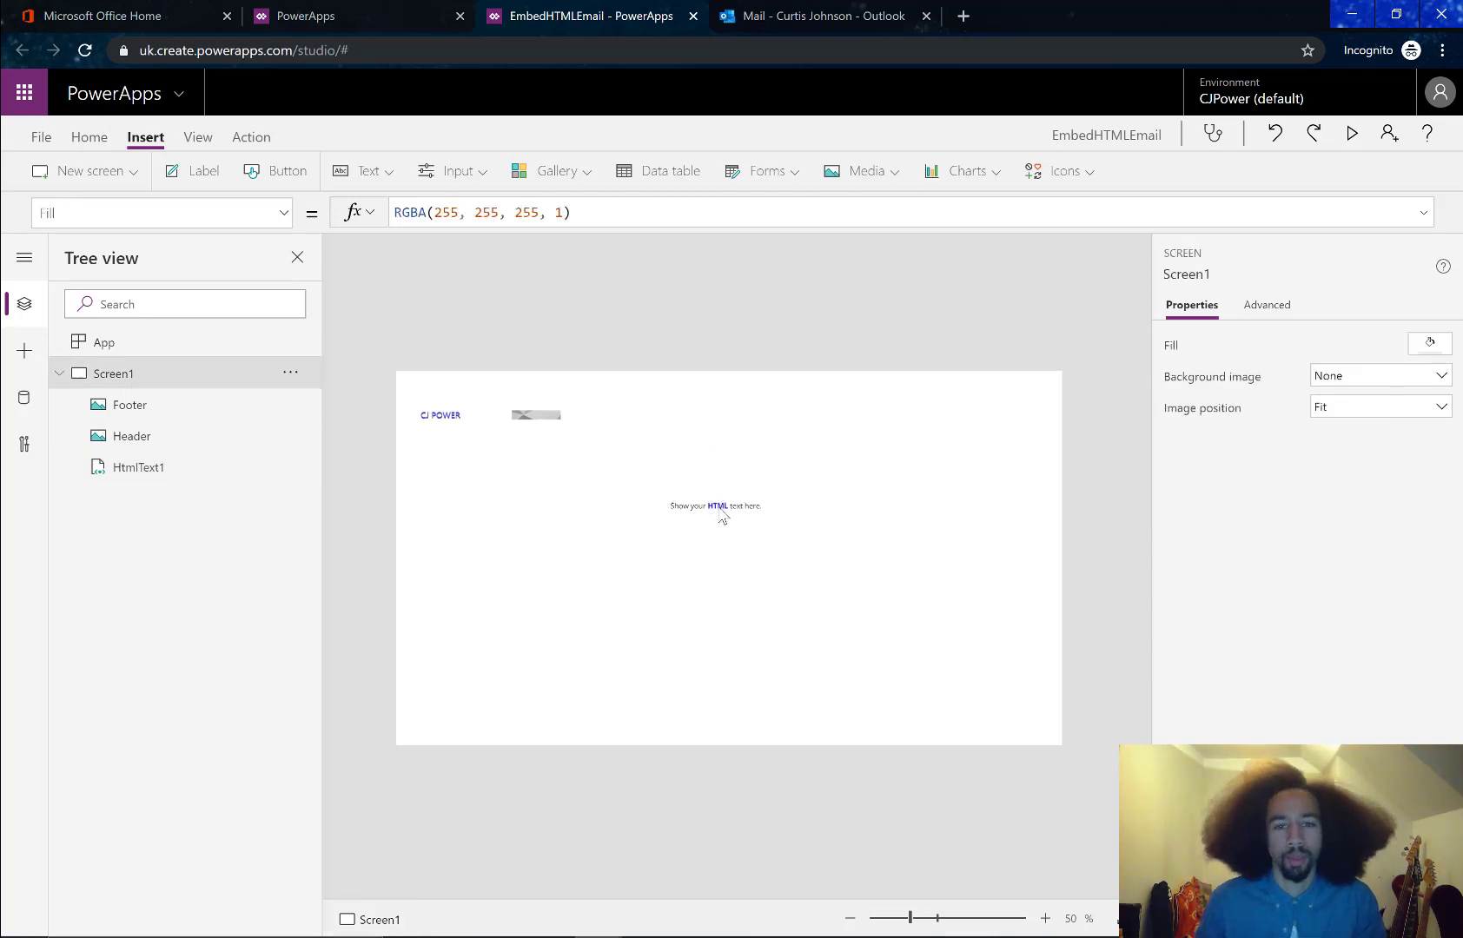
{"action": "left_click", "coordinate": [721, 514]}
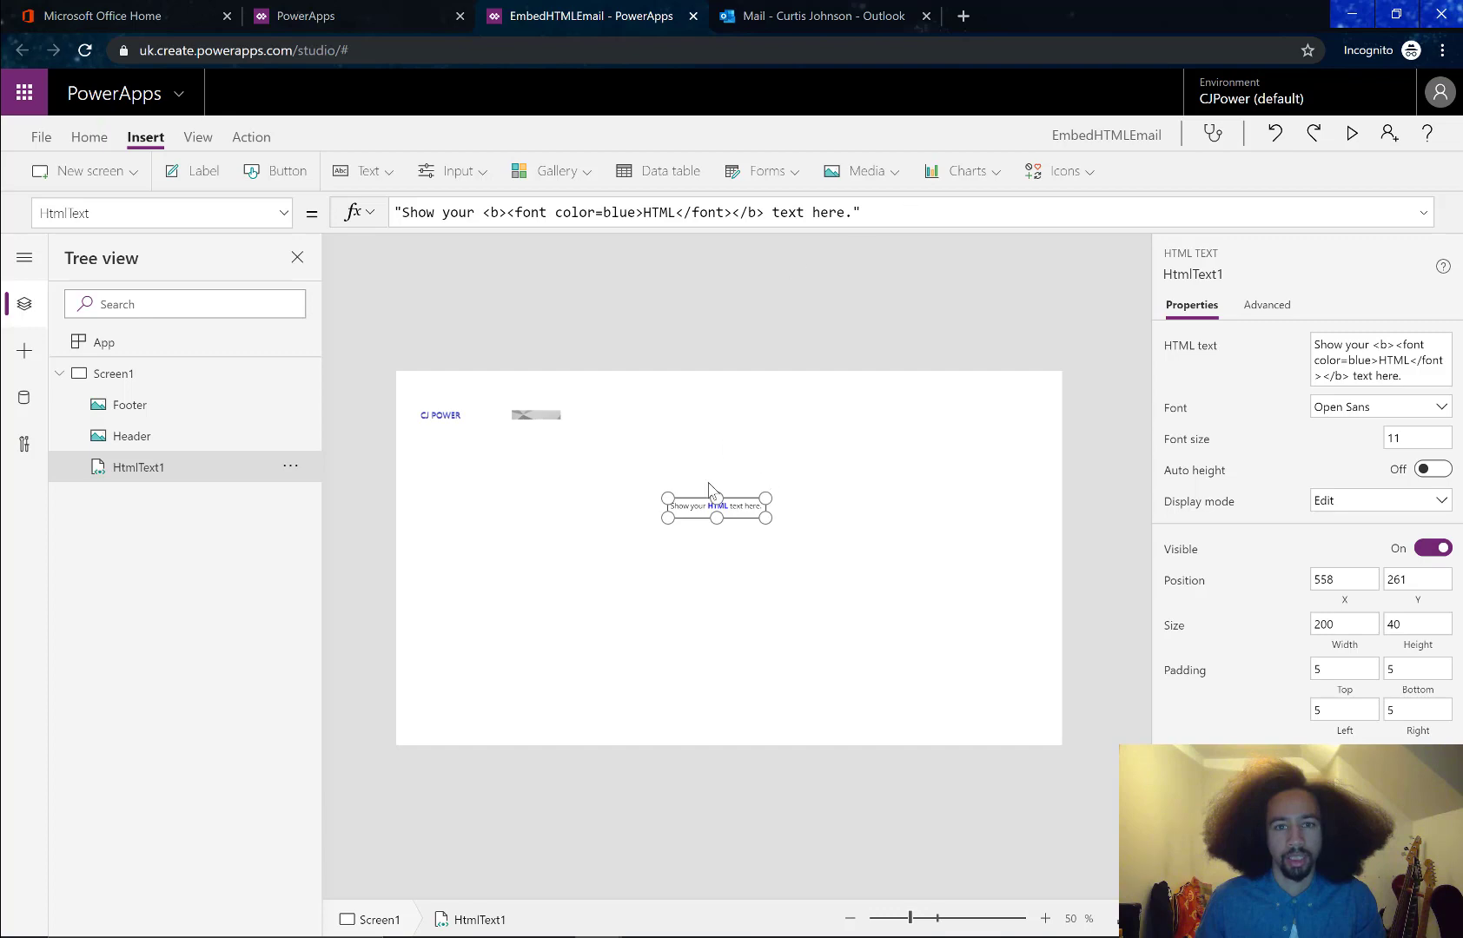
{"action": "left_click_drag", "start_coordinate": [723, 508], "coordinate": [711, 524]}
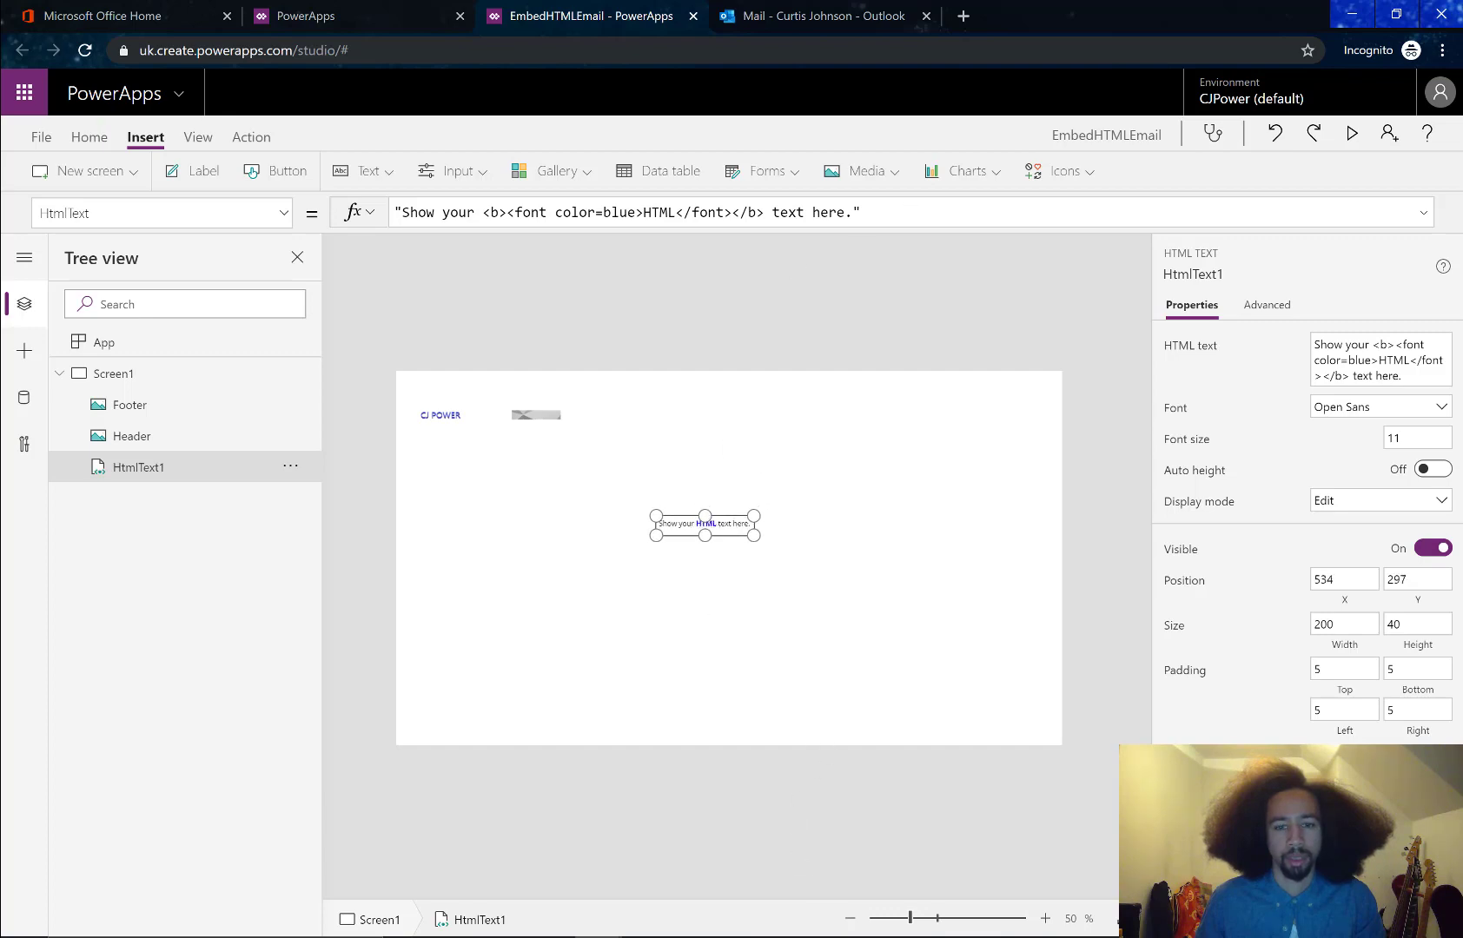
Replace the heading text in the HTML Table notes with 'HTML EMail'
{"action": "left_click", "coordinate": [692, 859]}
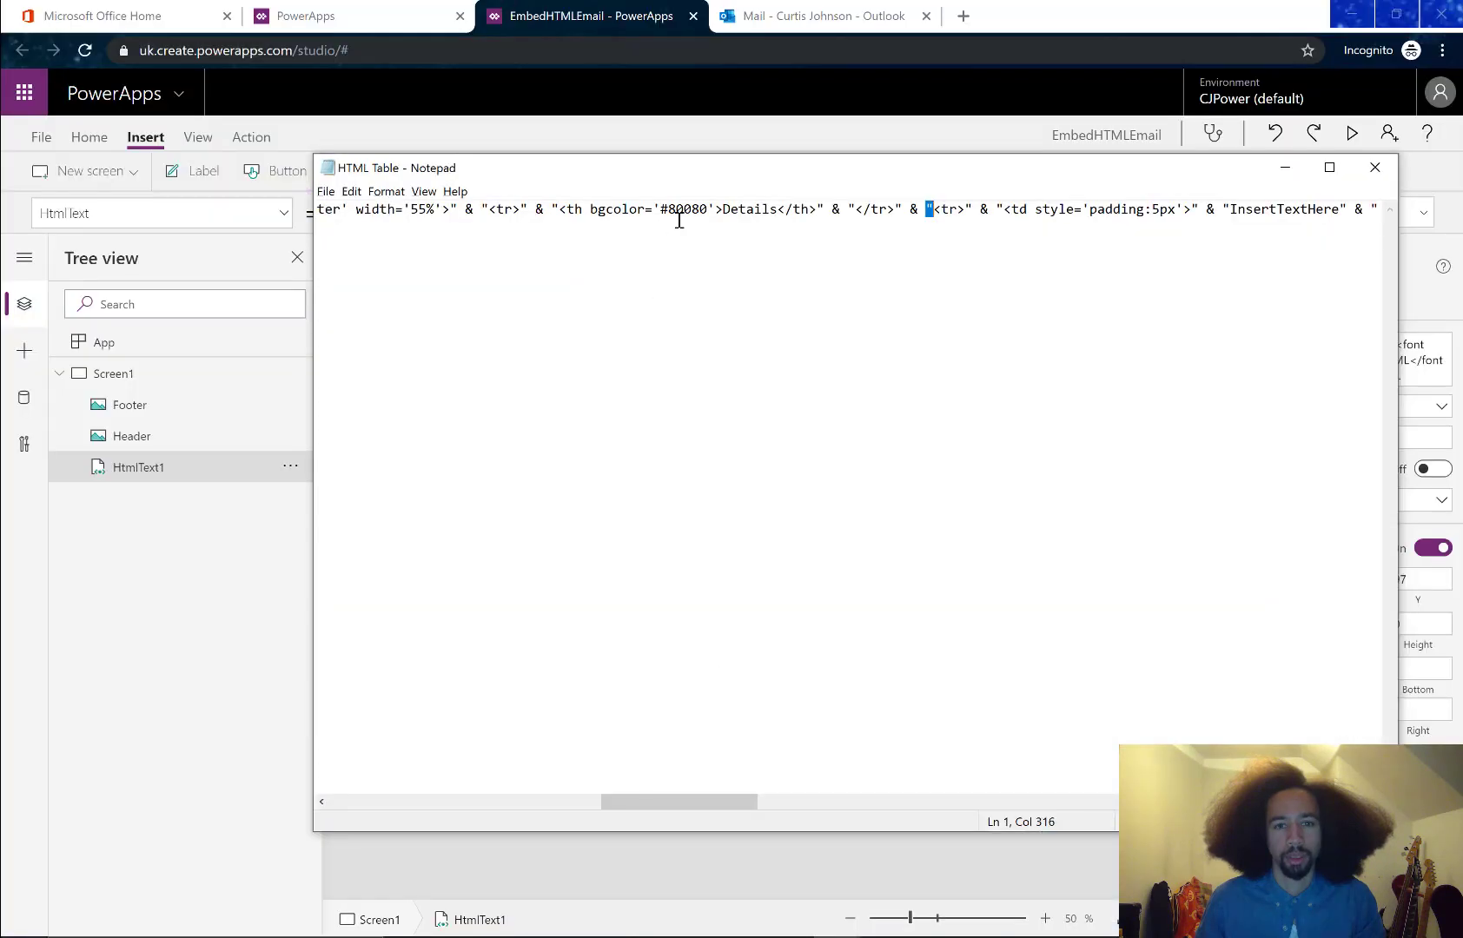
{"action": "key", "text": "ctrl+a"}
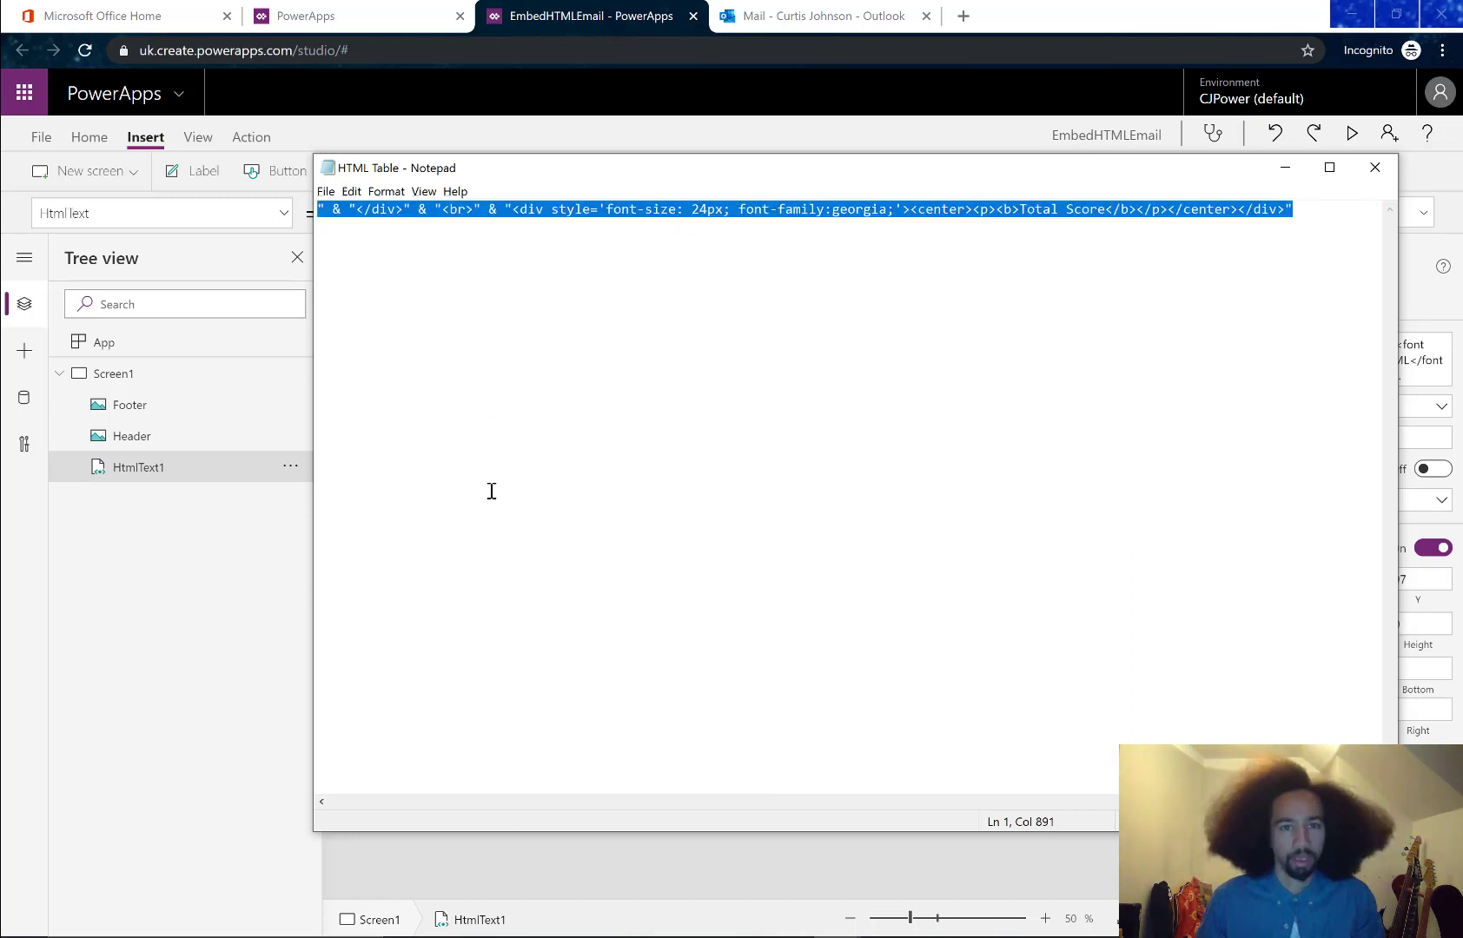
{"action": "left_click", "coordinate": [879, 319]}
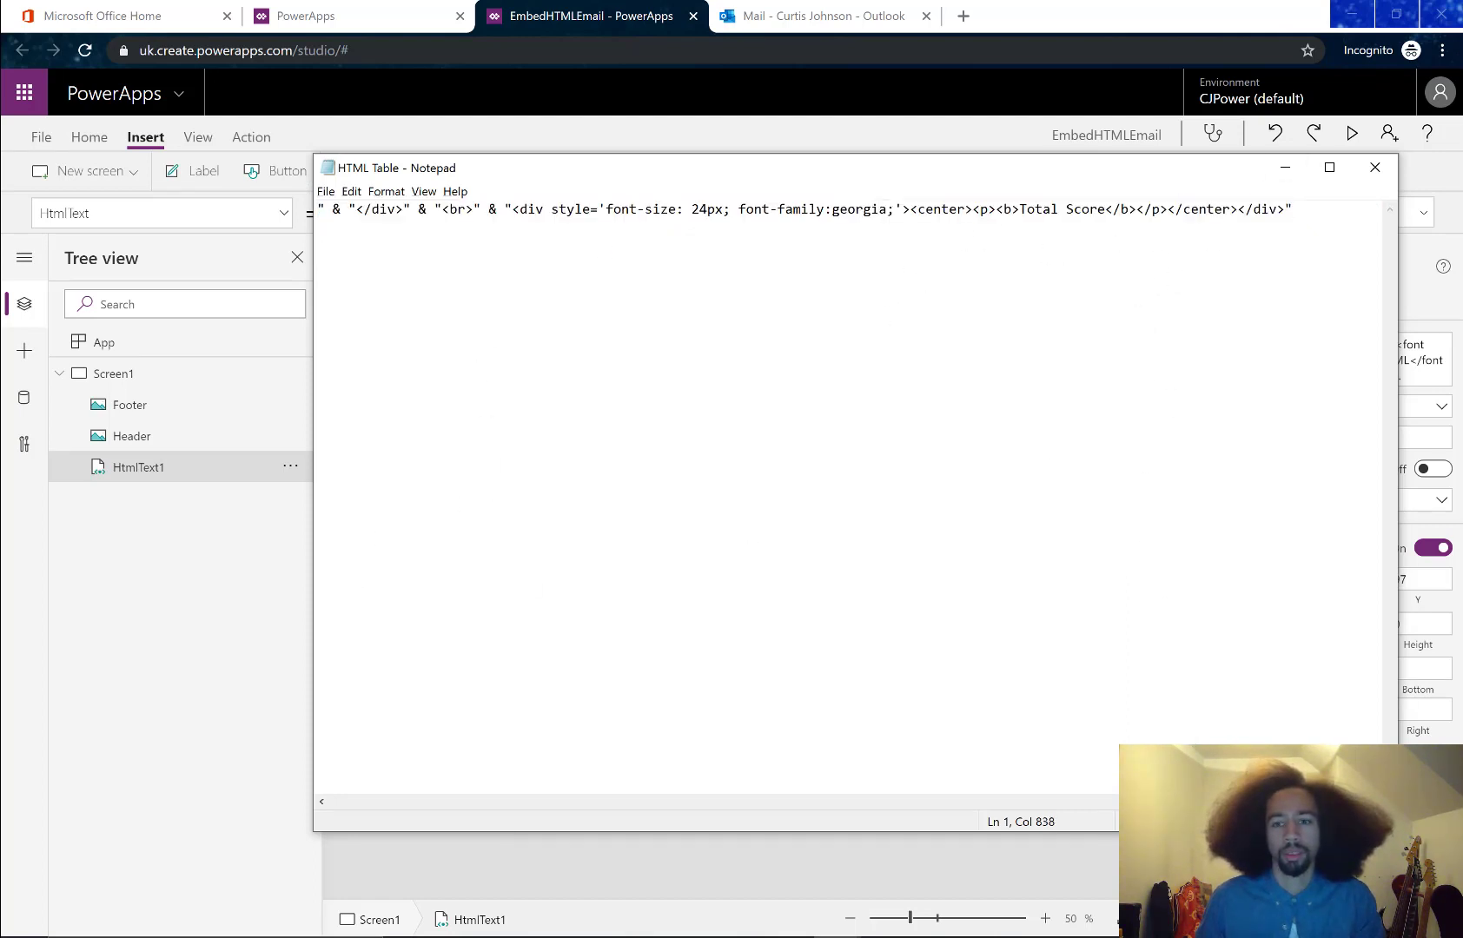
{"action": "left_click_drag", "start_coordinate": [1268, 802], "coordinate": [397, 764]}
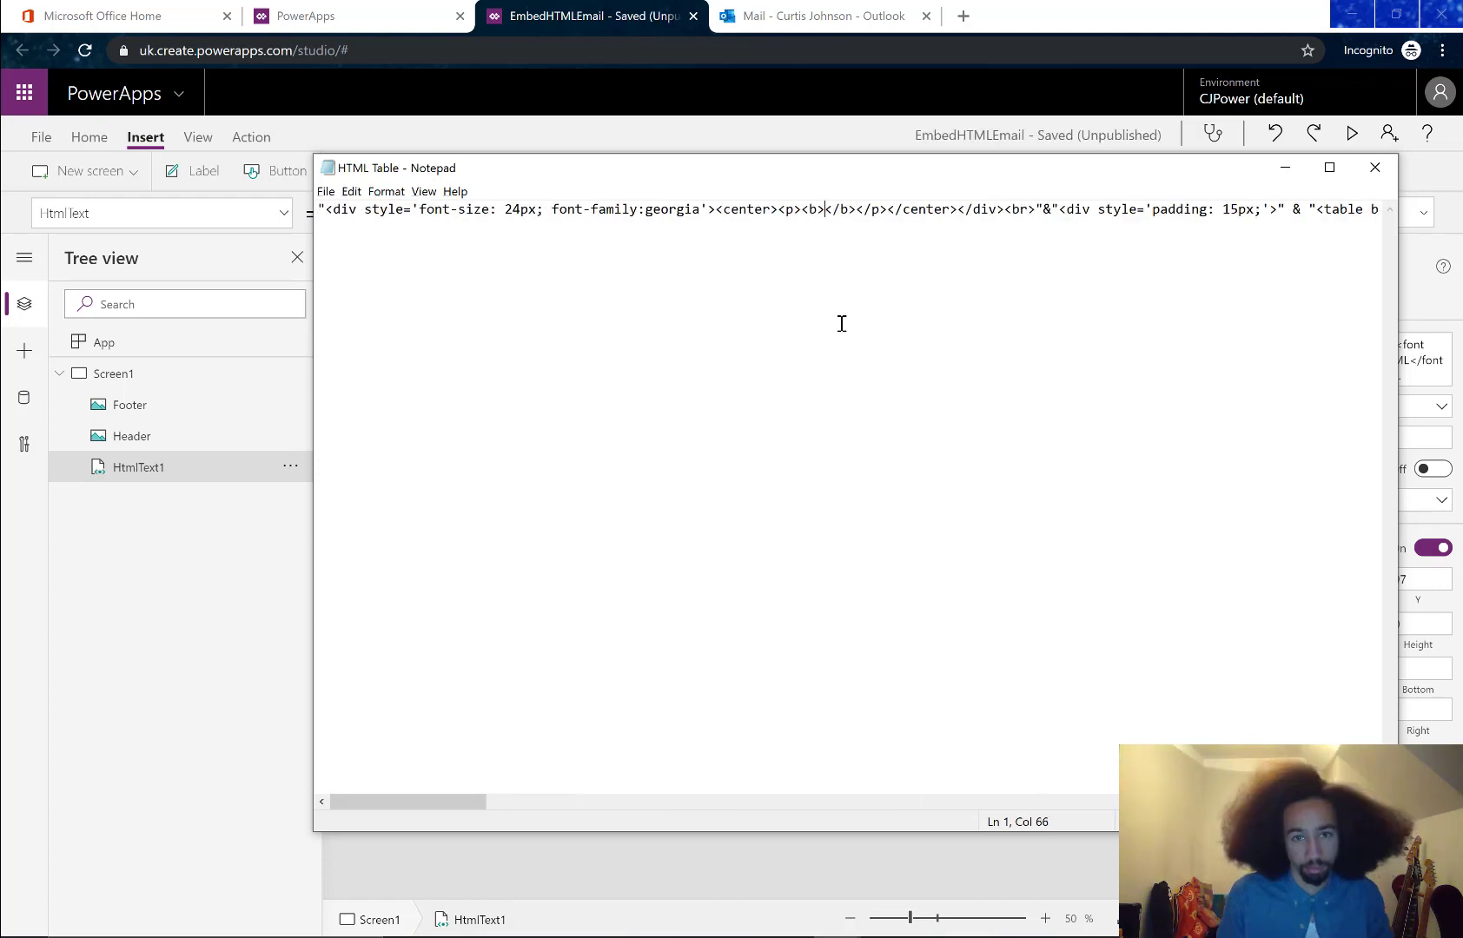
{"action": "type", "text": "HTML EMail"}
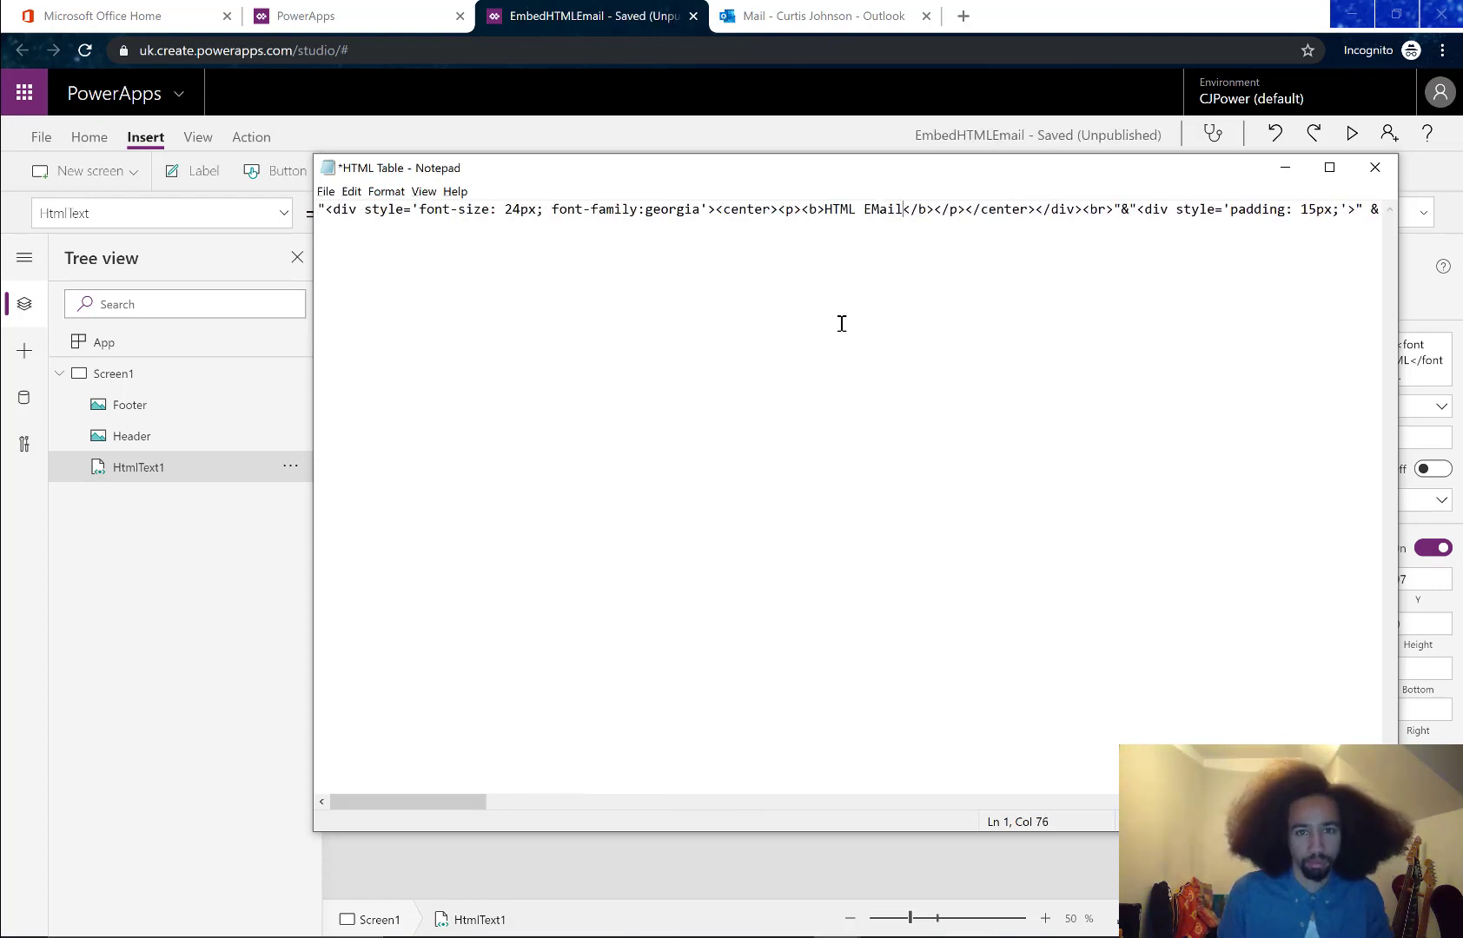
Correct the heading to 'HTML Email', copy the whole HTML string, and minimise Notepad
{"action": "left_click", "coordinate": [881, 209]}
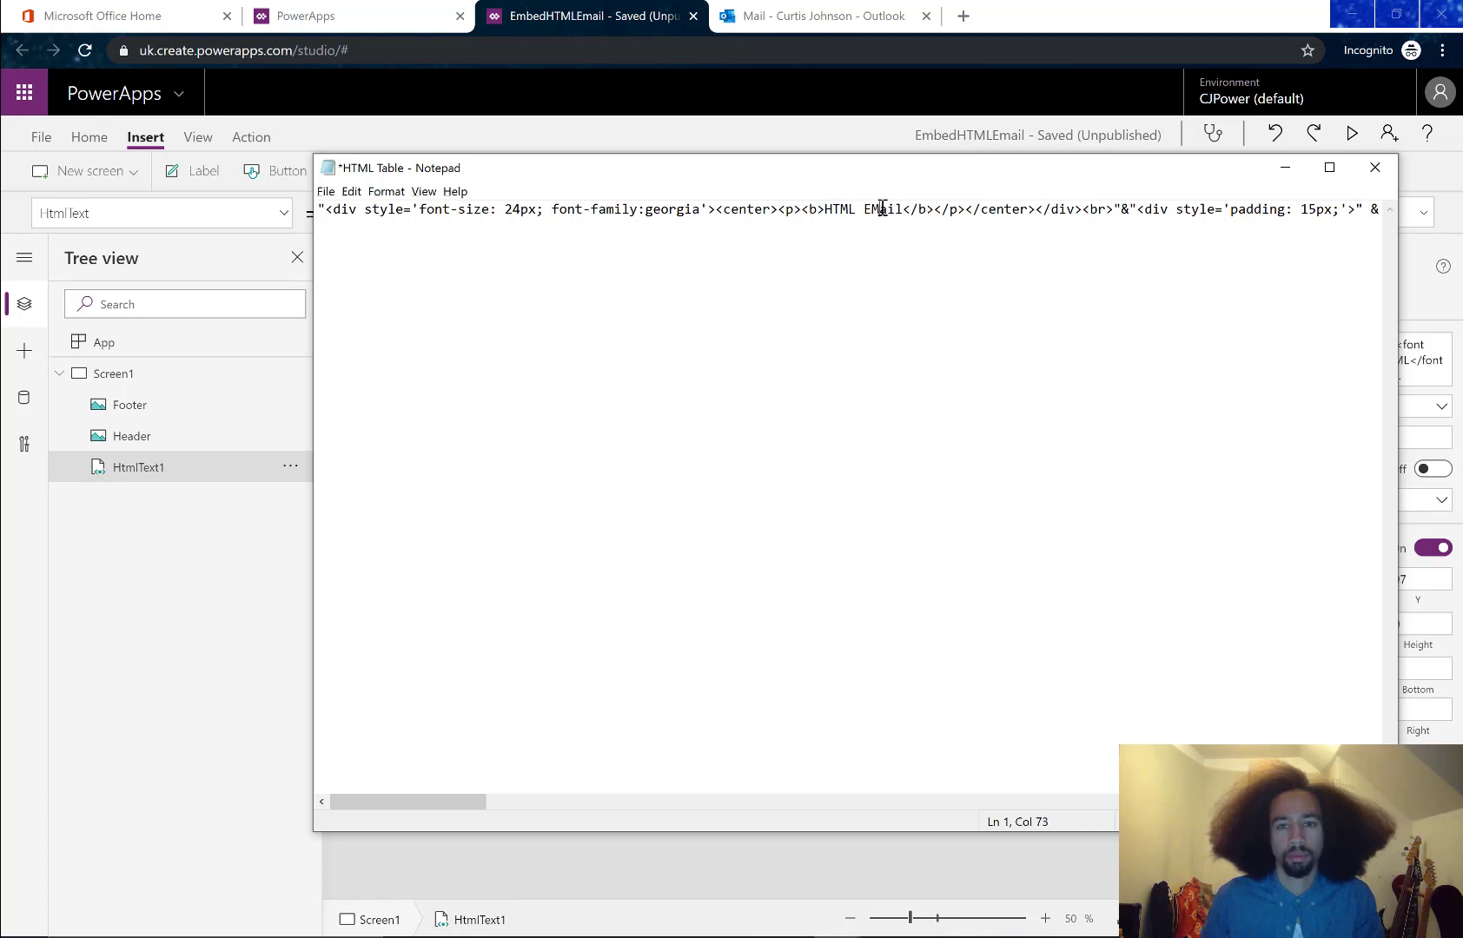
{"action": "key", "text": "BackSpace"}
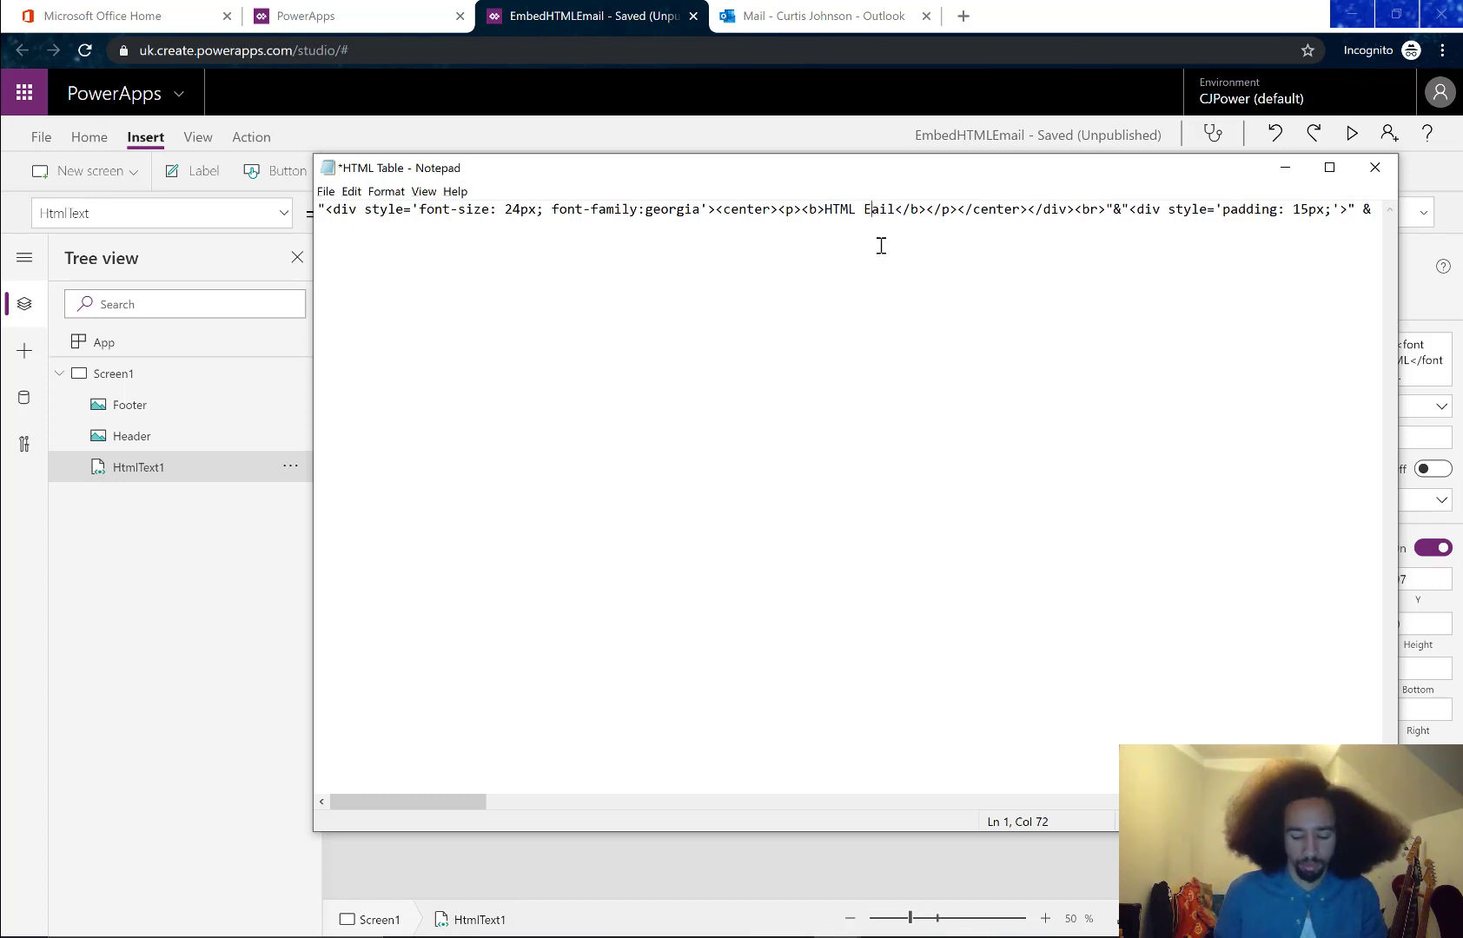
{"action": "type", "text": "m"}
{"action": "left_click", "coordinate": [903, 210]}
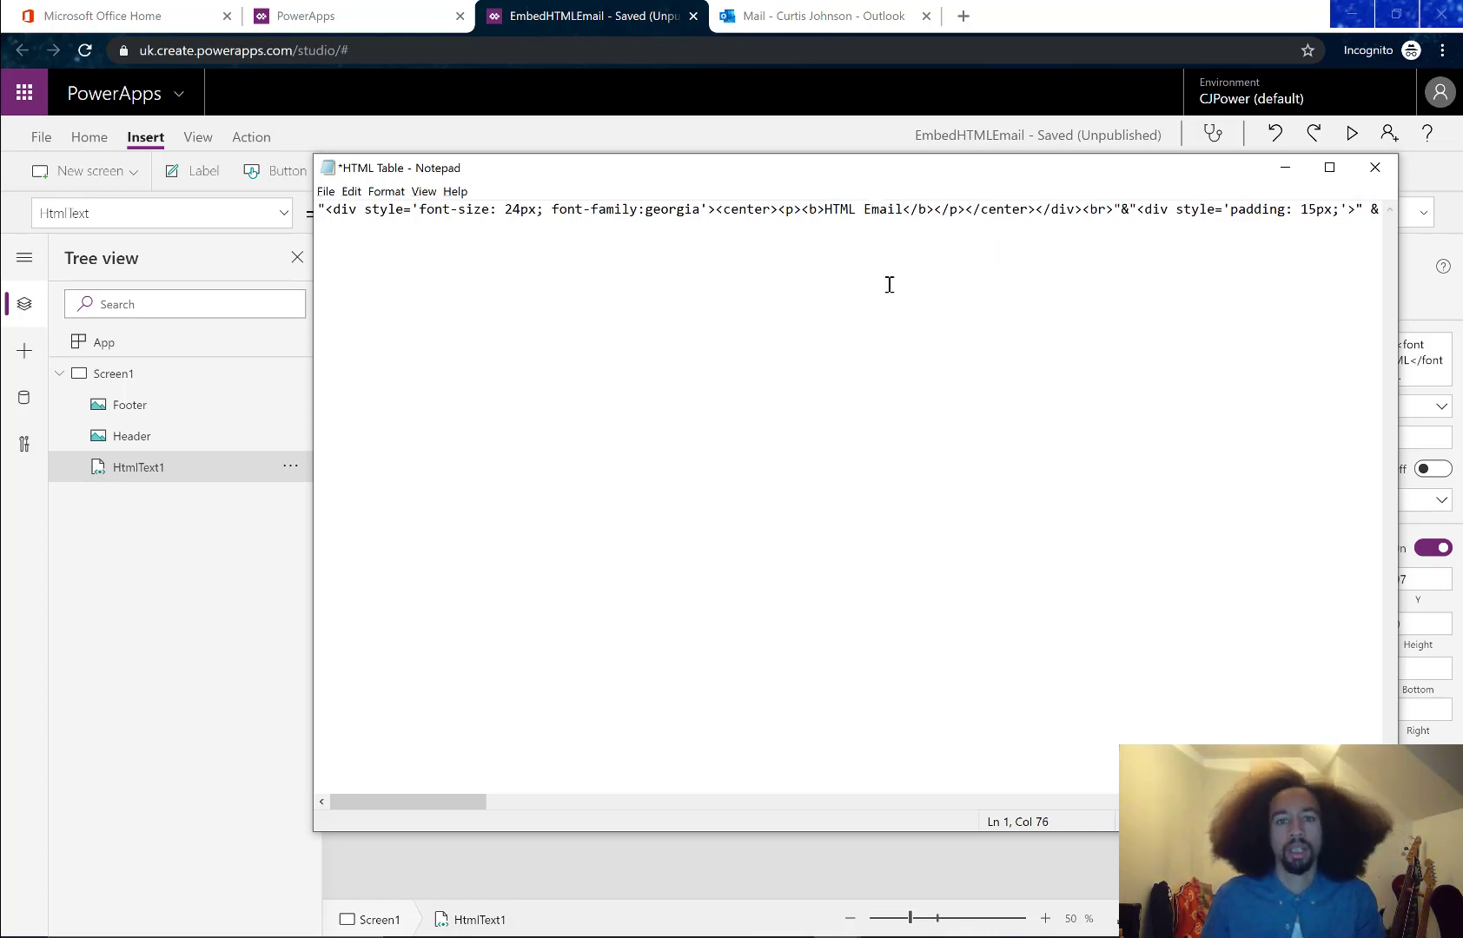
{"action": "left_click", "coordinate": [951, 225]}
{"action": "key", "text": "ctrl+a"}
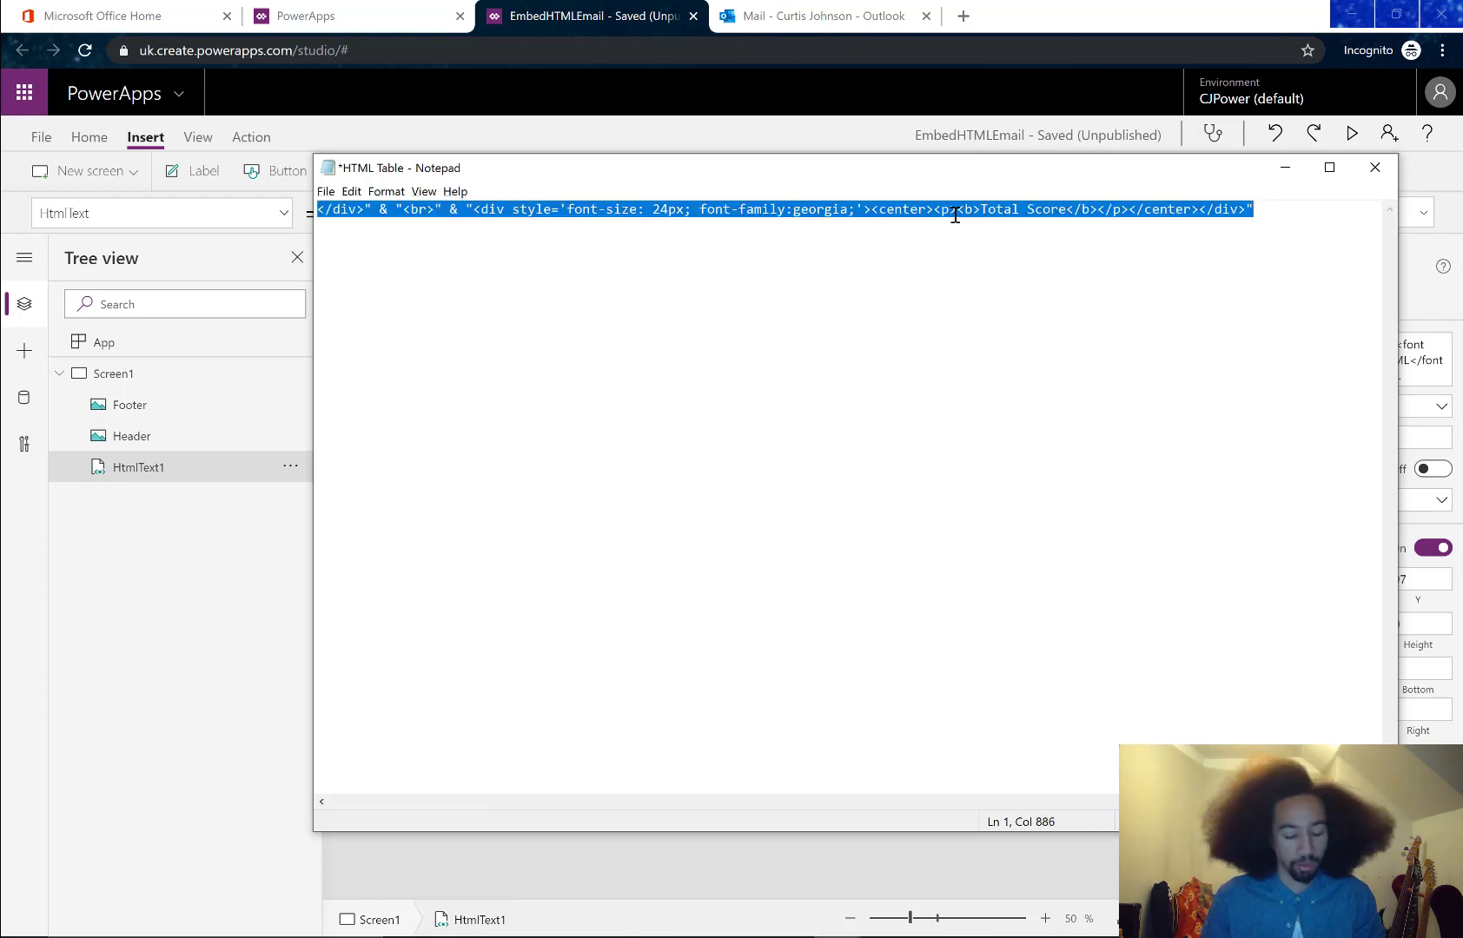
{"action": "left_click", "coordinate": [1285, 167]}
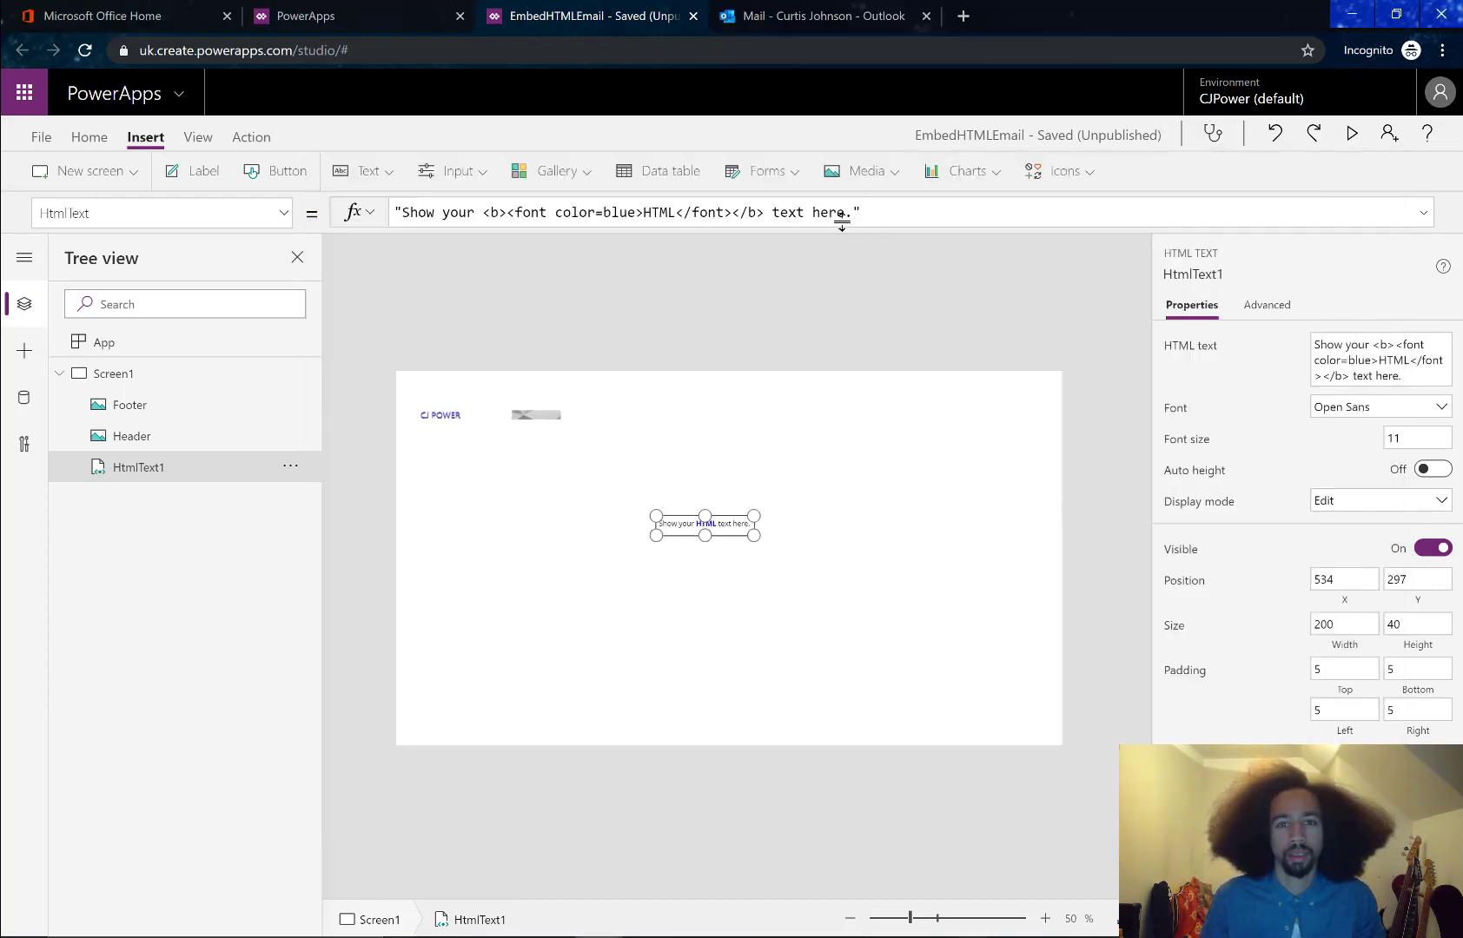
Paste the HTML email markup into HtmlText1 and enlarge the control taller and wider
{"action": "key", "text": "ctrl+a"}
{"action": "key", "text": "ctrl+v"}
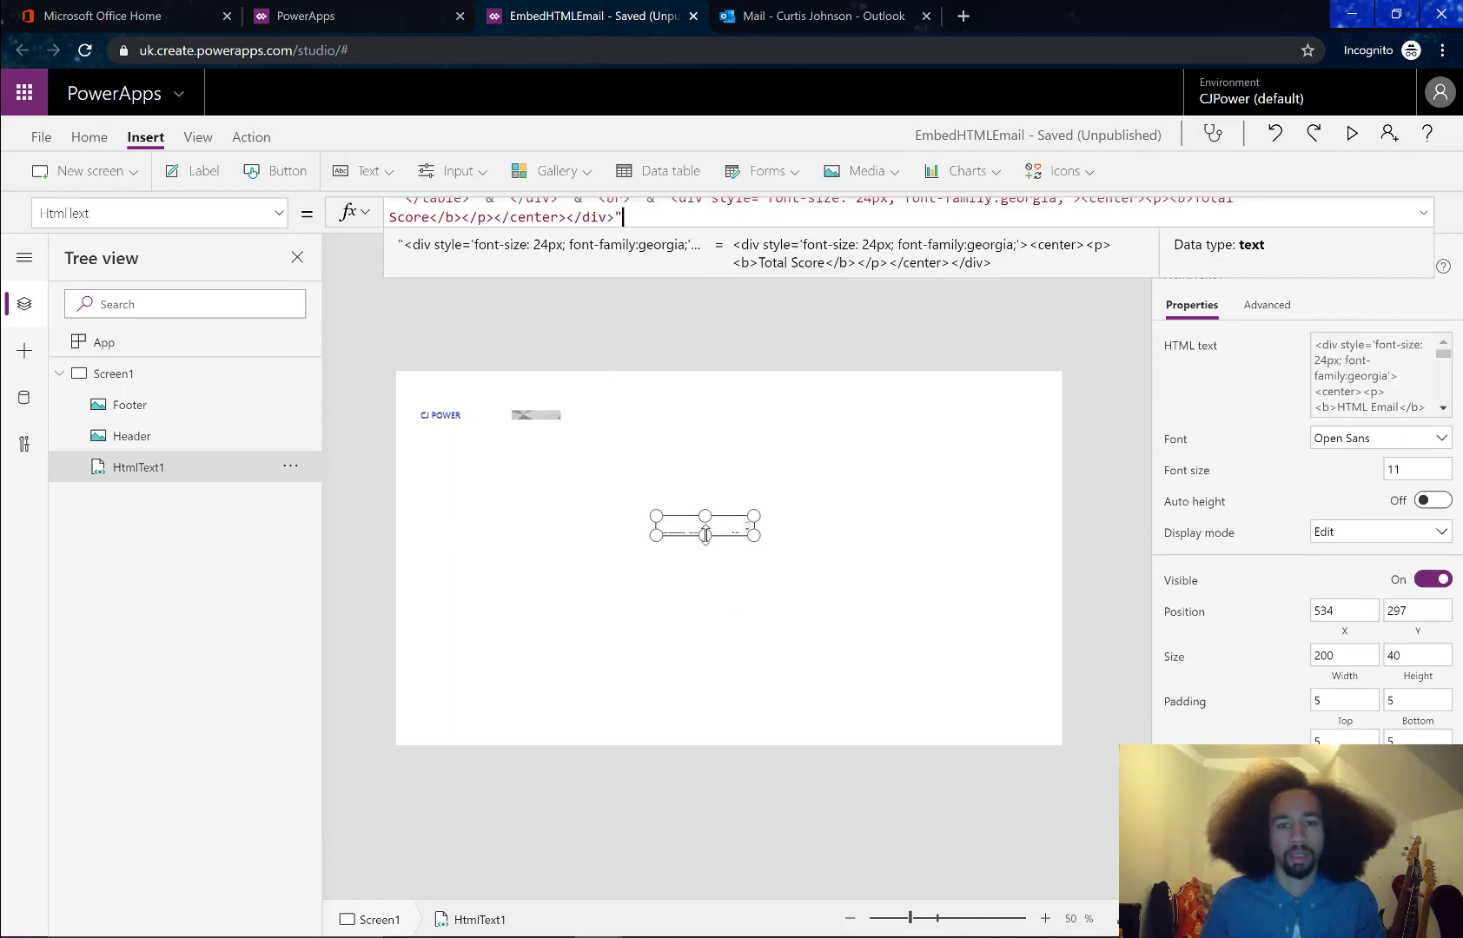
{"action": "left_click_drag", "start_coordinate": [705, 534], "coordinate": [704, 677]}
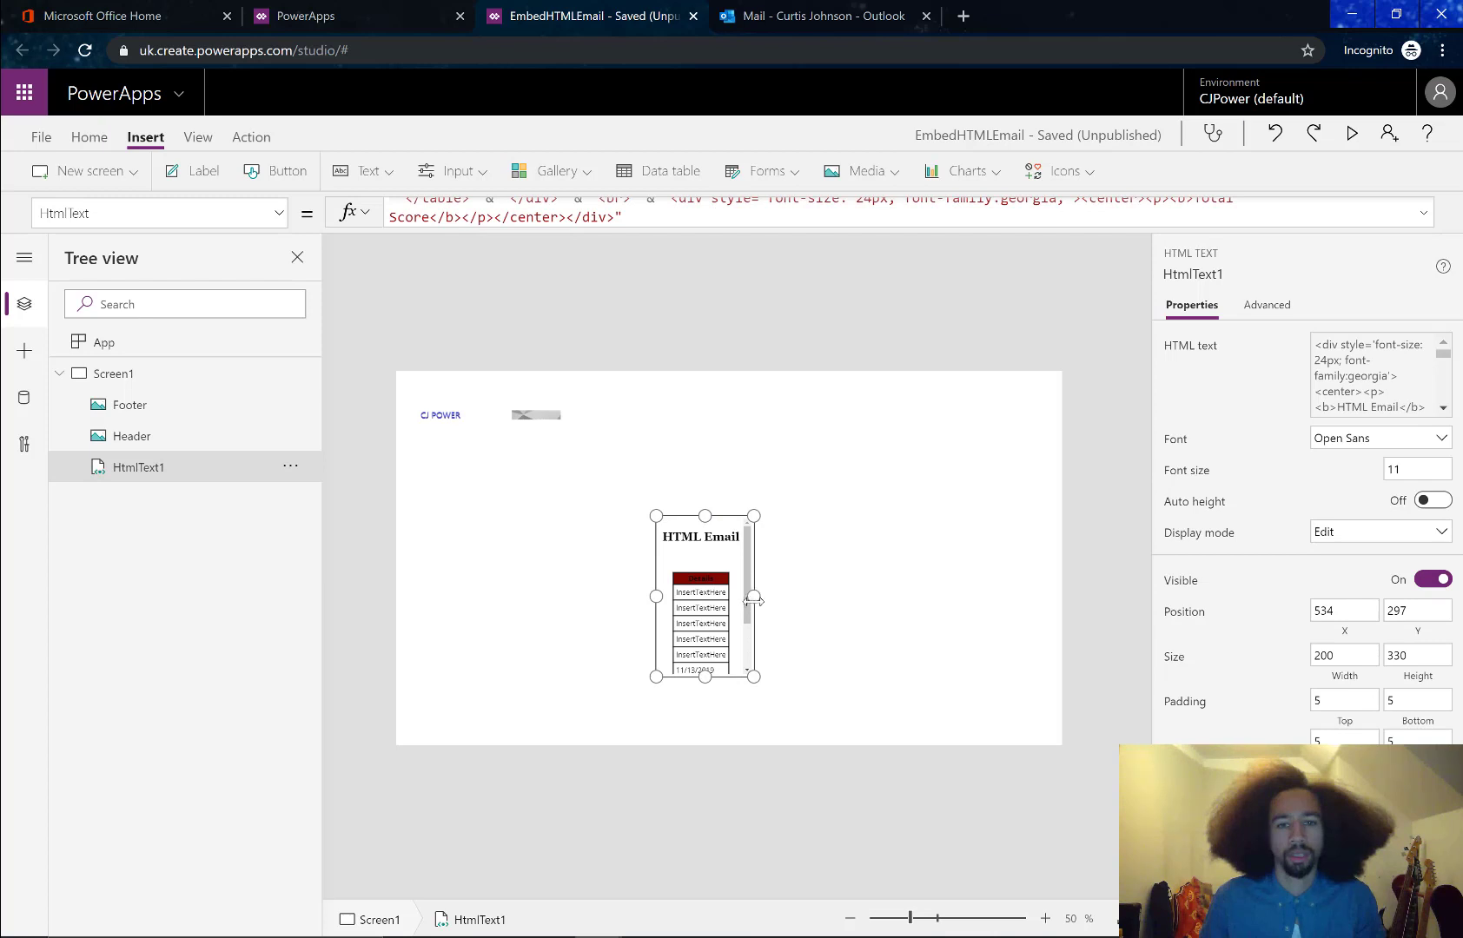
{"action": "left_click_drag", "start_coordinate": [753, 596], "coordinate": [889, 599]}
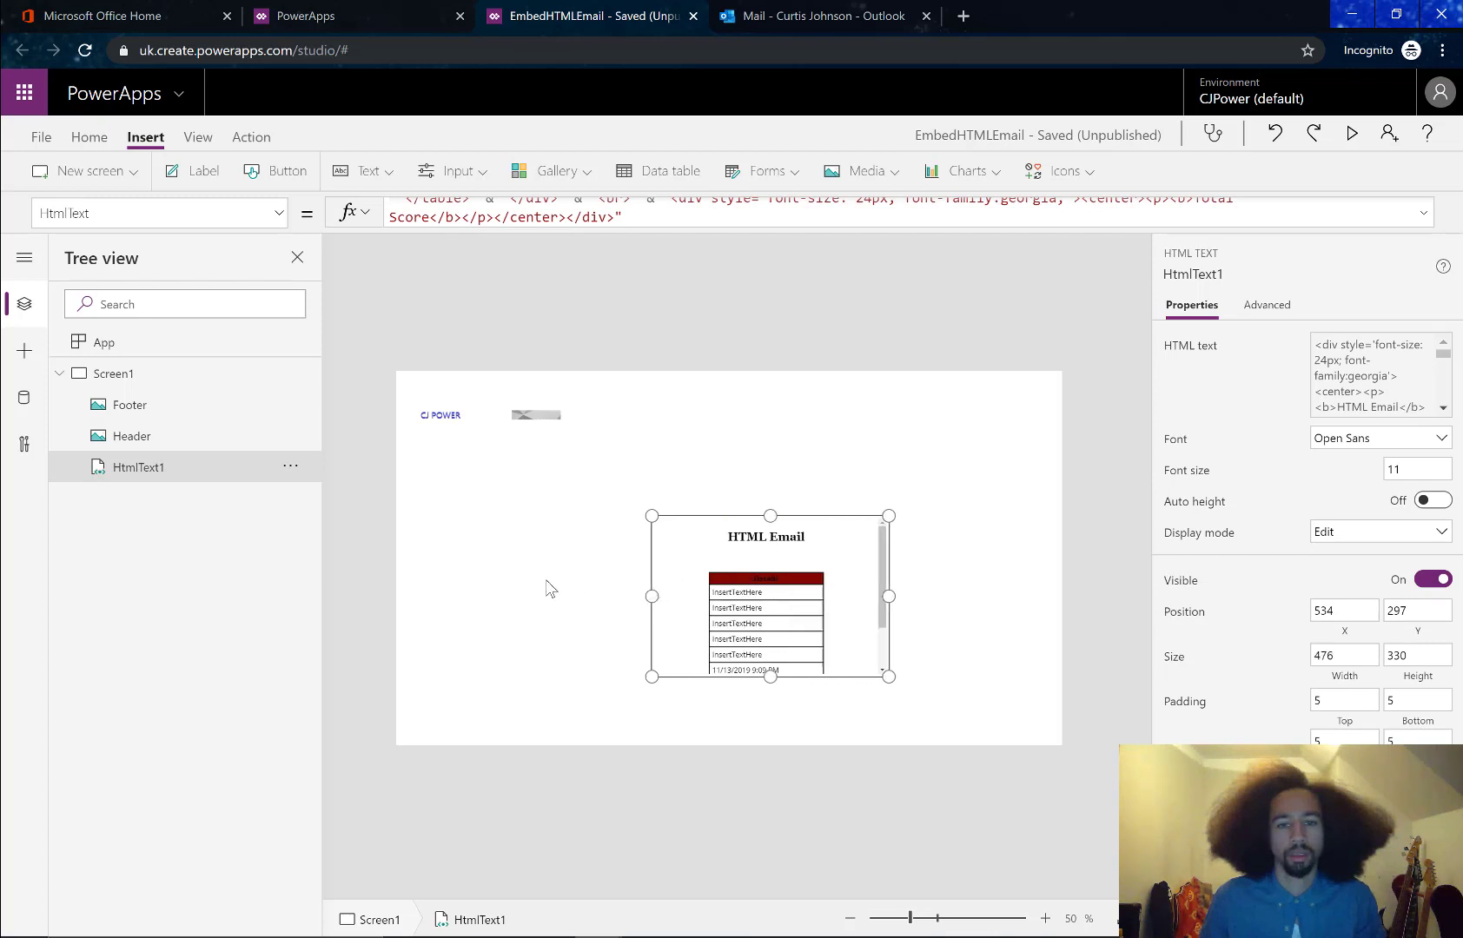
{"action": "left_click_drag", "start_coordinate": [651, 595], "coordinate": [496, 595]}
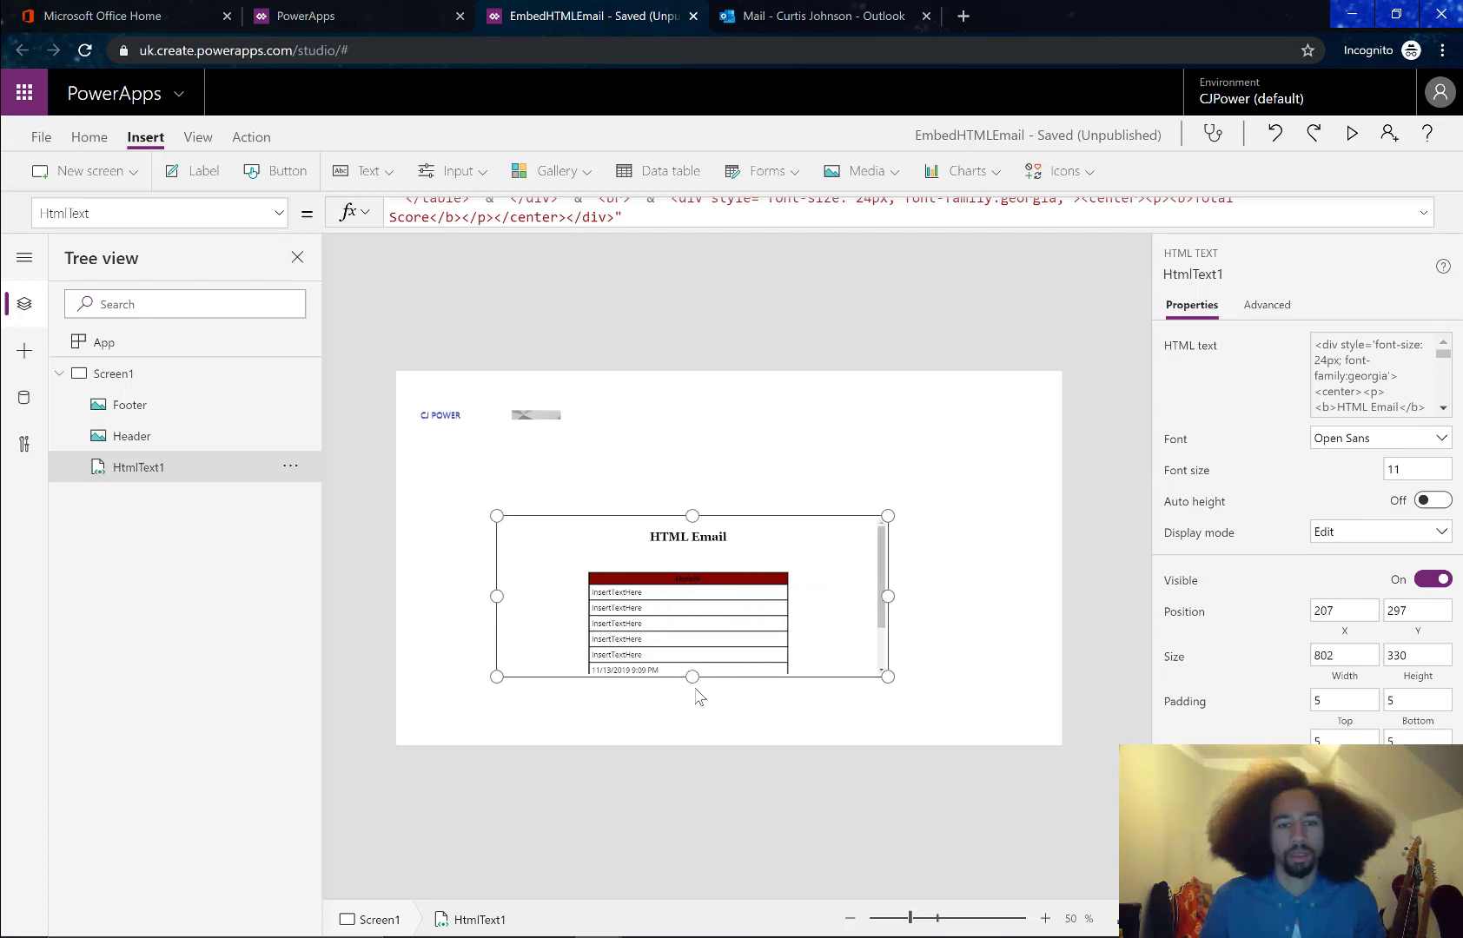
{"action": "left_click_drag", "start_coordinate": [689, 676], "coordinate": [688, 734]}
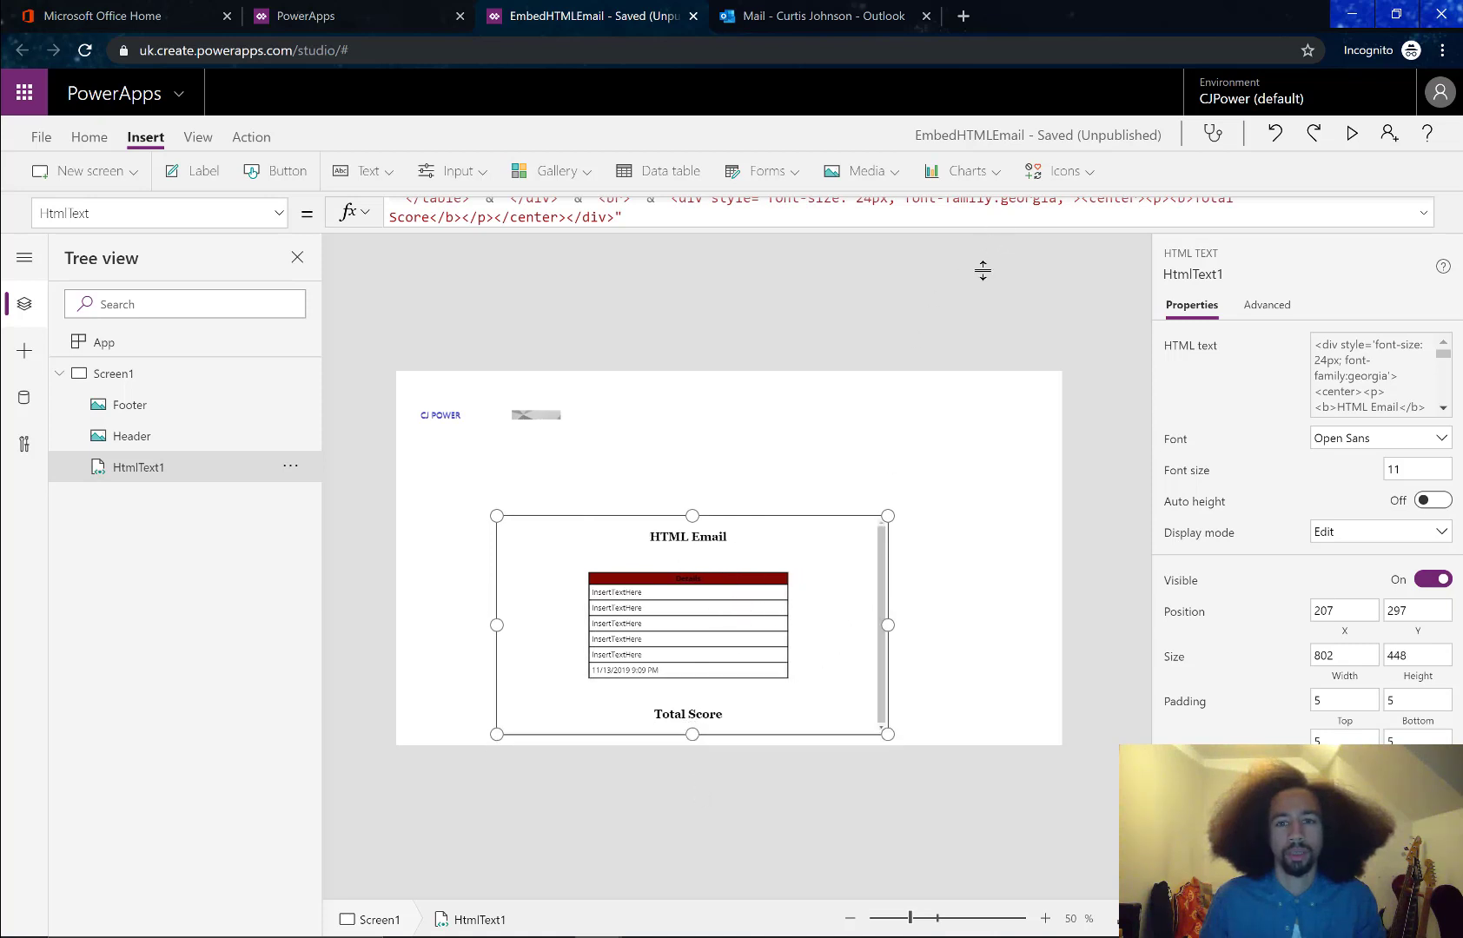
Delete the Total Score line from the HtmlText formula
{"action": "left_click_drag", "start_coordinate": [982, 270], "coordinate": [950, 347]}
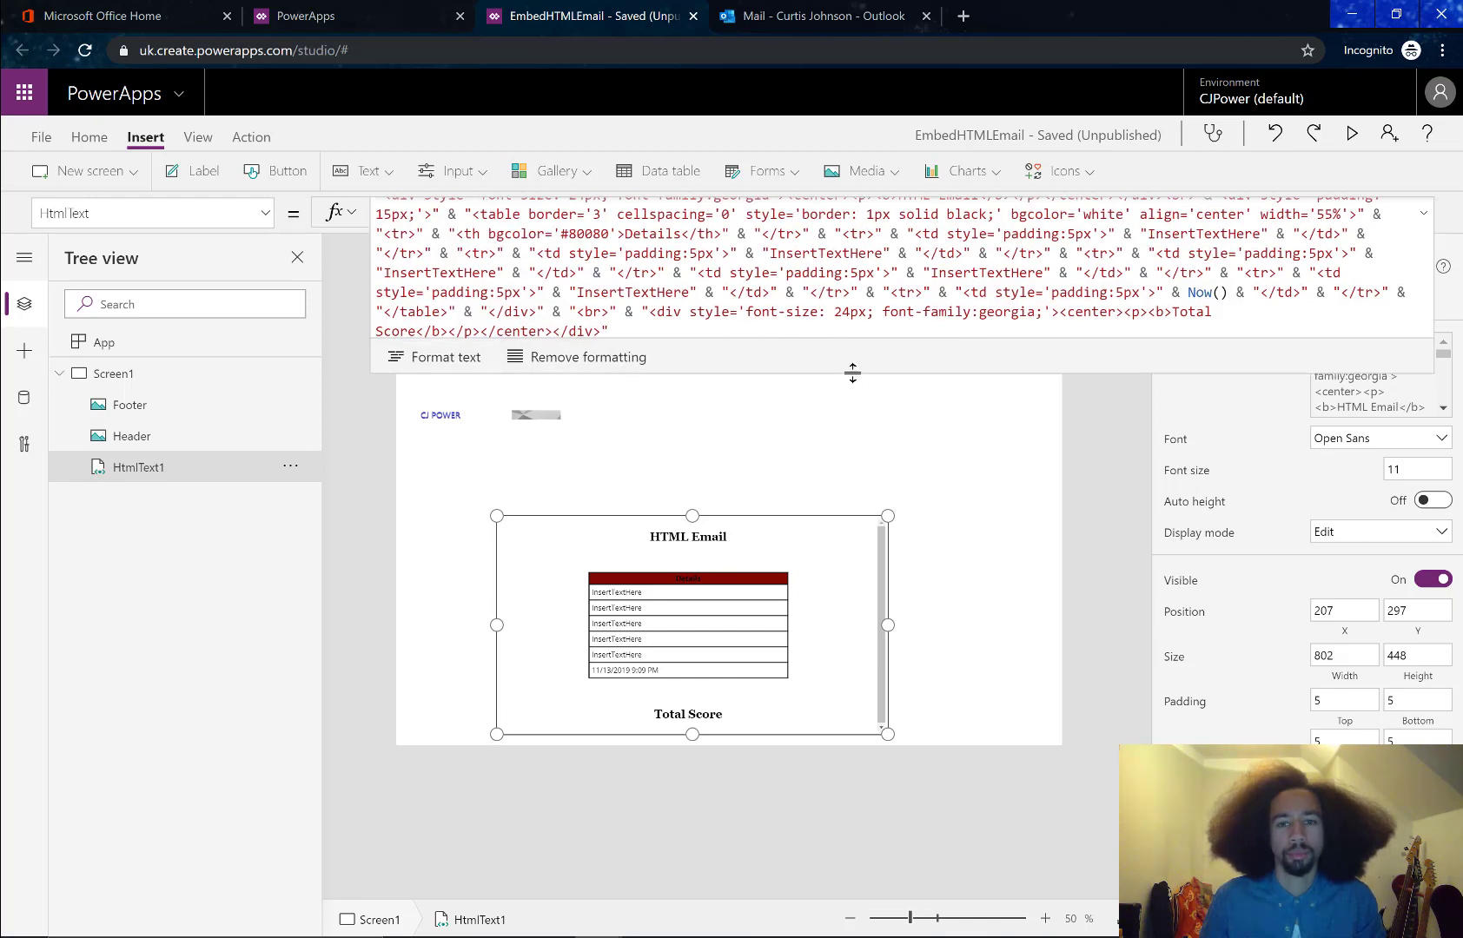
{"action": "left_click", "coordinate": [421, 329]}
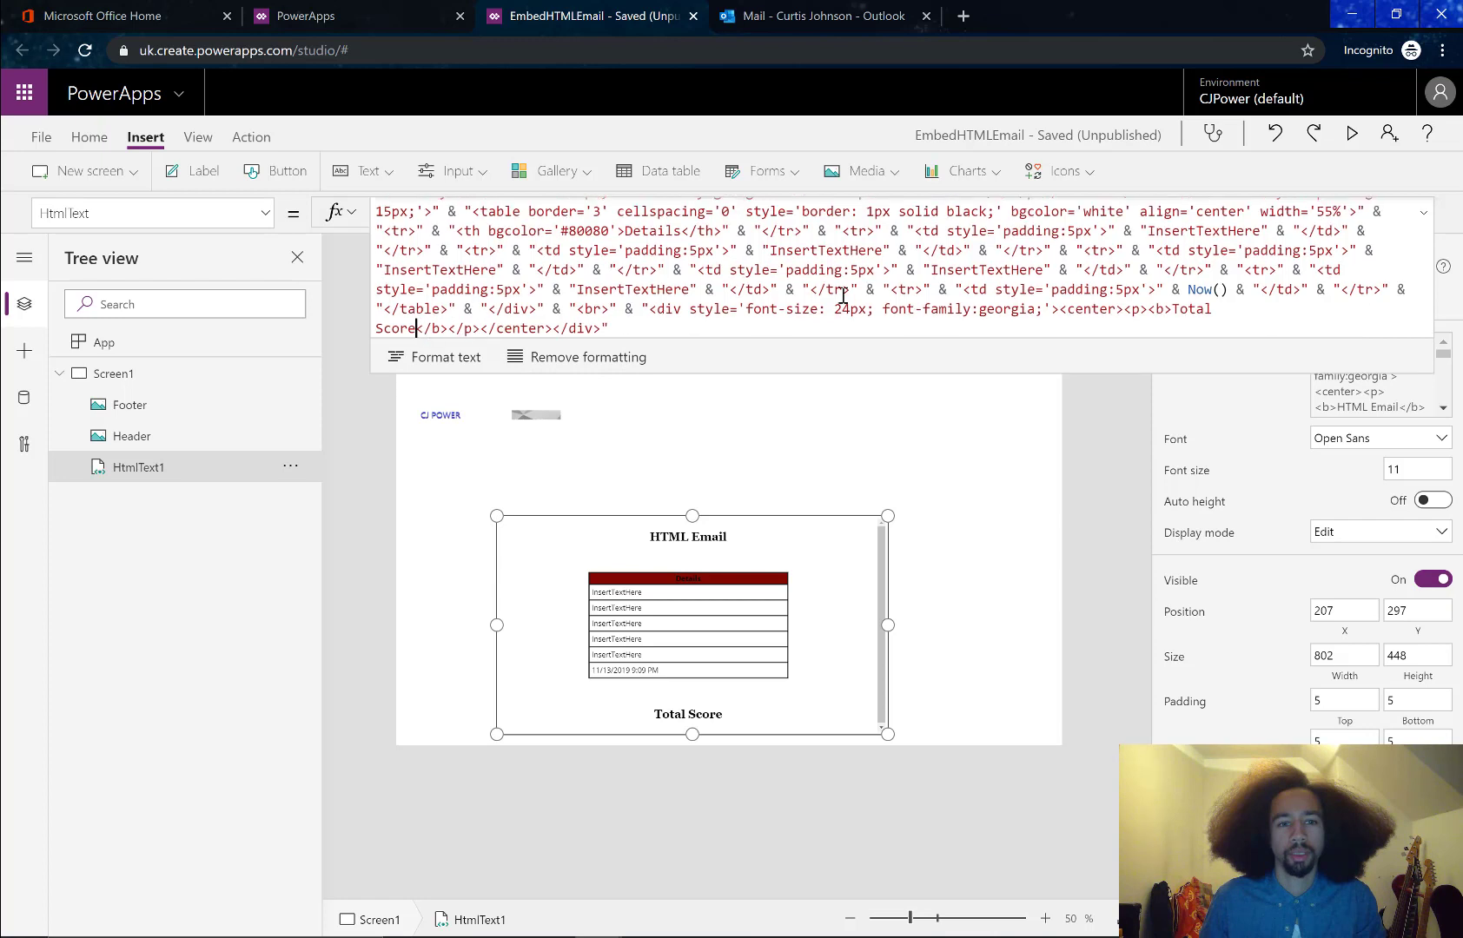
{"action": "left_click", "coordinate": [1177, 310], "text": "shift"}
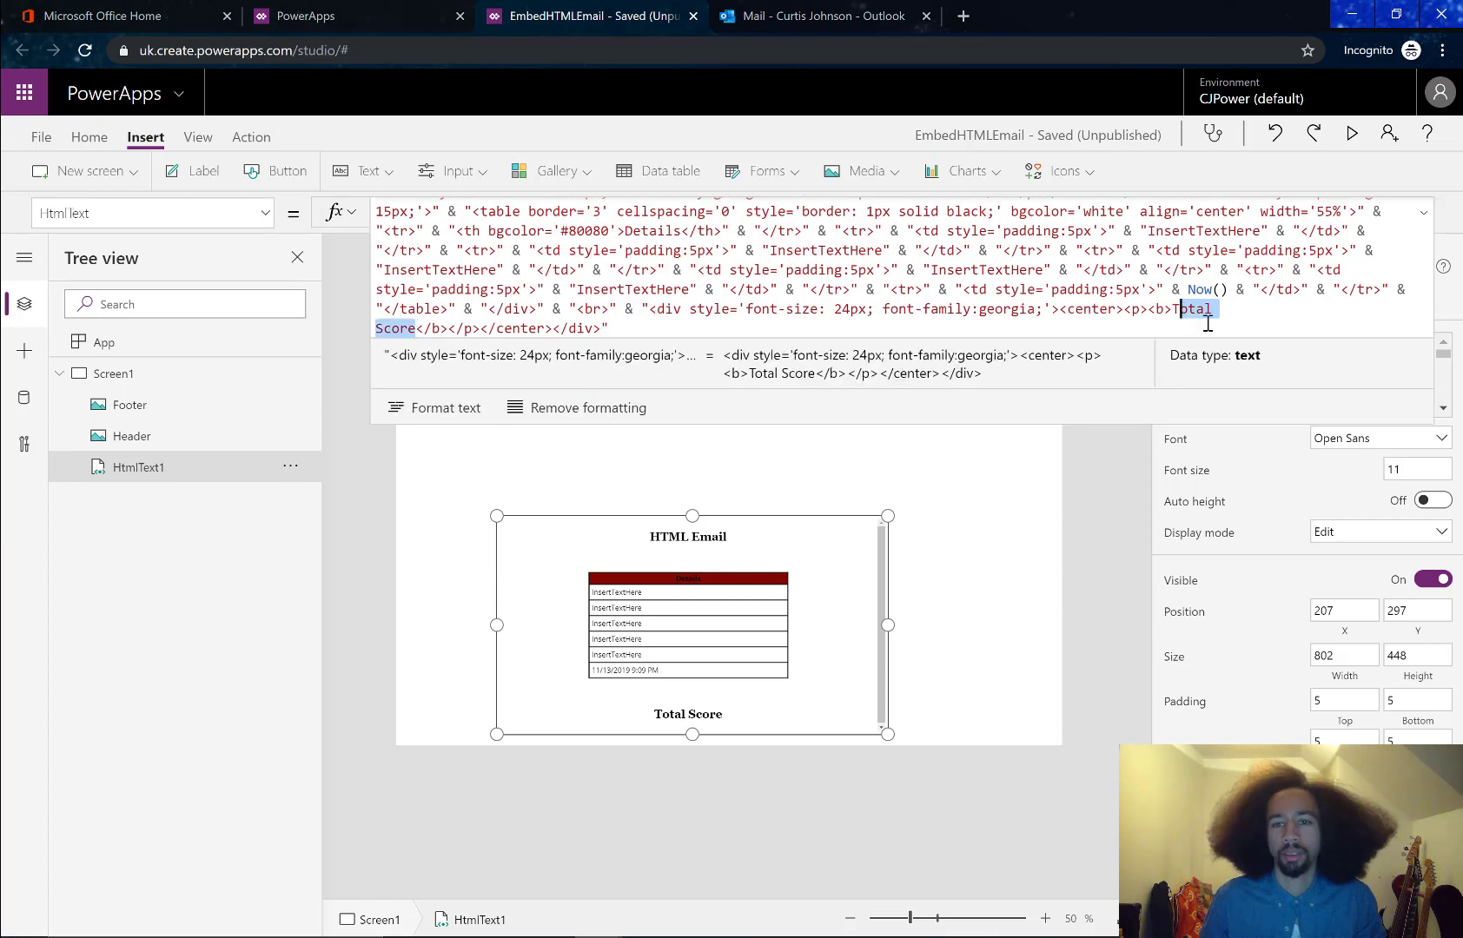
{"action": "type", "text": "T"}
{"action": "key", "text": "BackSpace"}
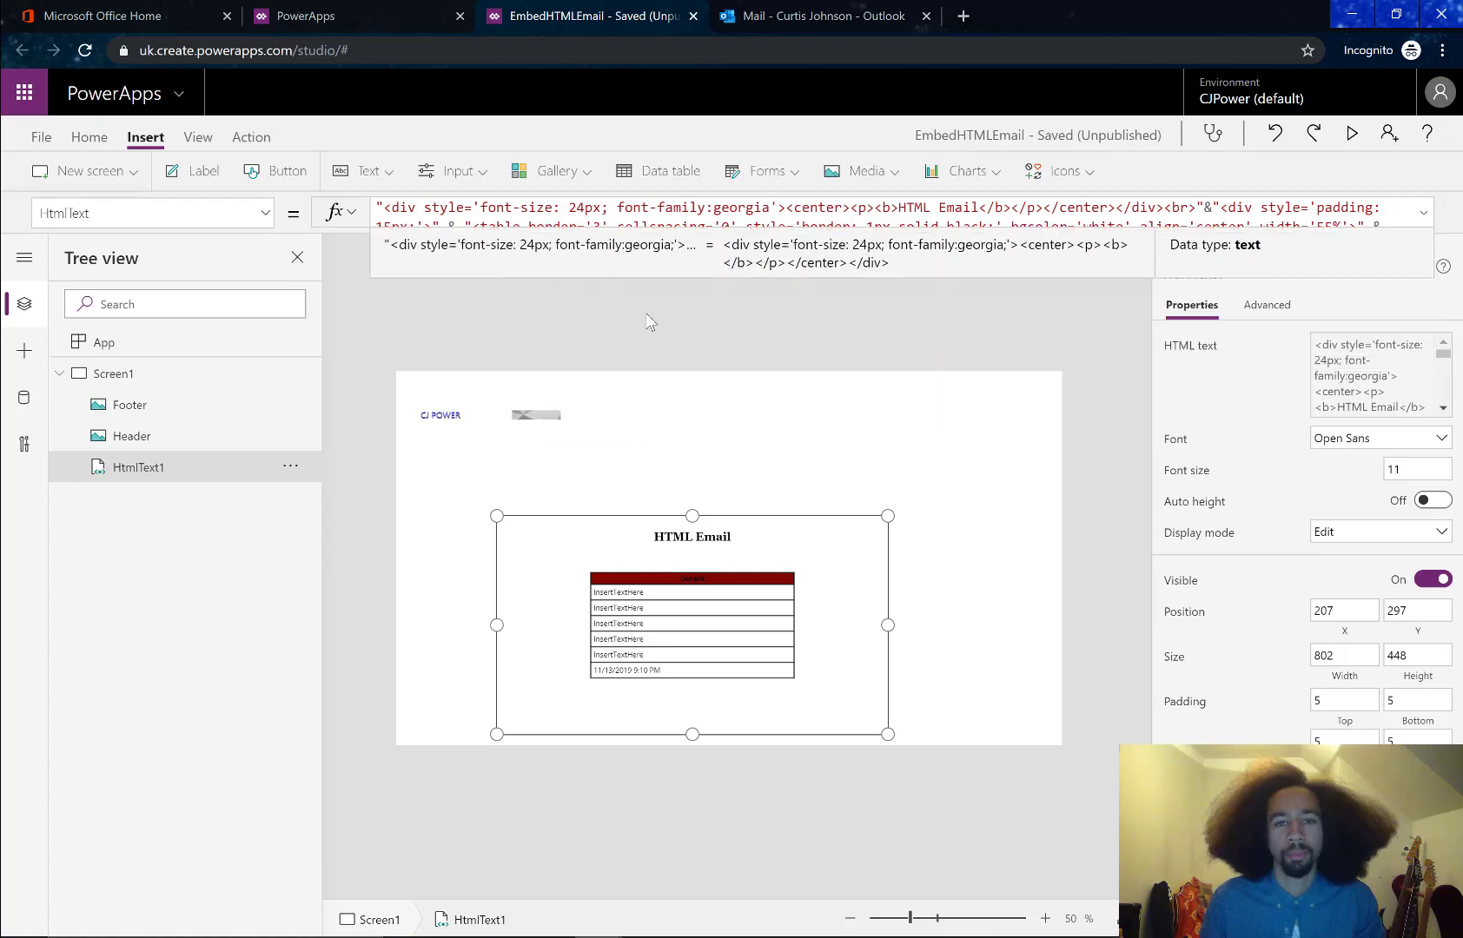
{"action": "left_click", "coordinate": [556, 447]}
Move the HTML email block up to position 238, 197
{"action": "left_click_drag", "start_coordinate": [692, 596], "coordinate": [707, 548]}
{"action": "left_click", "coordinate": [600, 433]}
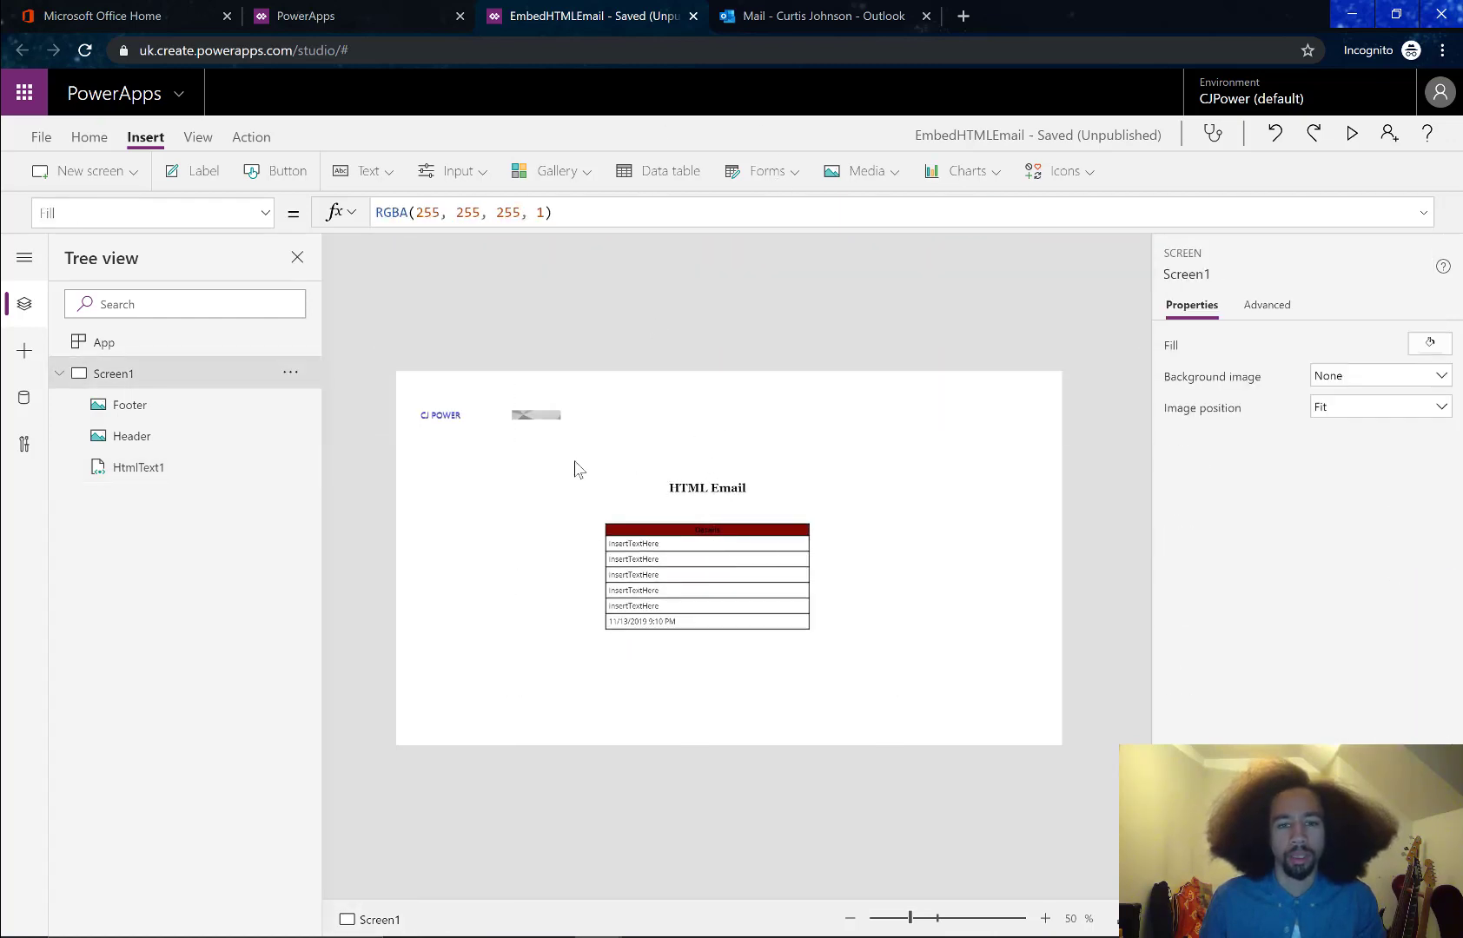
{"action": "left_click", "coordinate": [702, 530]}
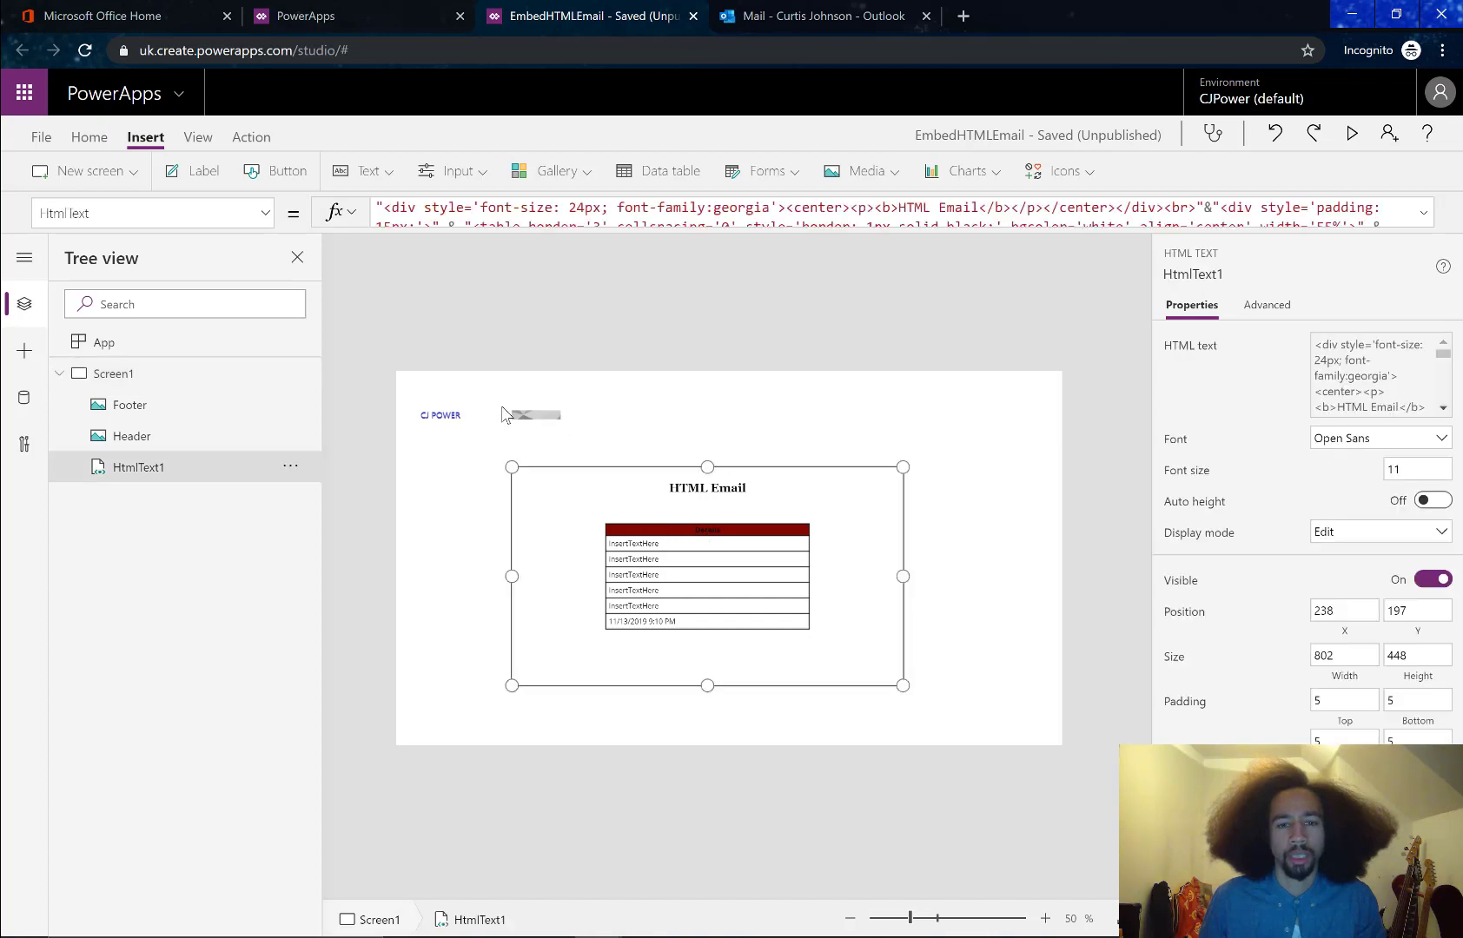
{"action": "left_click", "coordinate": [458, 423]}
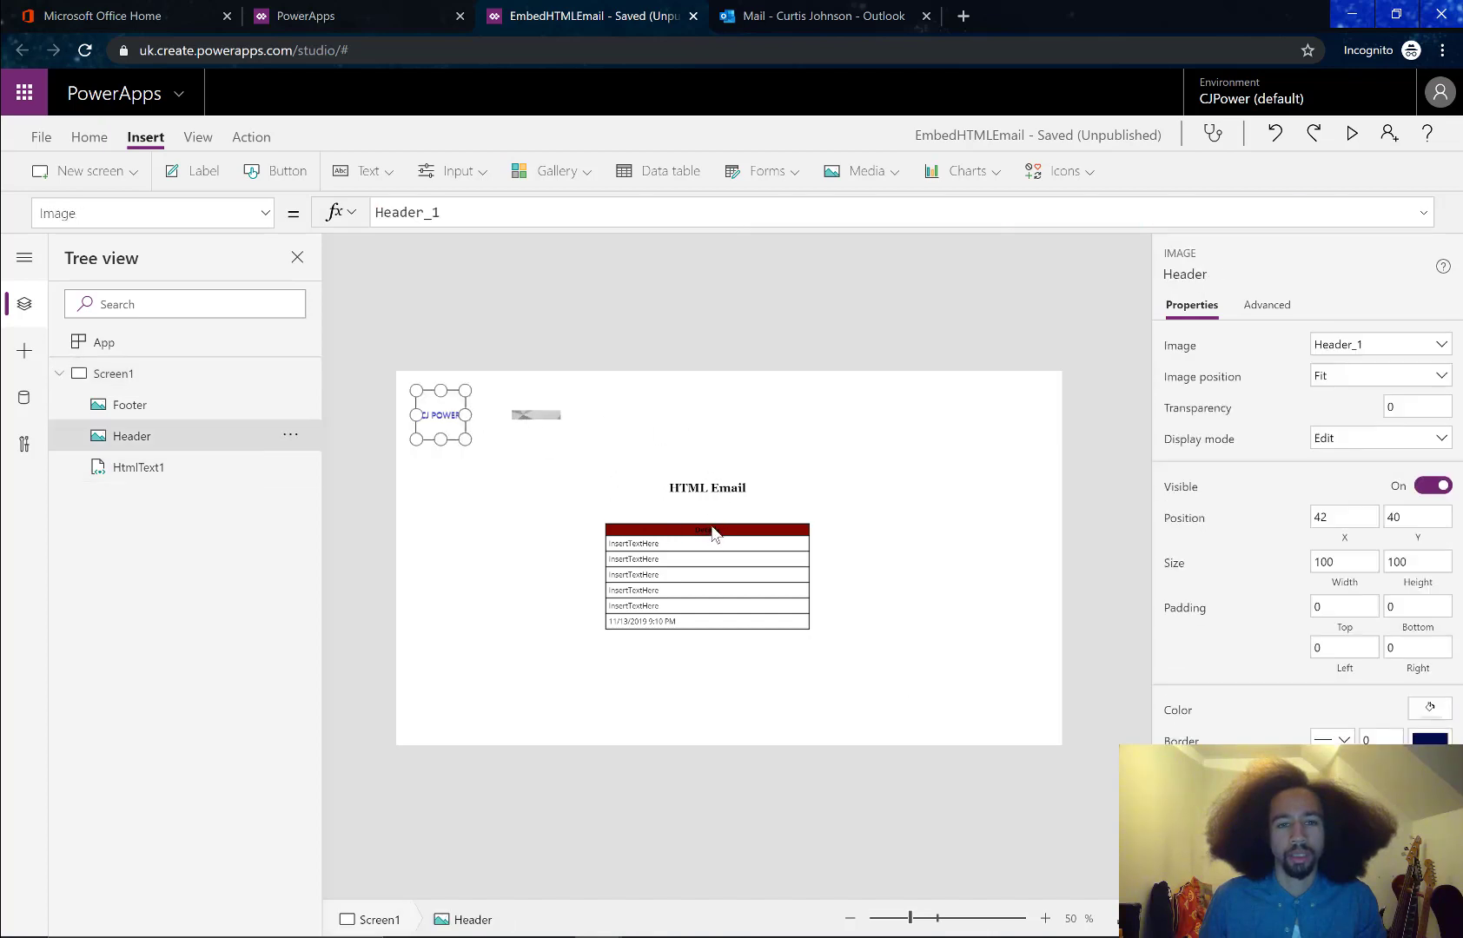
{"action": "left_click", "coordinate": [702, 493]}
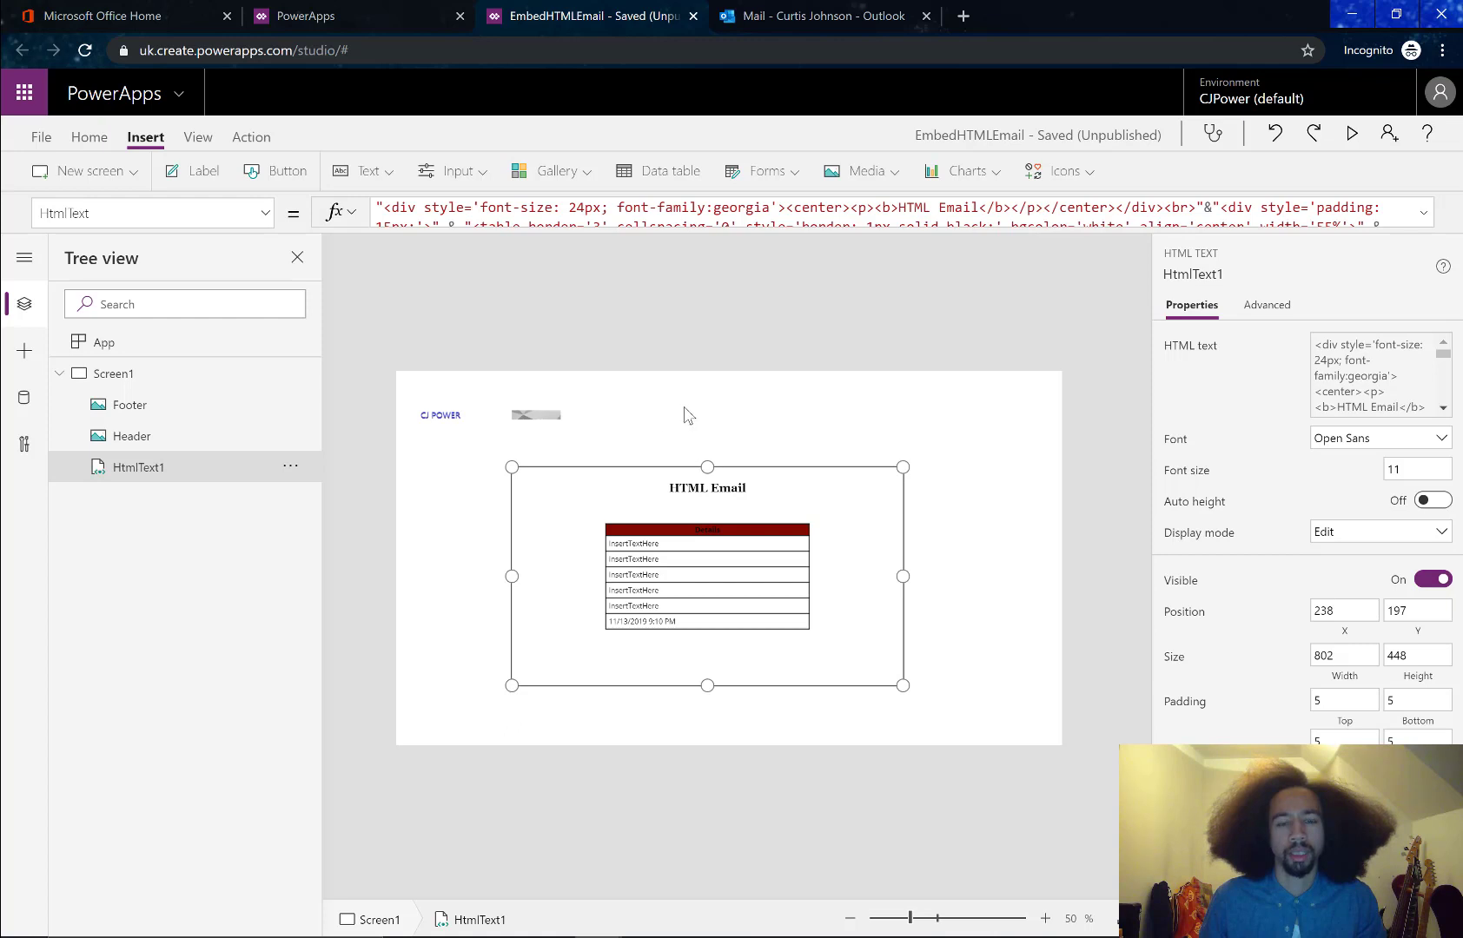
{"action": "left_click", "coordinate": [691, 429]}
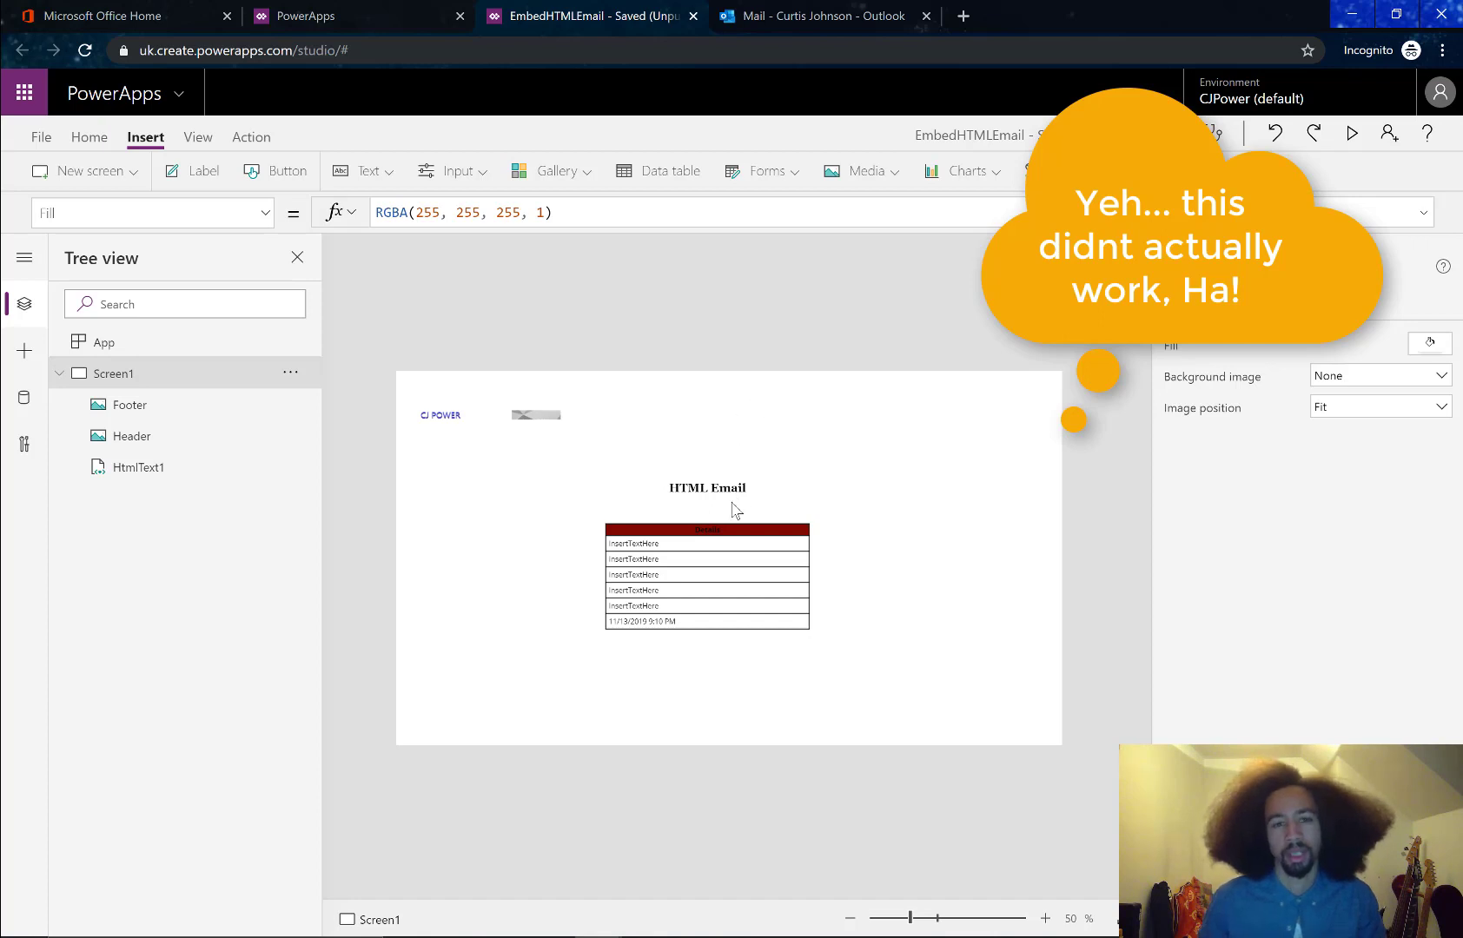
{"action": "left_click", "coordinate": [535, 415]}
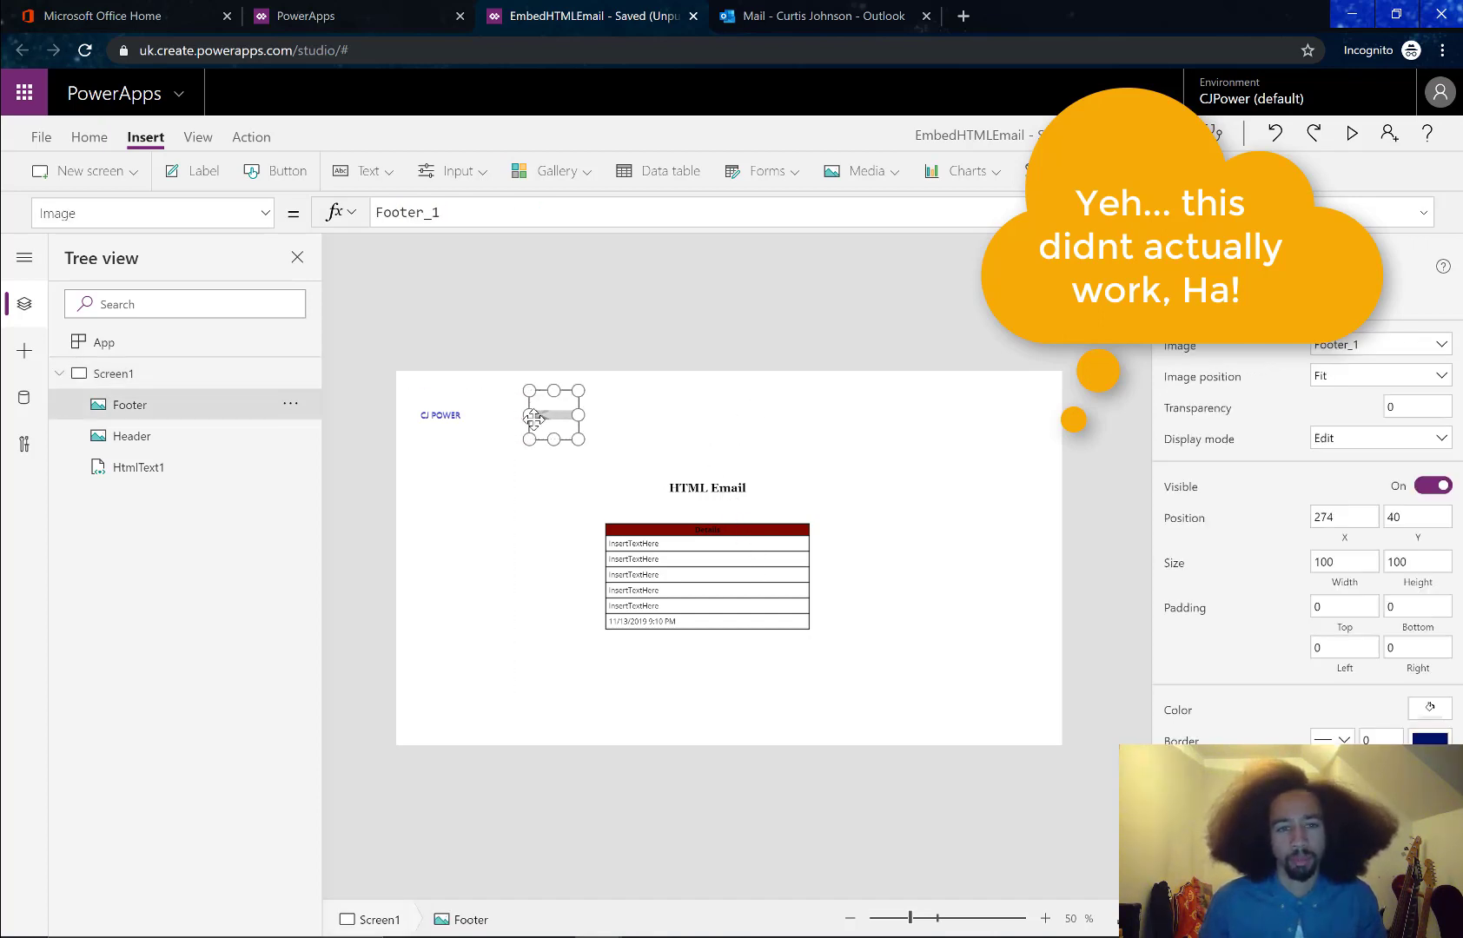
{"action": "left_click", "coordinate": [451, 425]}
{"action": "left_click", "coordinate": [475, 428]}
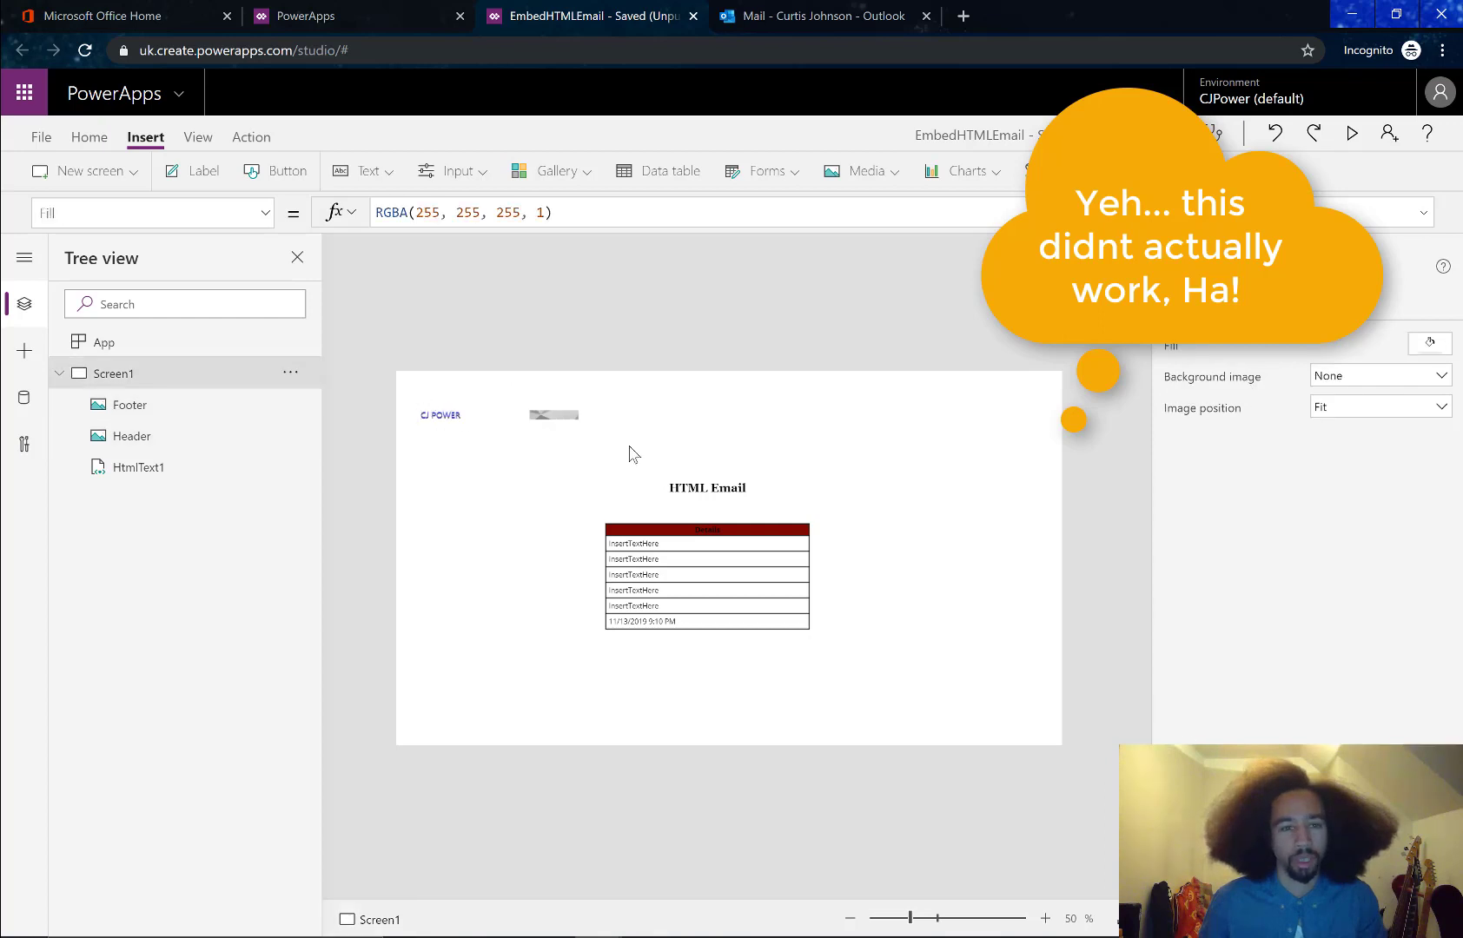
{"action": "left_click", "coordinate": [750, 511]}
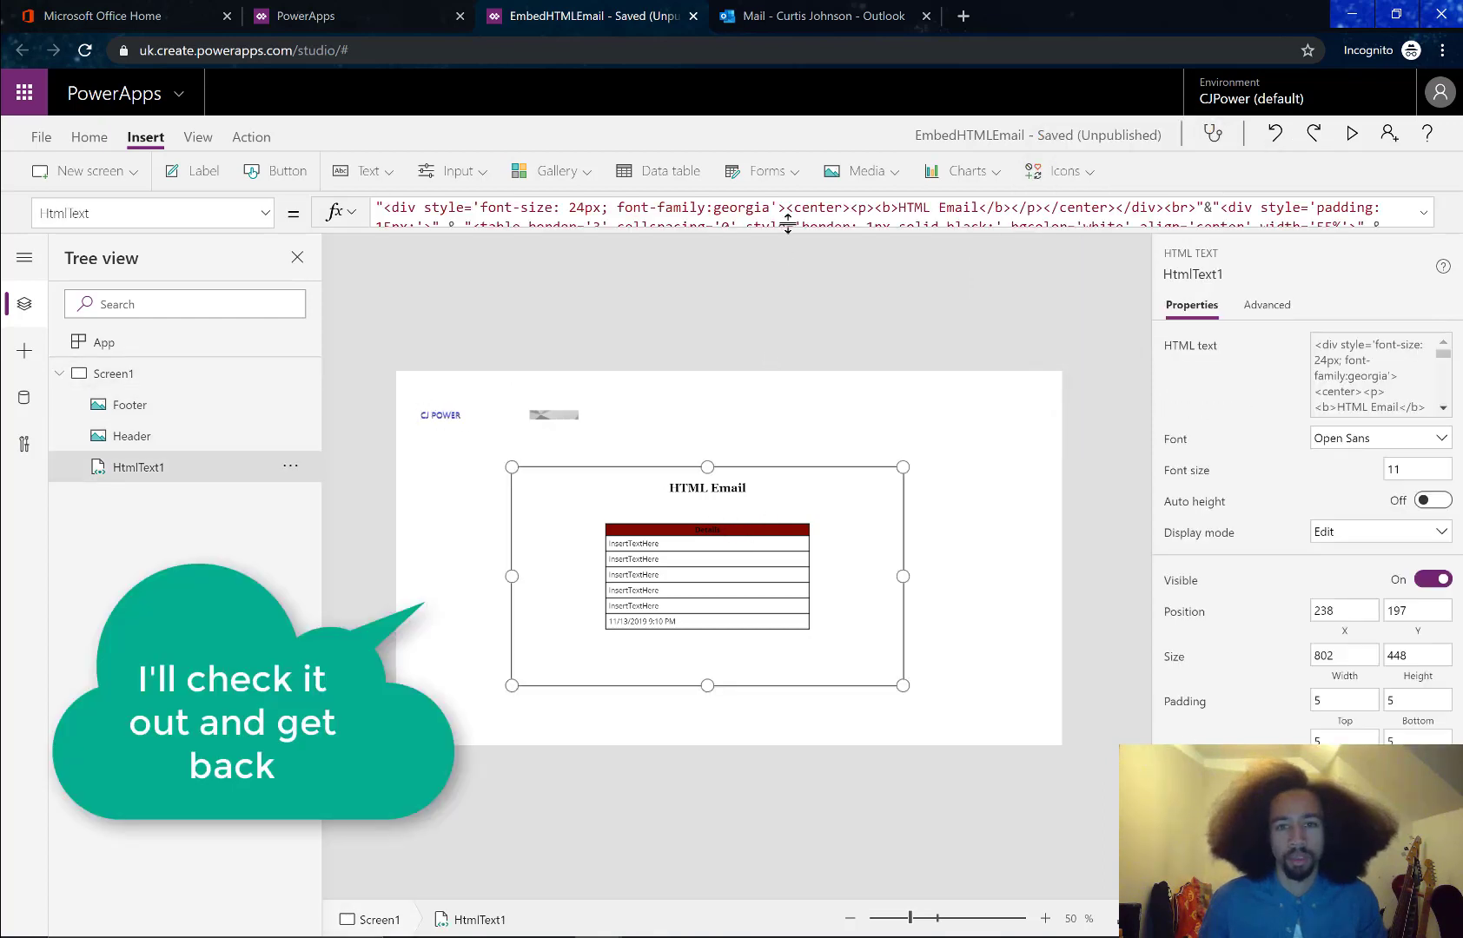
{"action": "left_click", "coordinate": [697, 430]}
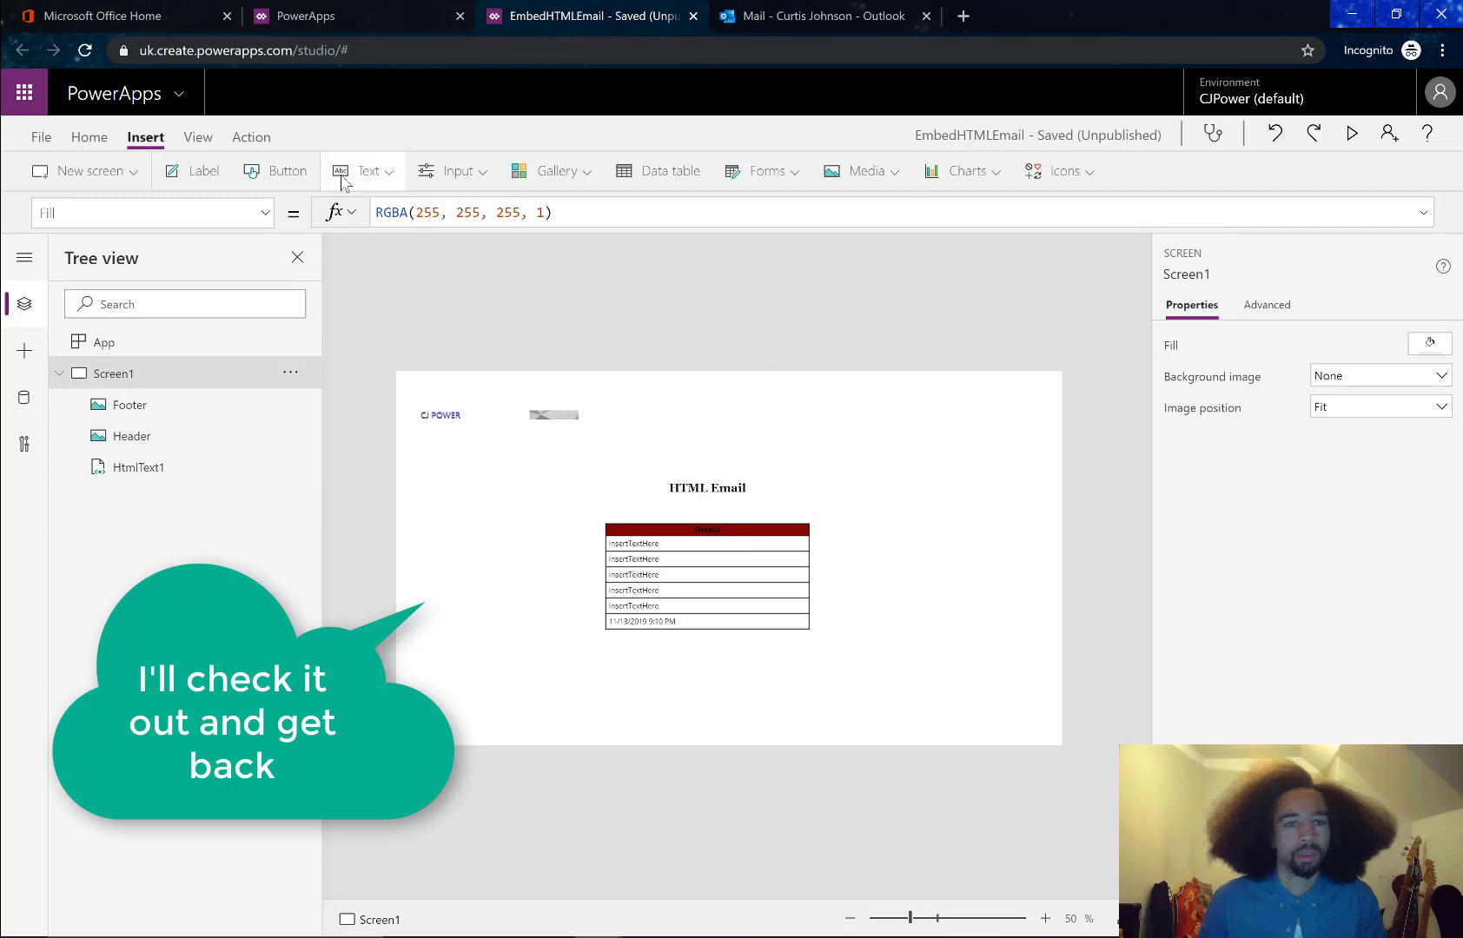
Add a button at 574, 68 above the HTML Email block, labelled Collect
{"action": "left_click", "coordinate": [292, 179]}
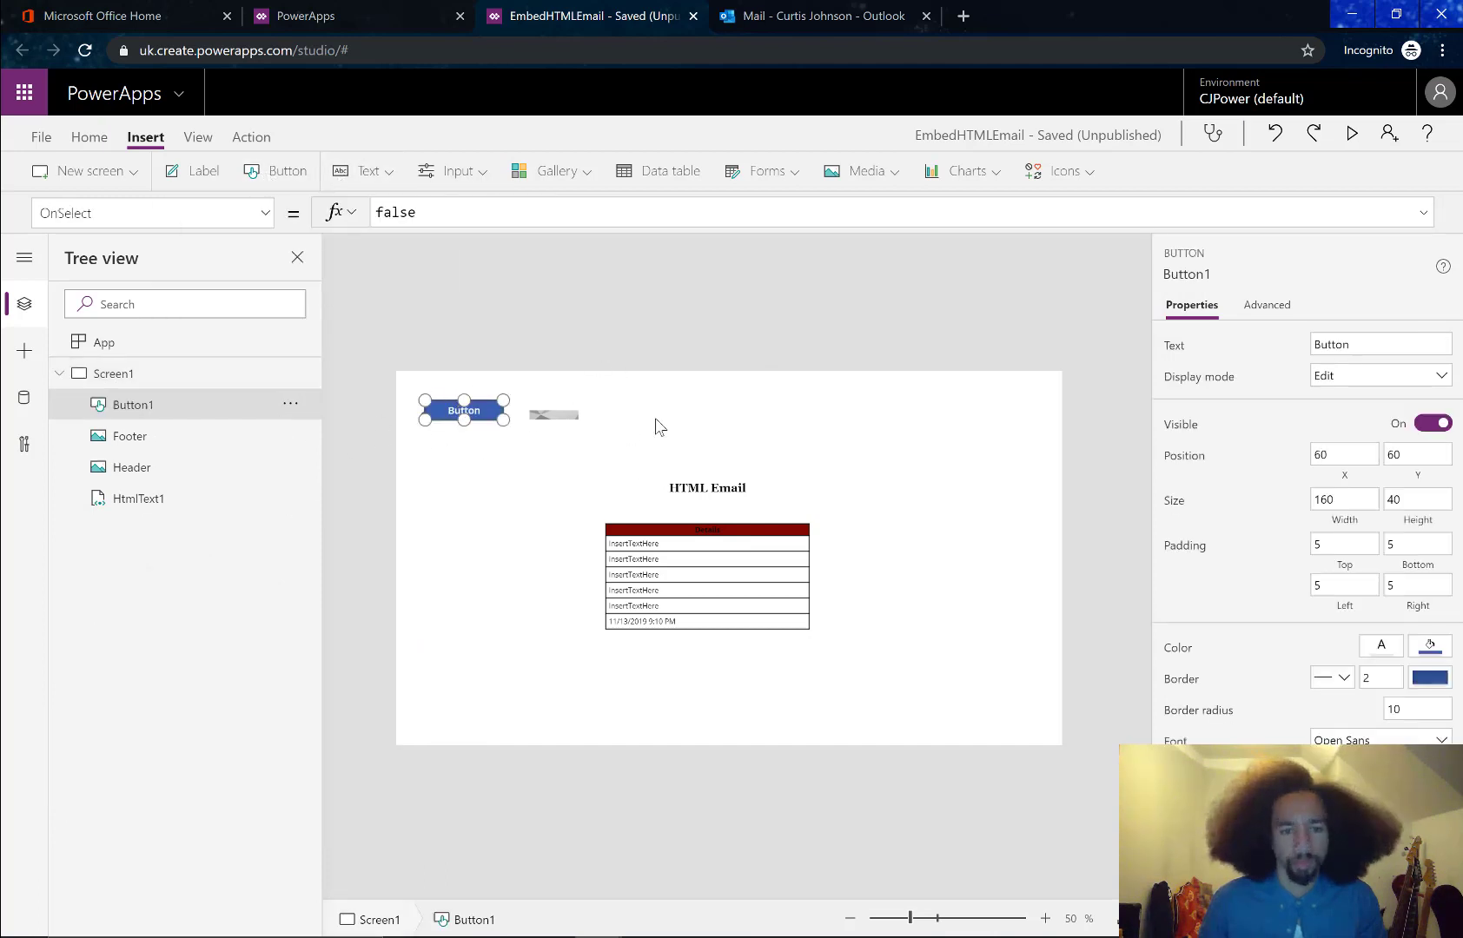
{"action": "left_click_drag", "start_coordinate": [488, 405], "coordinate": [727, 417]}
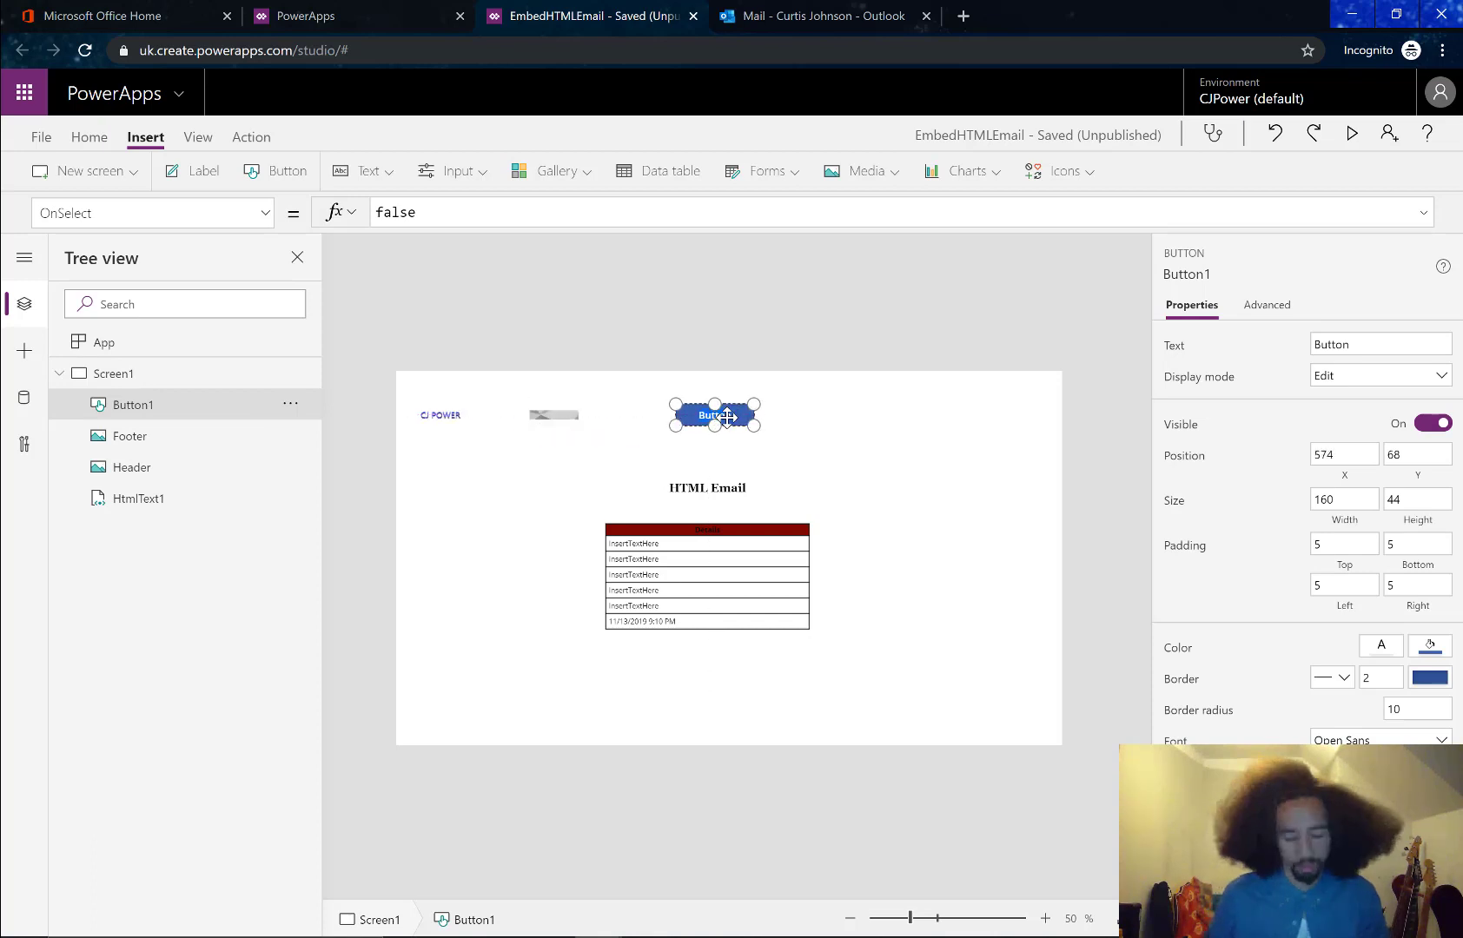
{"action": "type", "text": "Col"}
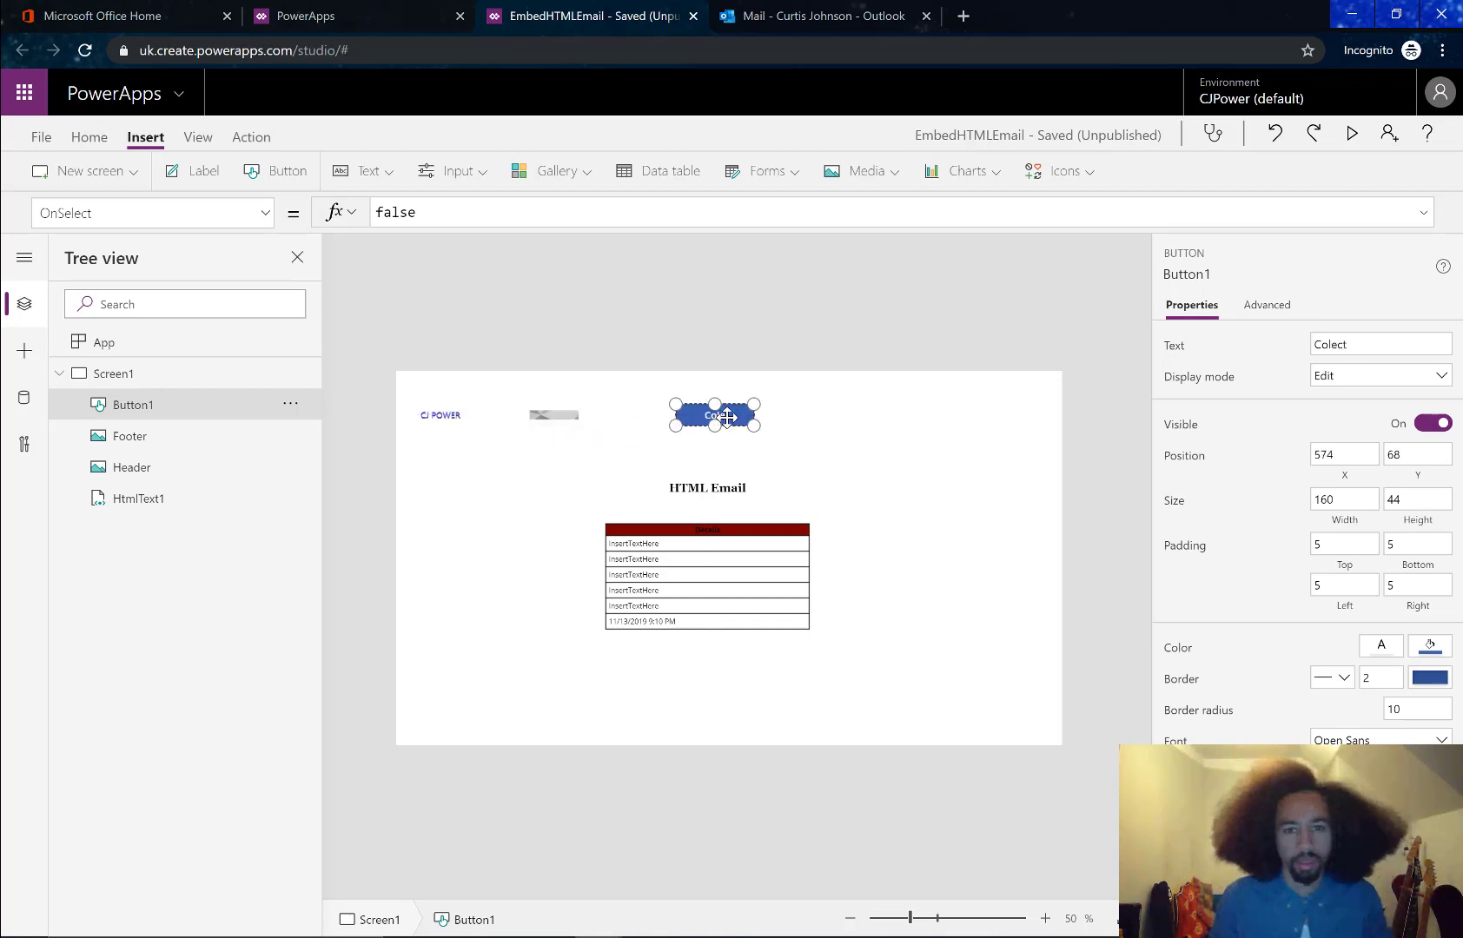
{"action": "type", "text": "lect"}
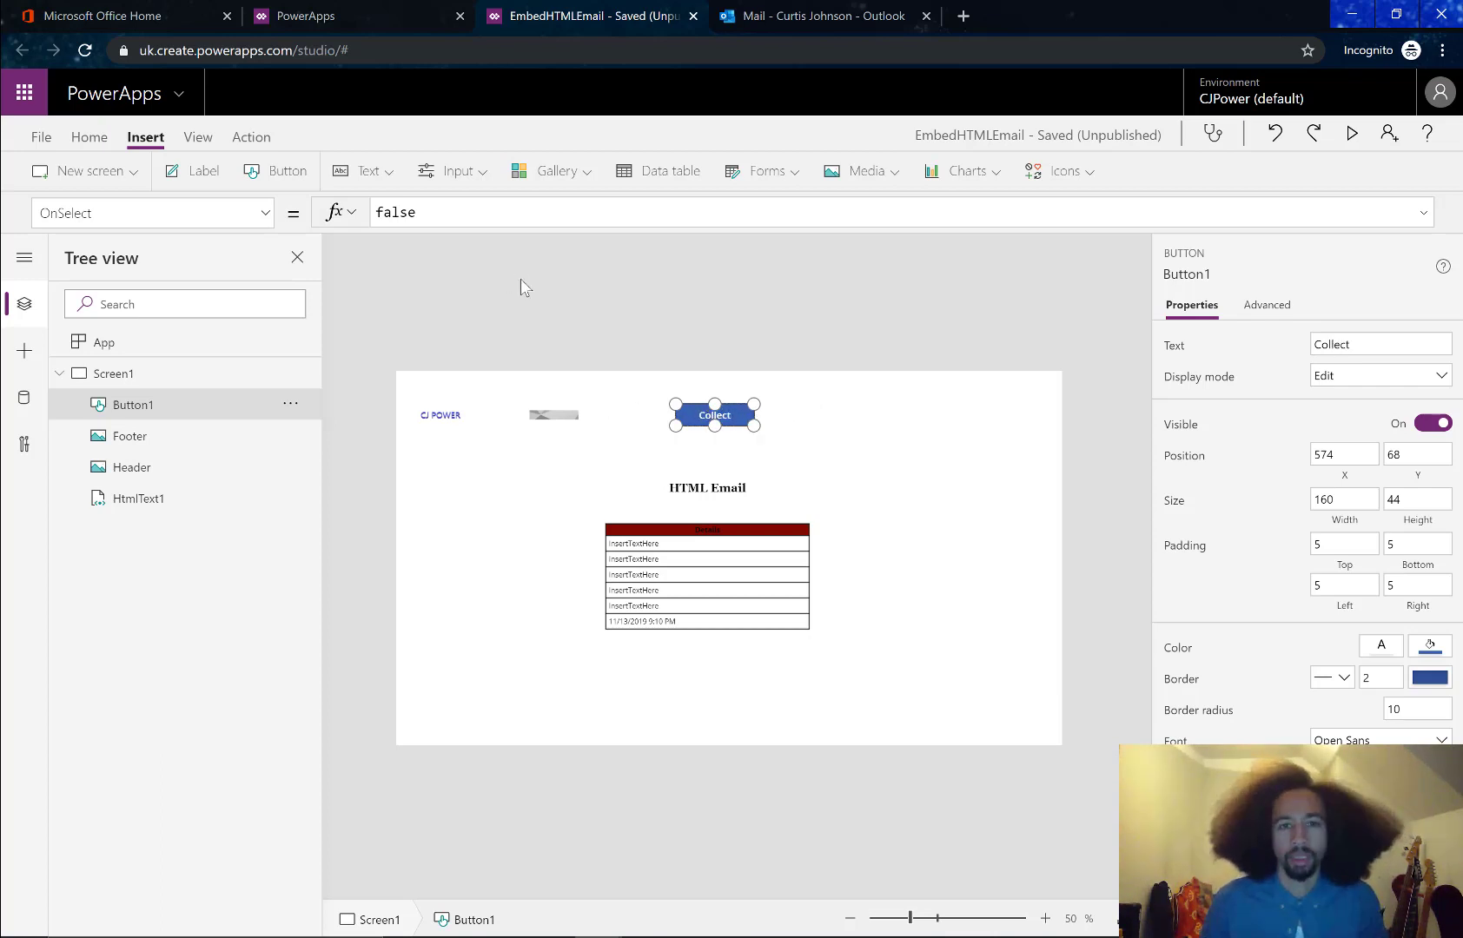
Replace the button's OnSelect false with Collect(Mypix,{Name: Header.png
{"action": "left_click", "coordinate": [492, 210]}
{"action": "key", "text": "ctrl+a"}
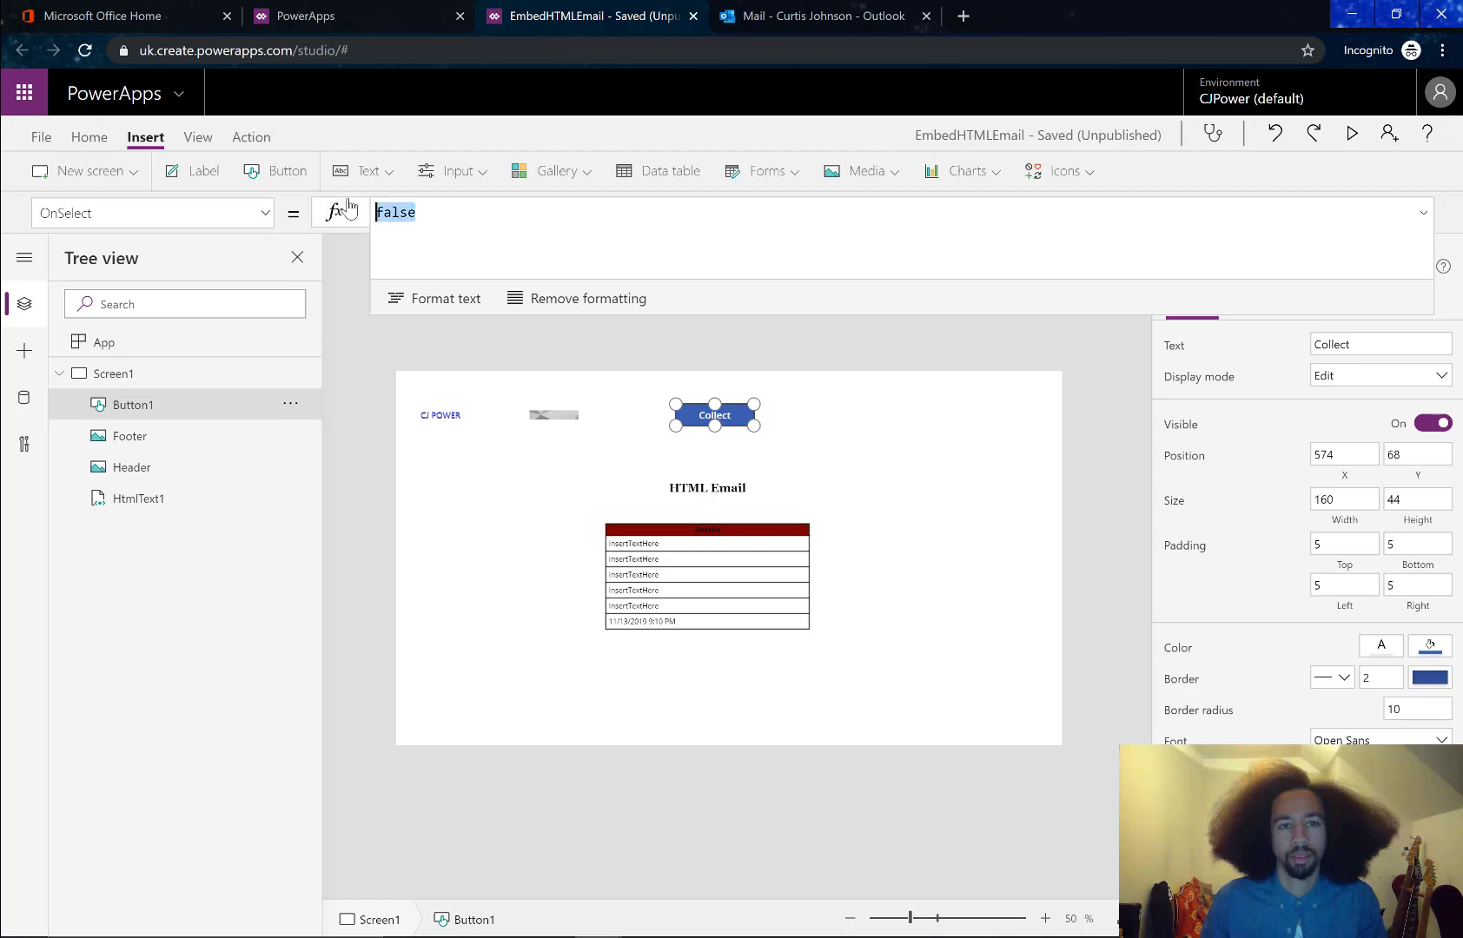
{"action": "key", "text": "BackSpace"}
{"action": "type", "text": "Collect"}
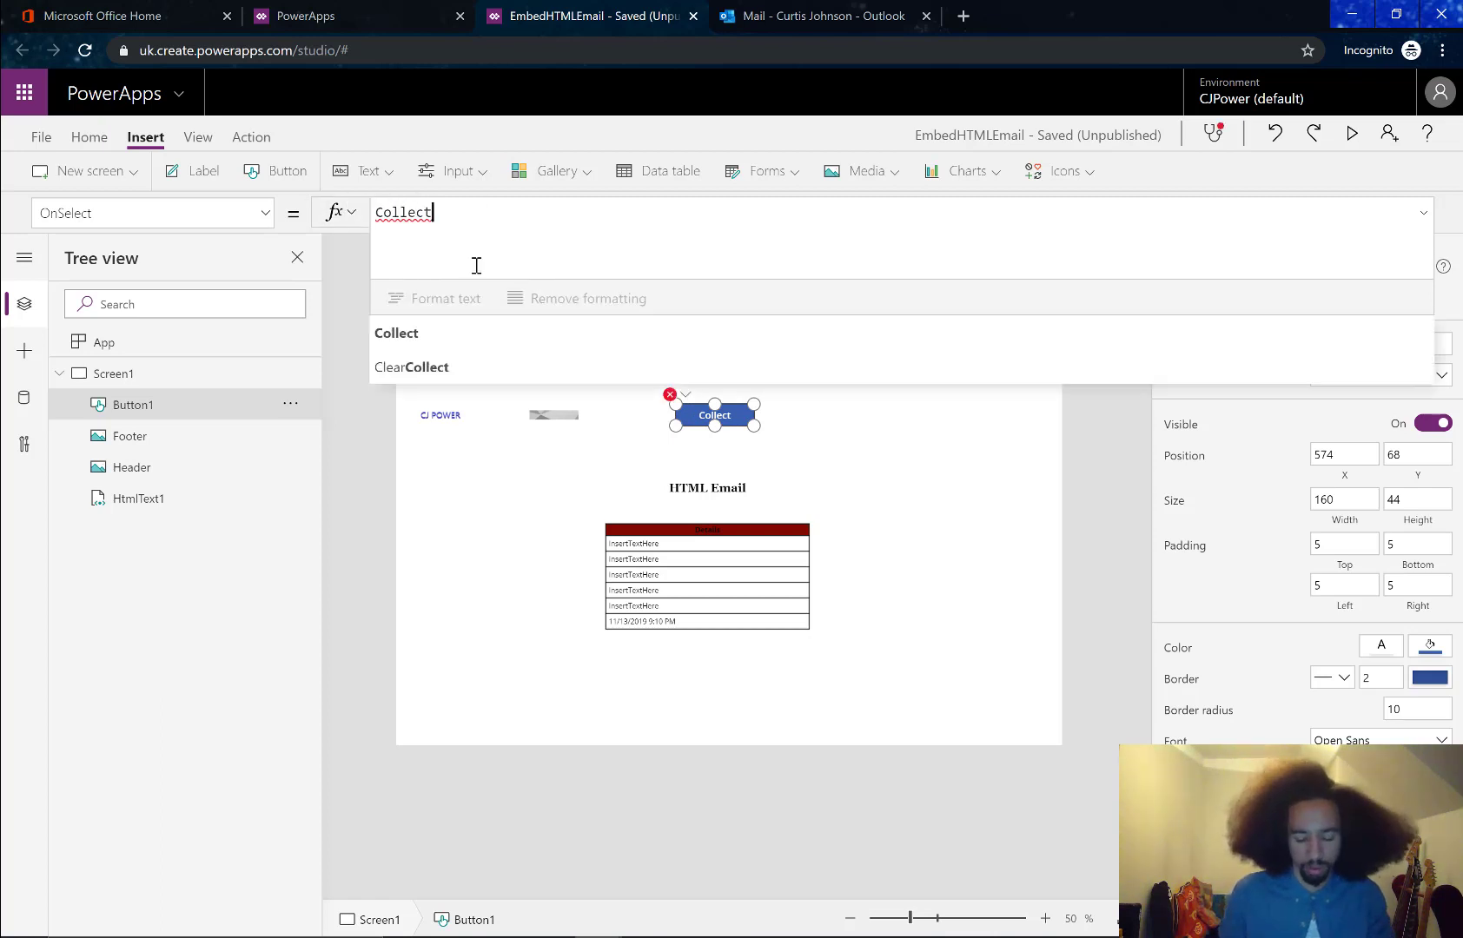
{"action": "type", "text": "(my"}
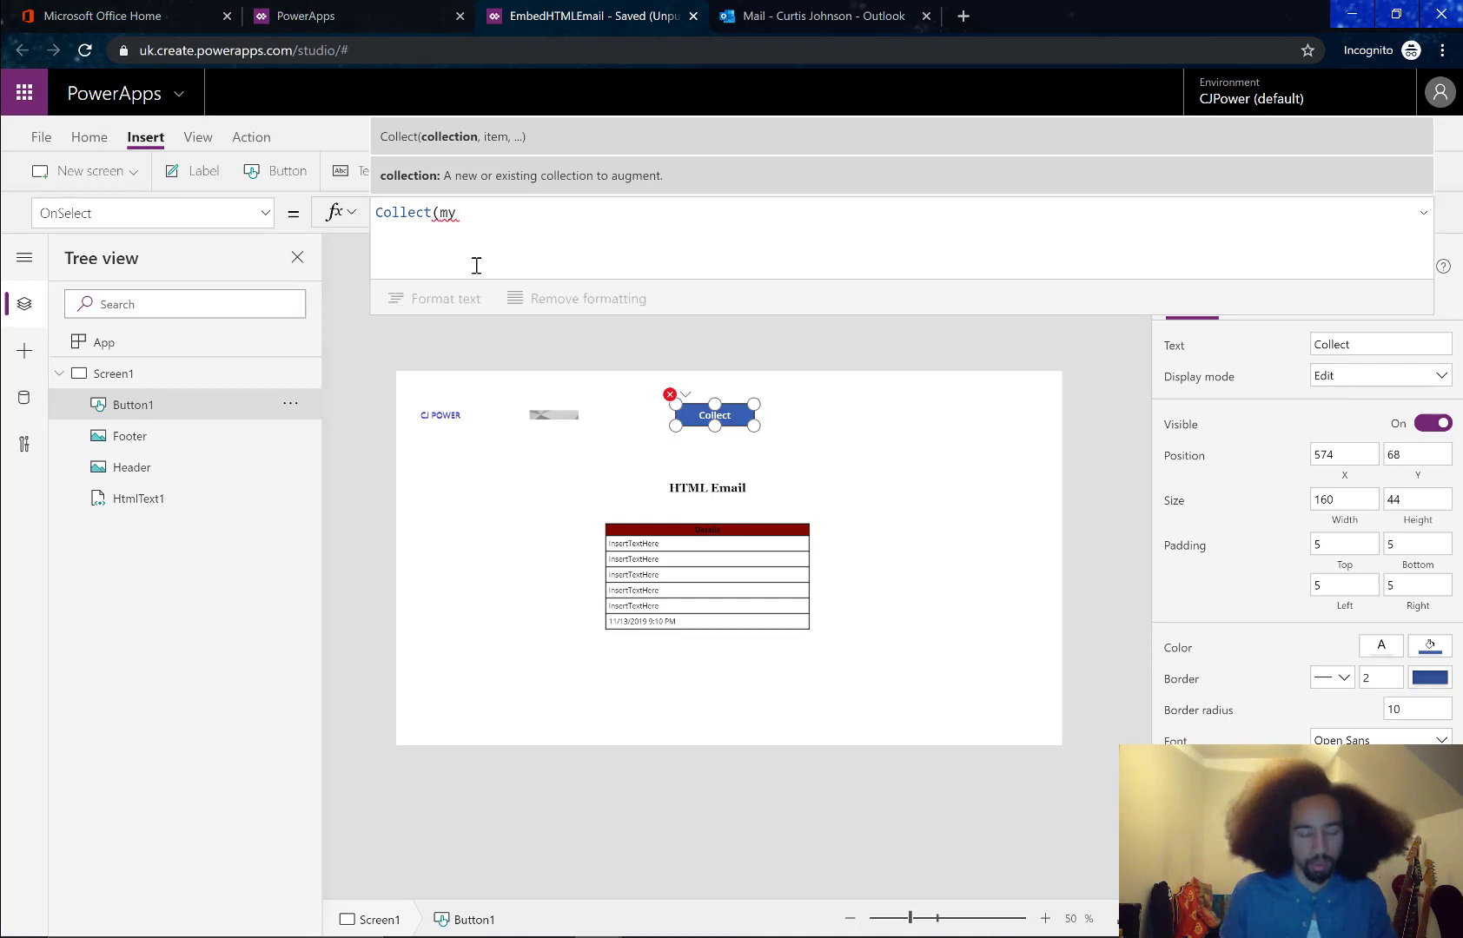
{"action": "type", "text": "pix"}
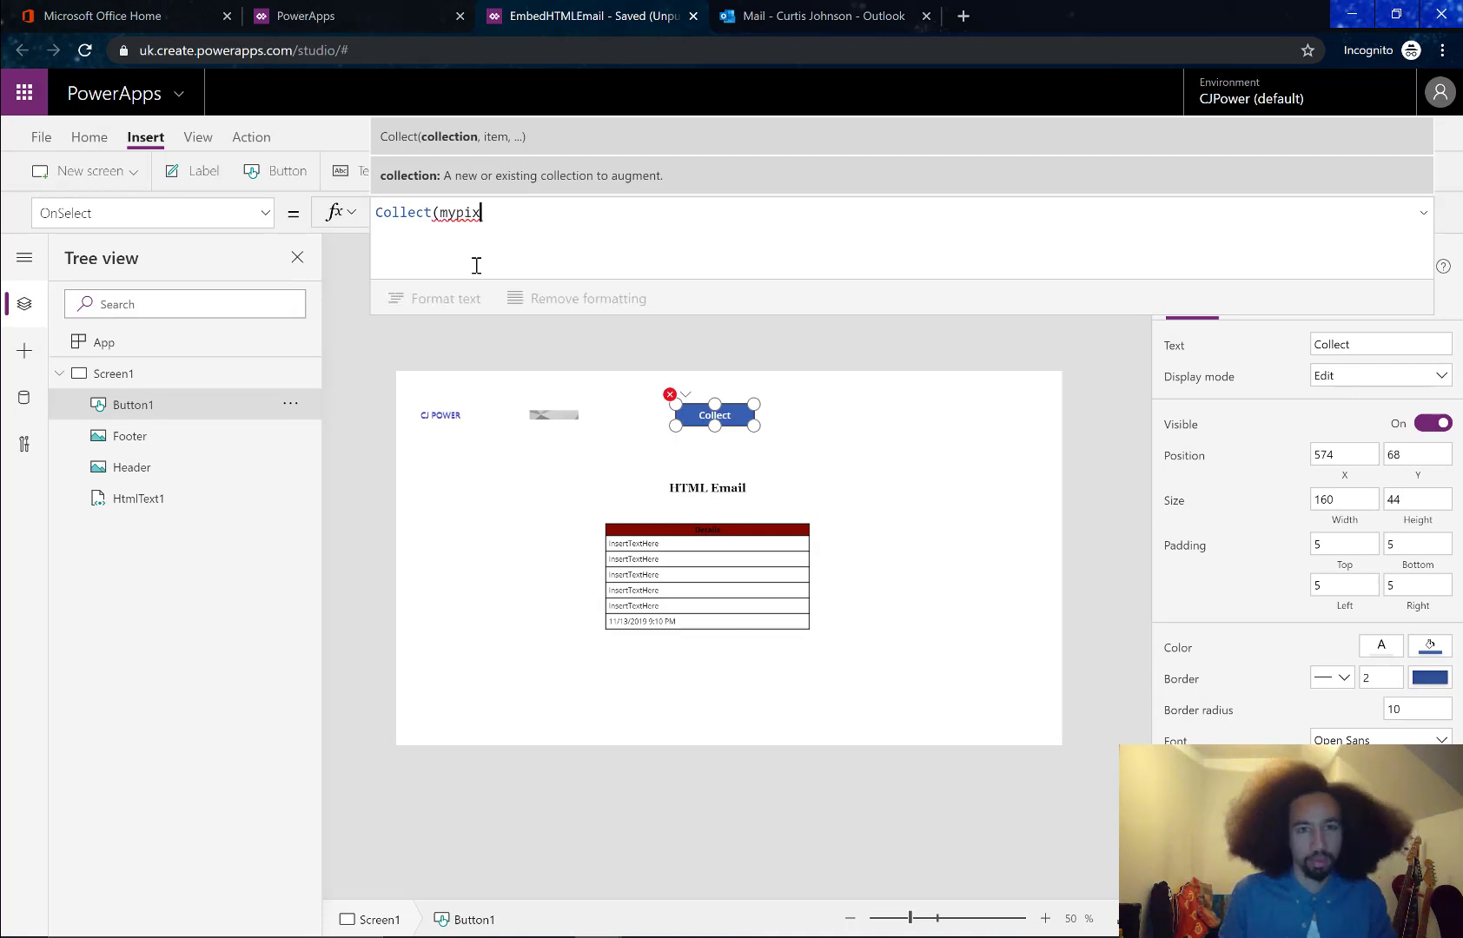
{"action": "key", "text": "BackSpace"}
{"action": "key", "text": "BackSpace"}
{"action": "key", "text": "BackSpace"}
{"action": "key", "text": "BackSpace"}
{"action": "key", "text": "BackSpace"}
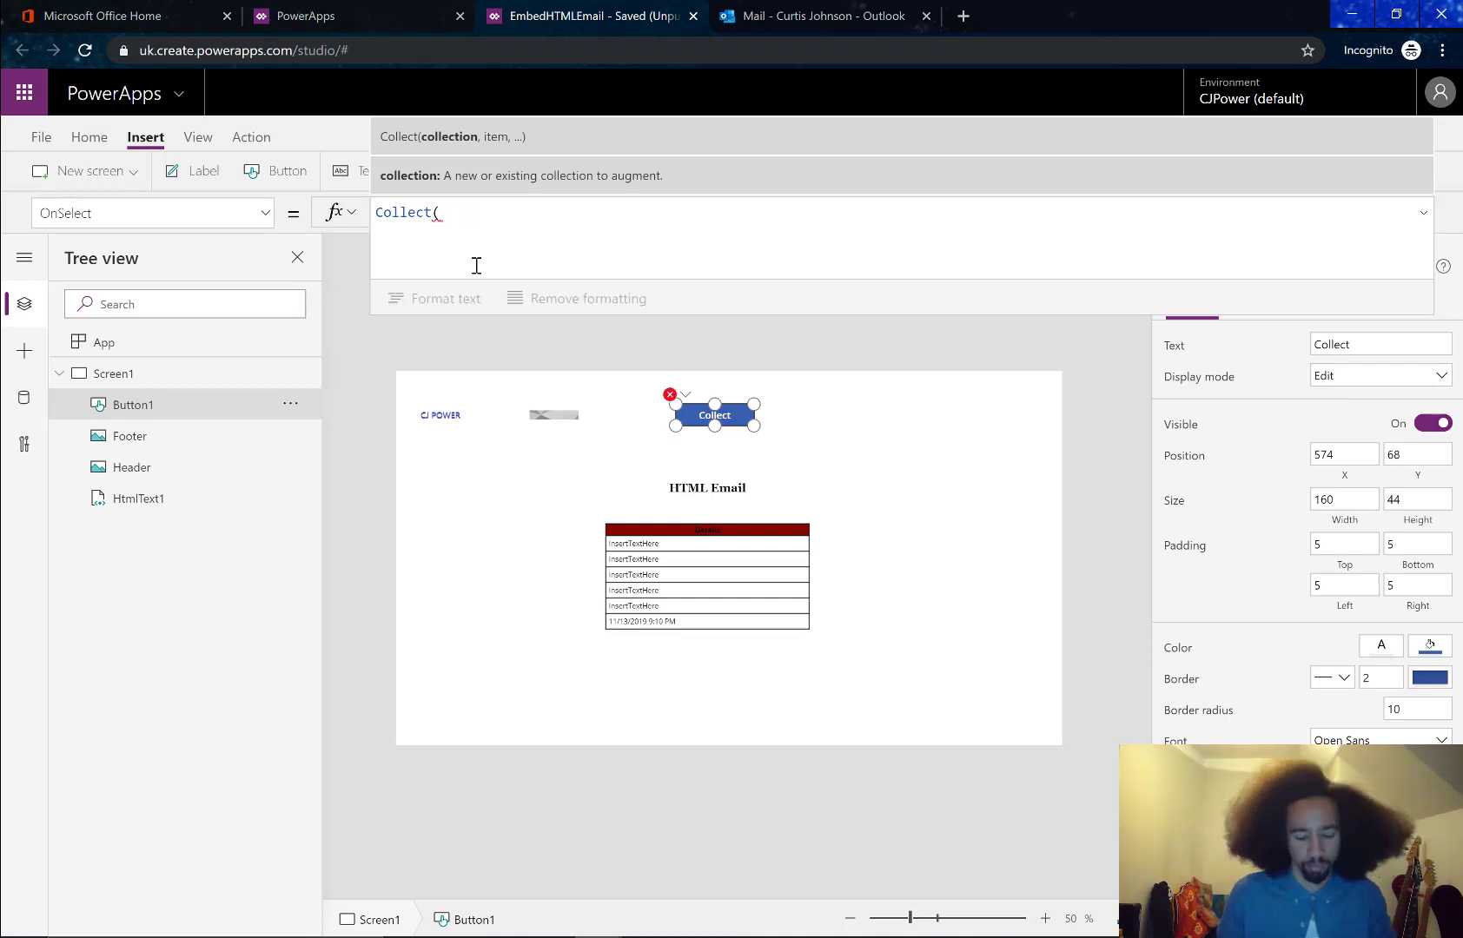
{"action": "type", "text": "My"}
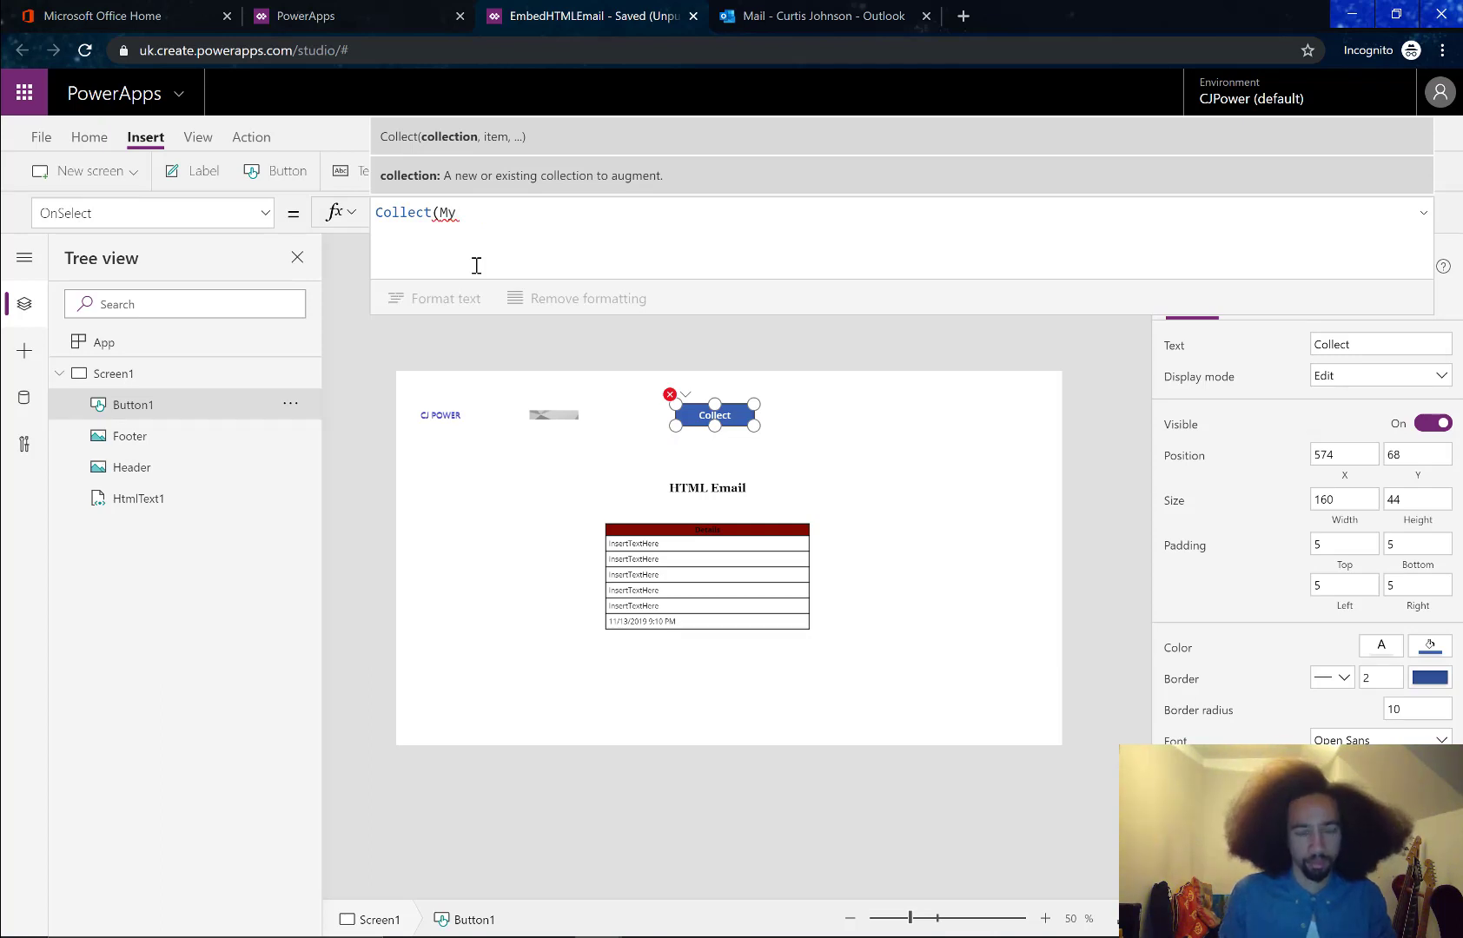
{"action": "type", "text": "pix"}
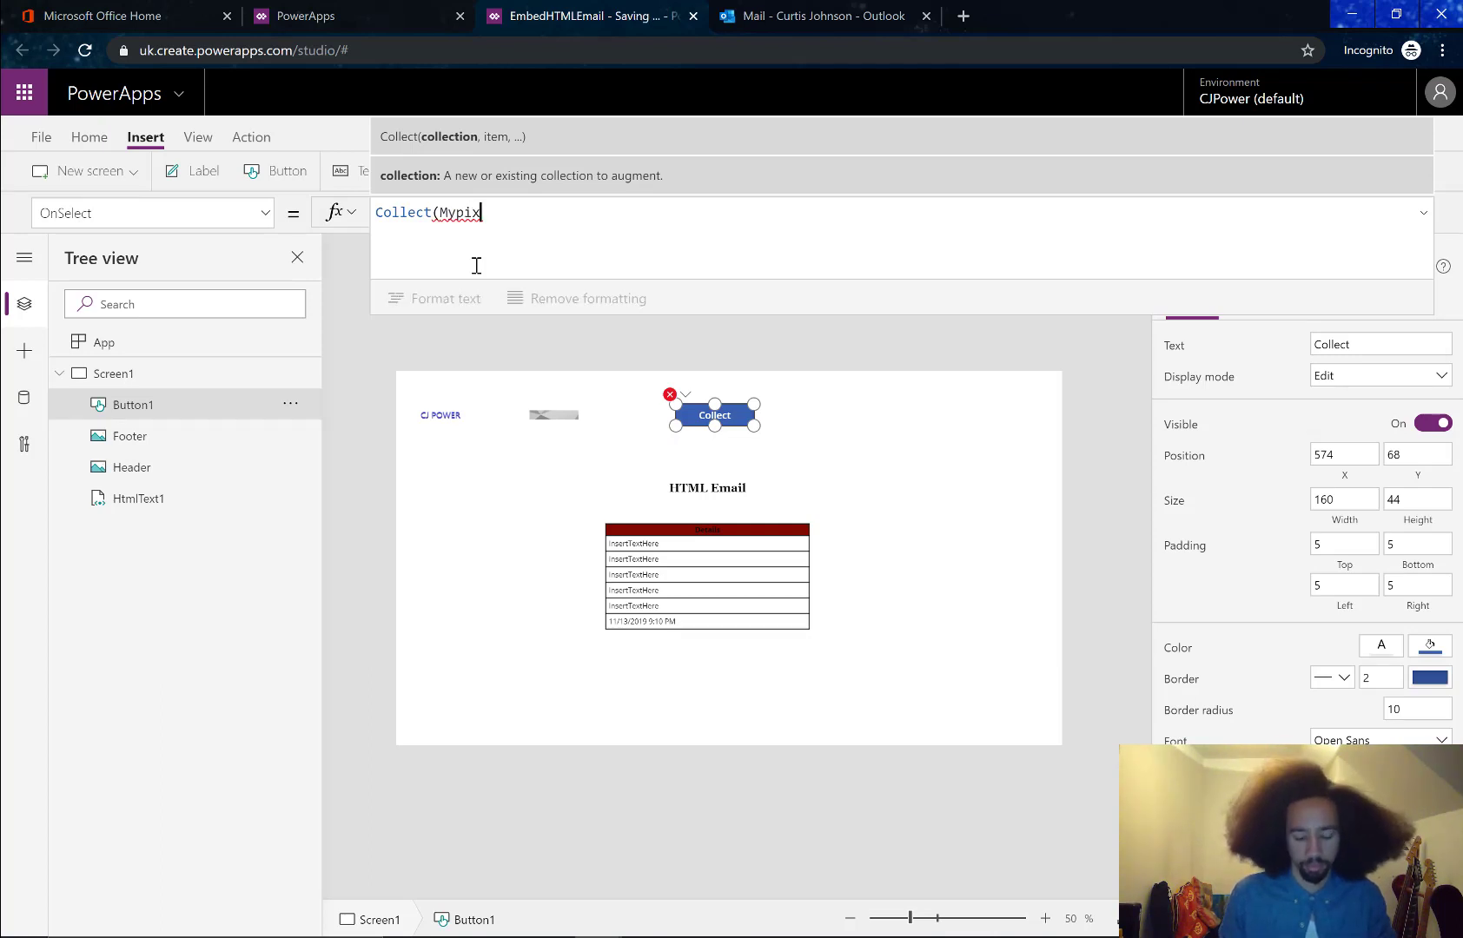
{"action": "type", "text": ","}
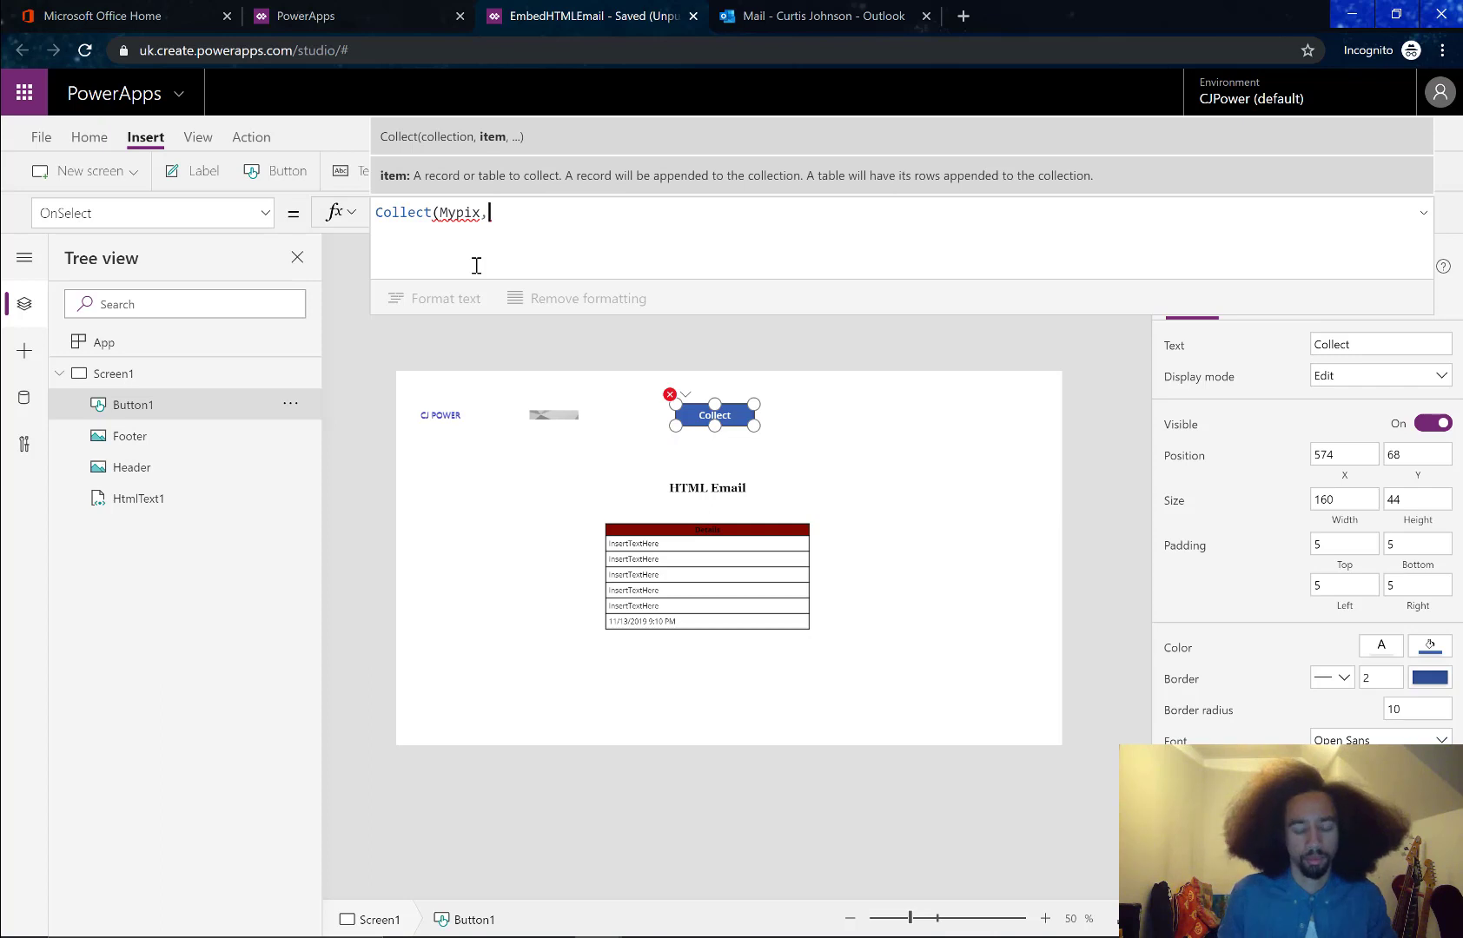
{"action": "type", "text": "{"}
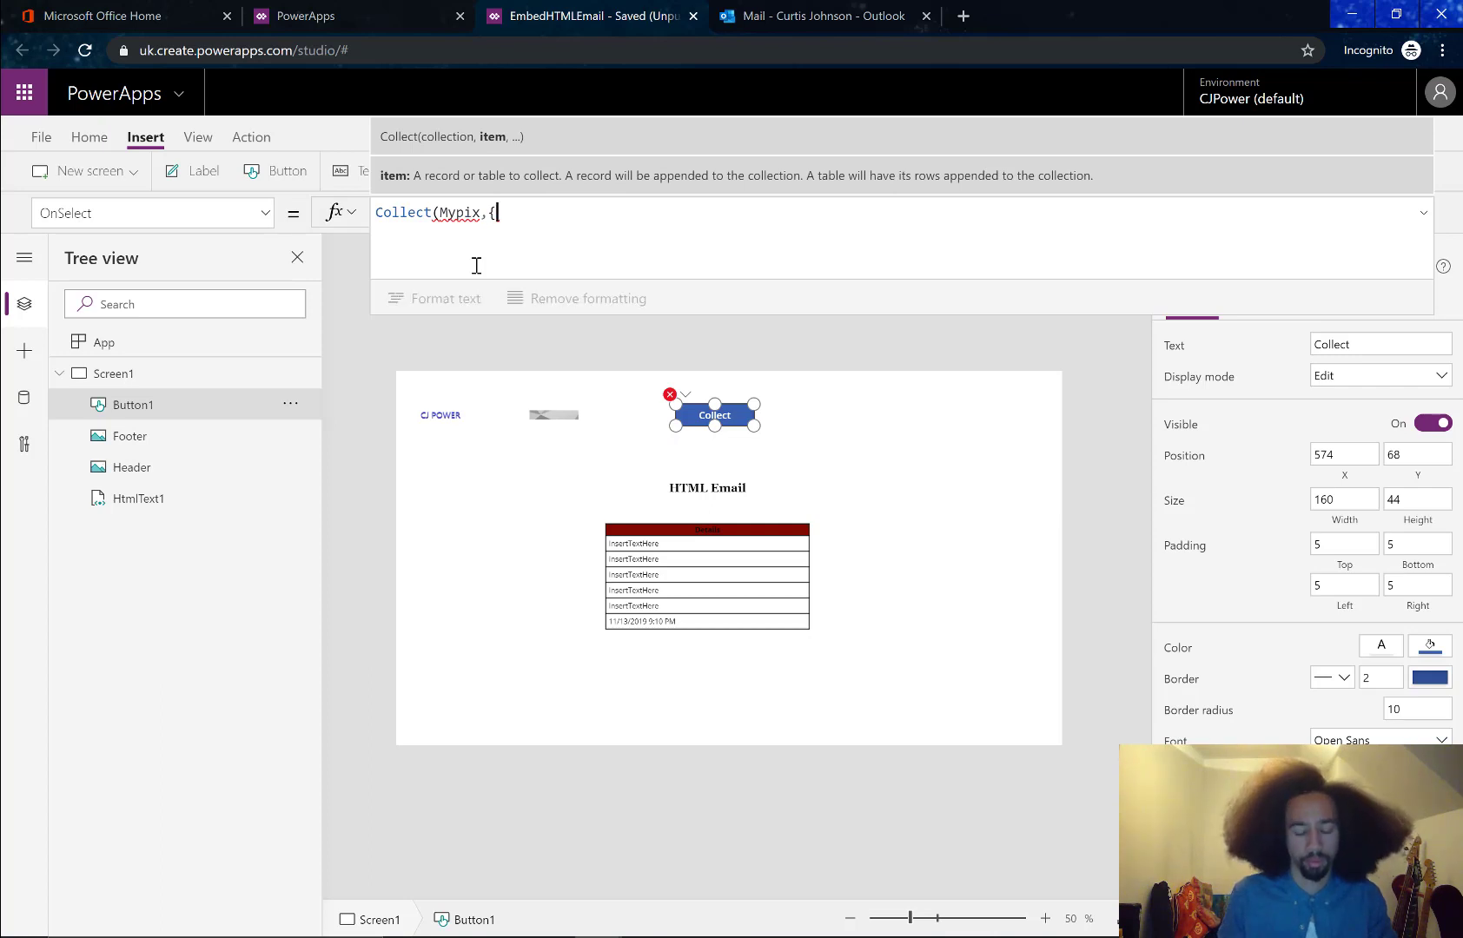
{"action": "type", "text": "Name:"}
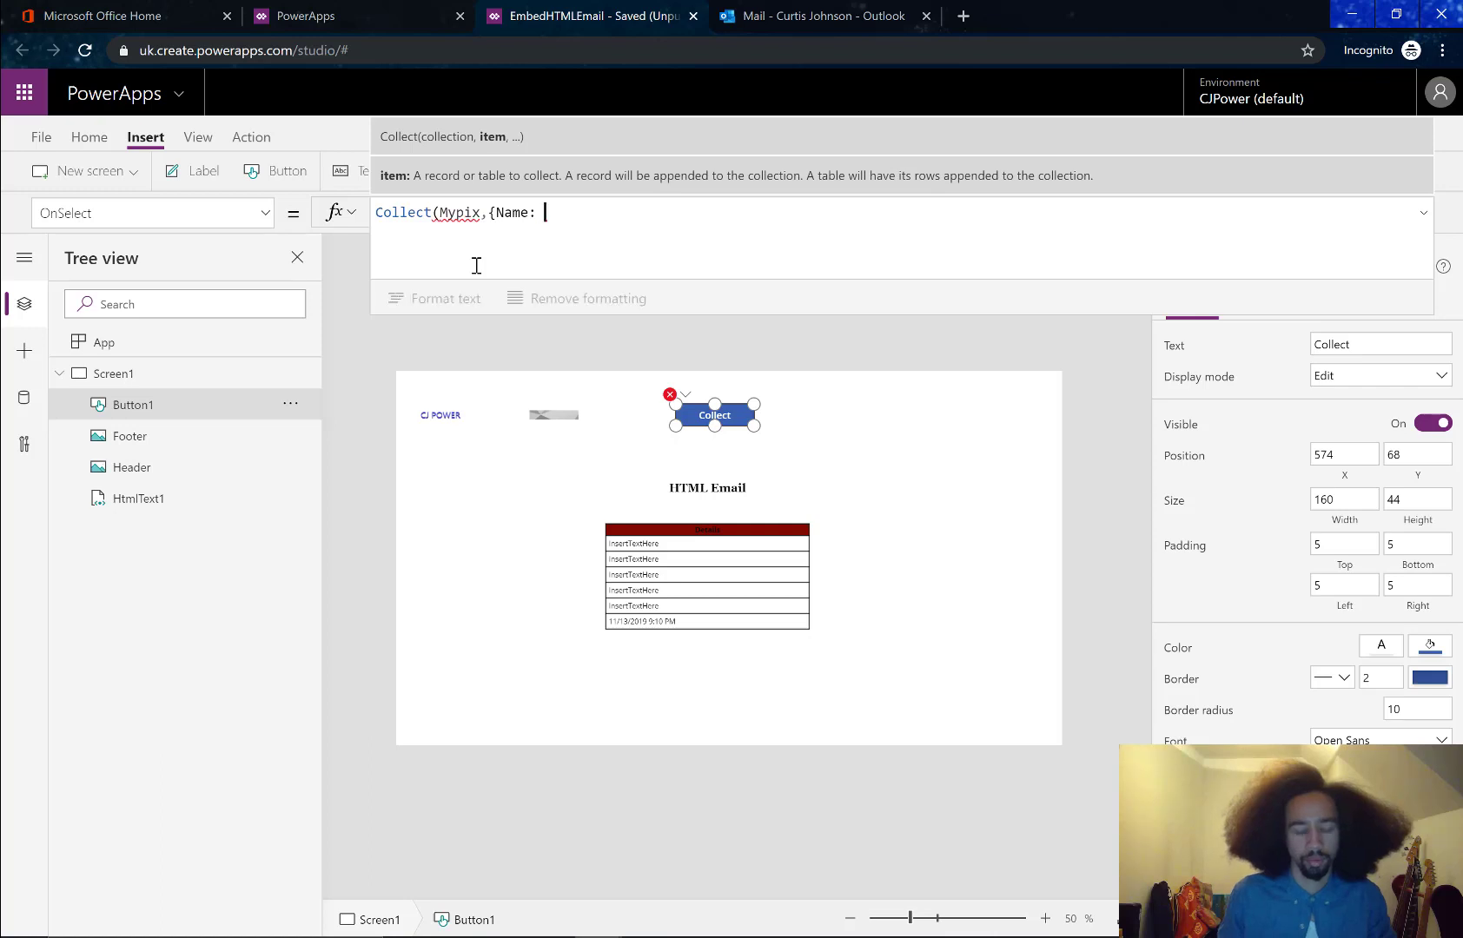
{"action": "type", "text": " Header."}
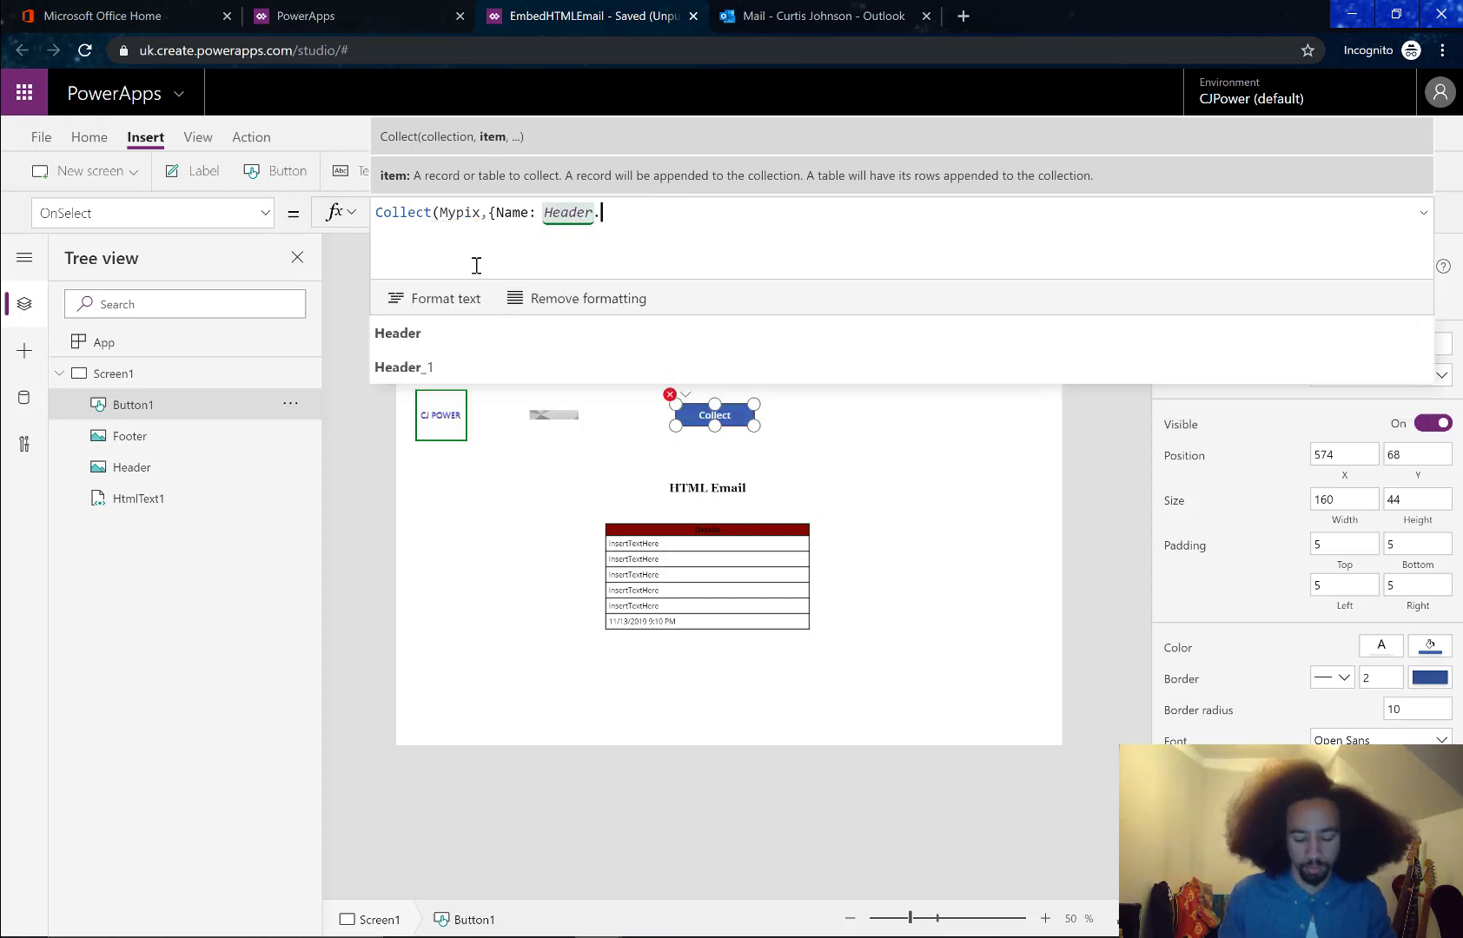
{"action": "type", "text": "png"}
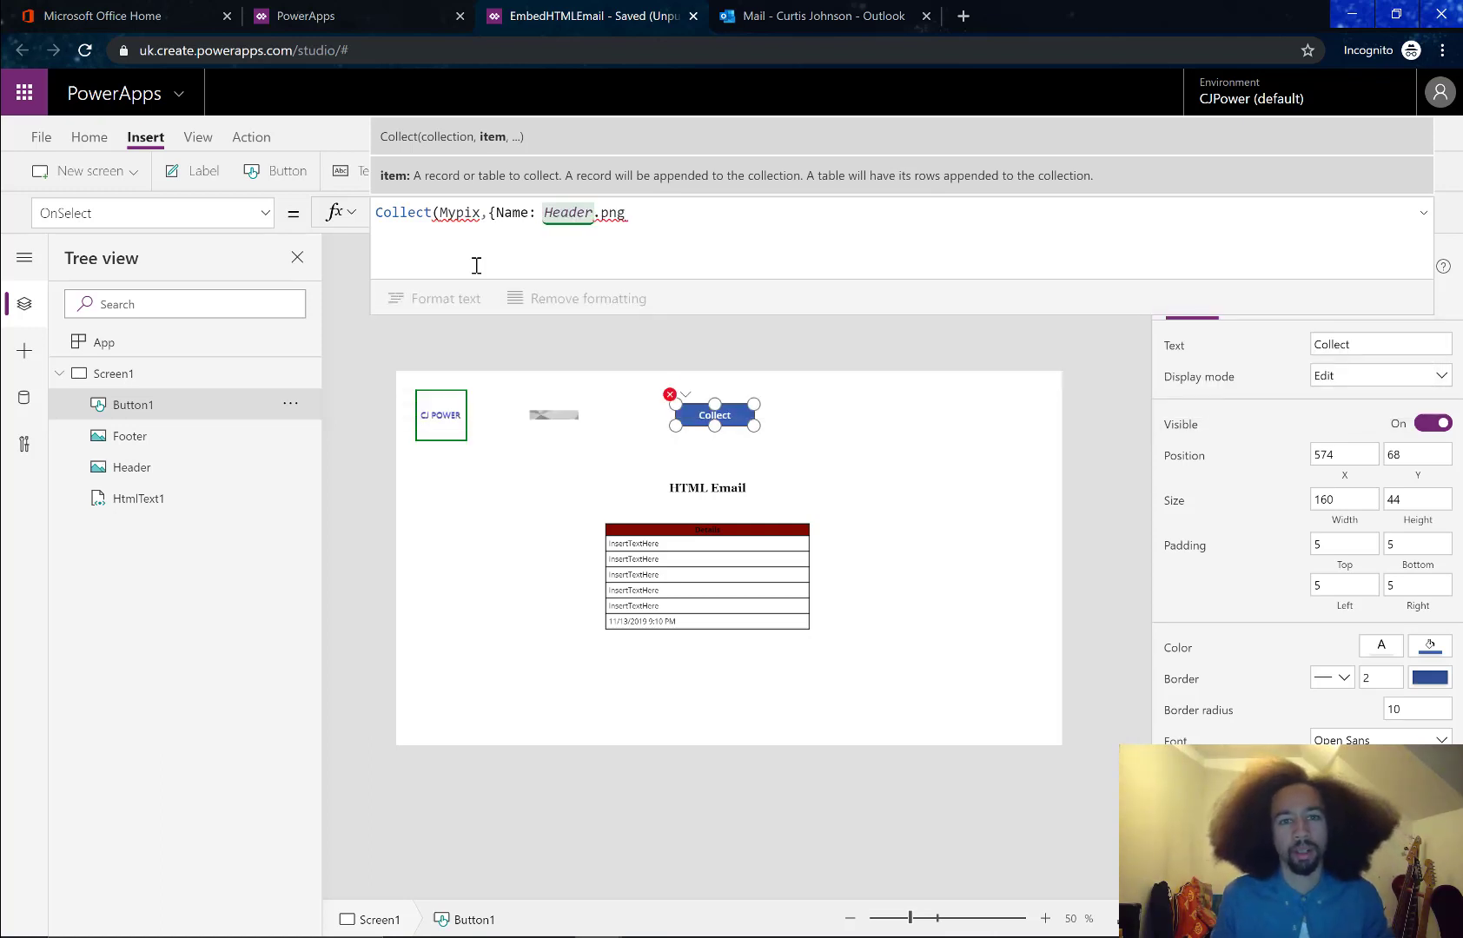
Quote the name as "Header.png" and add a content field after it
{"action": "key", "text": "Left"}
{"action": "key", "text": "Left"}
{"action": "key", "text": "Left"}
{"action": "key", "text": "Left"}
{"action": "key", "text": "Left"}
{"action": "key", "text": "Left"}
{"action": "key", "text": "Left"}
{"action": "key", "text": "Left"}
{"action": "key", "text": "Left"}
{"action": "key", "text": "Left"}
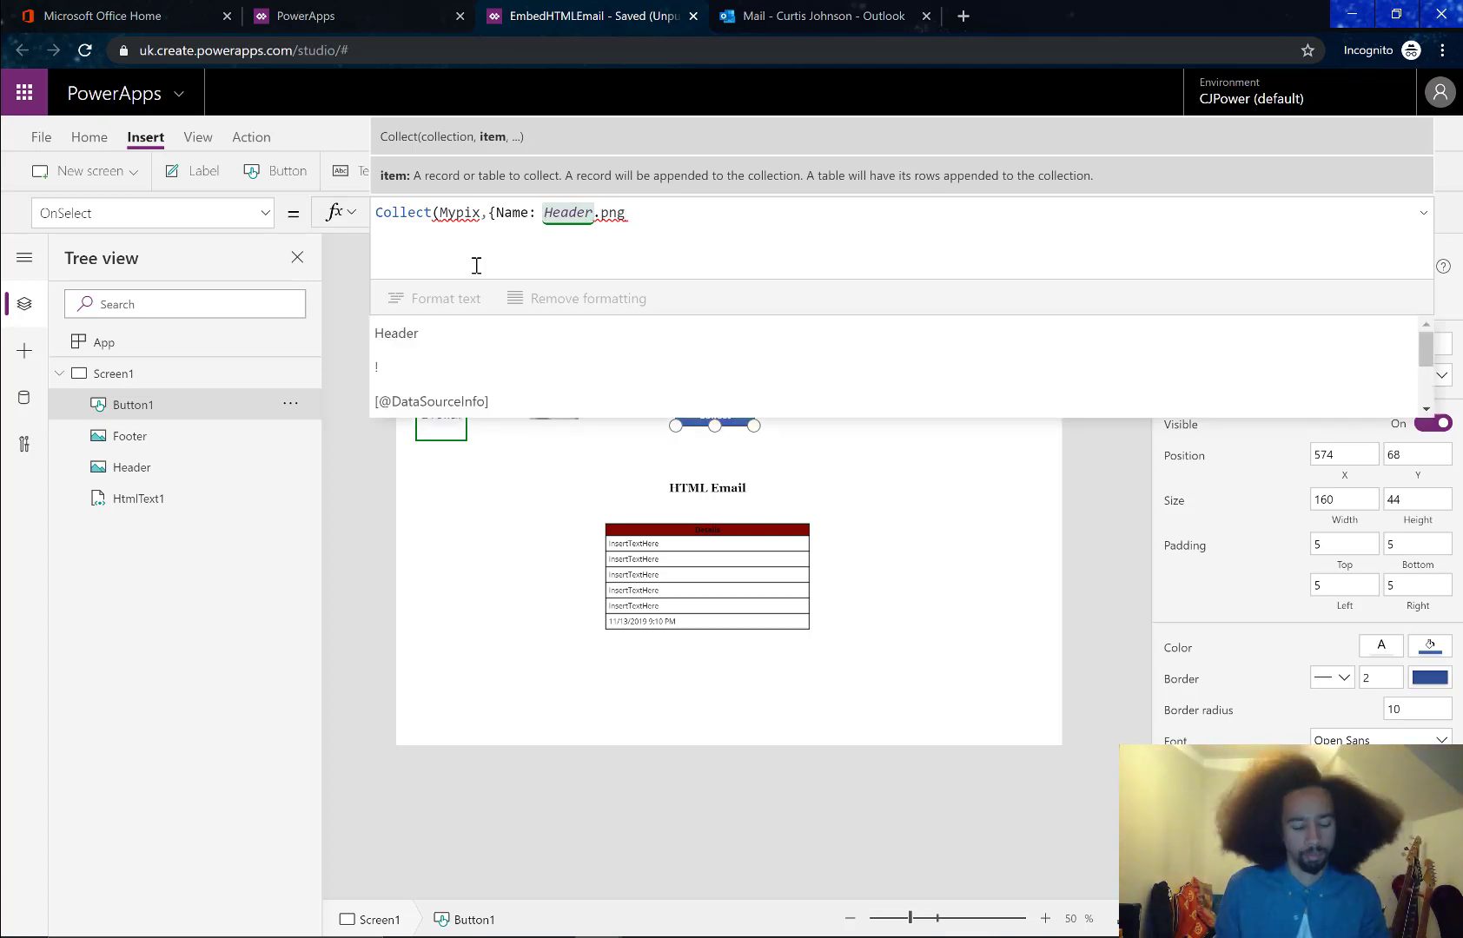
{"action": "type", "text": "\""}
{"action": "key", "text": "Right"}
{"action": "key", "text": "Right"}
{"action": "key", "text": "Right"}
{"action": "key", "text": "Right"}
{"action": "key", "text": "Right"}
{"action": "key", "text": "Right"}
{"action": "key", "text": "Right"}
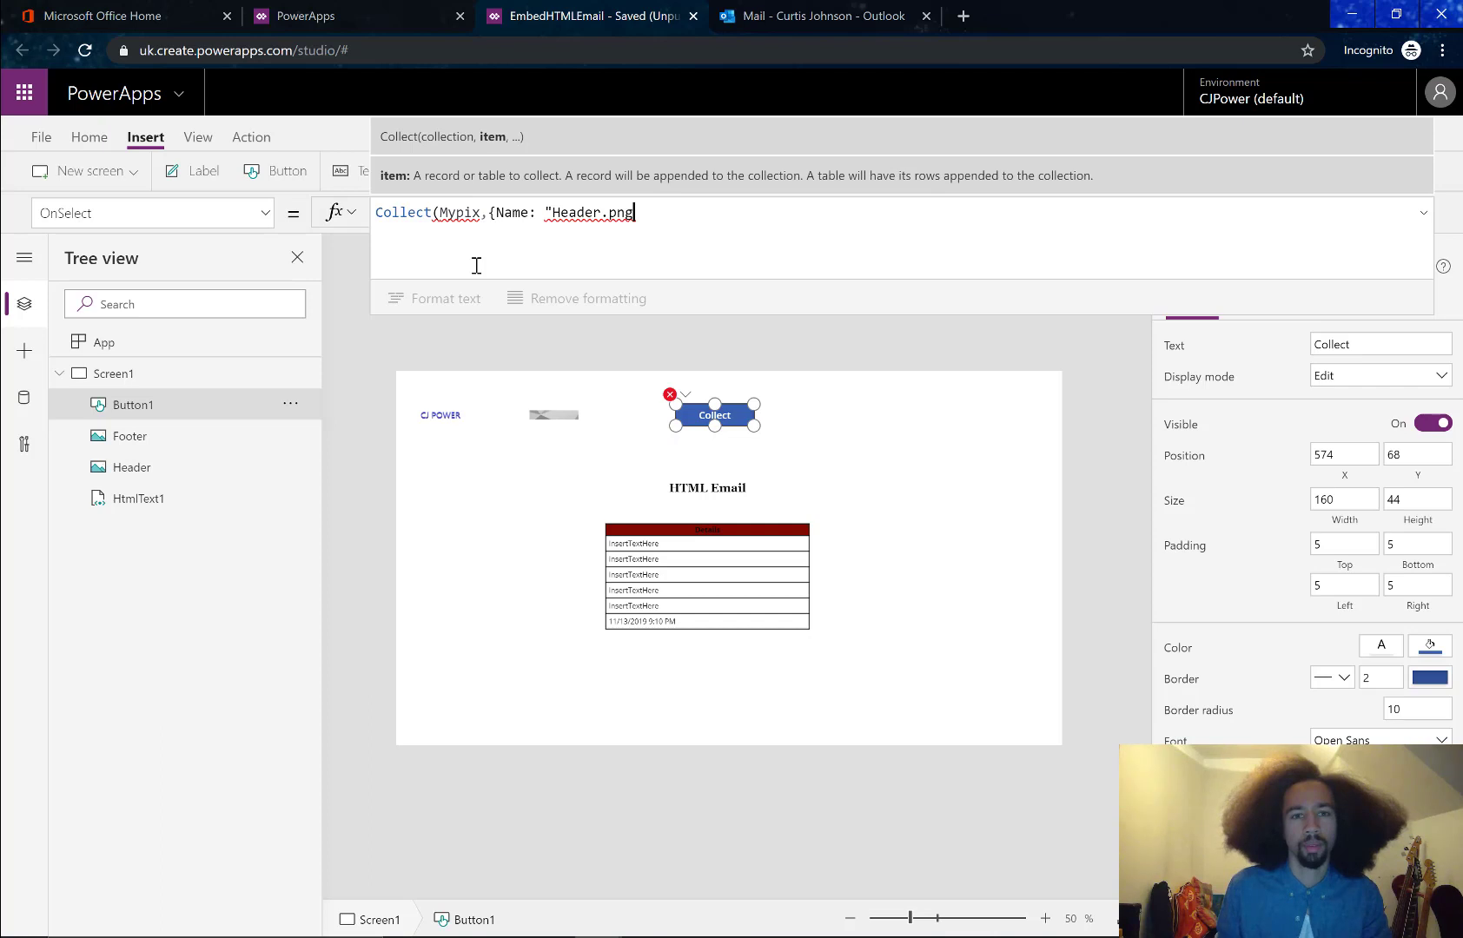
{"action": "type", "text": "\""}
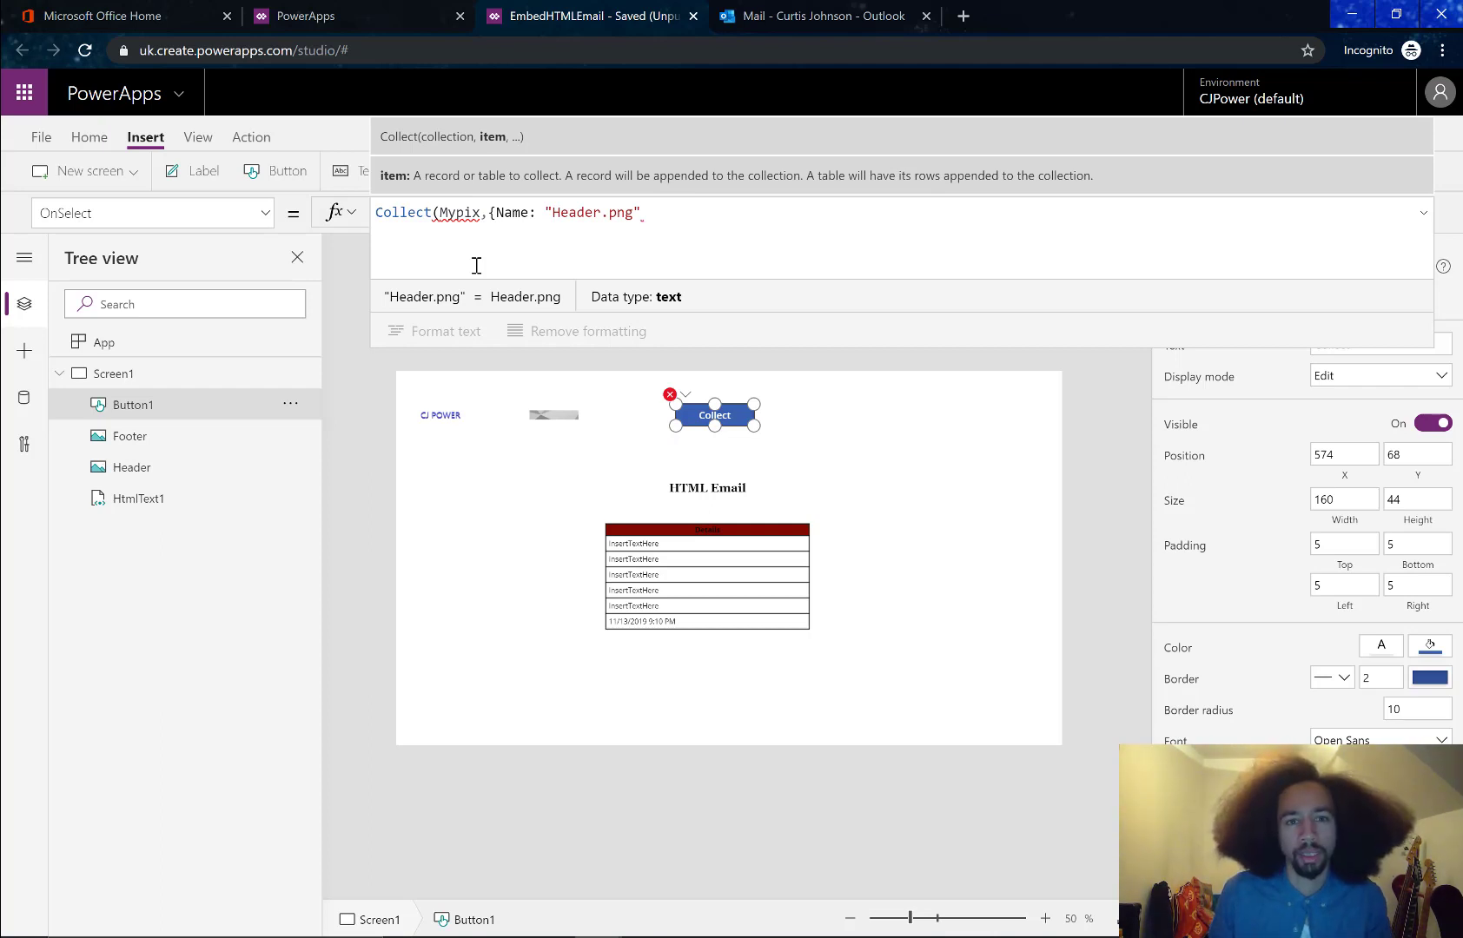
{"action": "type", "text": ","}
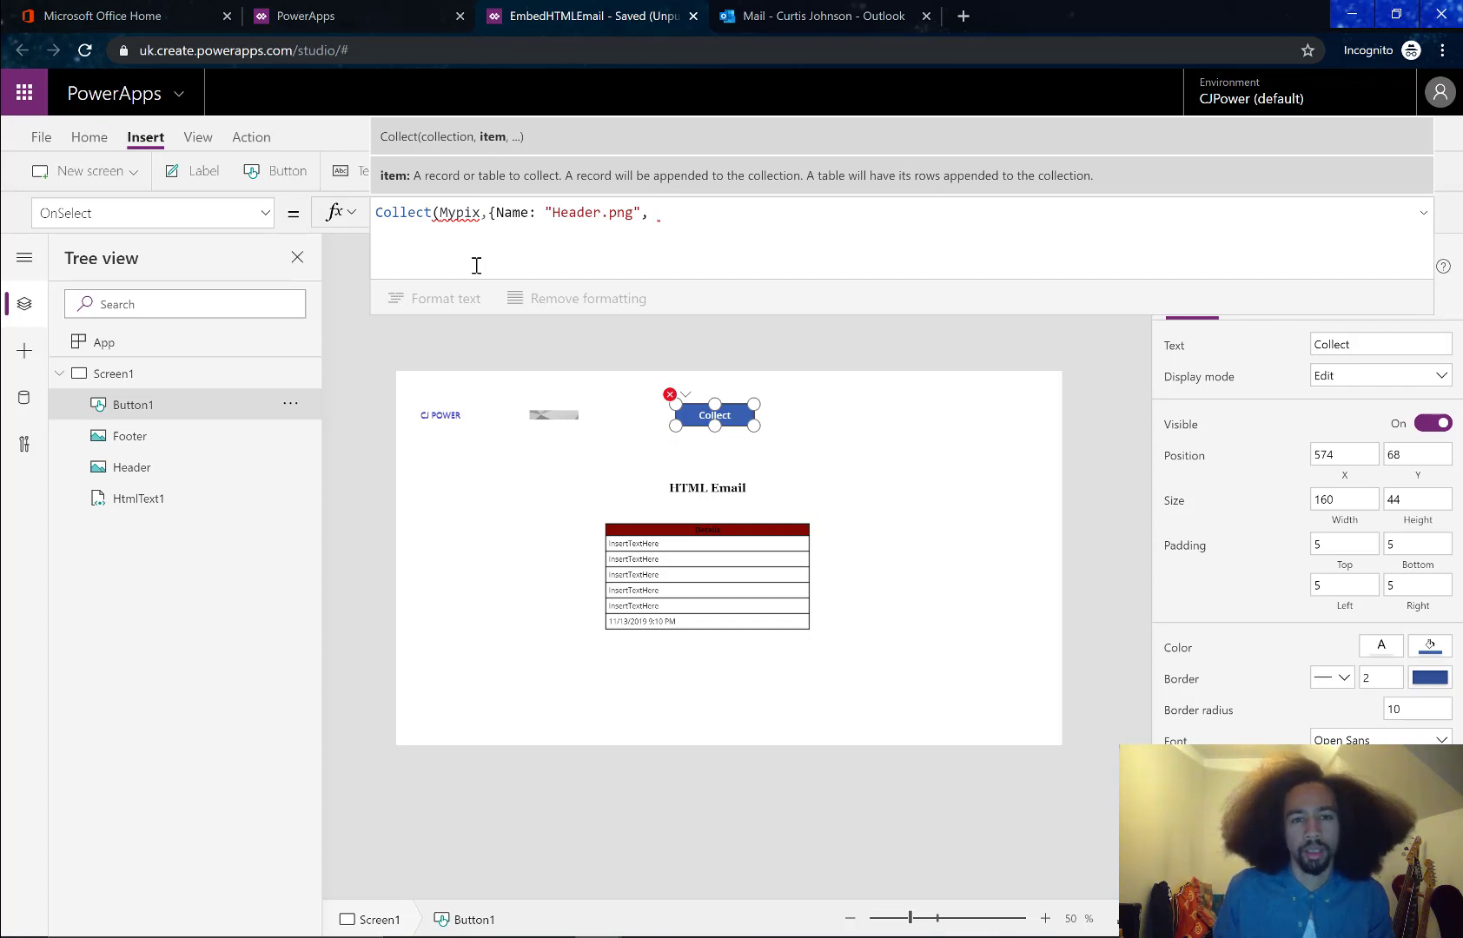
{"action": "type", "text": "co"}
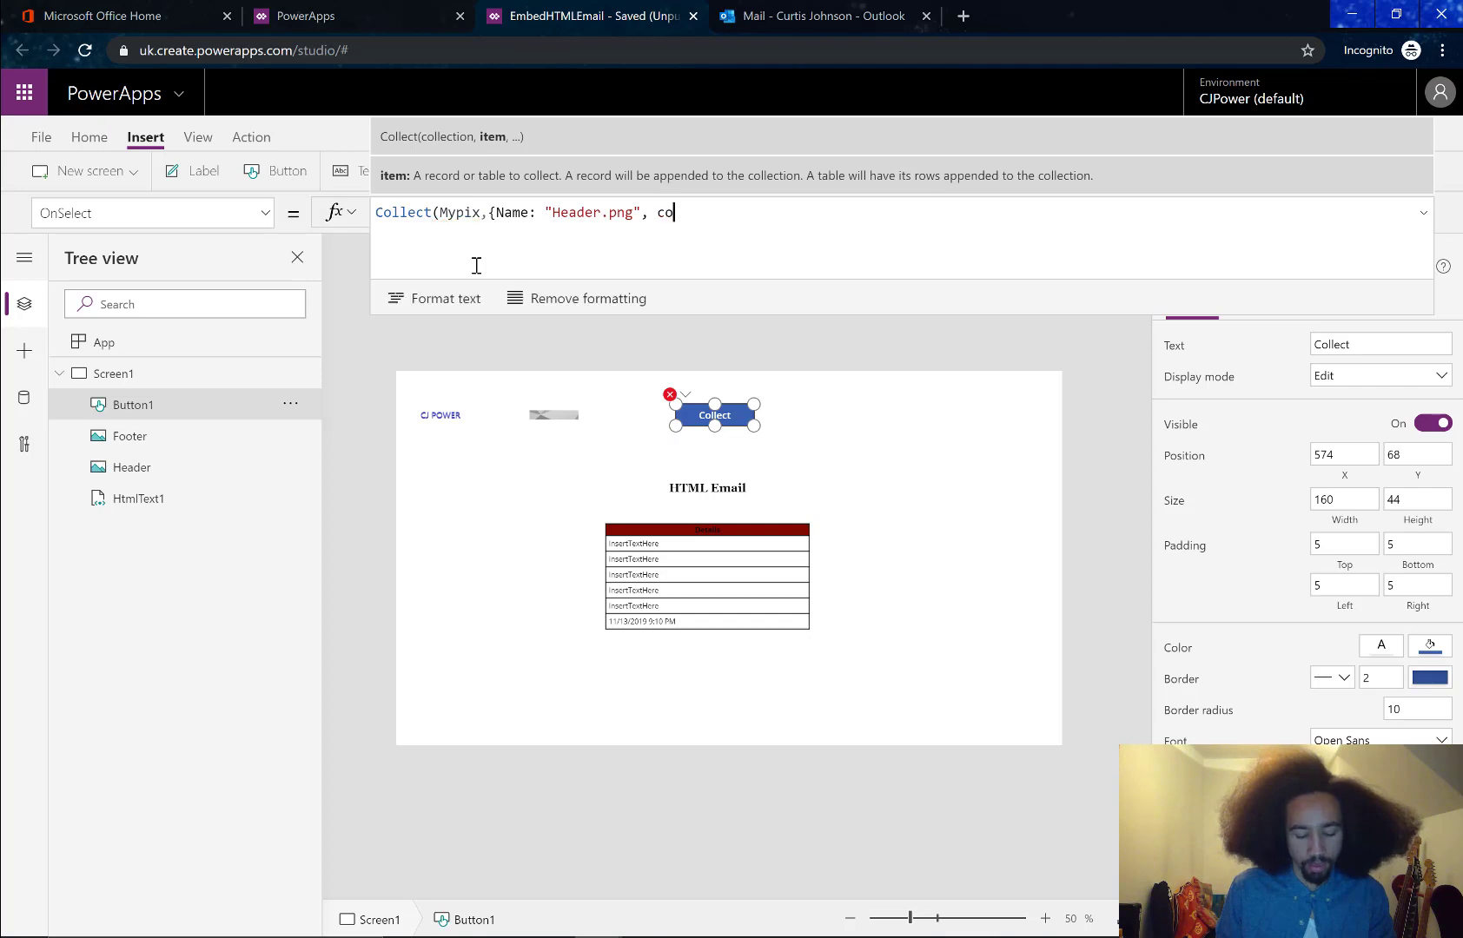
{"action": "type", "text": "ntent"}
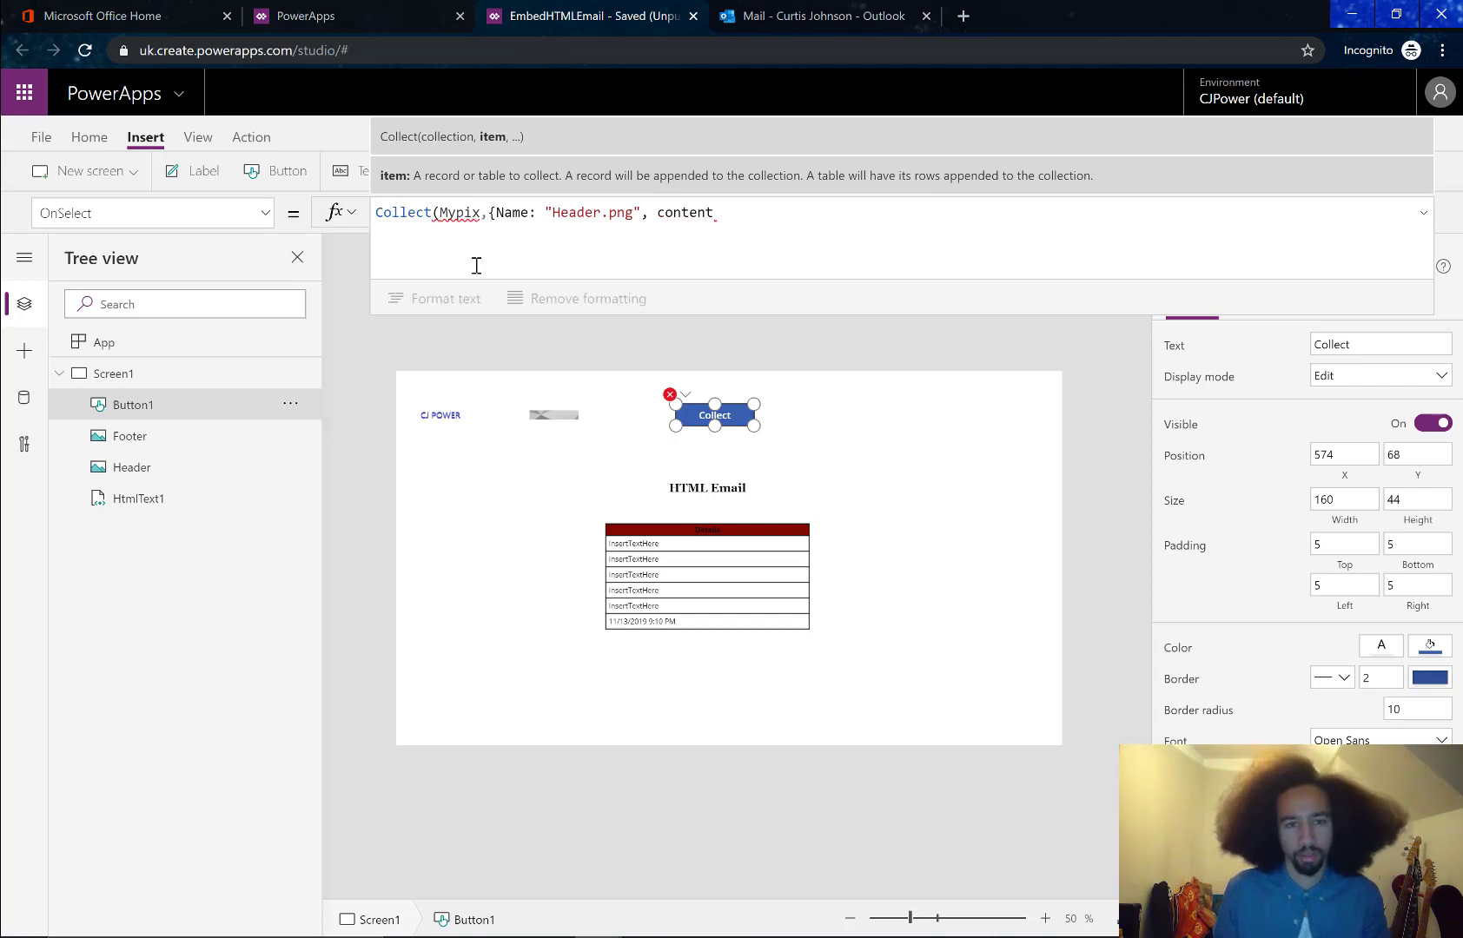
{"action": "key", "text": "alt+Tab"}
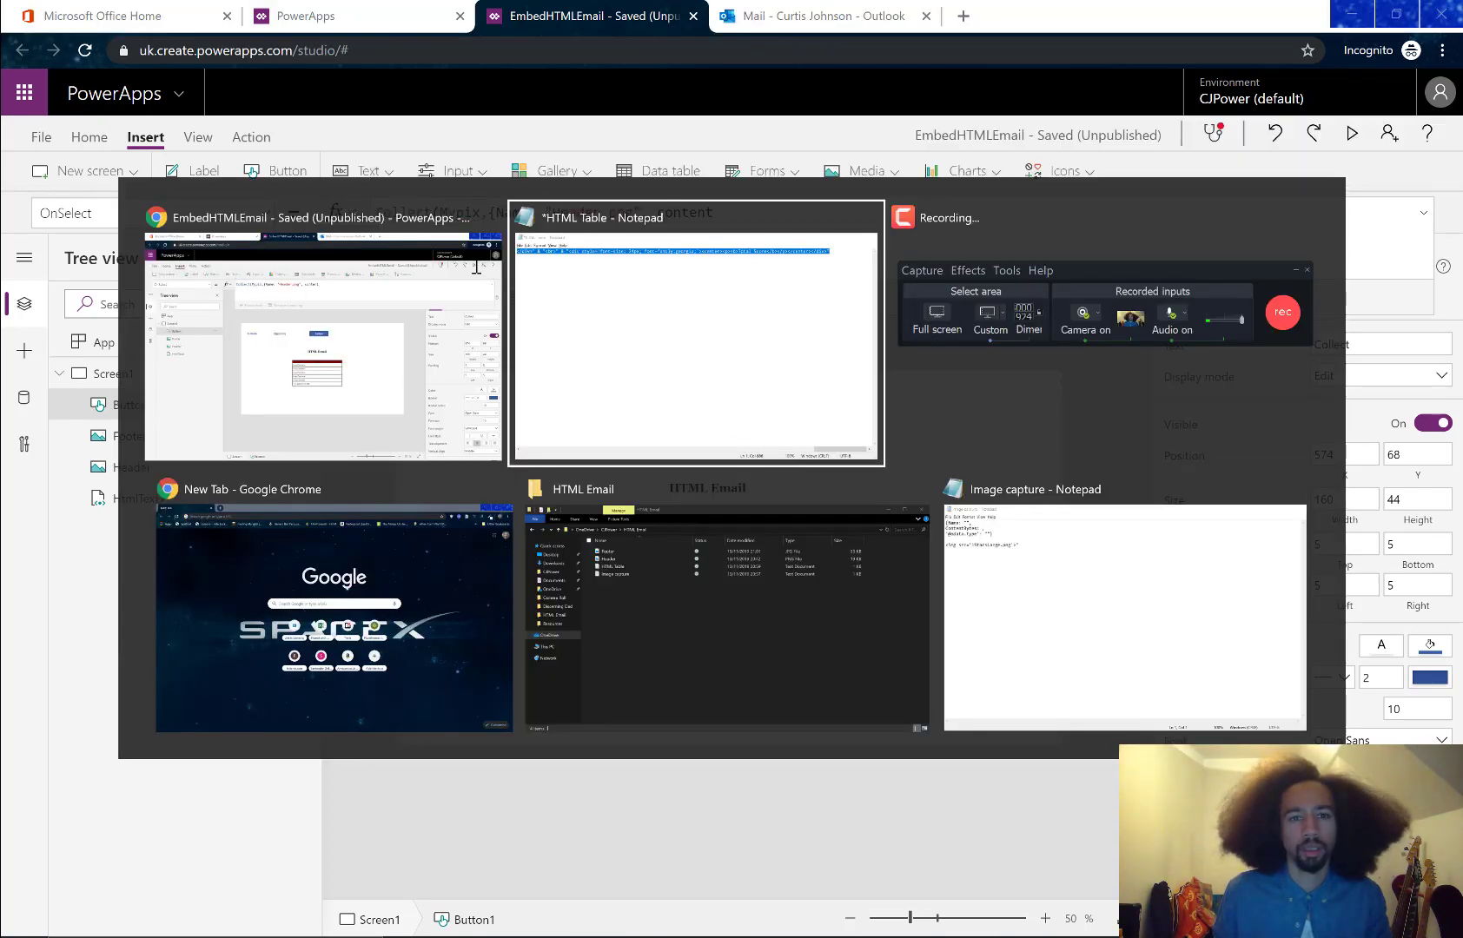
Change the content field to ContentBytes: header.Image, checking the Image capture notes
{"action": "key", "text": "alt+Tab"}
{"action": "key", "text": "alt+Tab"}
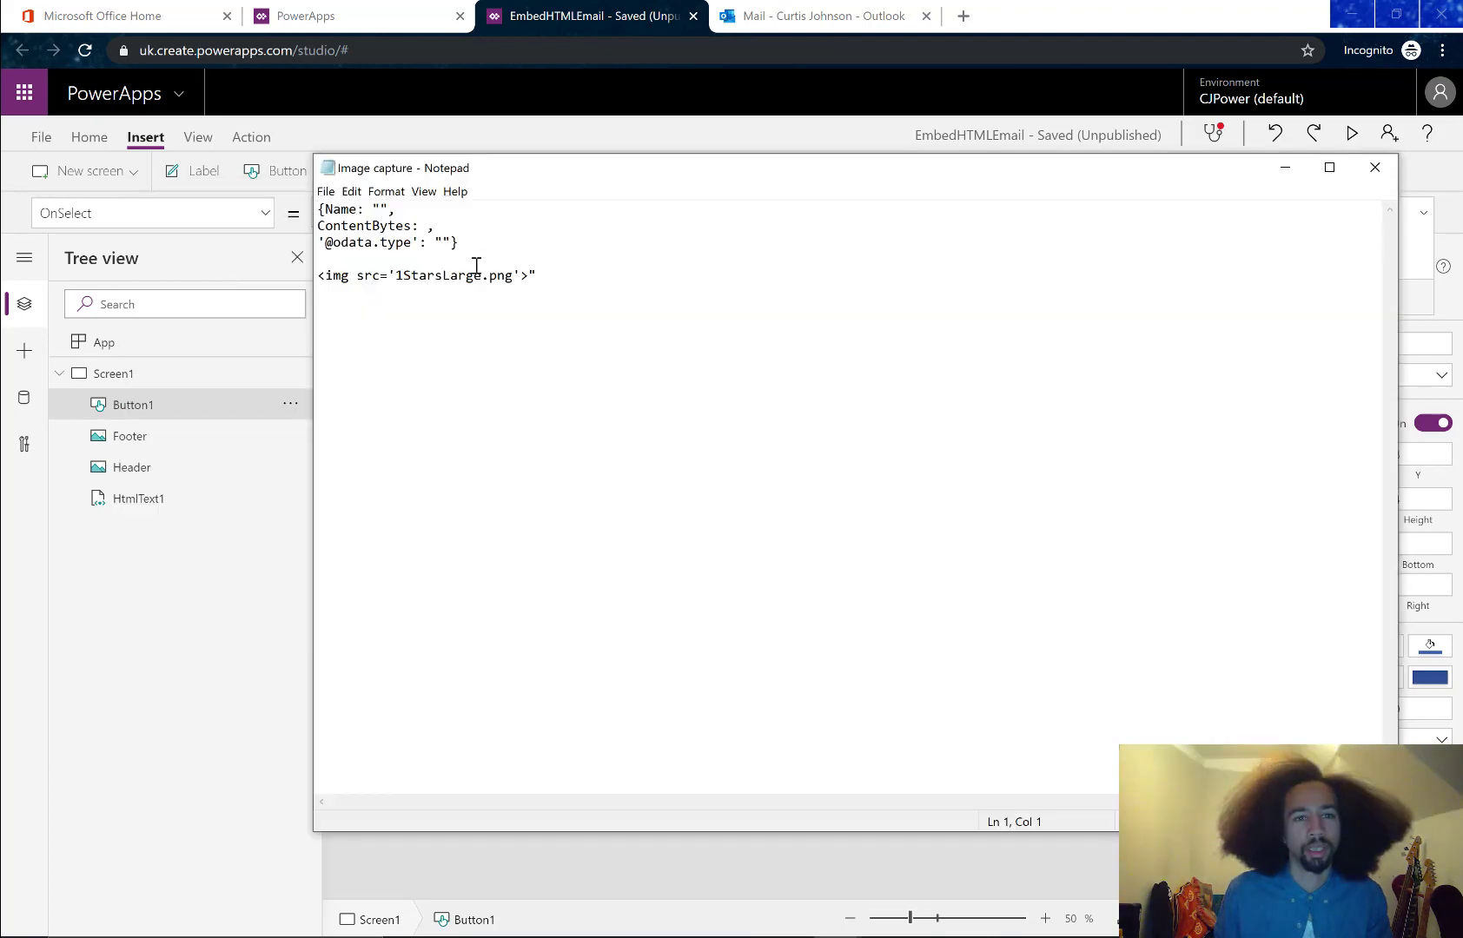
{"action": "key", "text": "alt+Tab"}
{"action": "key", "text": "ctrl+shift+Left"}
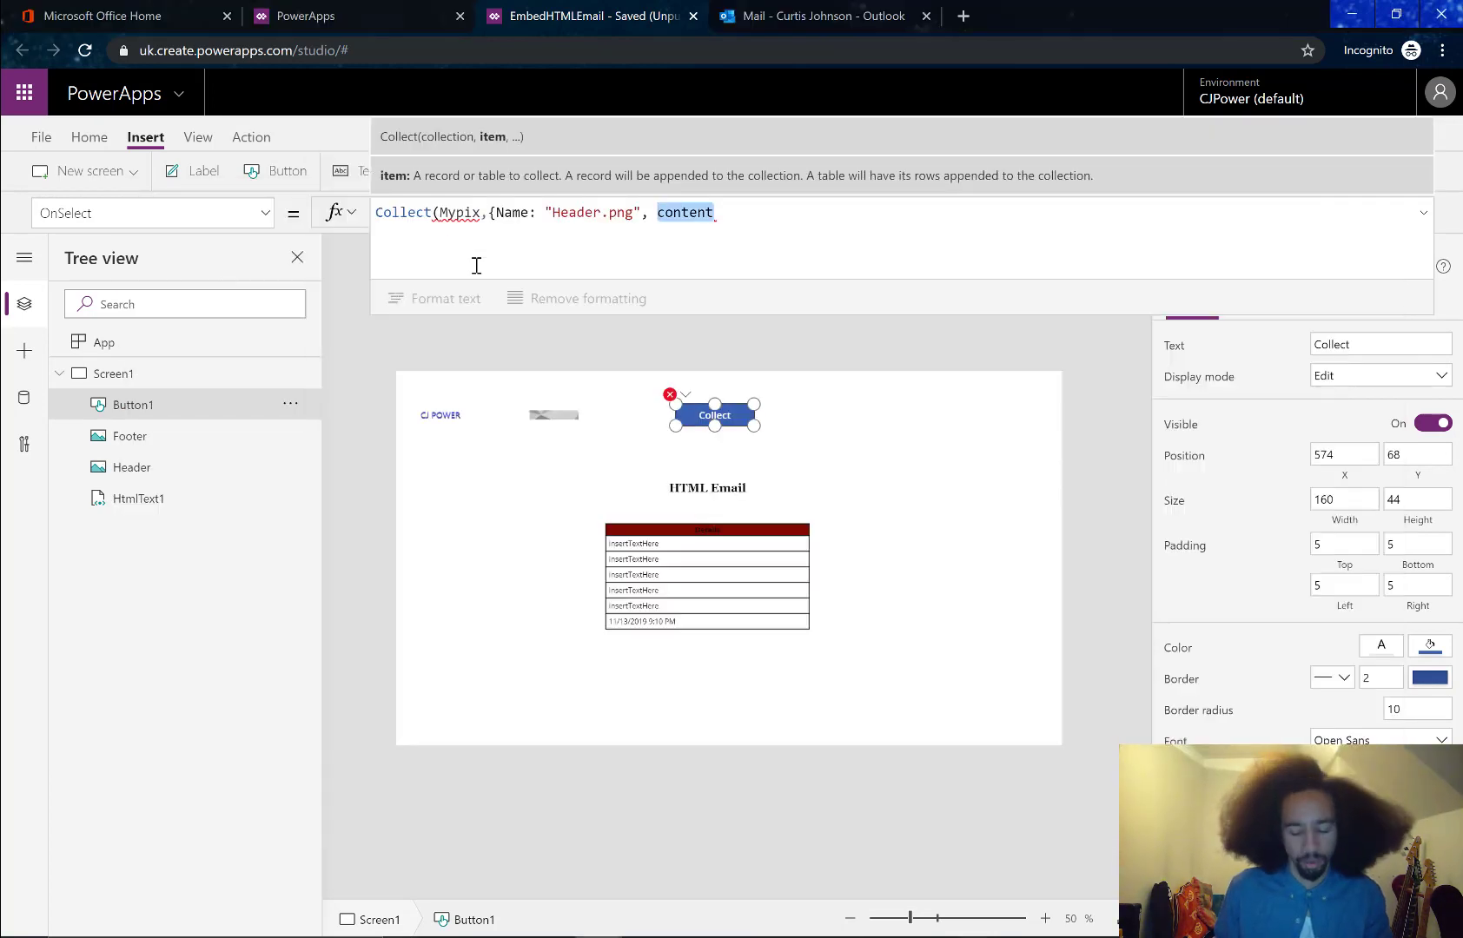
{"action": "type", "text": "Content"}
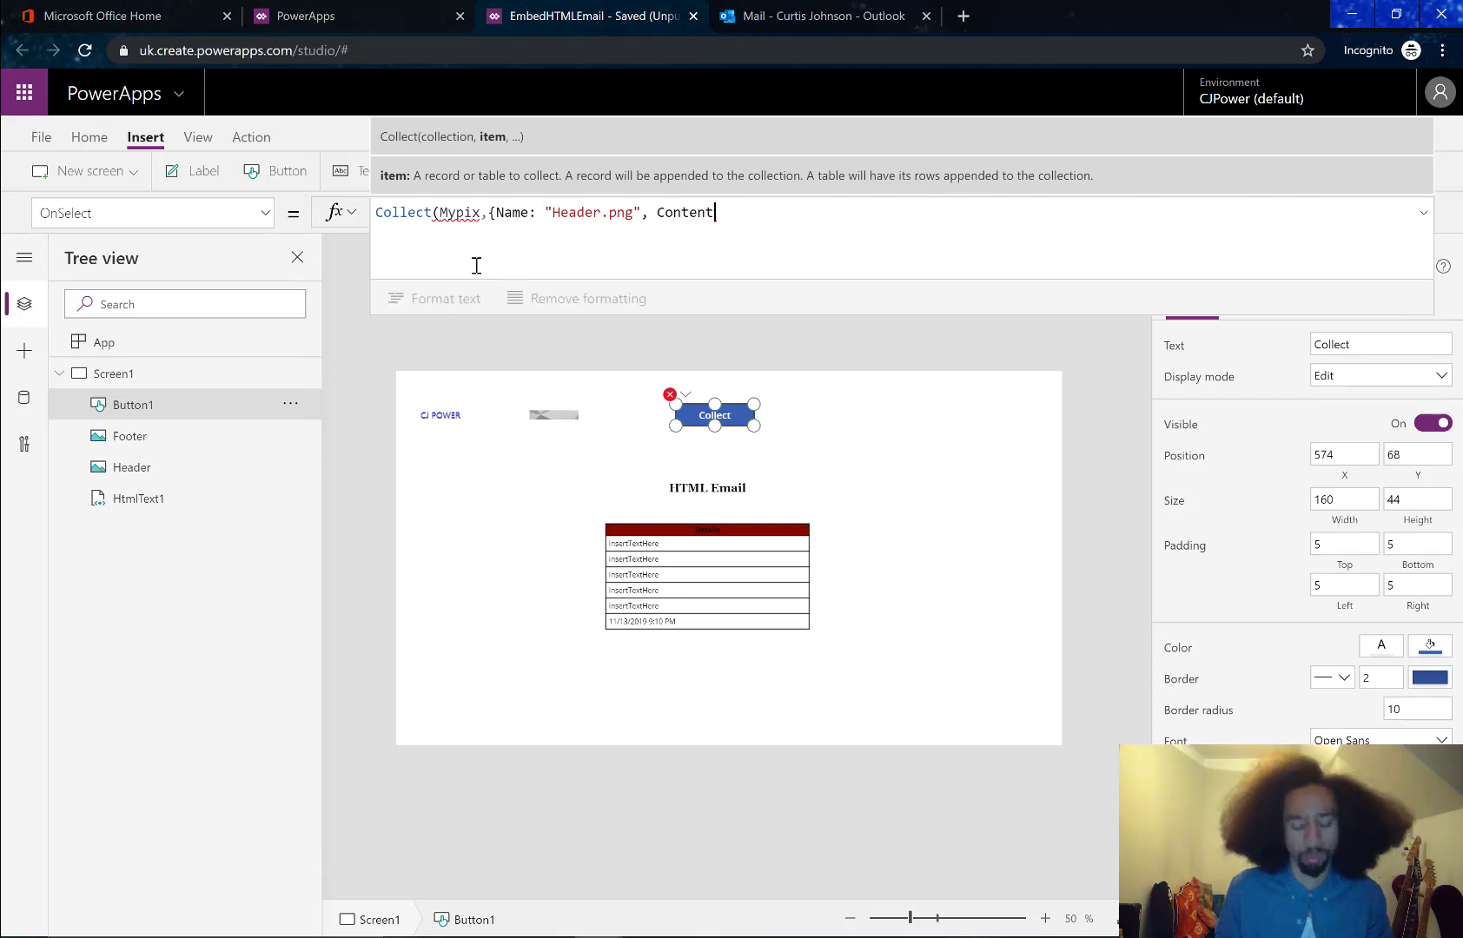
{"action": "type", "text": "Bytes"}
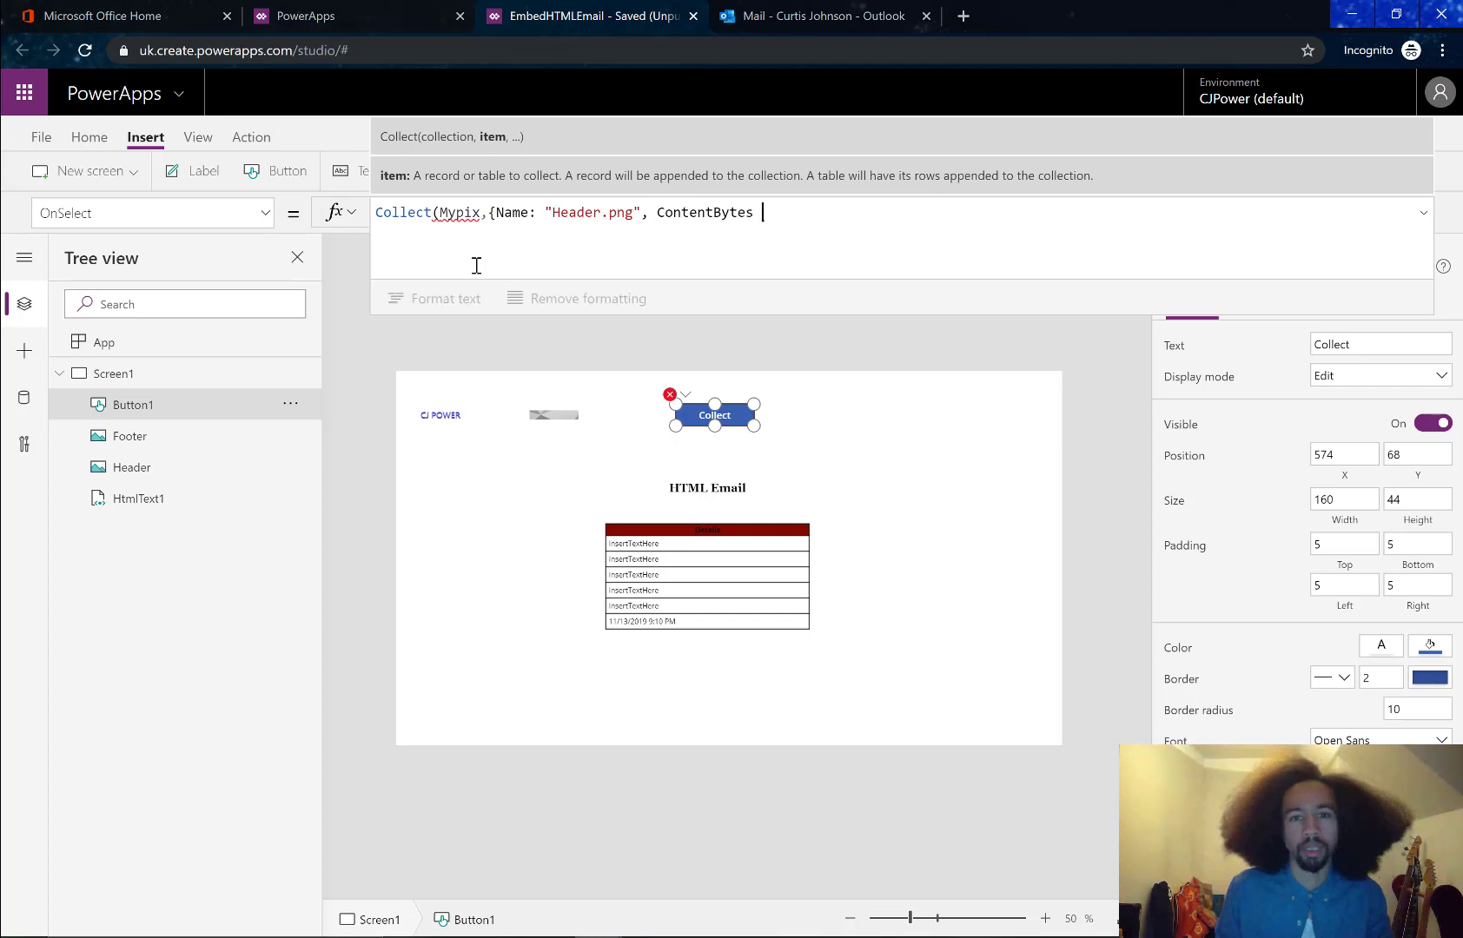
{"action": "key", "text": "BackSpace"}
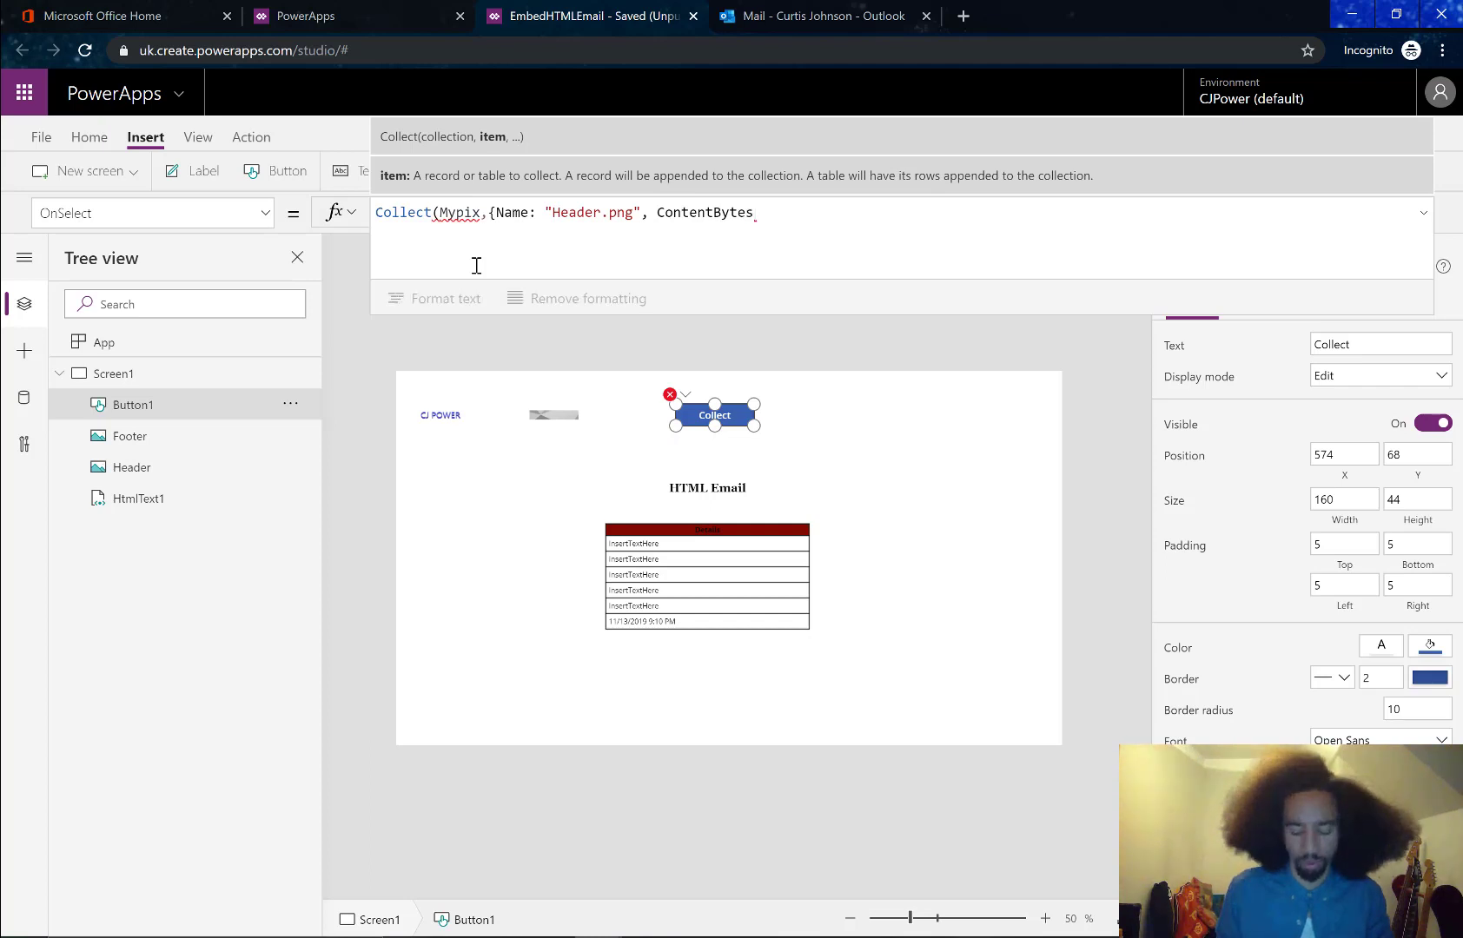
{"action": "type", "text": ": "}
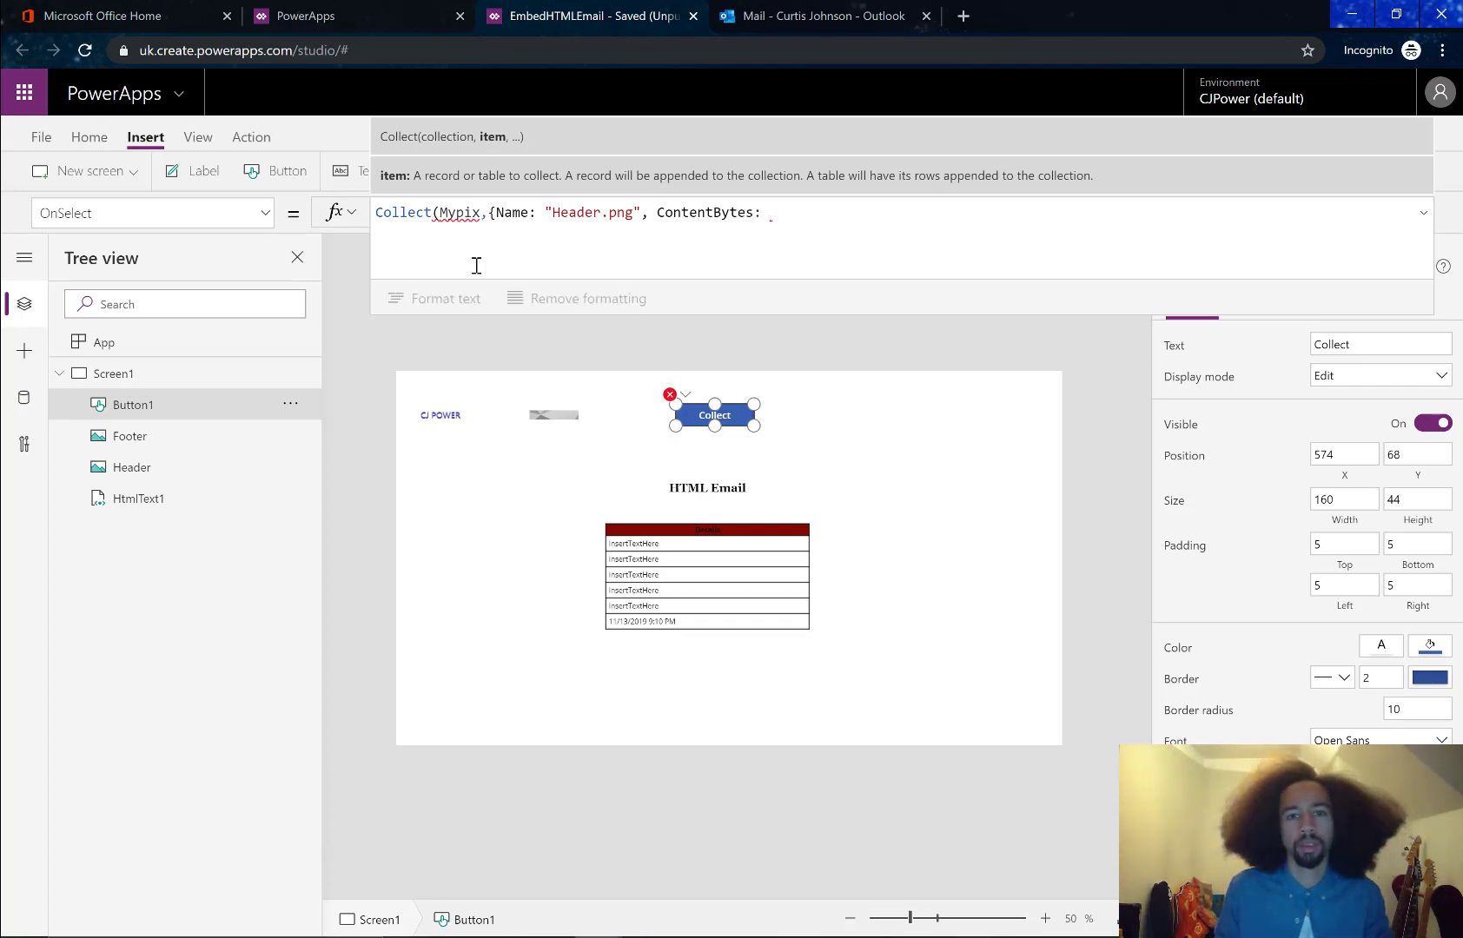
{"action": "type", "text": "header"}
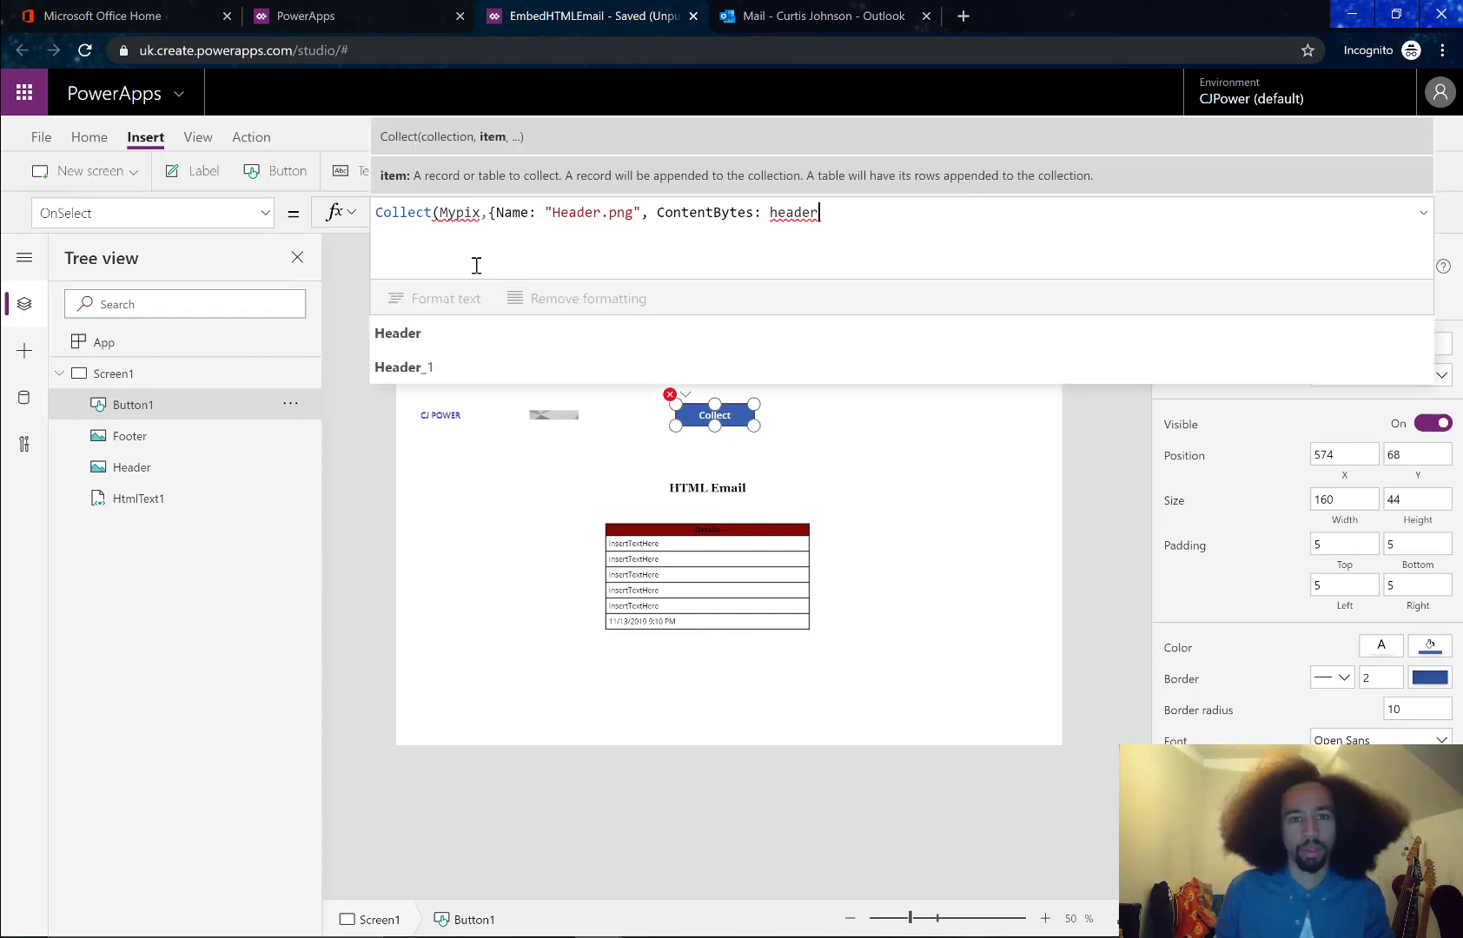
{"action": "type", "text": ".Image,"}
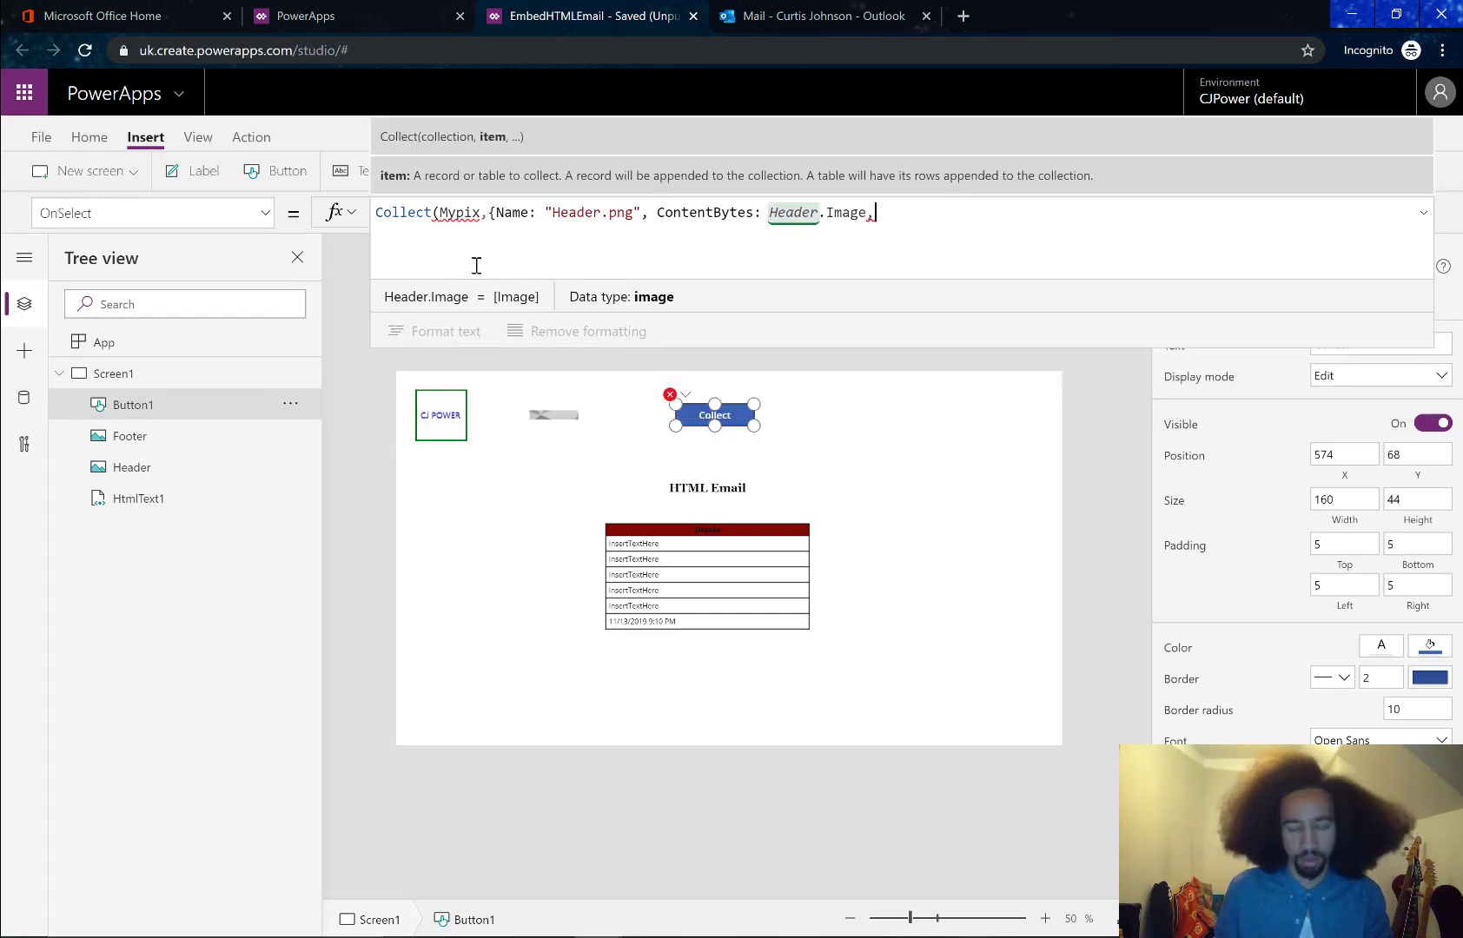
{"action": "key", "text": "alt+Tab"}
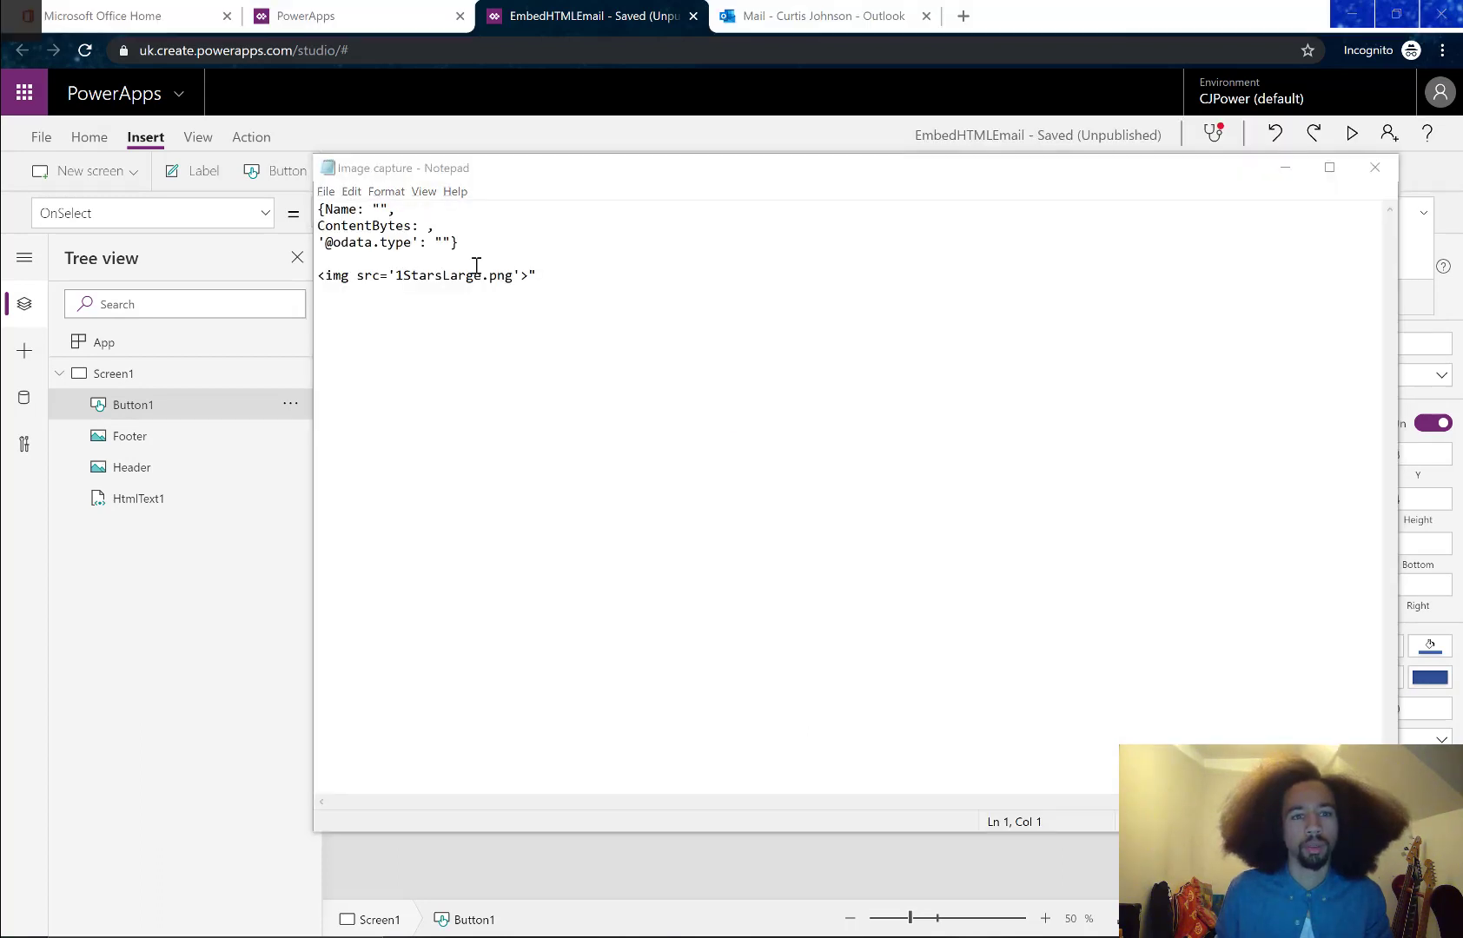
{"action": "key", "text": "alt+Tab"}
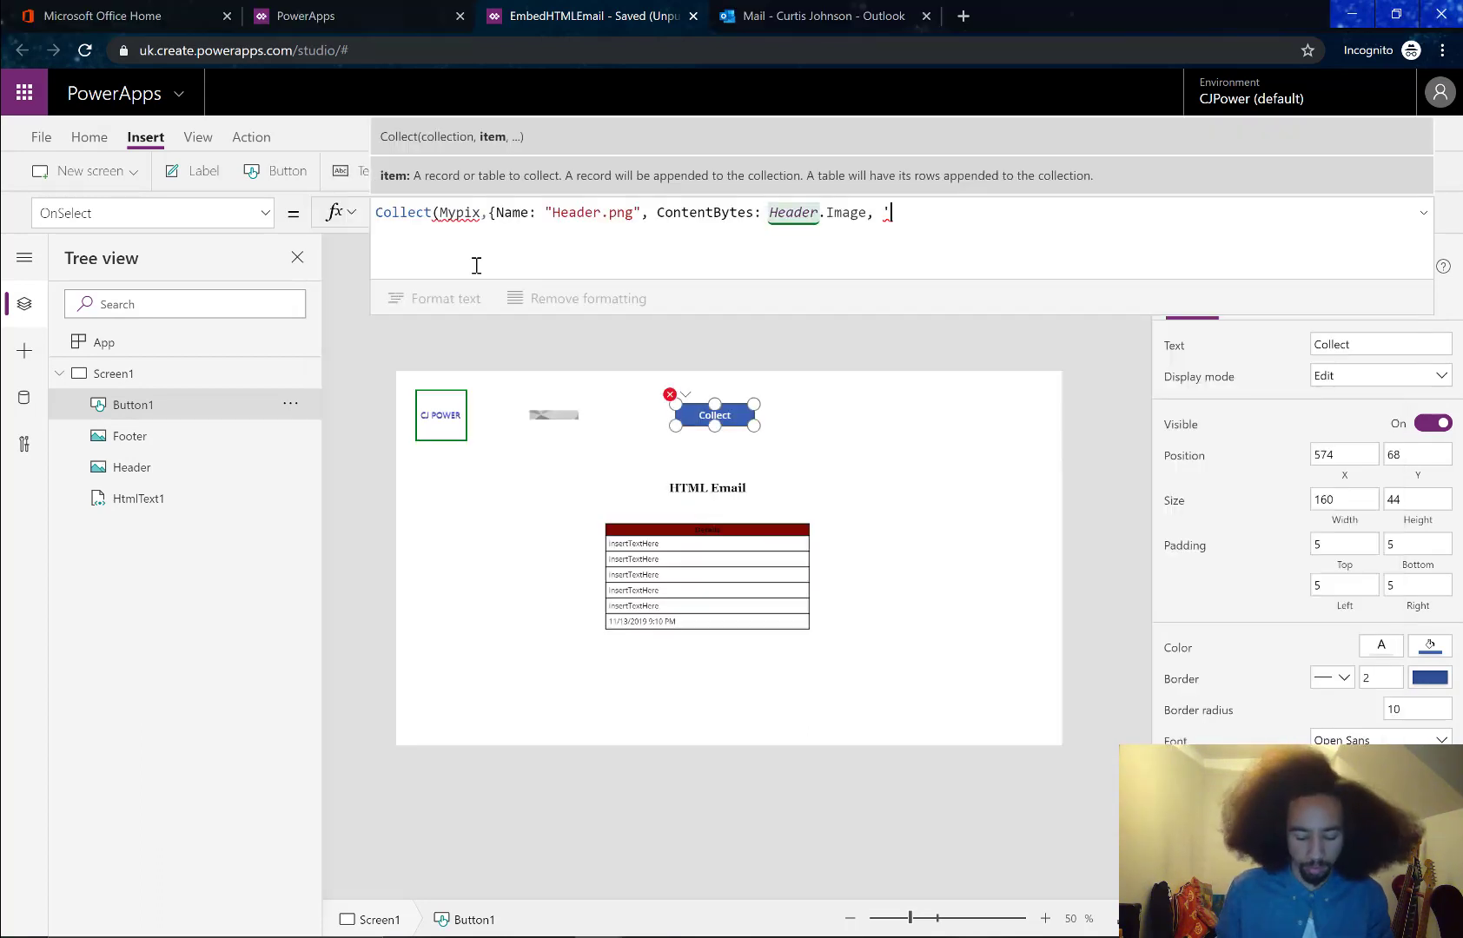
{"action": "type", "text": ", '@datatype"}
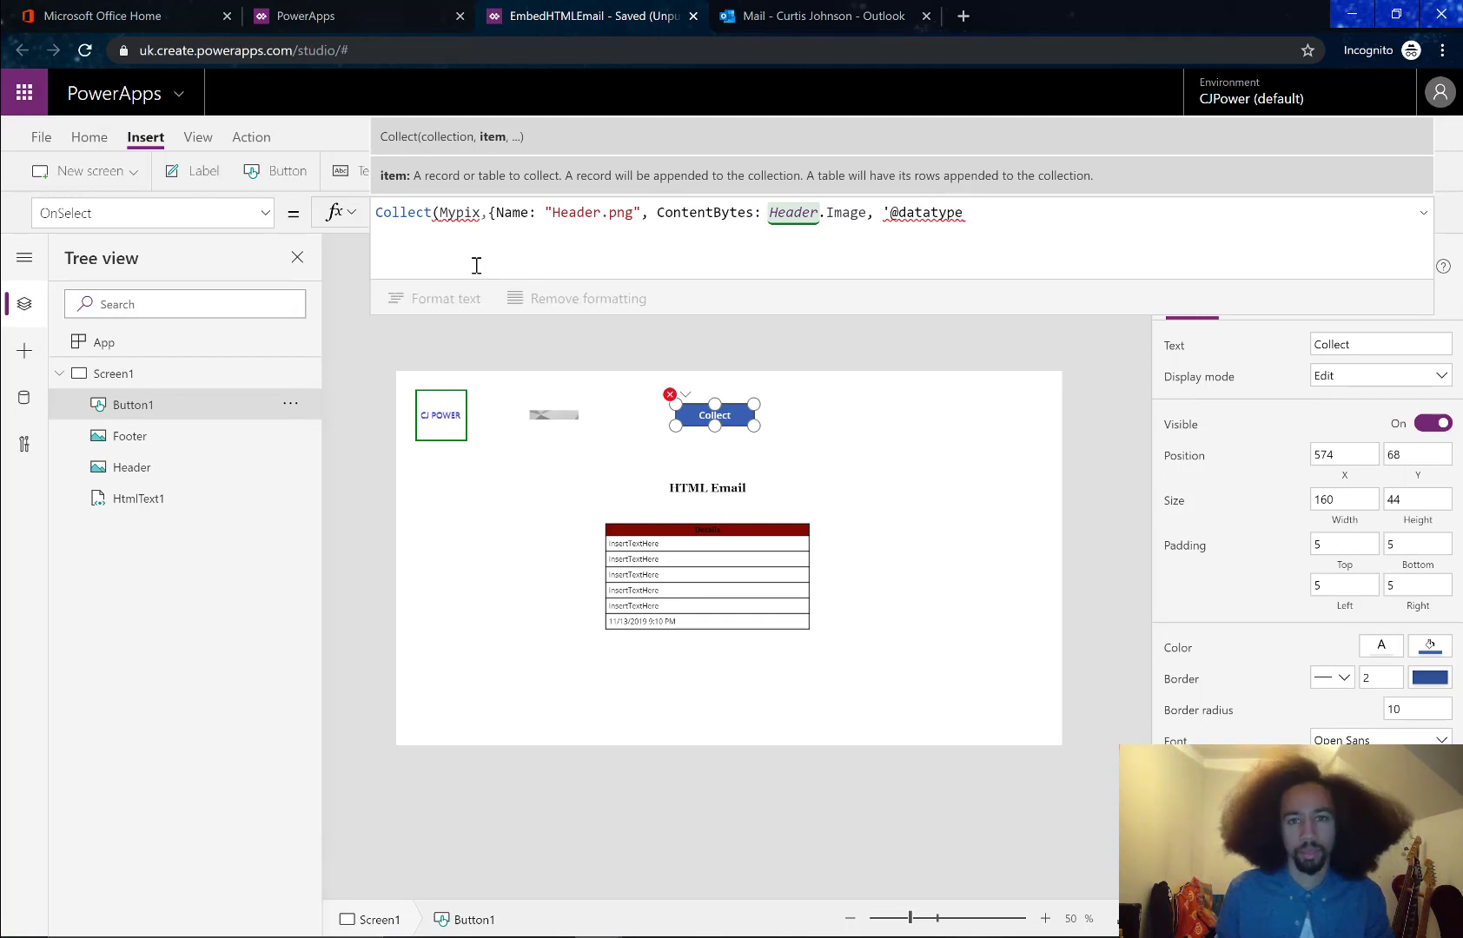
{"action": "type", "text": "o"}
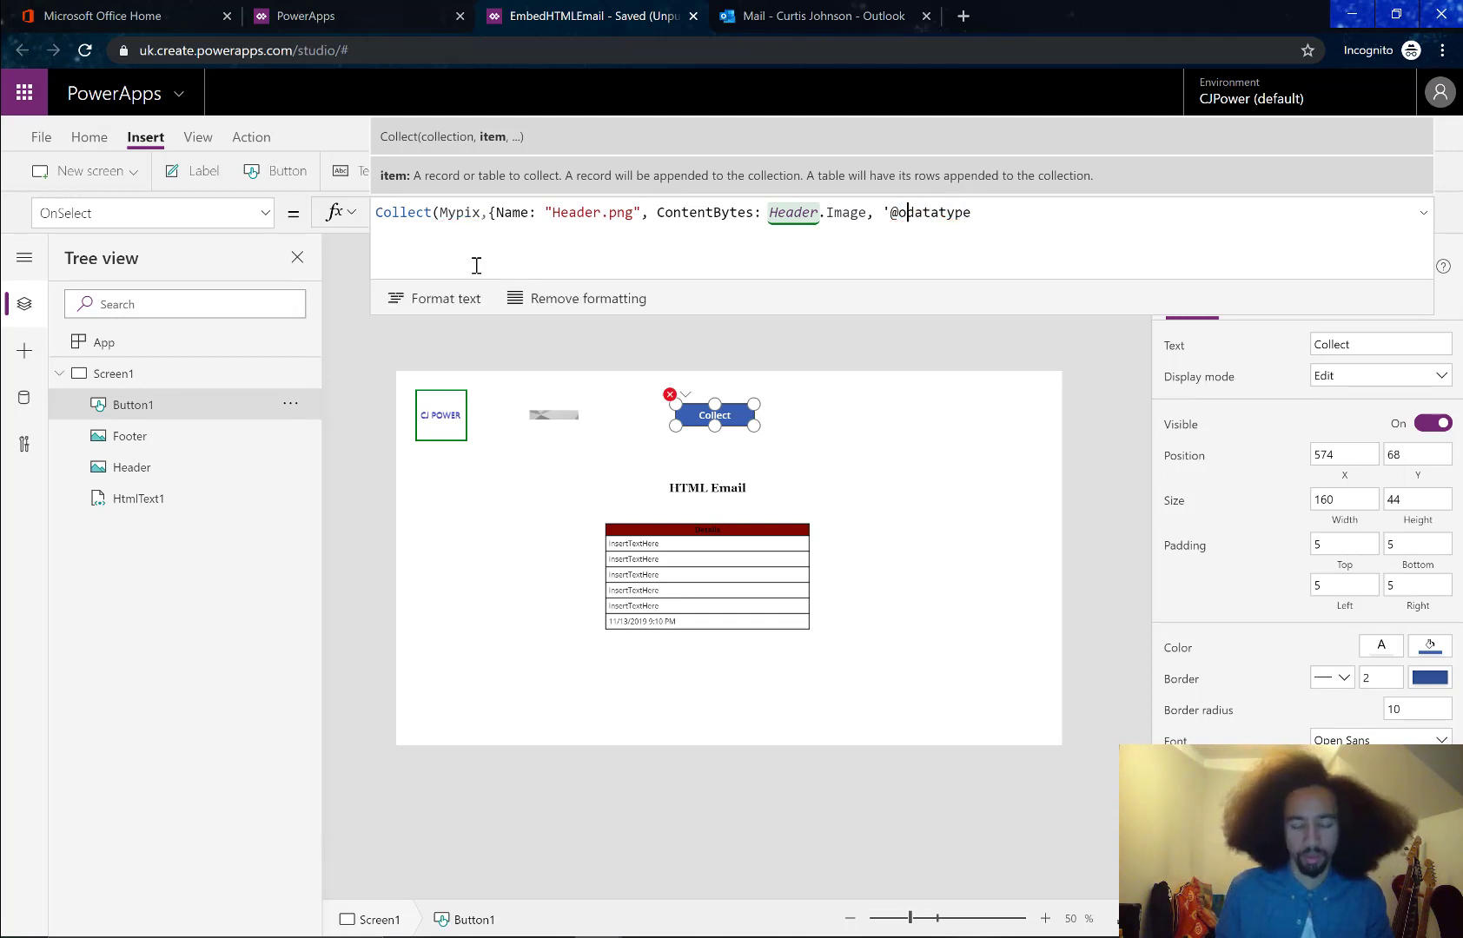
{"action": "key", "text": "alt+Tab"}
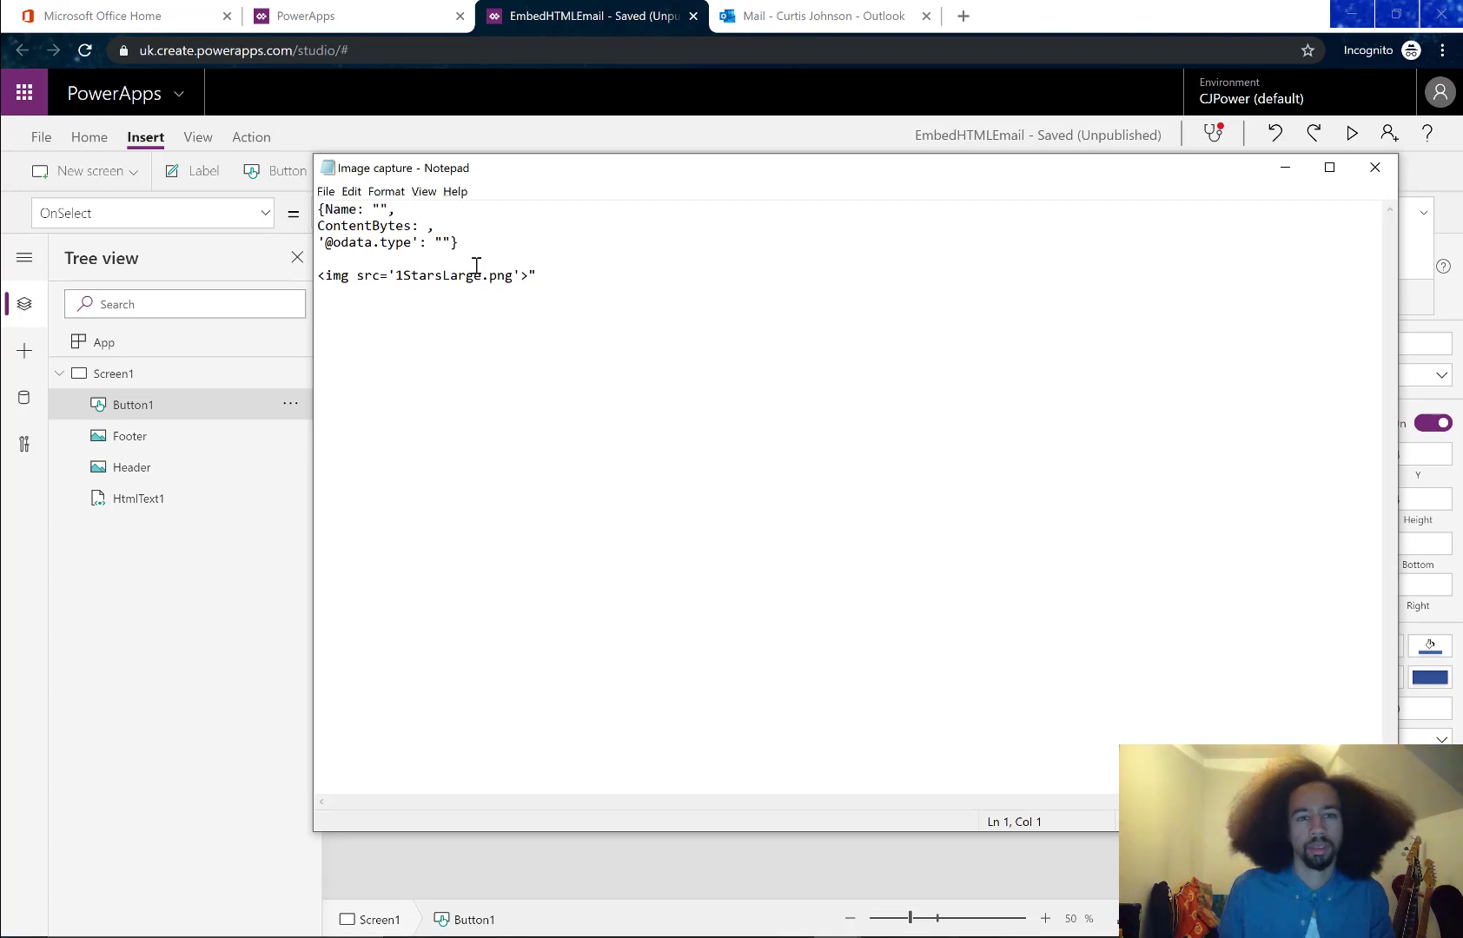
{"action": "key", "text": "alt+Tab"}
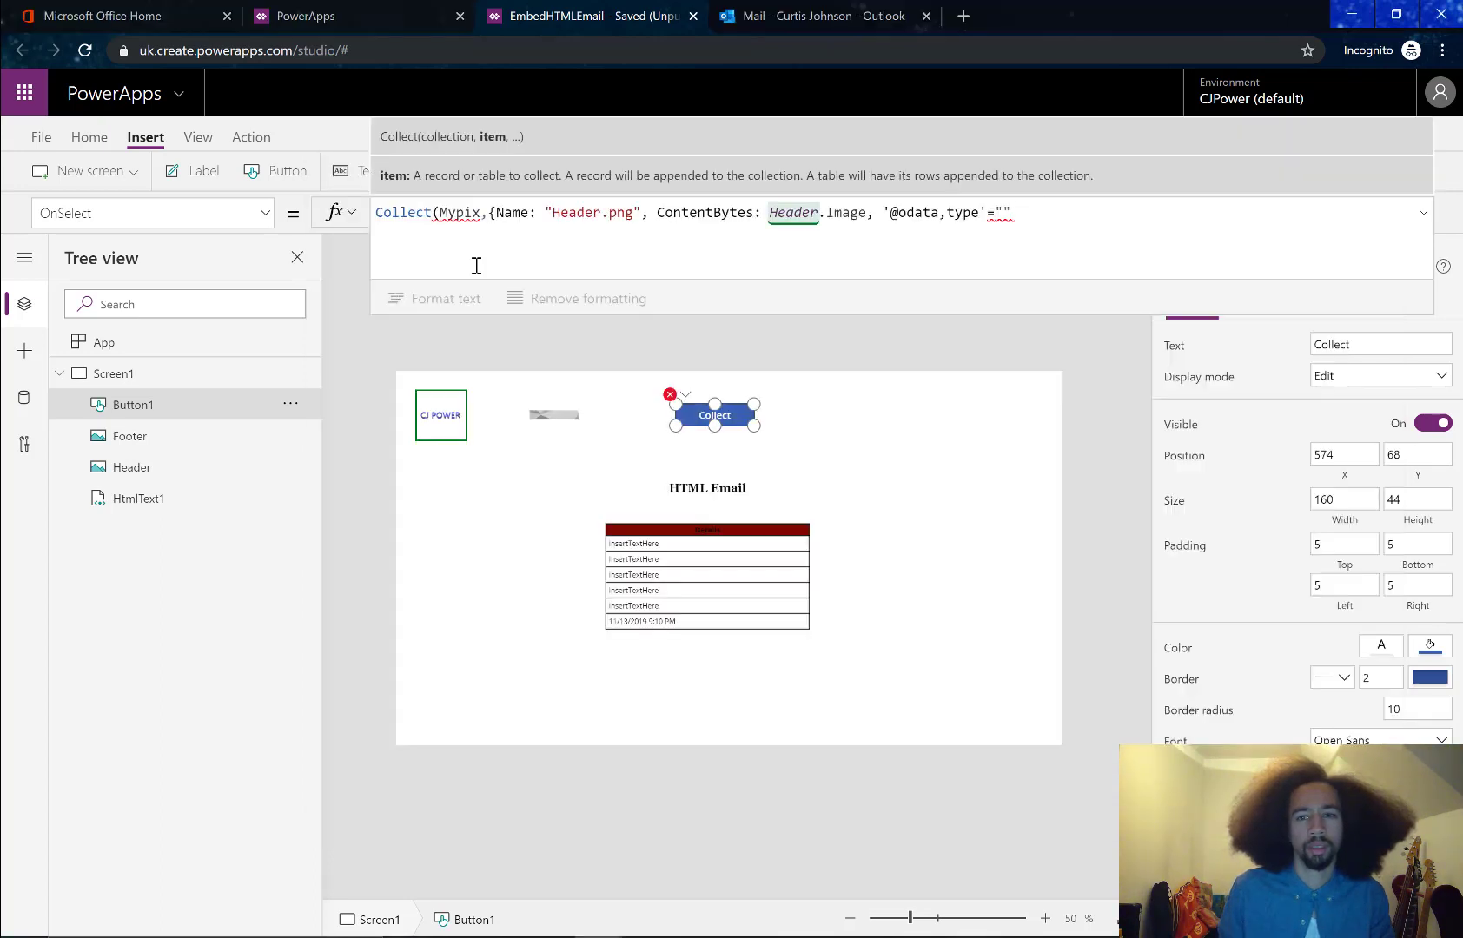
{"action": "key", "text": "BackSpace"}
{"action": "key", "text": "BackSpace"}
{"action": "key", "text": "BackSpace"}
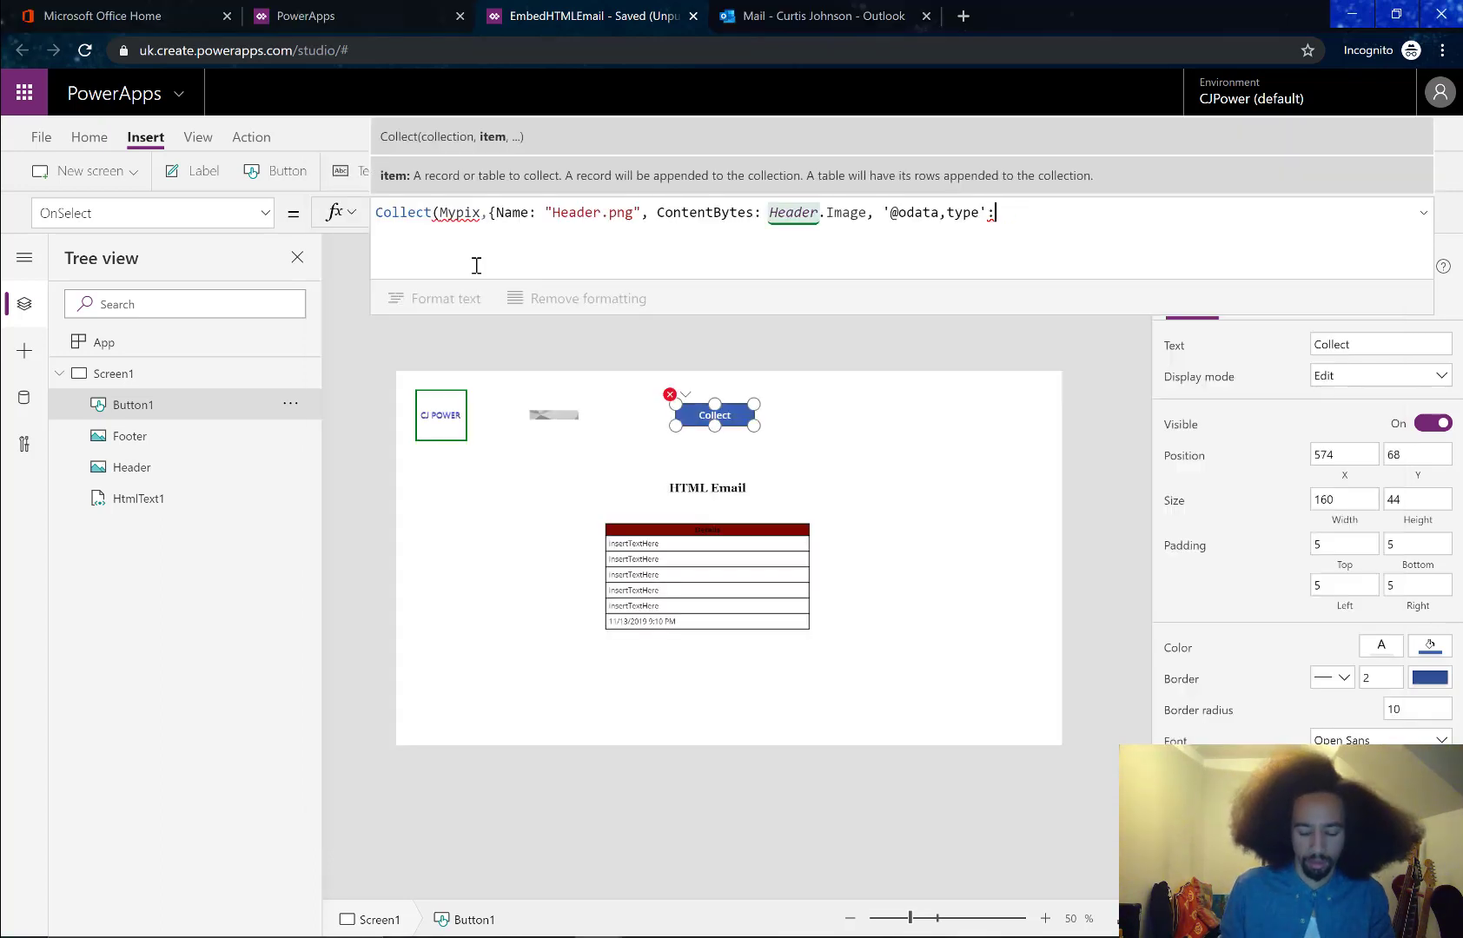
{"action": "type", "text": "\"\"}"}
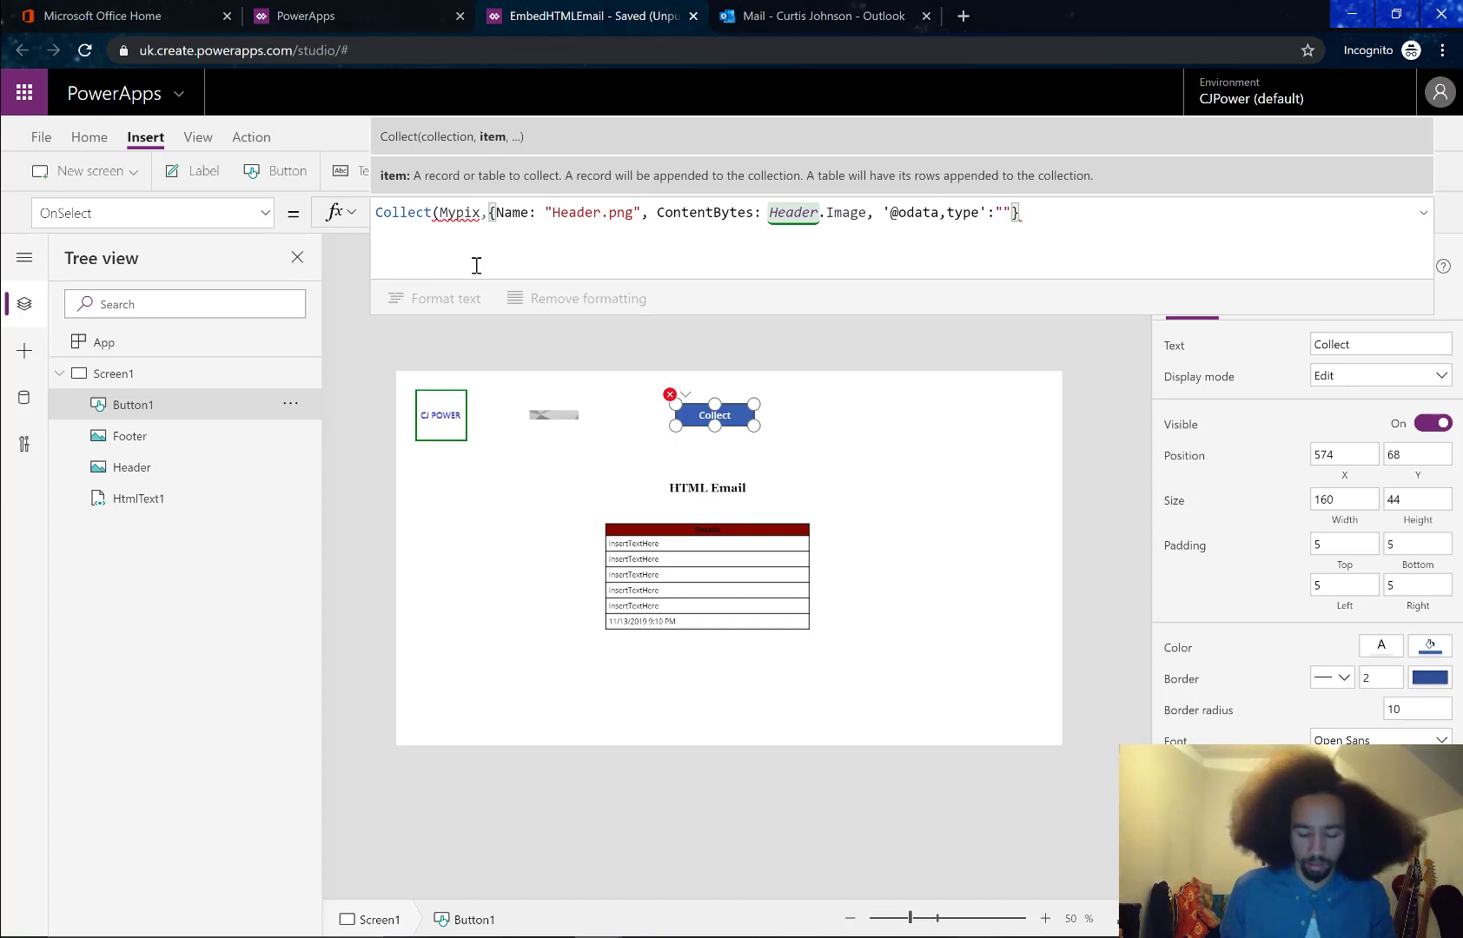
{"action": "type", "text": ")"}
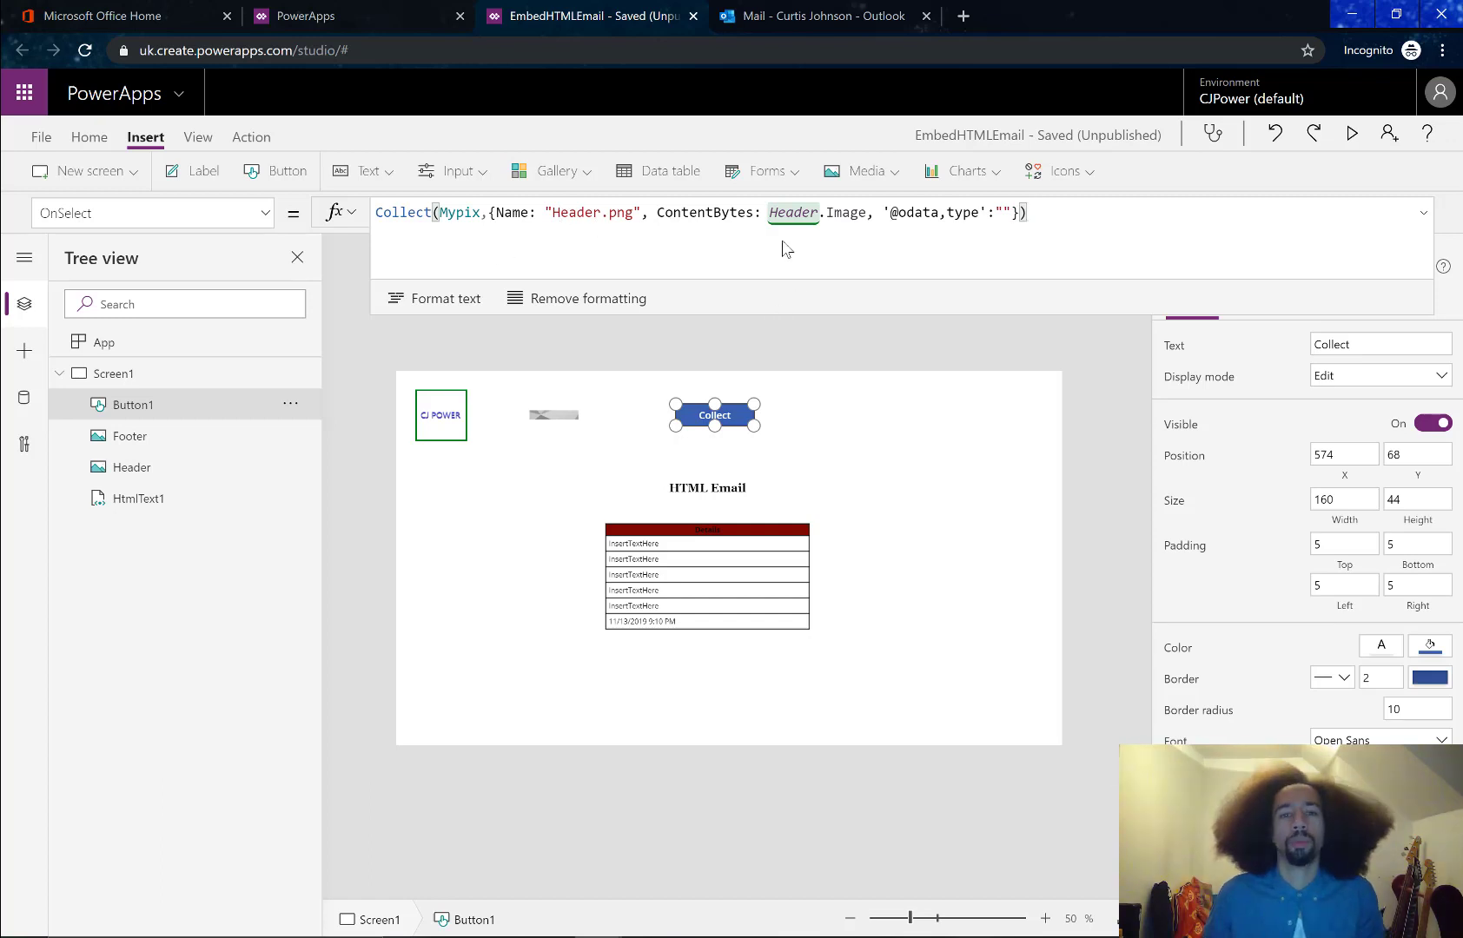
Run the Collect button and verify in File > Collections that Mypix holds Header.png
{"action": "left_click", "coordinate": [736, 428]}
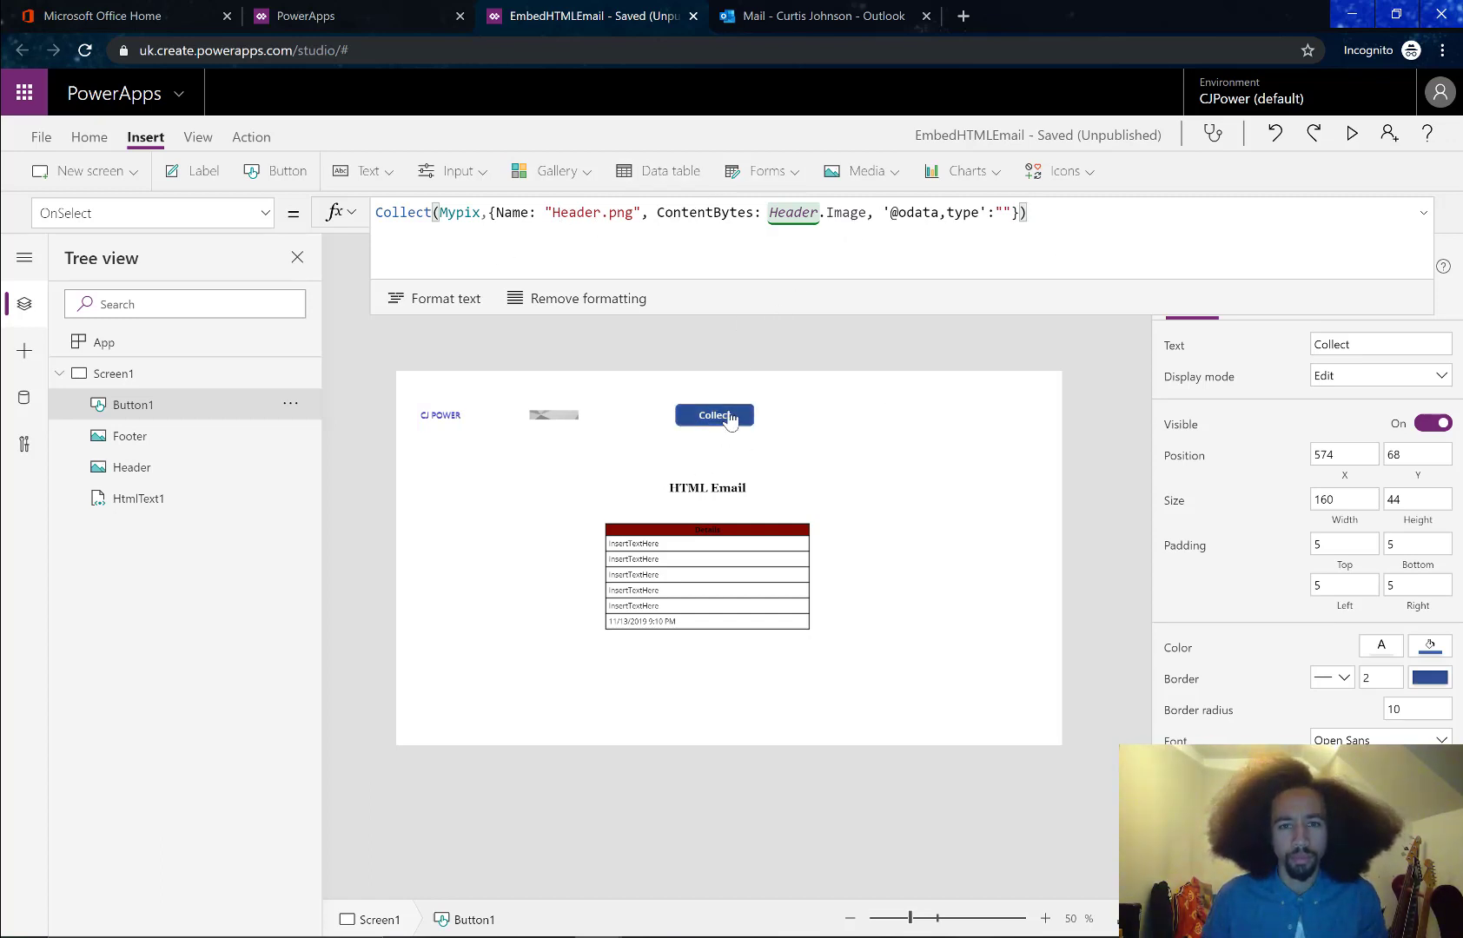
{"action": "left_click", "coordinate": [1053, 213]}
{"action": "left_click", "coordinate": [816, 406]}
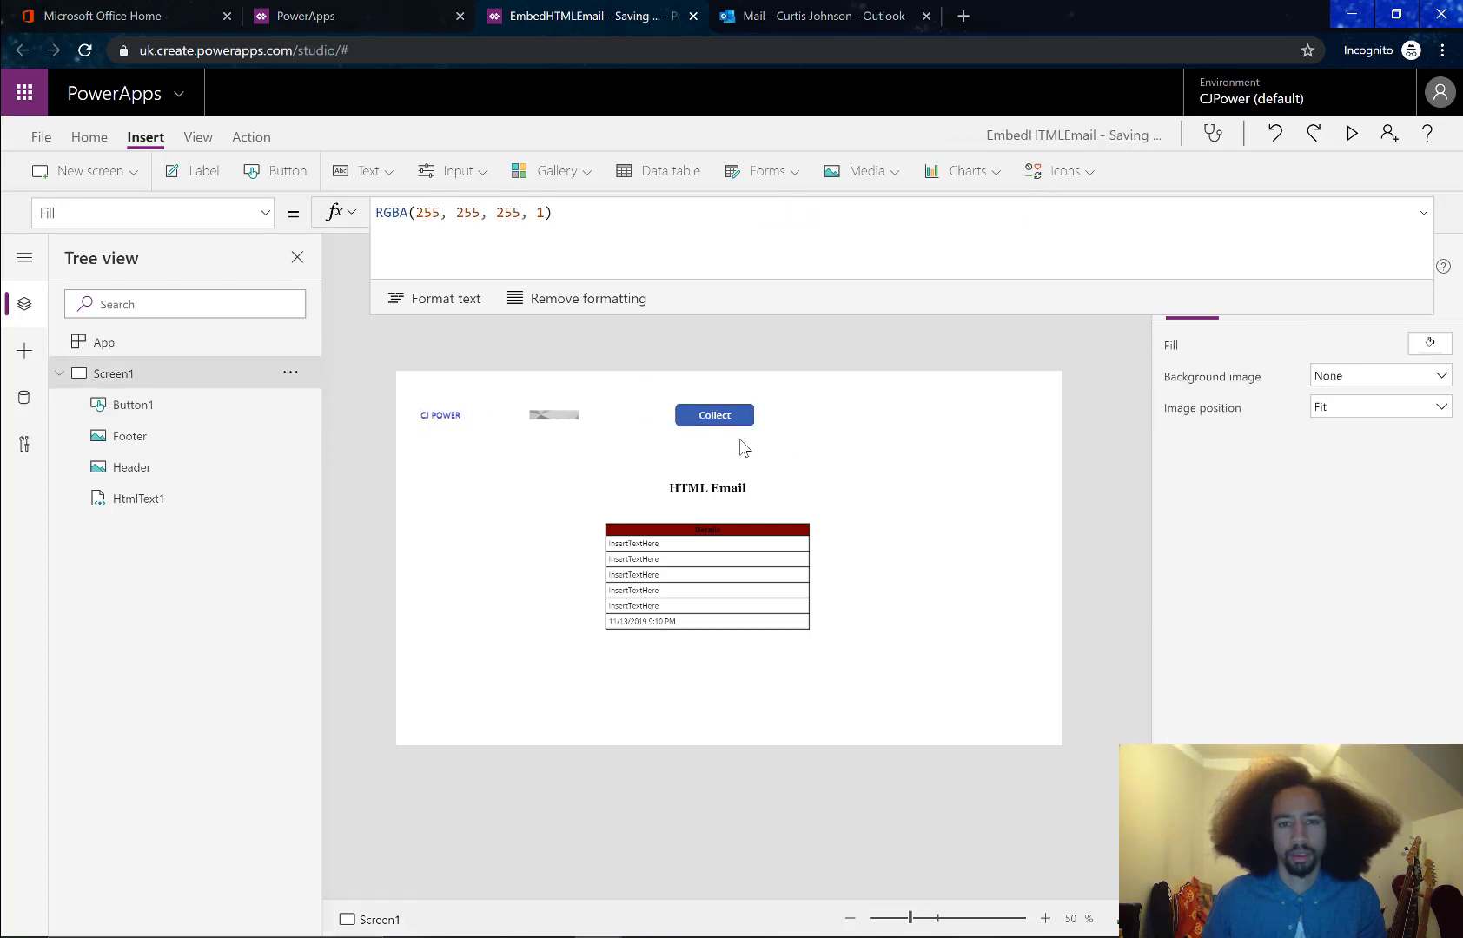
{"action": "left_click", "coordinate": [41, 136]}
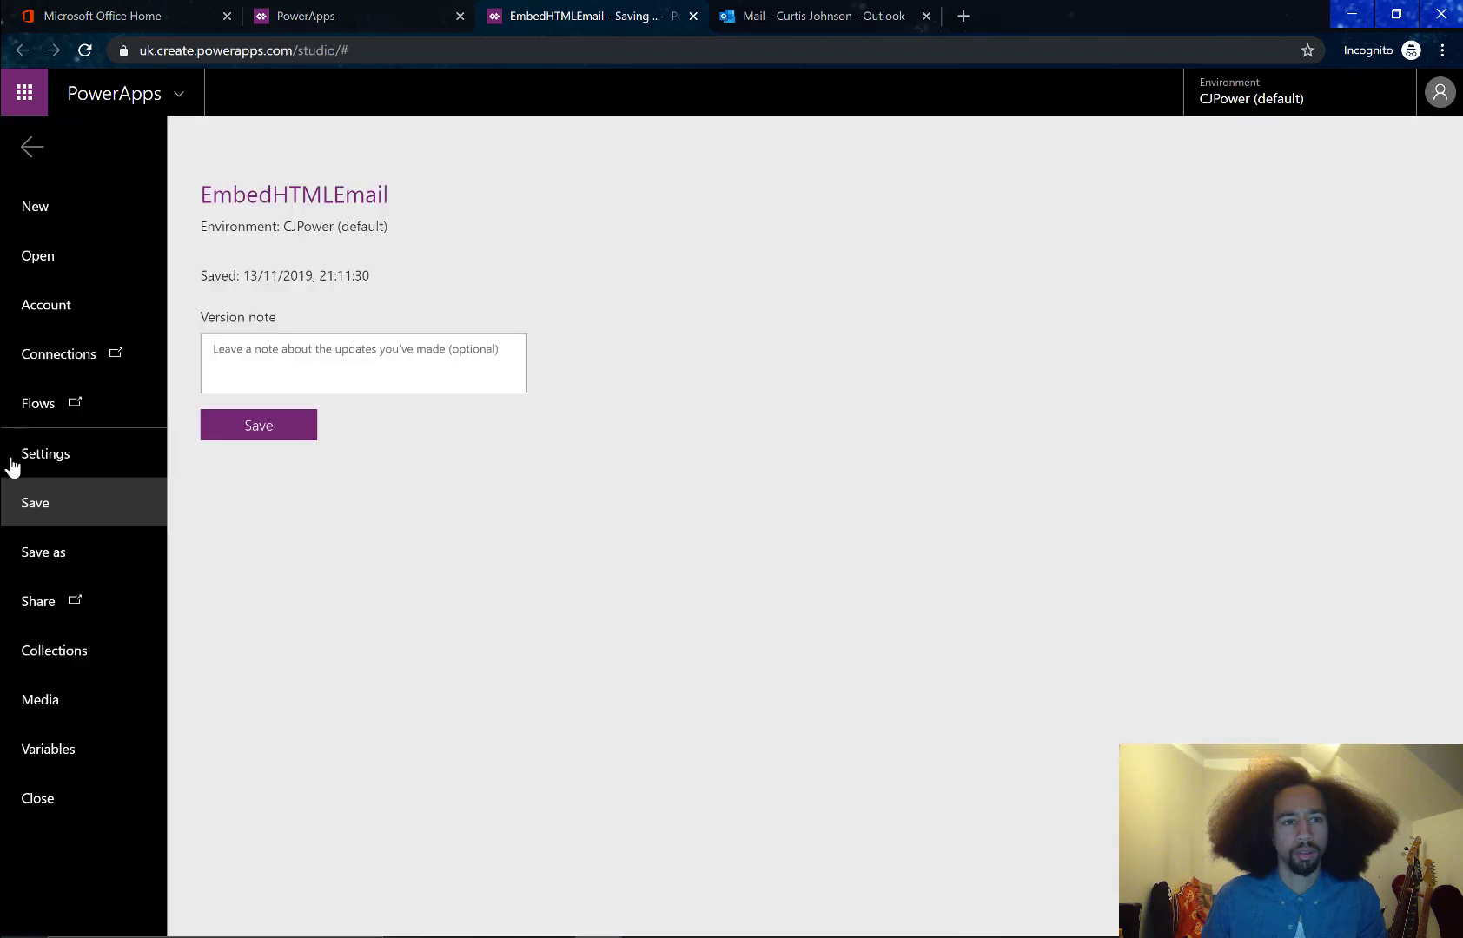
{"action": "left_click", "coordinate": [71, 670]}
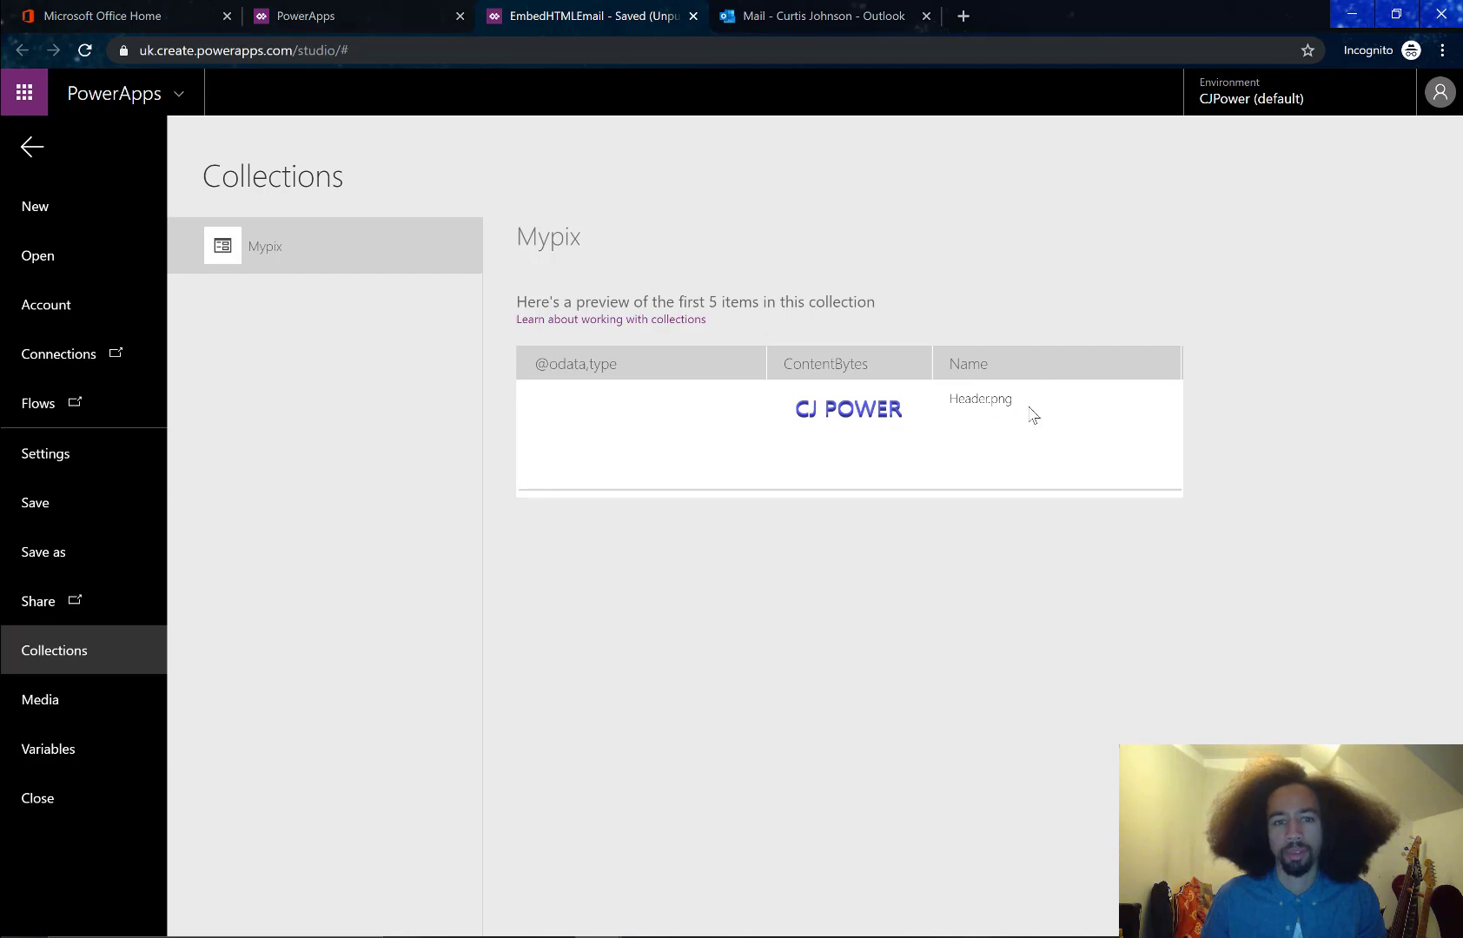
{"action": "left_click", "coordinate": [32, 147]}
{"action": "left_click", "coordinate": [714, 415]}
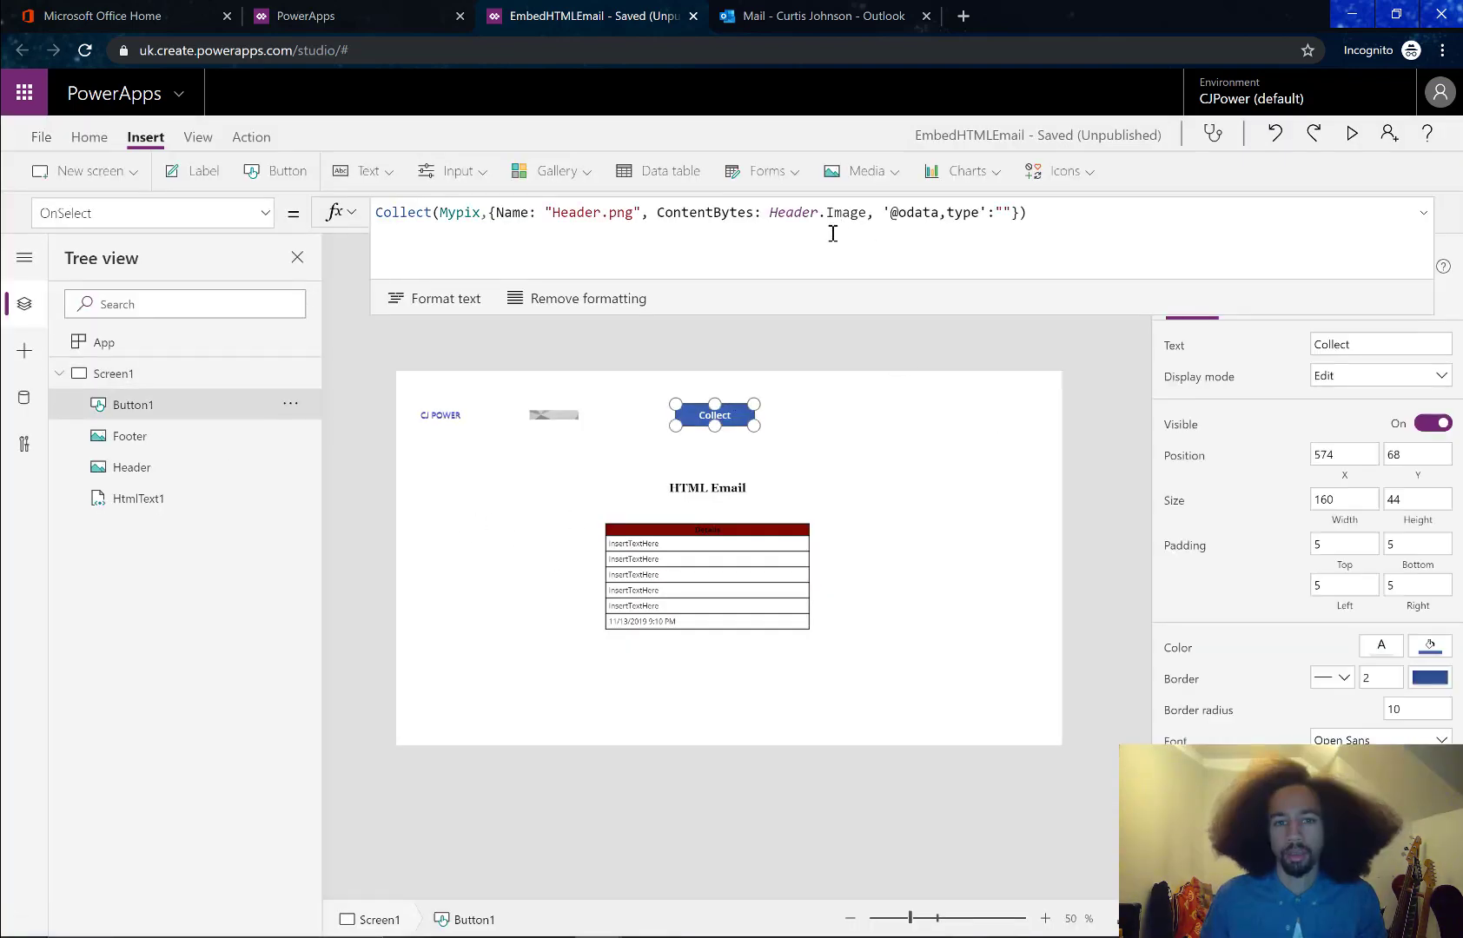
Duplicate the Header record in the Collect button's OnSelect formula, separated by a comma
{"action": "left_click", "coordinate": [833, 423]}
{"action": "left_click", "coordinate": [733, 416]}
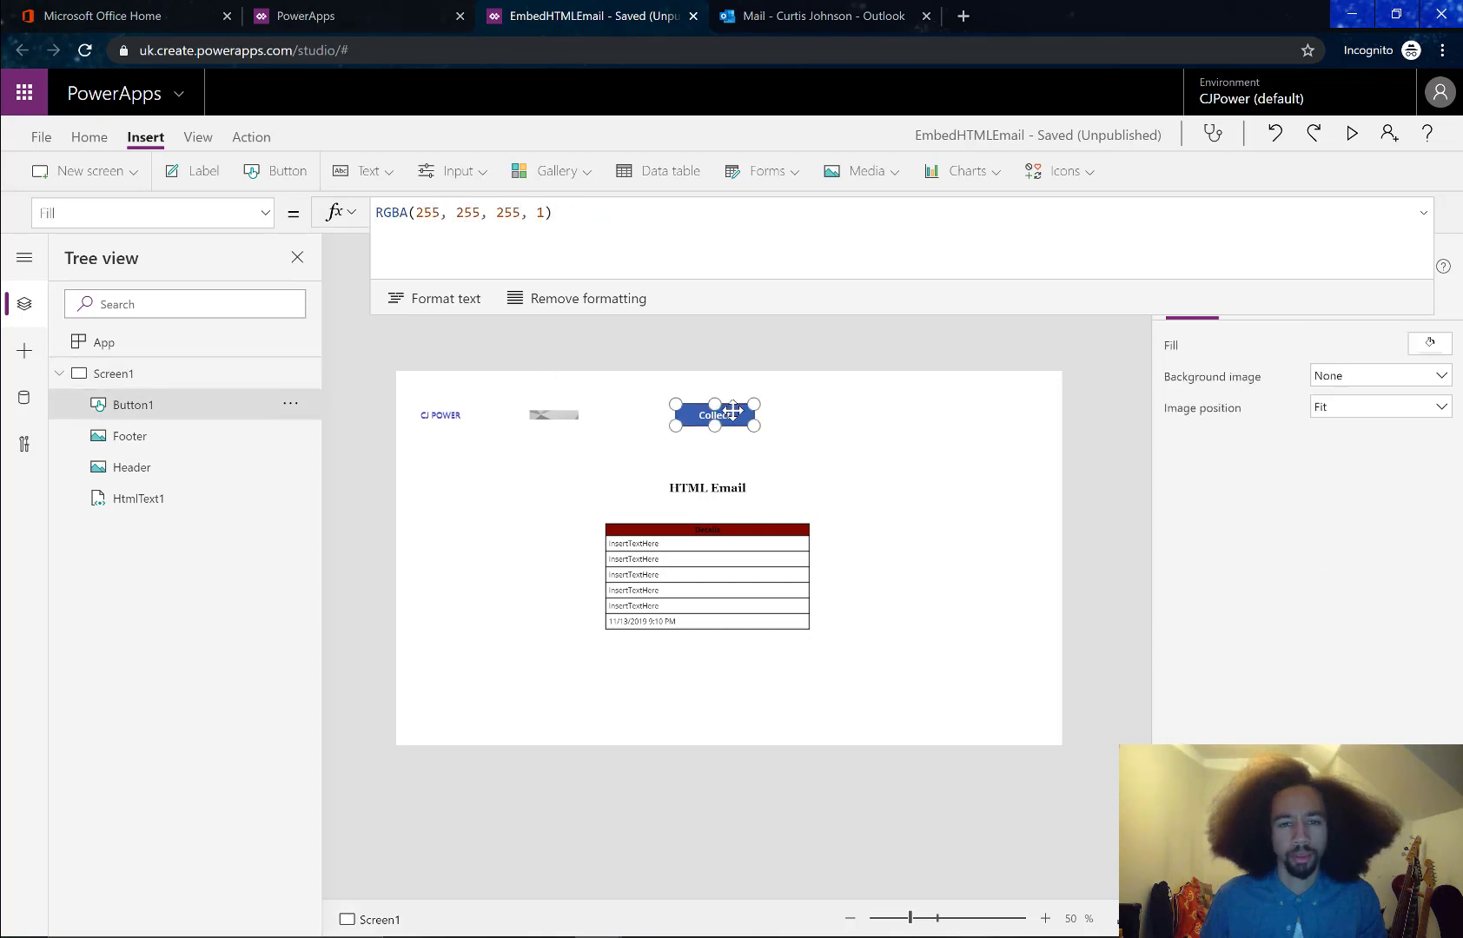
{"action": "left_click", "coordinate": [1020, 219]}
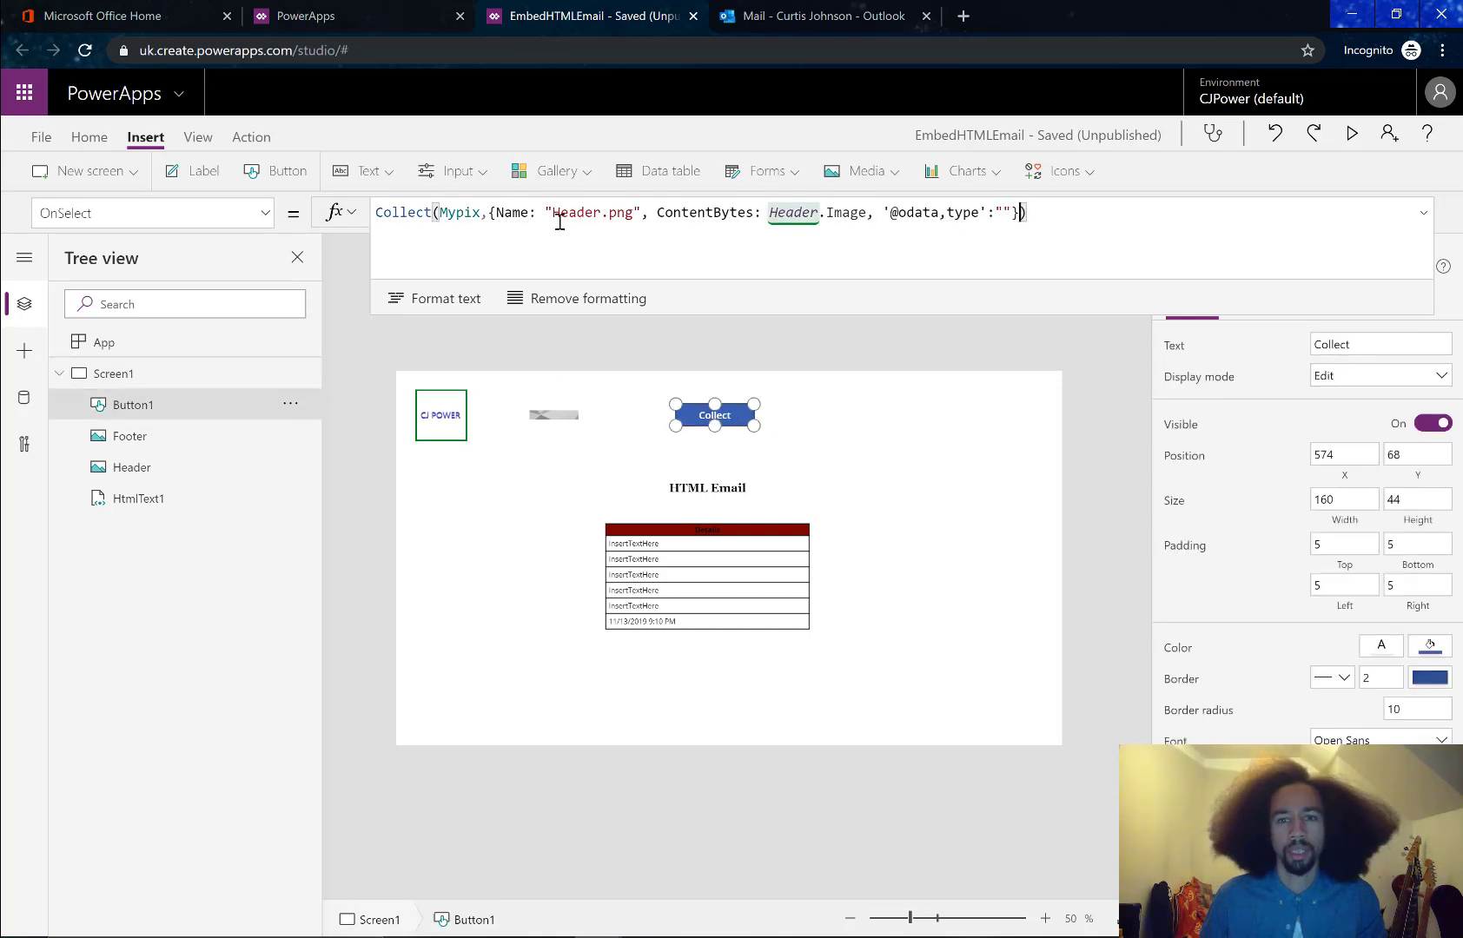
{"action": "left_click", "coordinate": [488, 216], "text": "shift"}
{"action": "key", "text": "ctrl+c"}
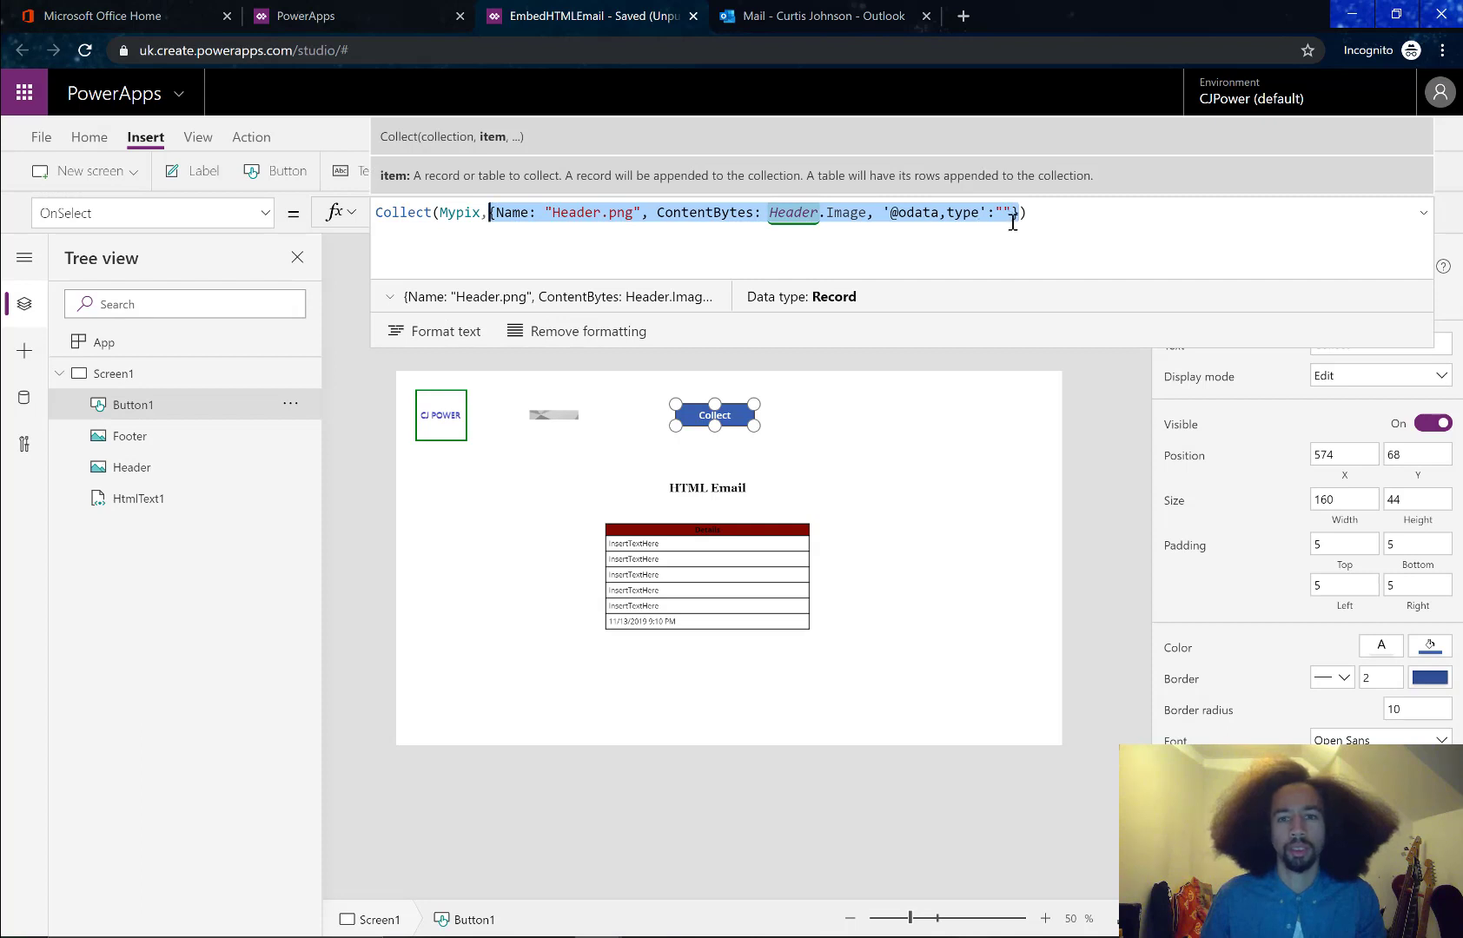
{"action": "left_click", "coordinate": [1025, 215]}
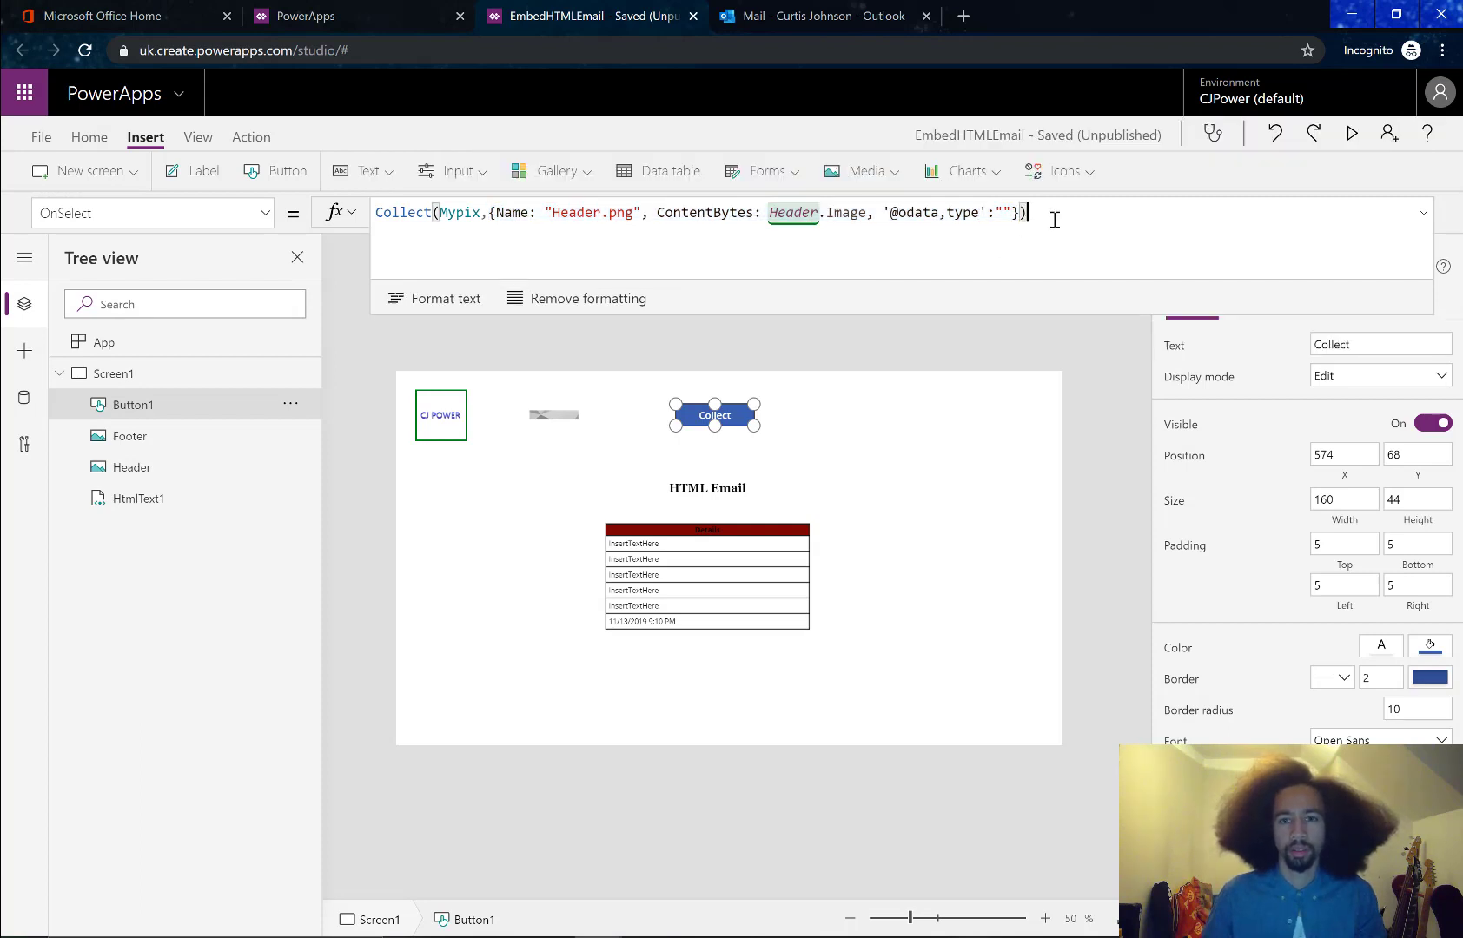
{"action": "key", "text": "Left"}
{"action": "type", "text": ","}
{"action": "key", "text": "ctrl+v"}
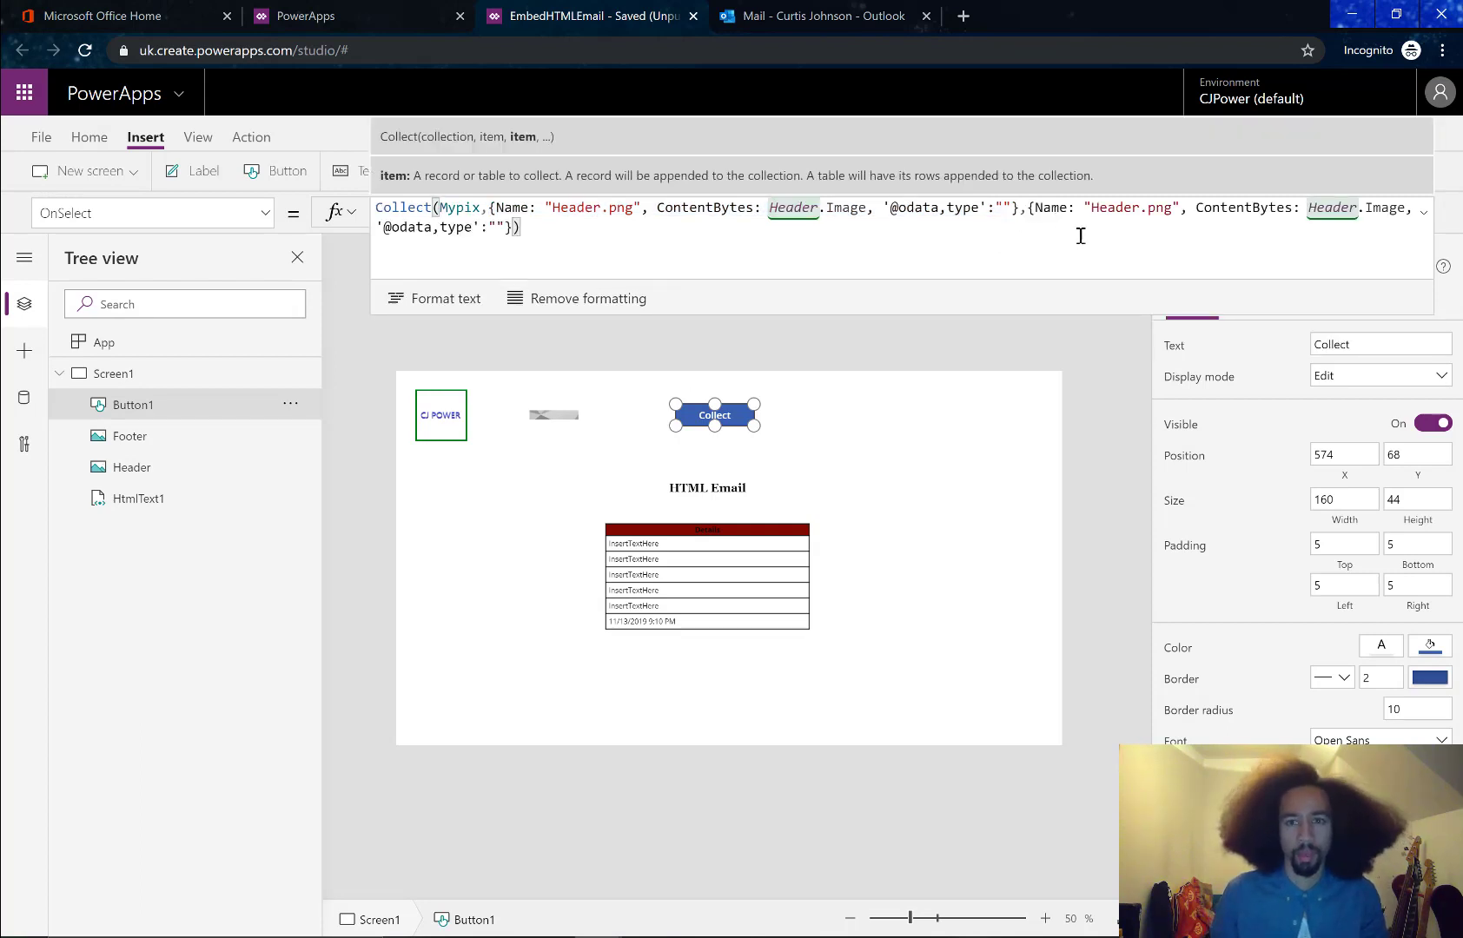
Rename the copied record to Footer.png and point its ContentBytes at Footer.Image
{"action": "left_click", "coordinate": [1131, 206]}
{"action": "double_click", "coordinate": [1131, 207]}
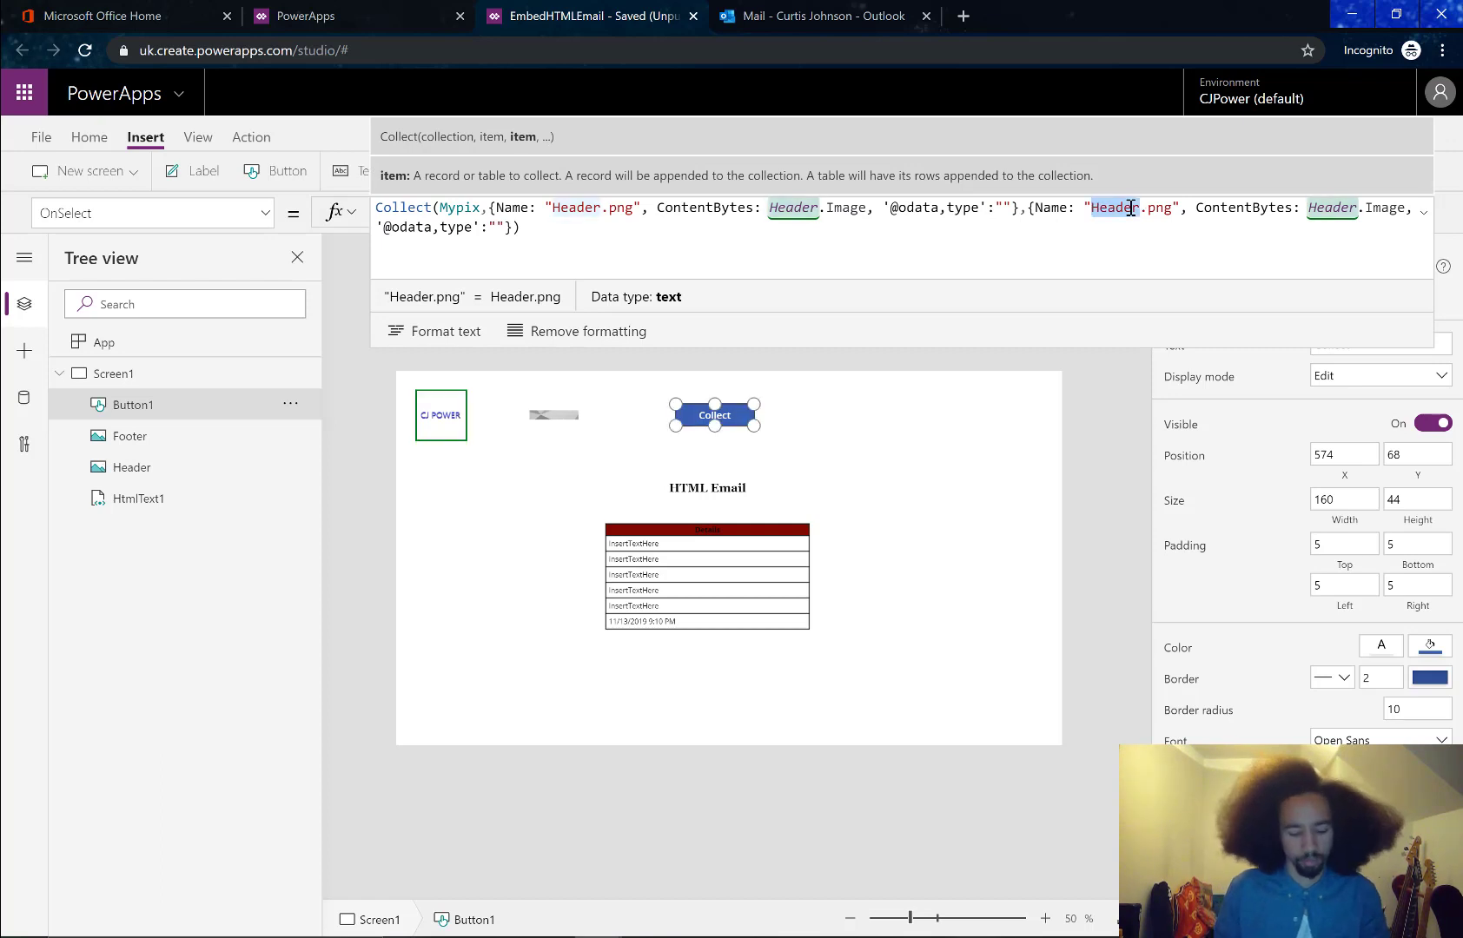
{"action": "type", "text": "Footer"}
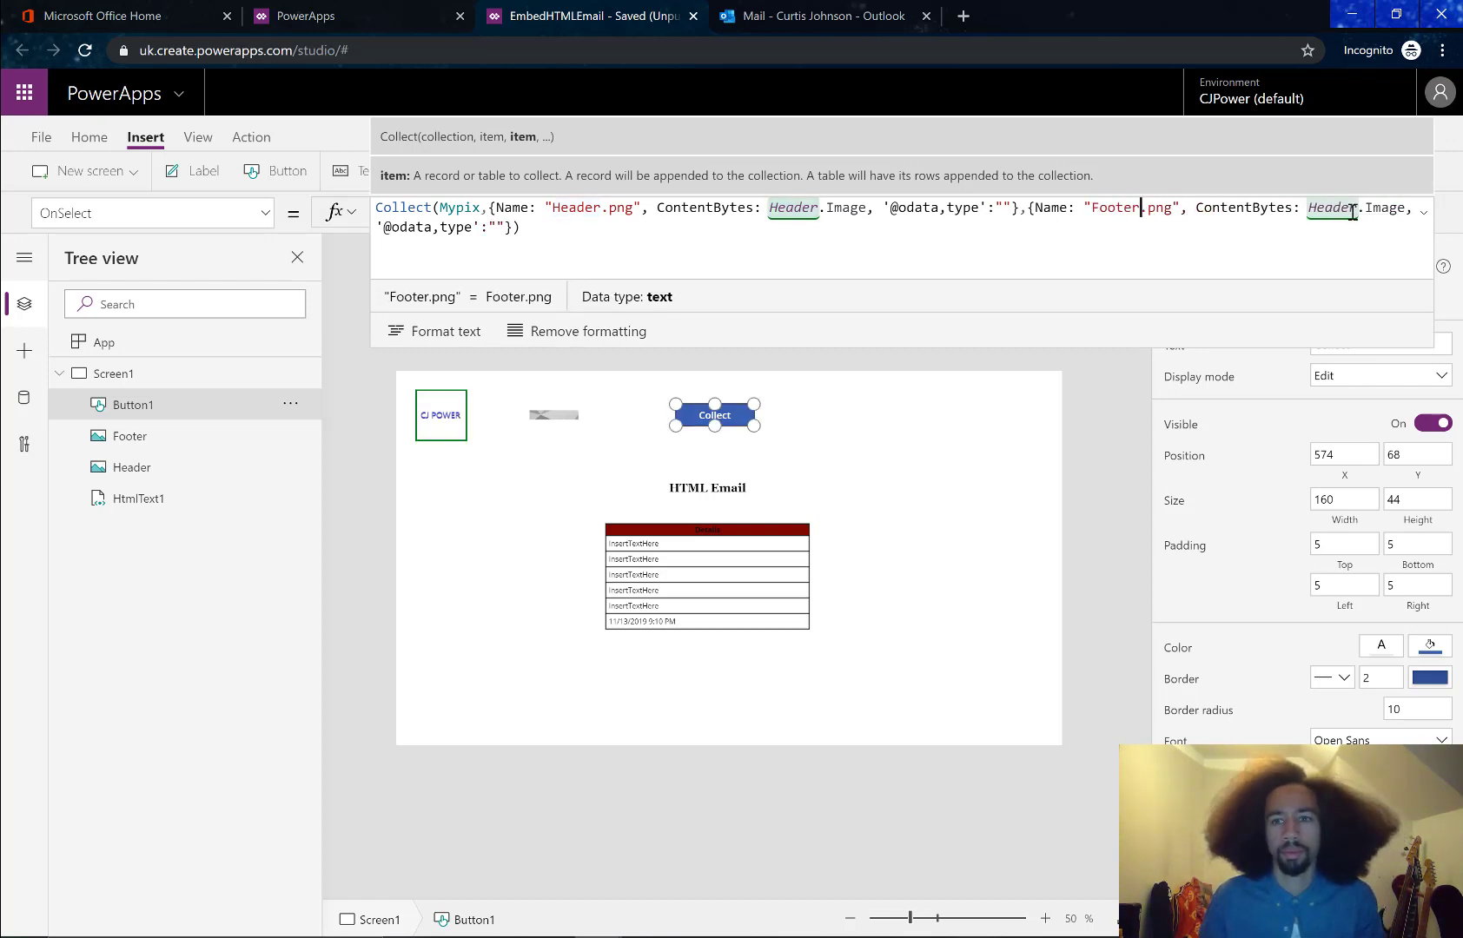
{"action": "left_click", "coordinate": [1353, 212]}
{"action": "key", "text": "Right"}
{"action": "key", "text": "ctrl+shift+Left"}
{"action": "type", "text": "F"}
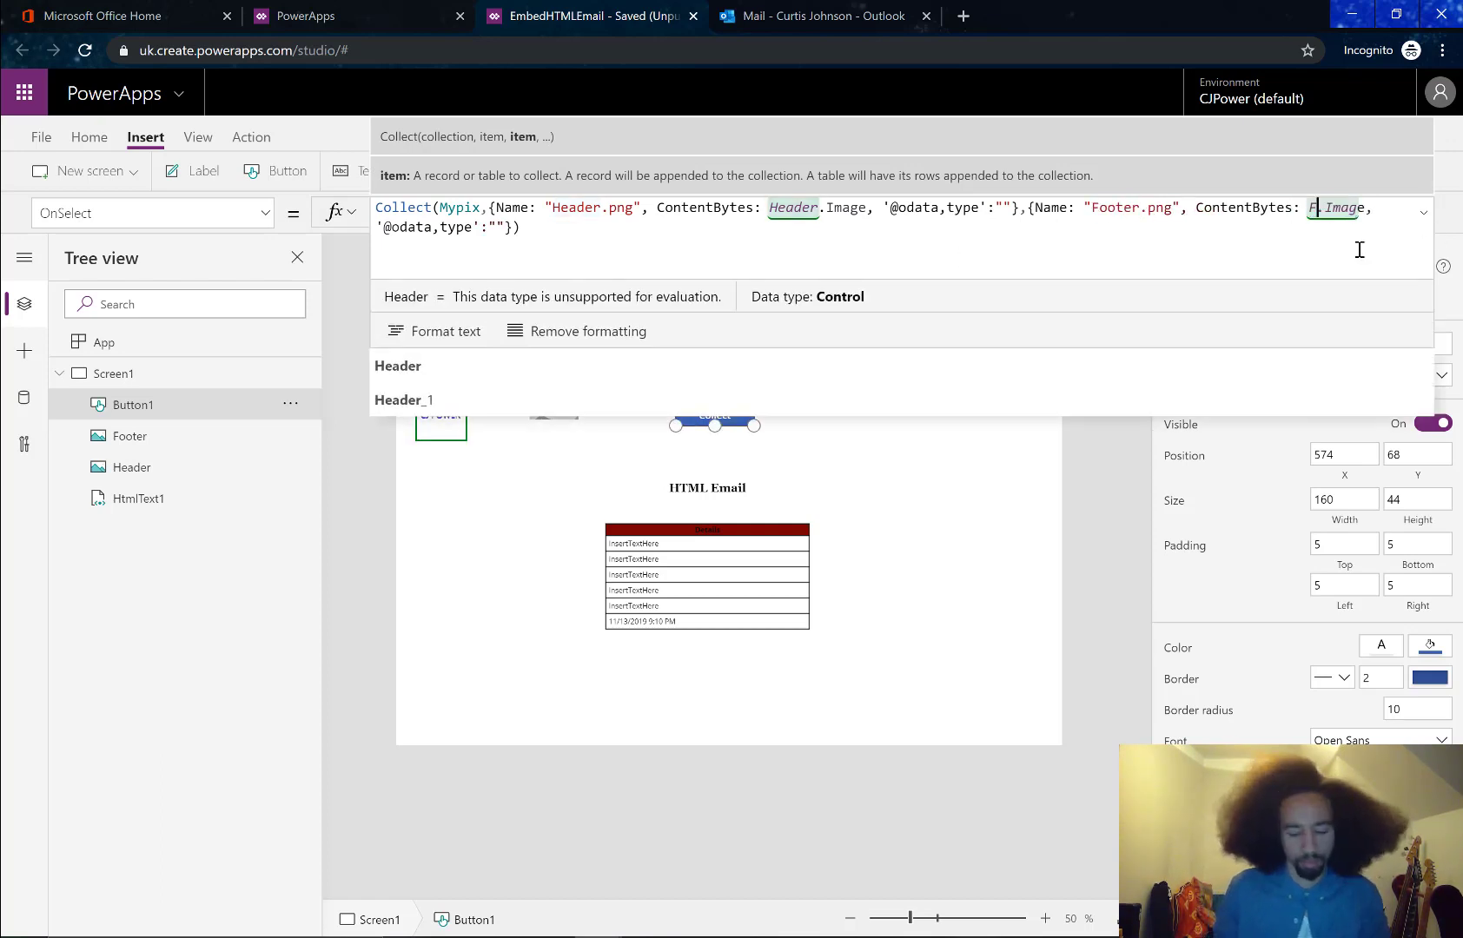
{"action": "type", "text": "ooter"}
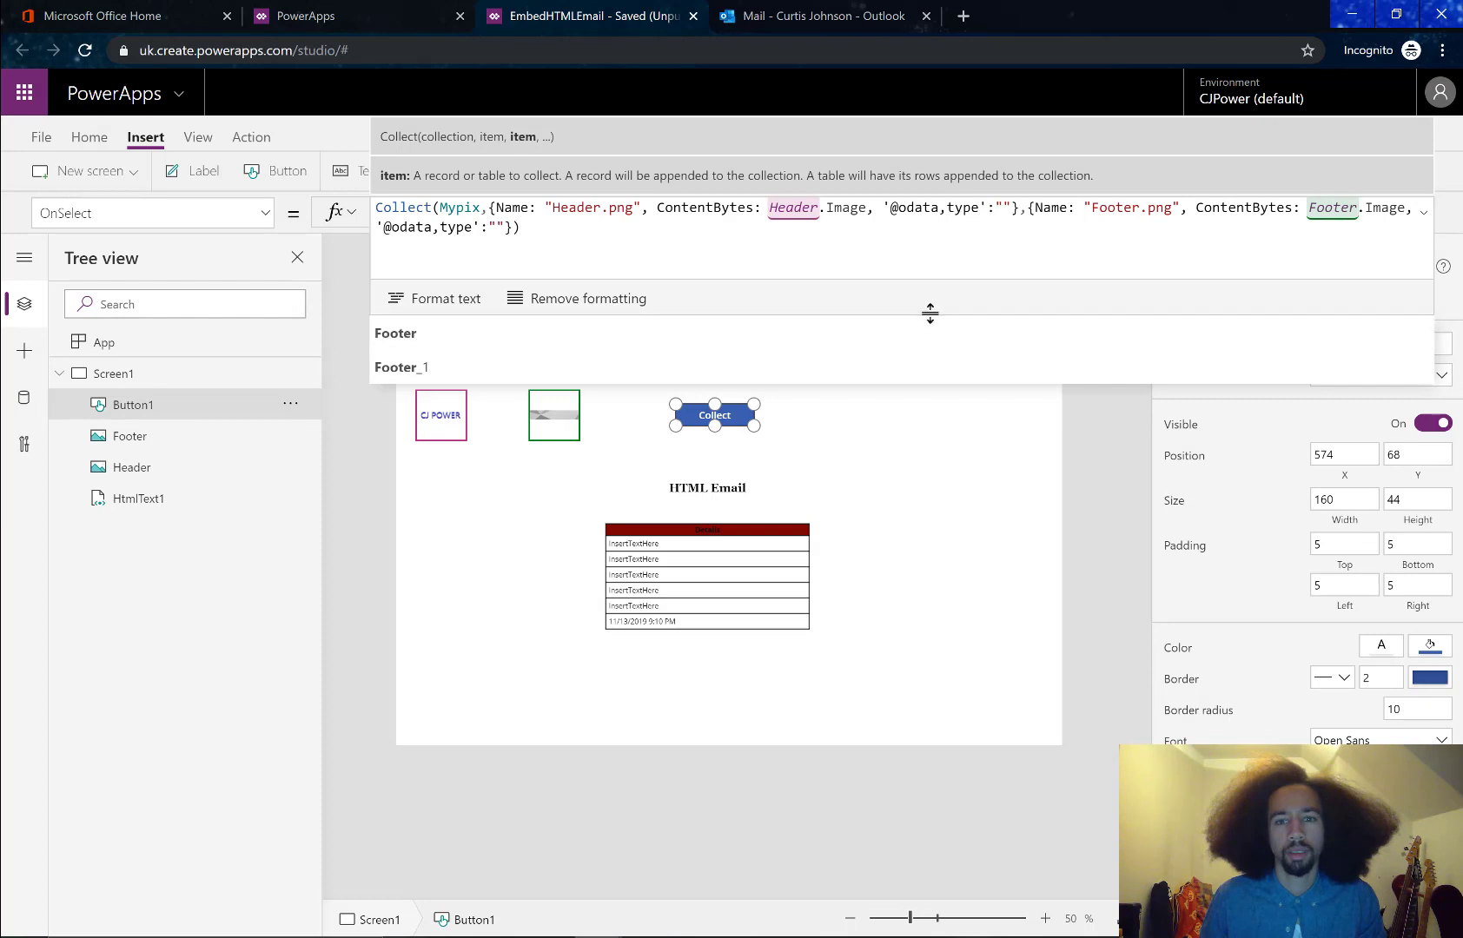
{"action": "left_click", "coordinate": [816, 420]}
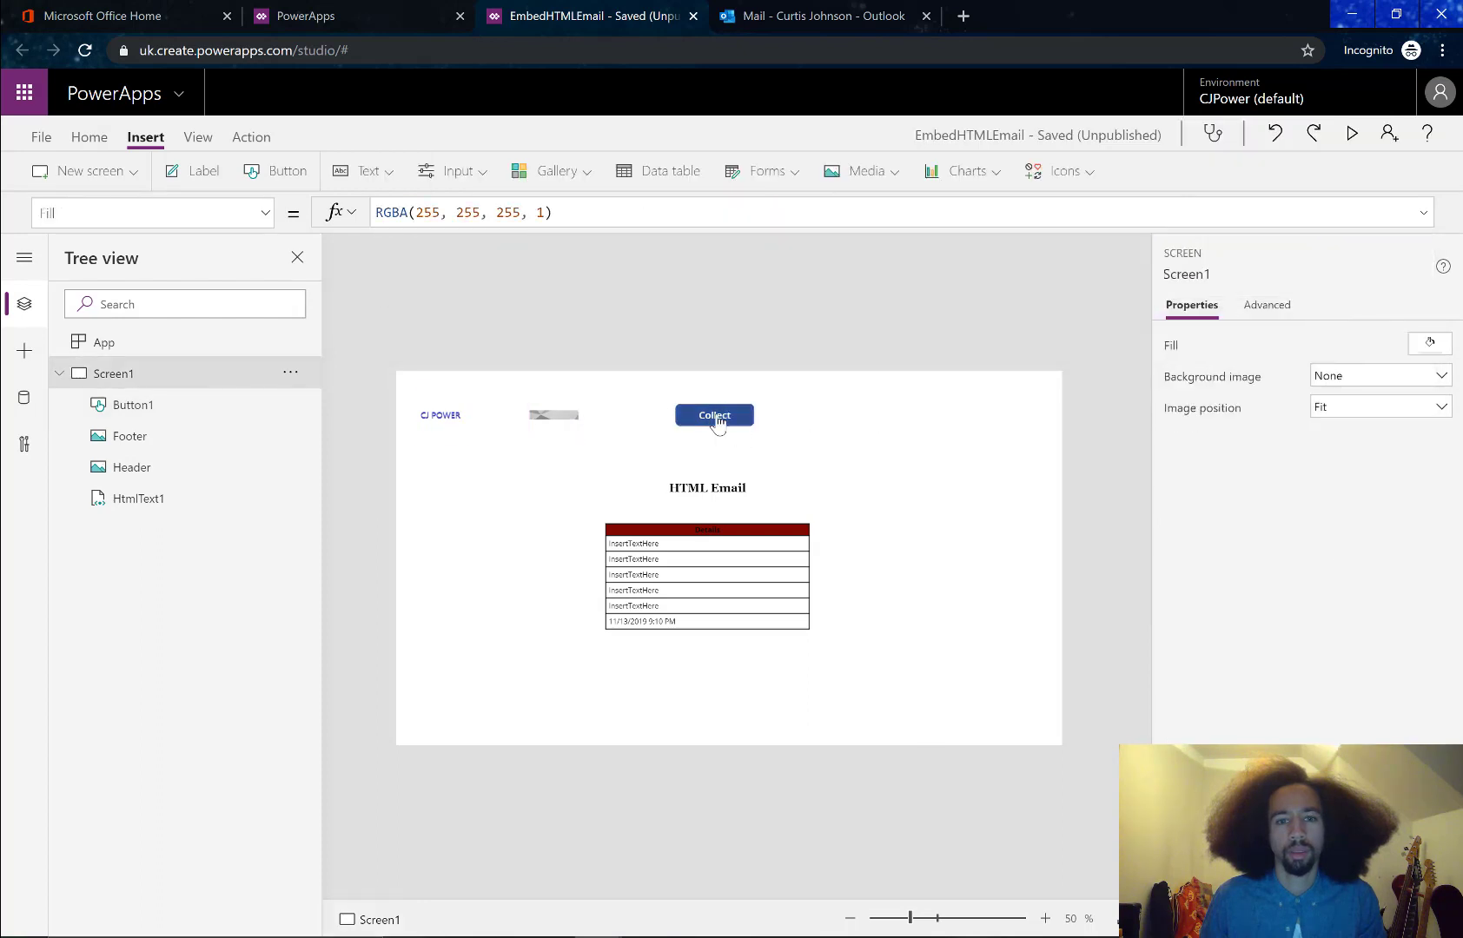
Change the Collect button's formula from Collect to ClearCollect
{"action": "left_click", "coordinate": [727, 418]}
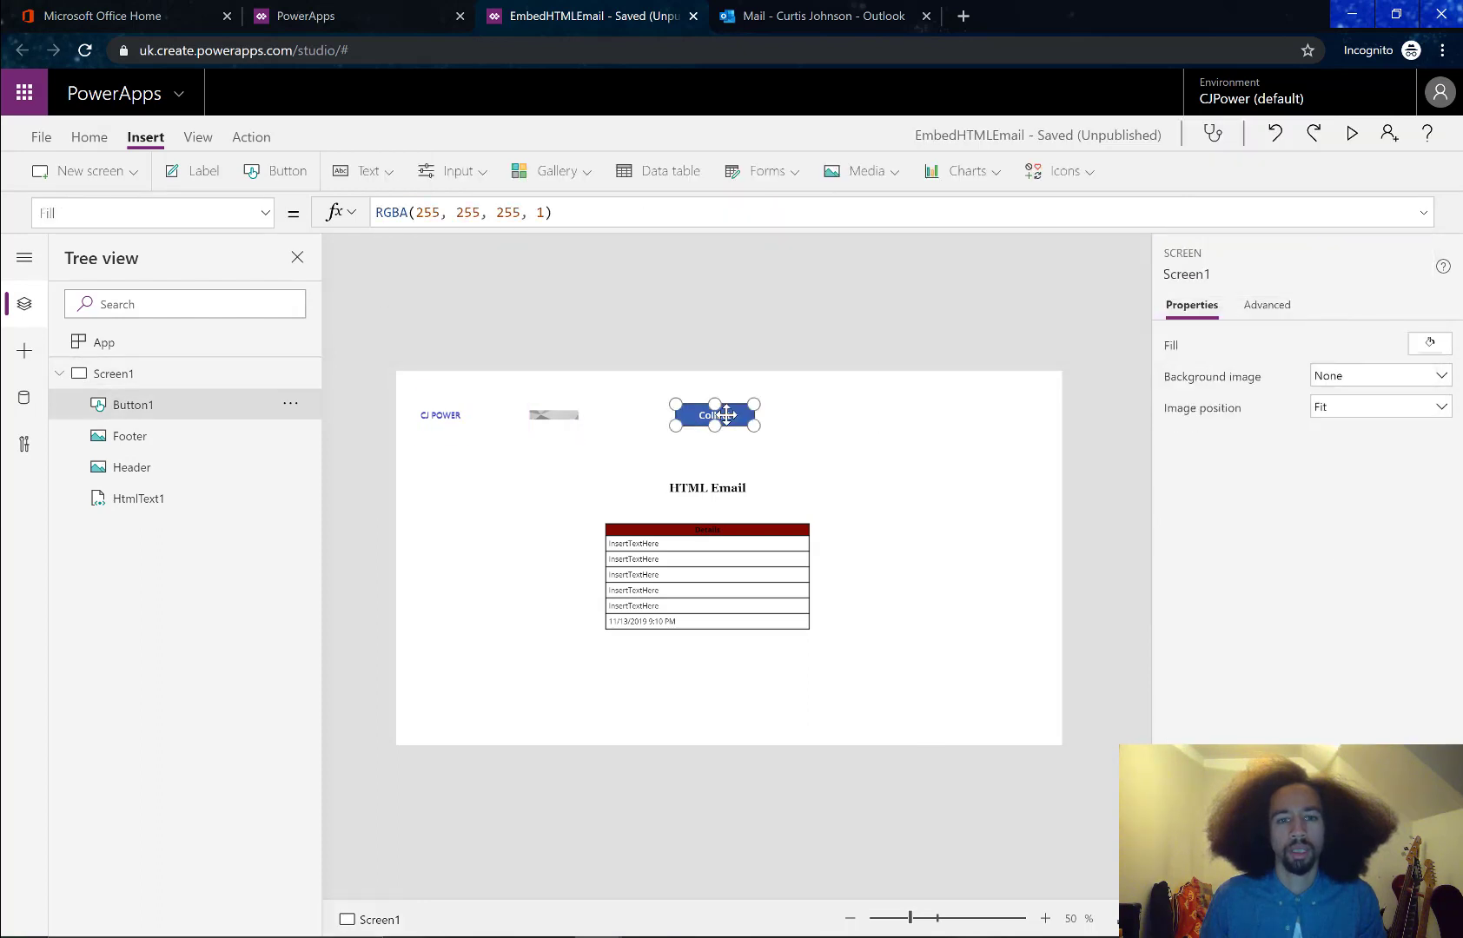
{"action": "left_click", "coordinate": [376, 209]}
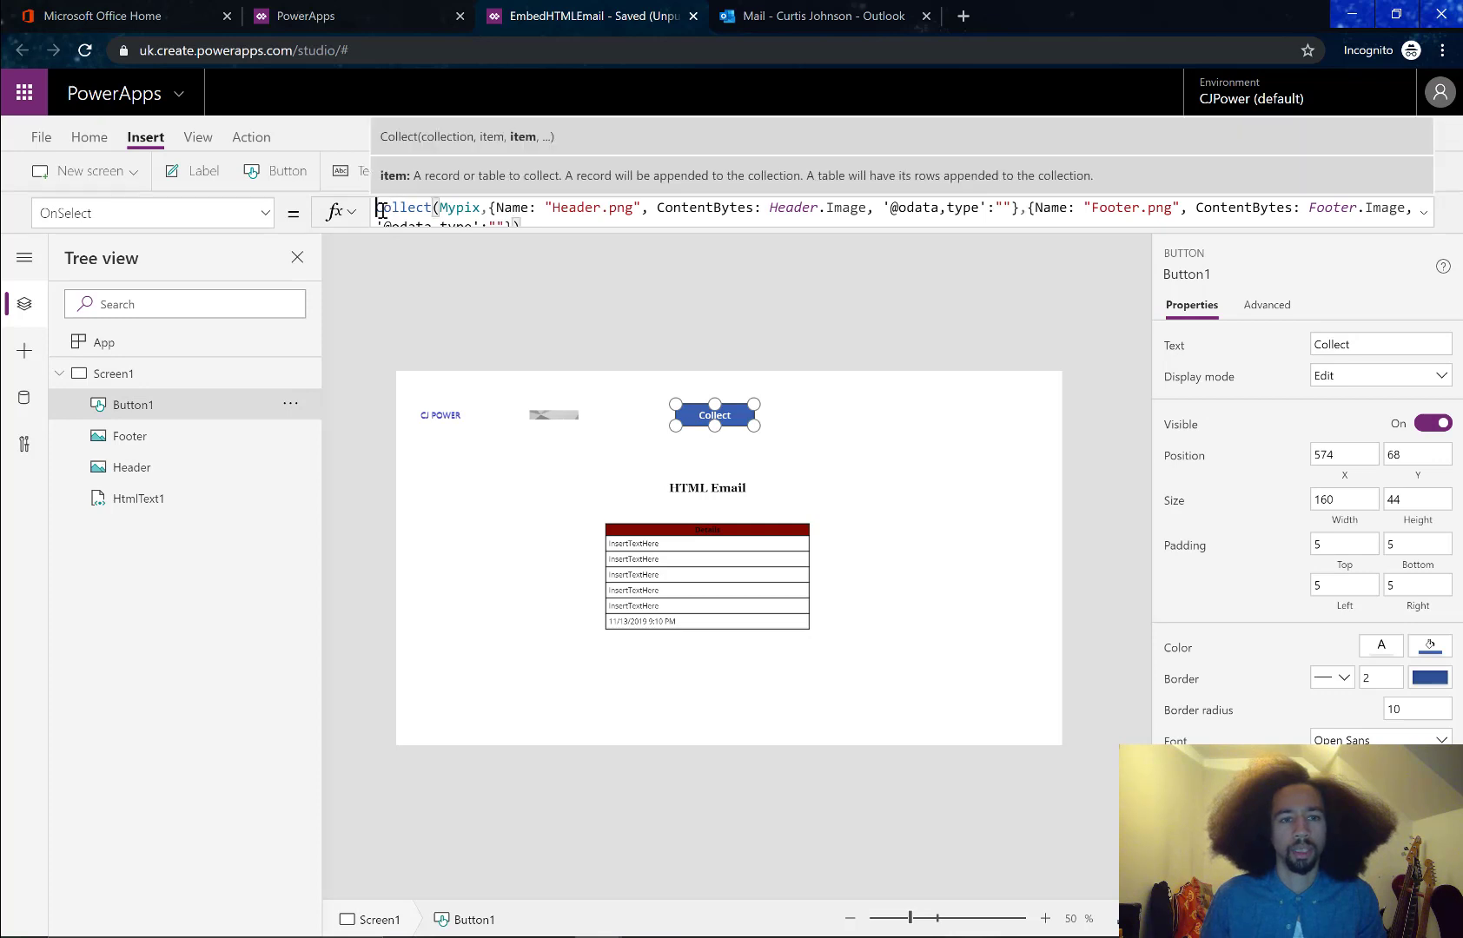
{"action": "type", "text": "ClearCollect("}
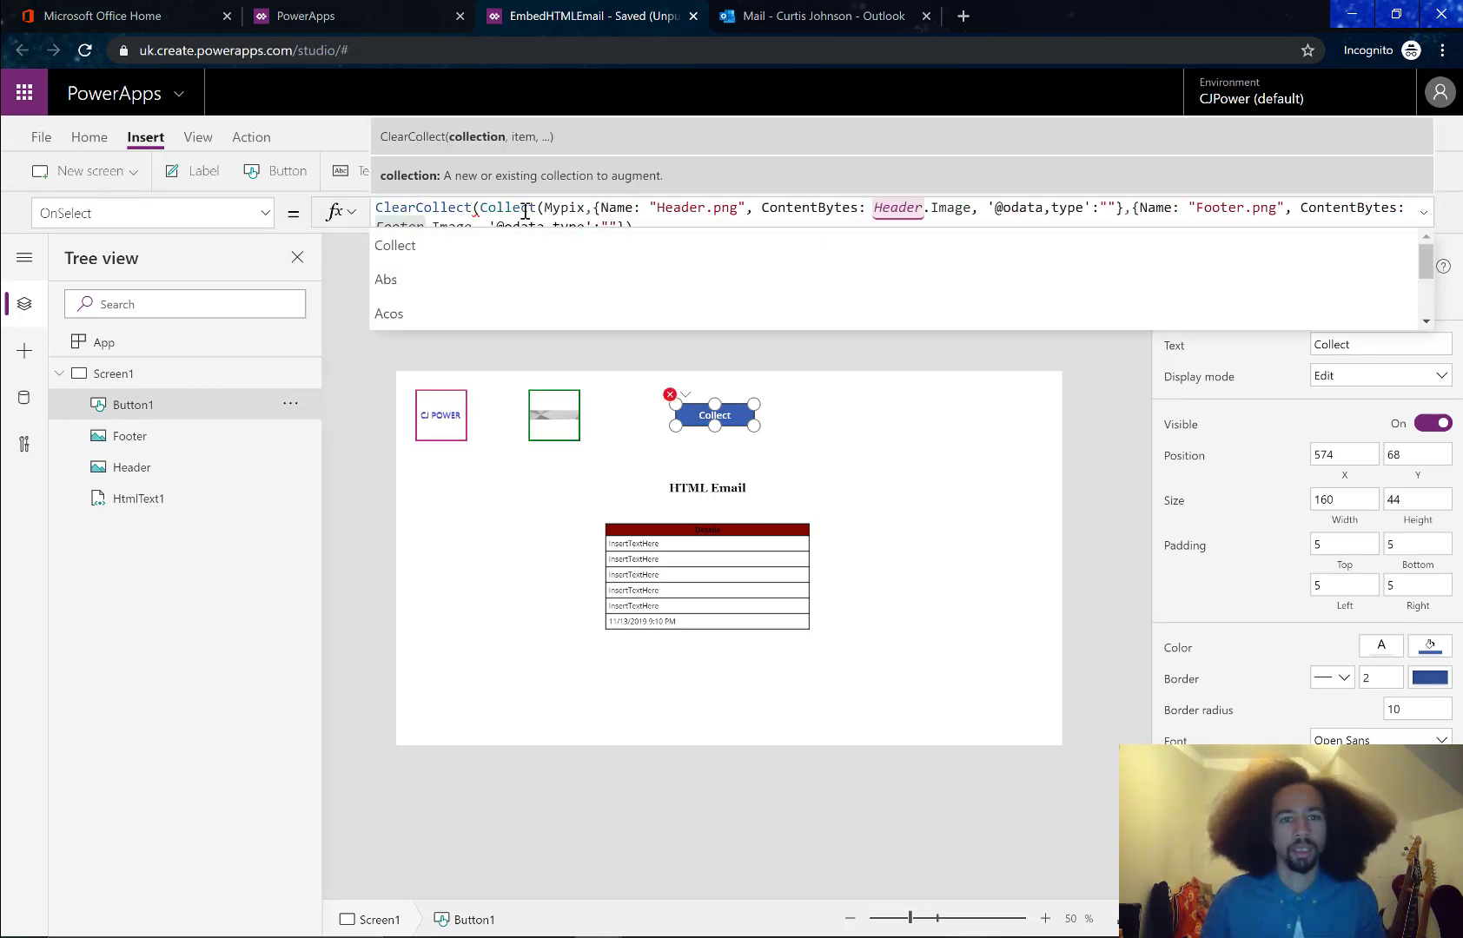
{"action": "key", "text": "ctrl+shift+Left"}
{"action": "key", "text": "BackSpace"}
{"action": "key", "text": "BackSpace"}
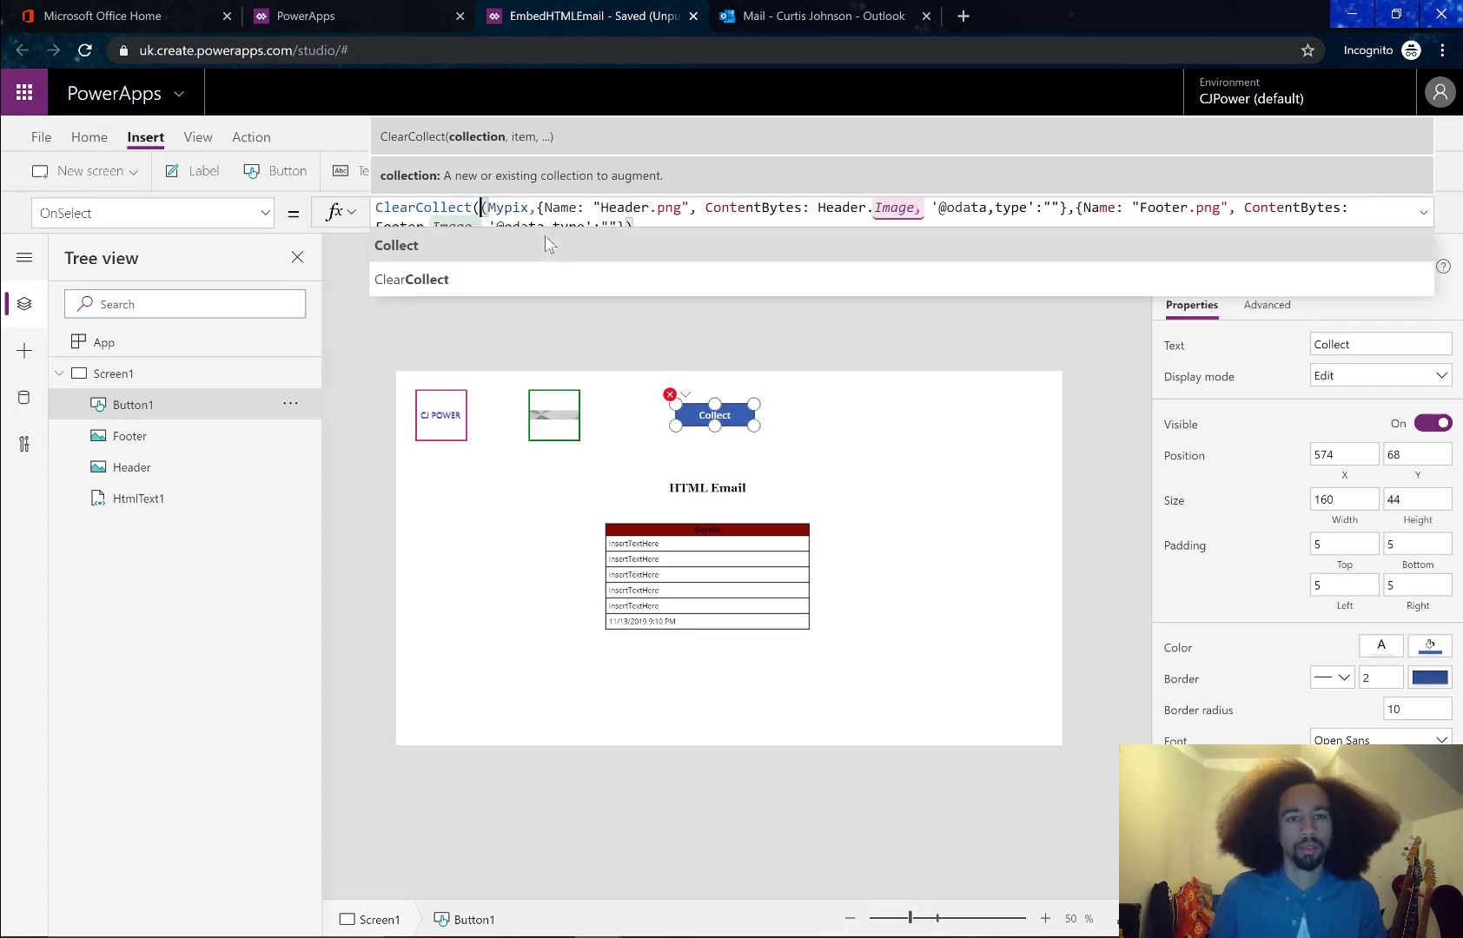
Run the Collect button and confirm Mypix holds only Header.png and Footer.png
{"action": "left_click", "coordinate": [702, 430]}
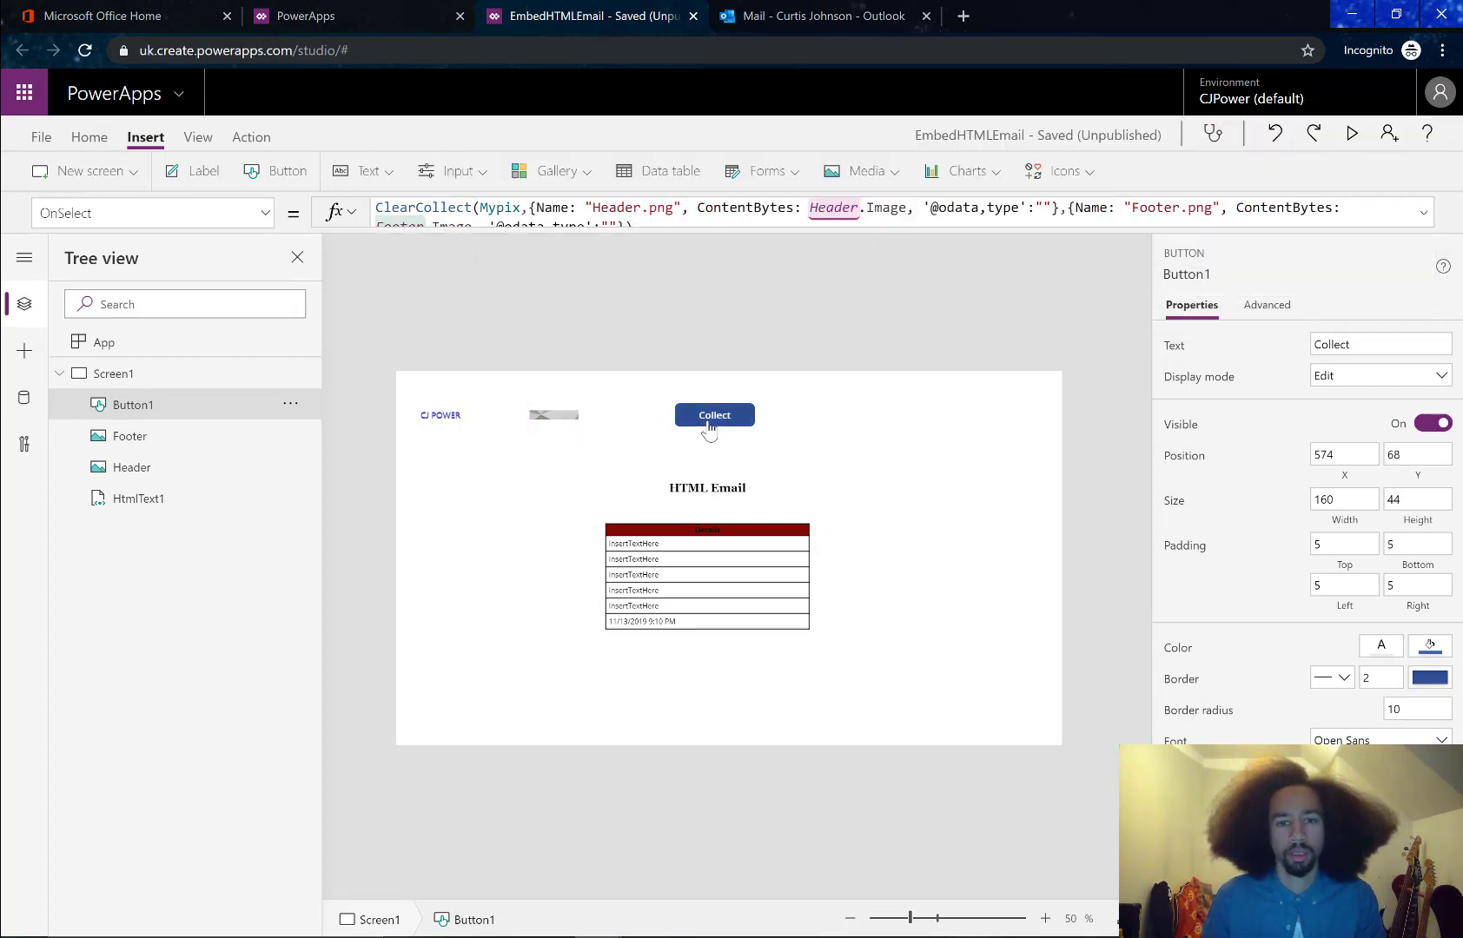
{"action": "left_click", "coordinate": [41, 137]}
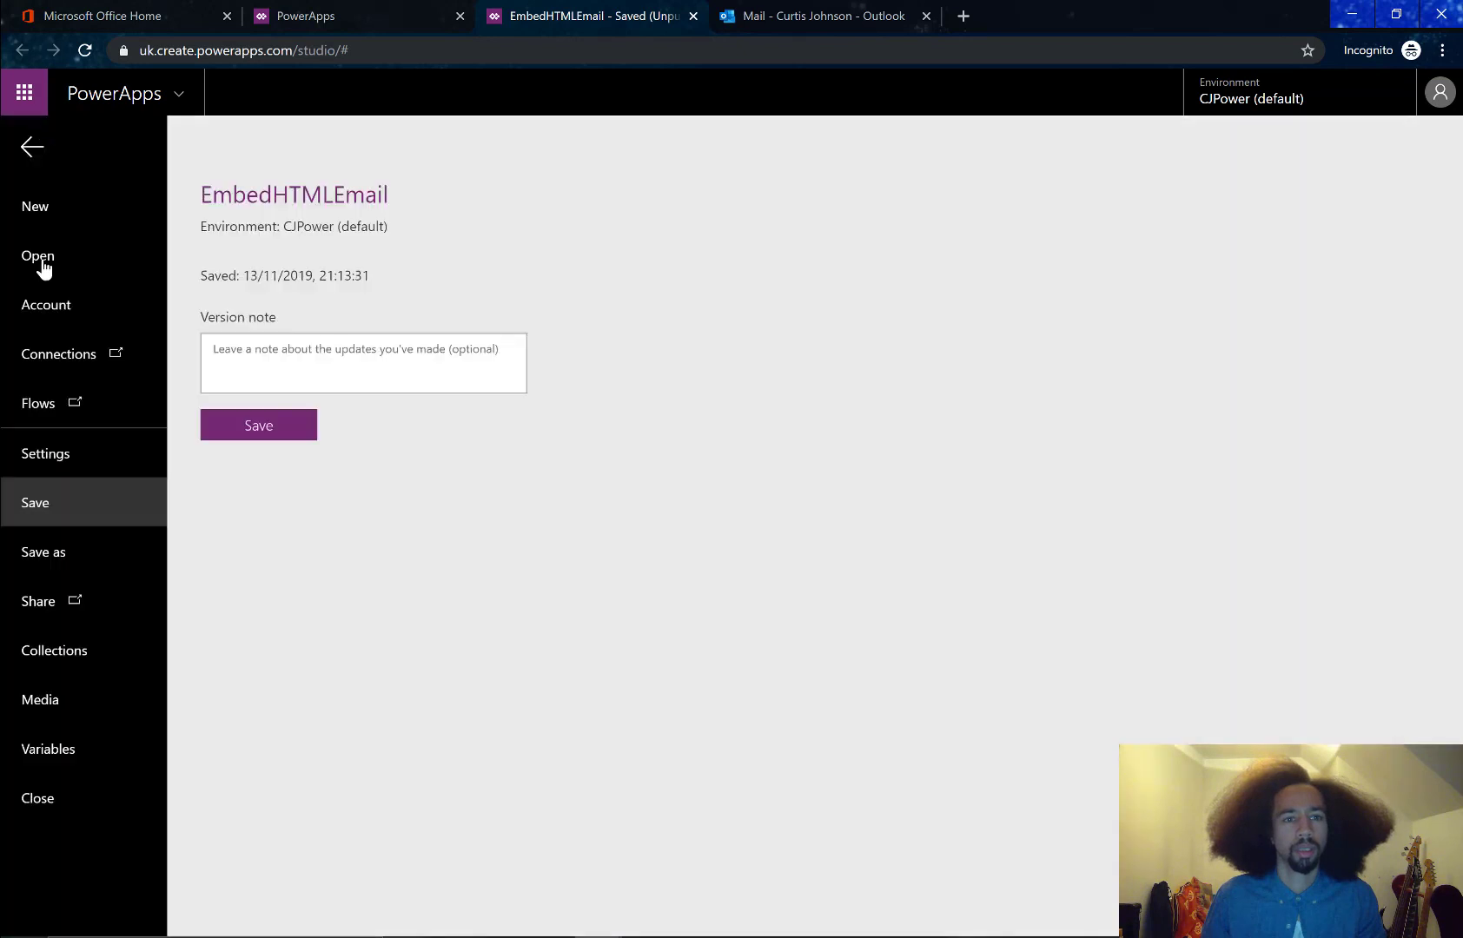
{"action": "left_click", "coordinate": [53, 647]}
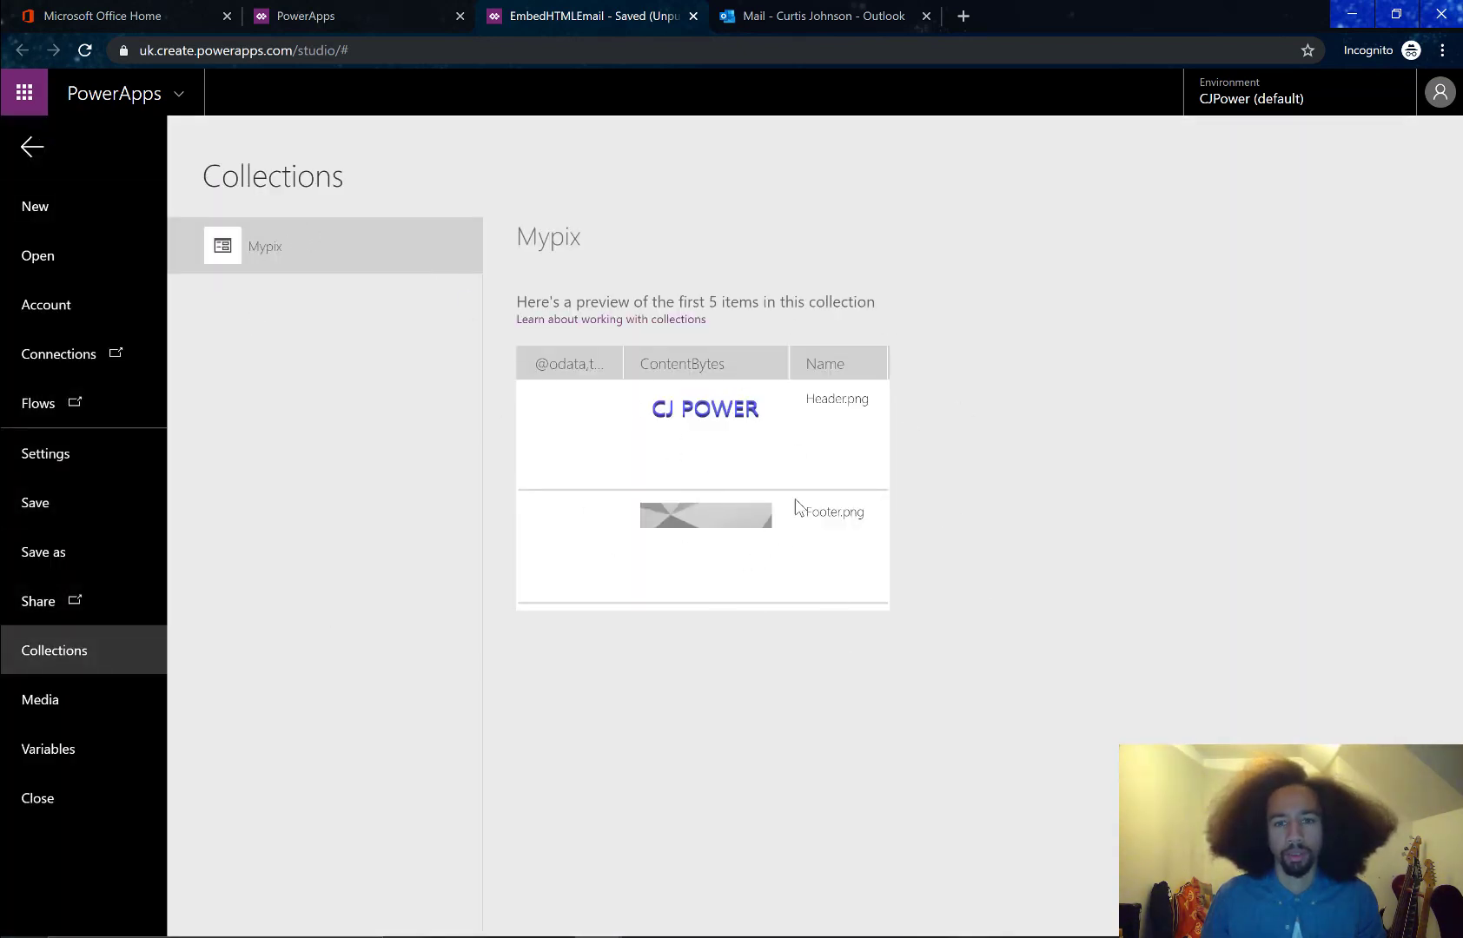
{"action": "left_click", "coordinate": [32, 149]}
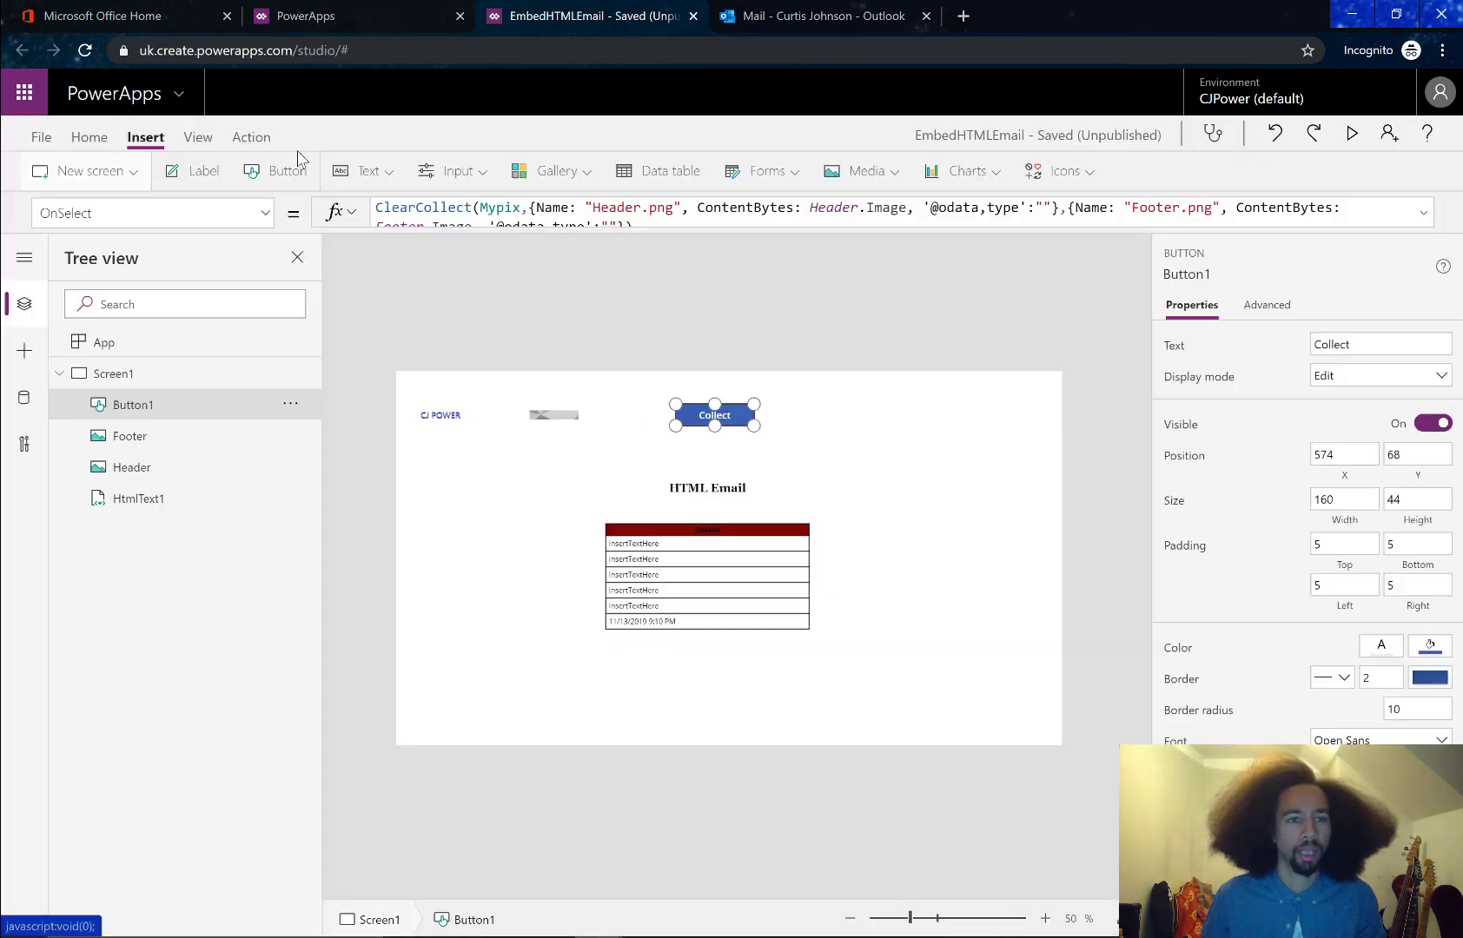
Resize HtmlText1 from its top edge to Y 240 and height 400
{"action": "left_click", "coordinate": [795, 714]}
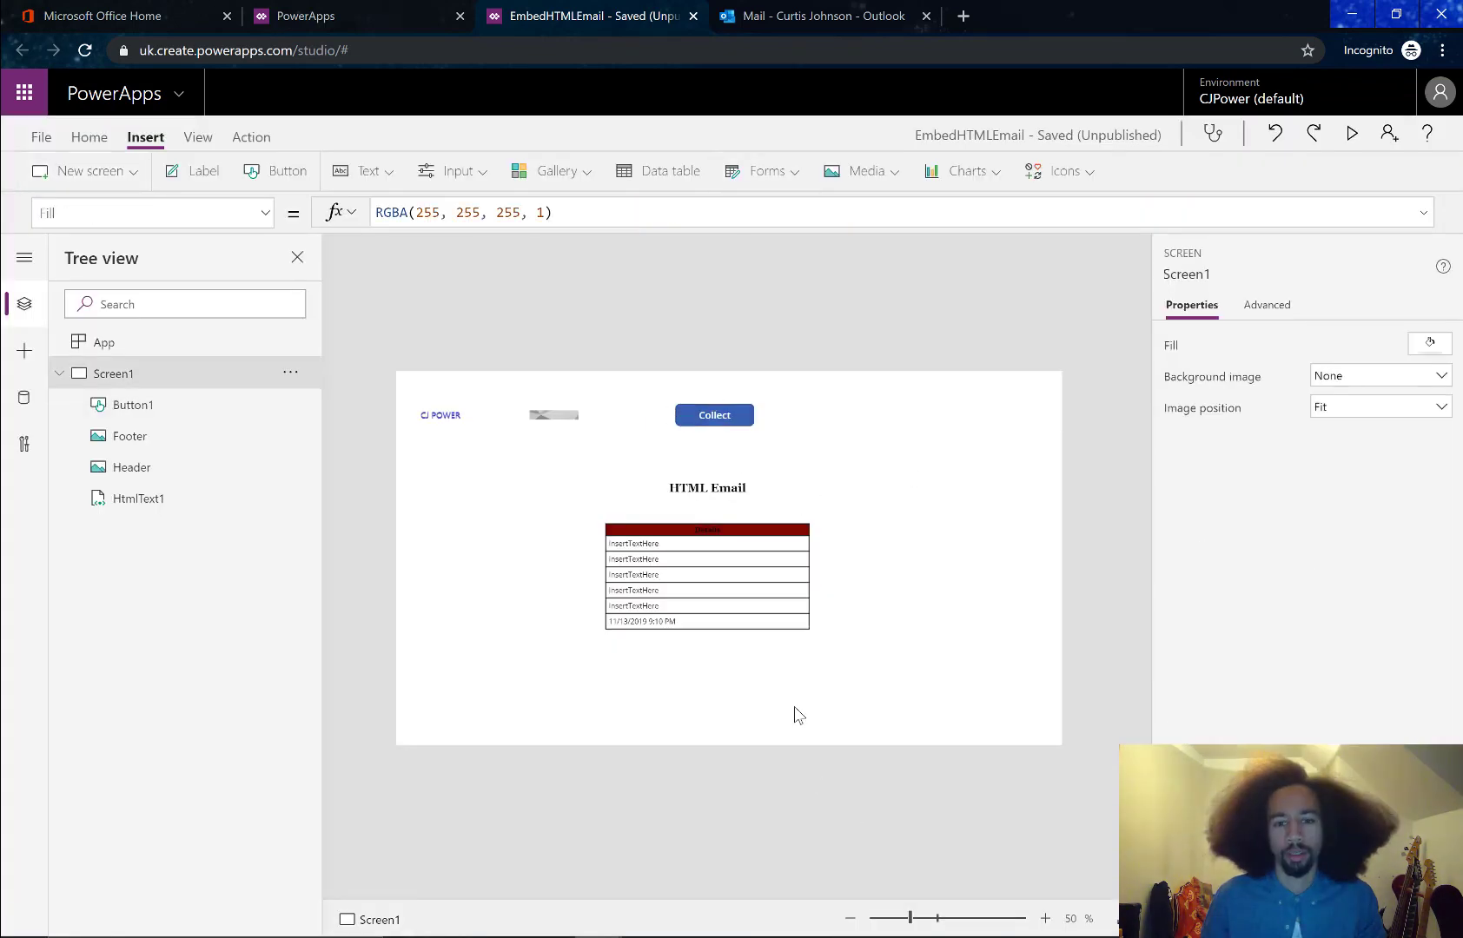
{"action": "left_click", "coordinate": [743, 548]}
{"action": "left_click_drag", "start_coordinate": [793, 229], "coordinate": [708, 328]}
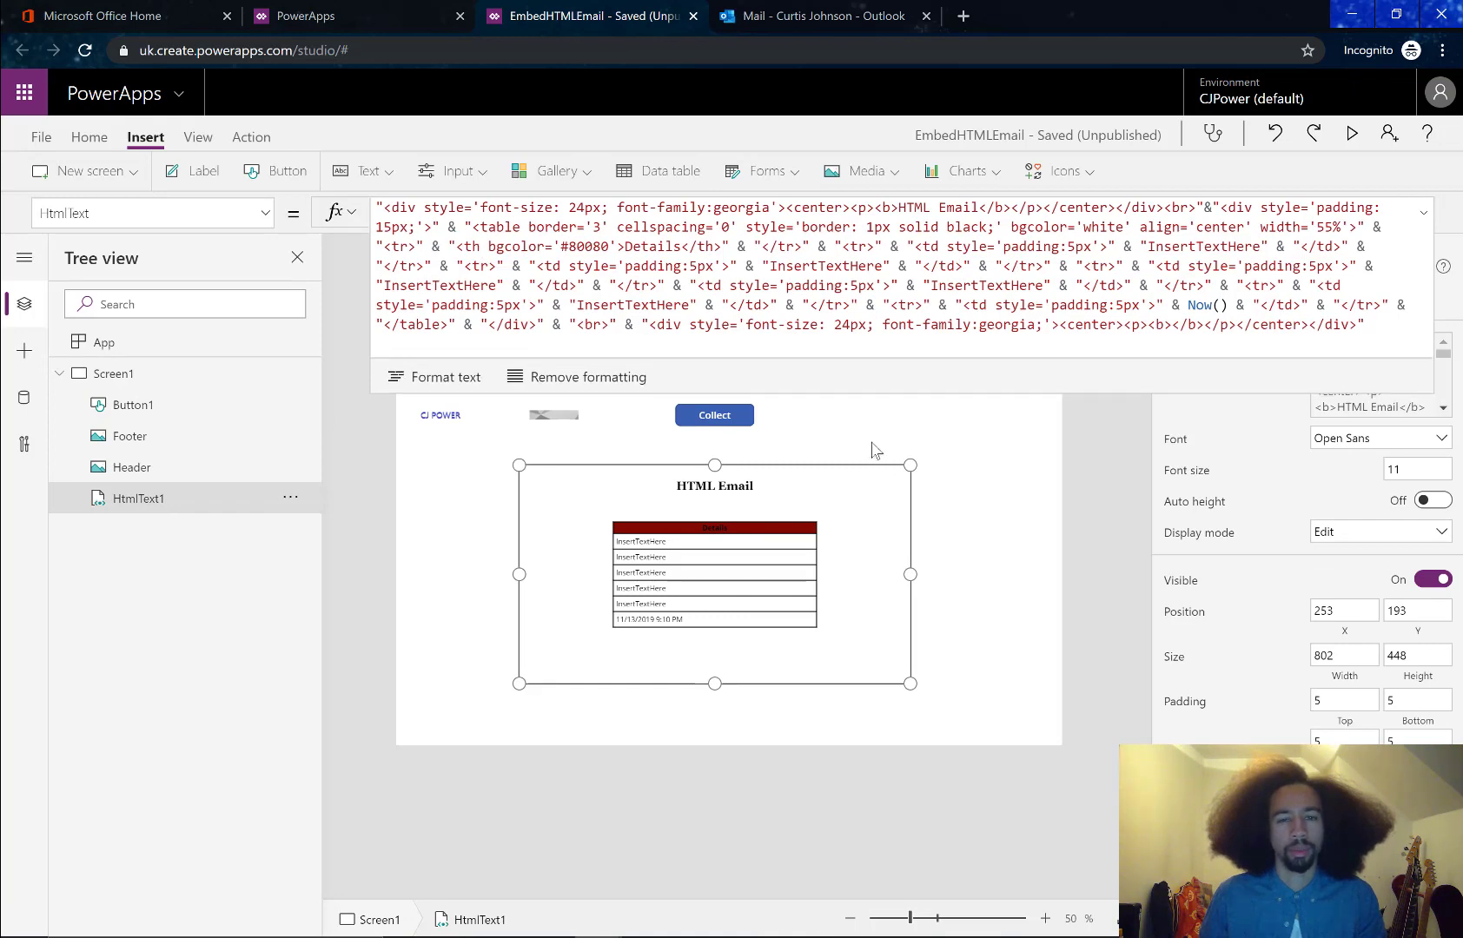
{"action": "left_click", "coordinate": [845, 446]}
{"action": "left_click", "coordinate": [771, 552]}
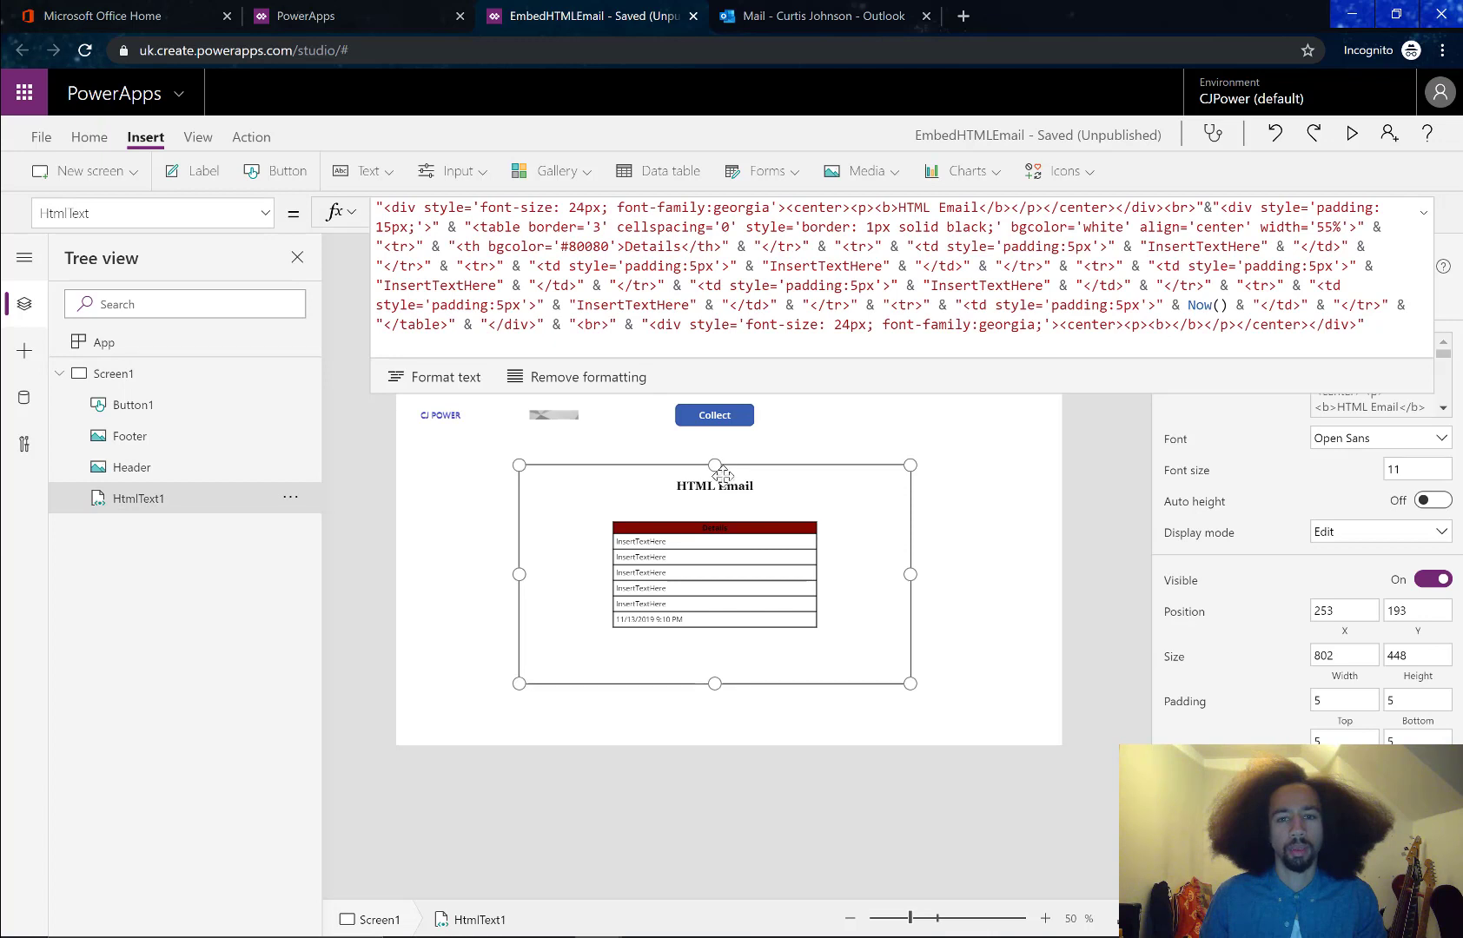
{"action": "mouse_move", "coordinate": [714, 464]}
{"action": "left_mouse_down"}
{"action": "mouse_move", "coordinate": [714, 538]}
{"action": "mouse_move", "coordinate": [730, 488]}
{"action": "left_mouse_up"}
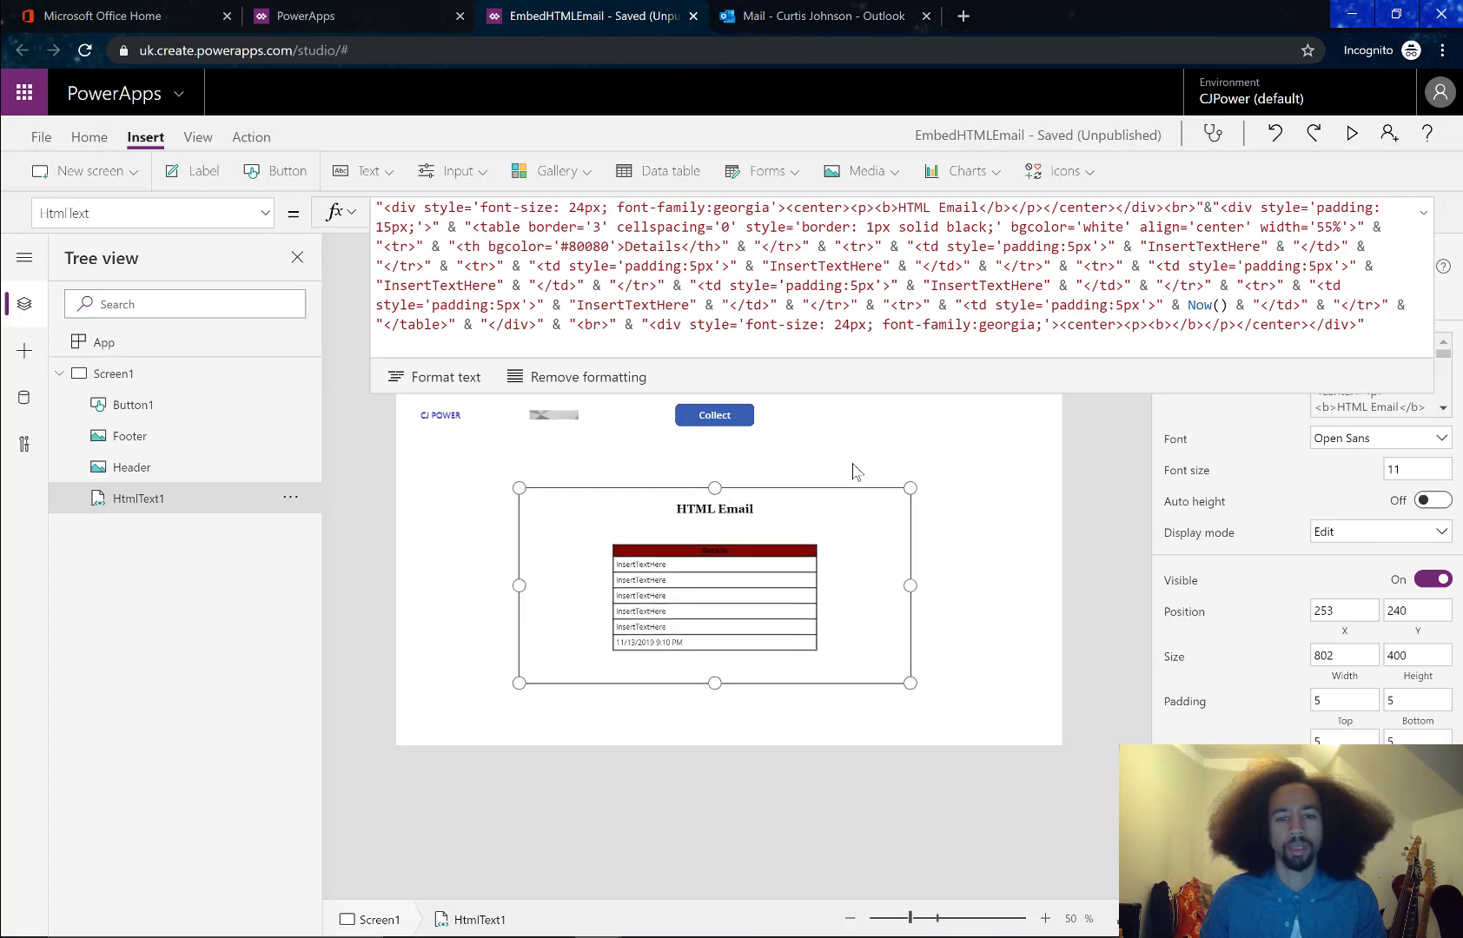
{"action": "left_click", "coordinate": [873, 411]}
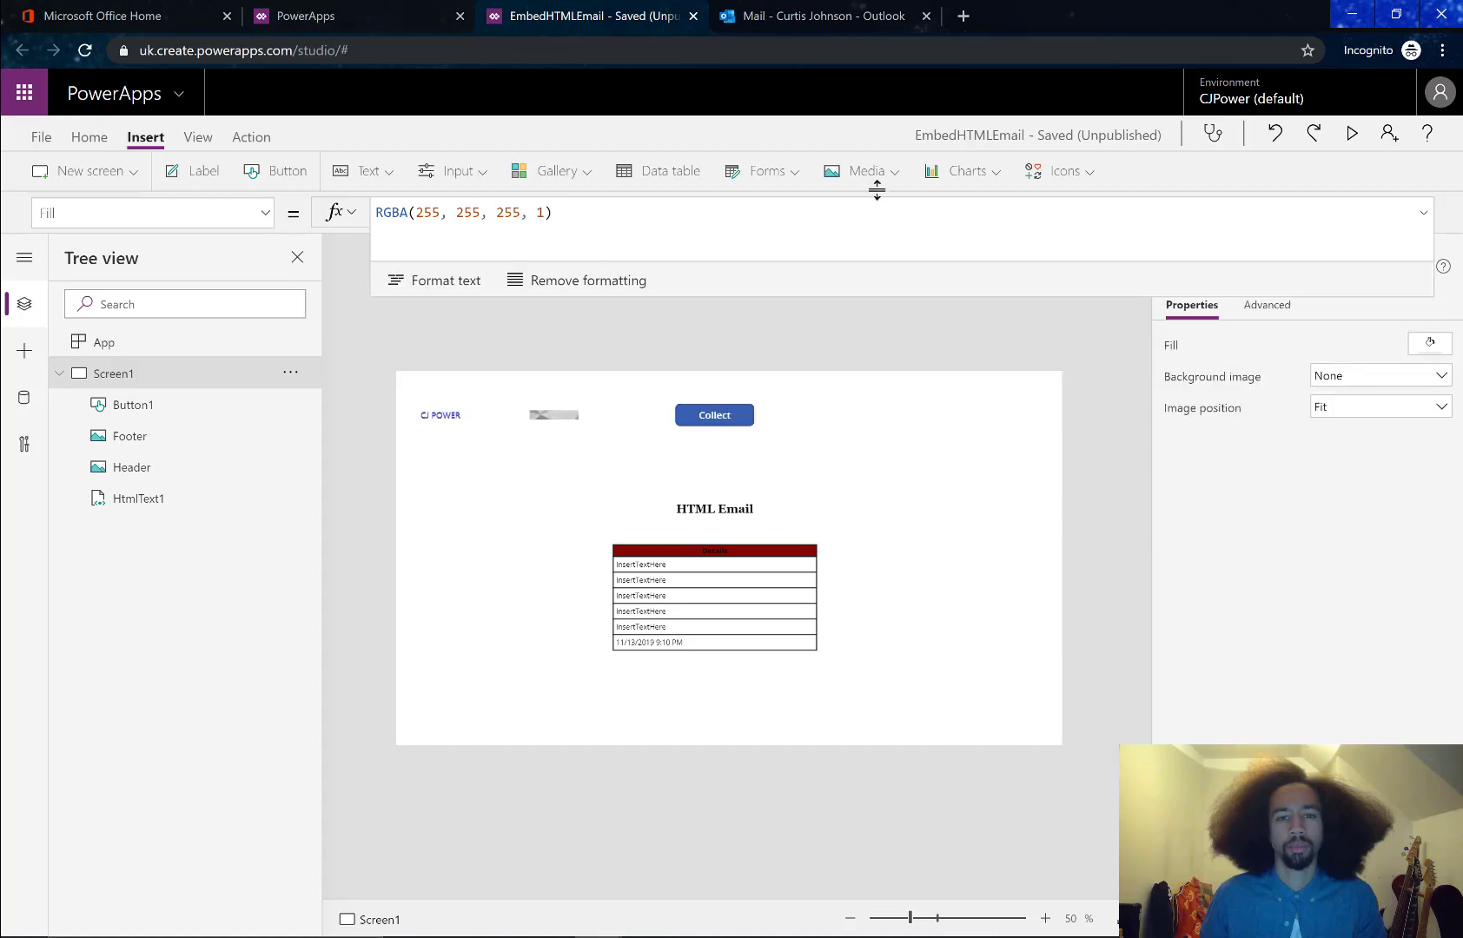
Insert an HTML text box and a copy, placing one under Collect and one below the table
{"action": "left_click", "coordinate": [346, 175]}
{"action": "left_click", "coordinate": [356, 283]}
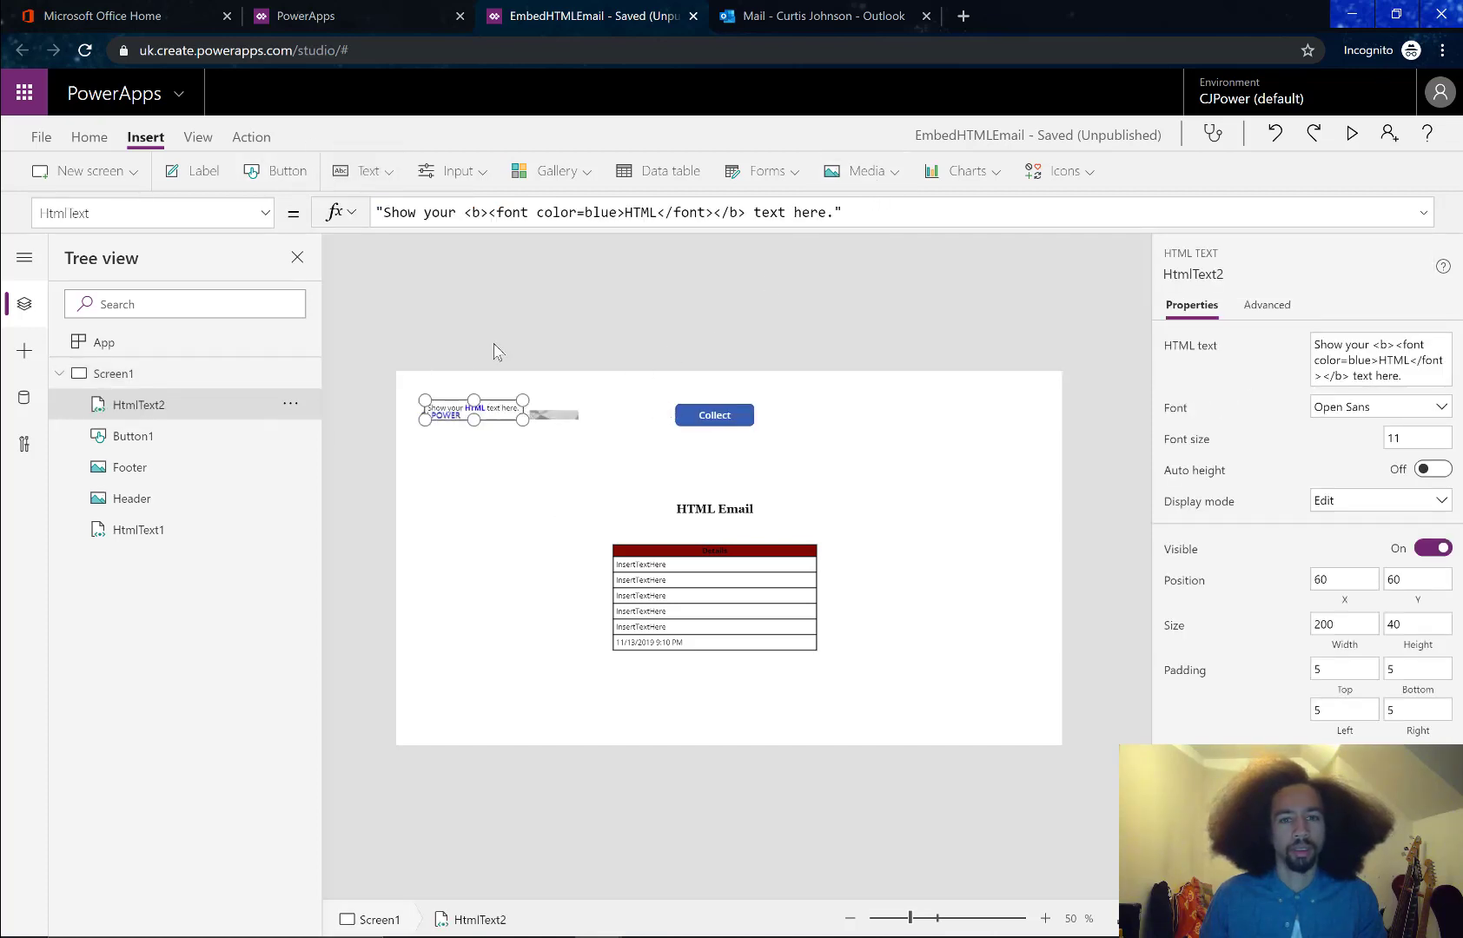
{"action": "key", "text": "ctrl+c"}
{"action": "key", "text": "ctrl+v"}
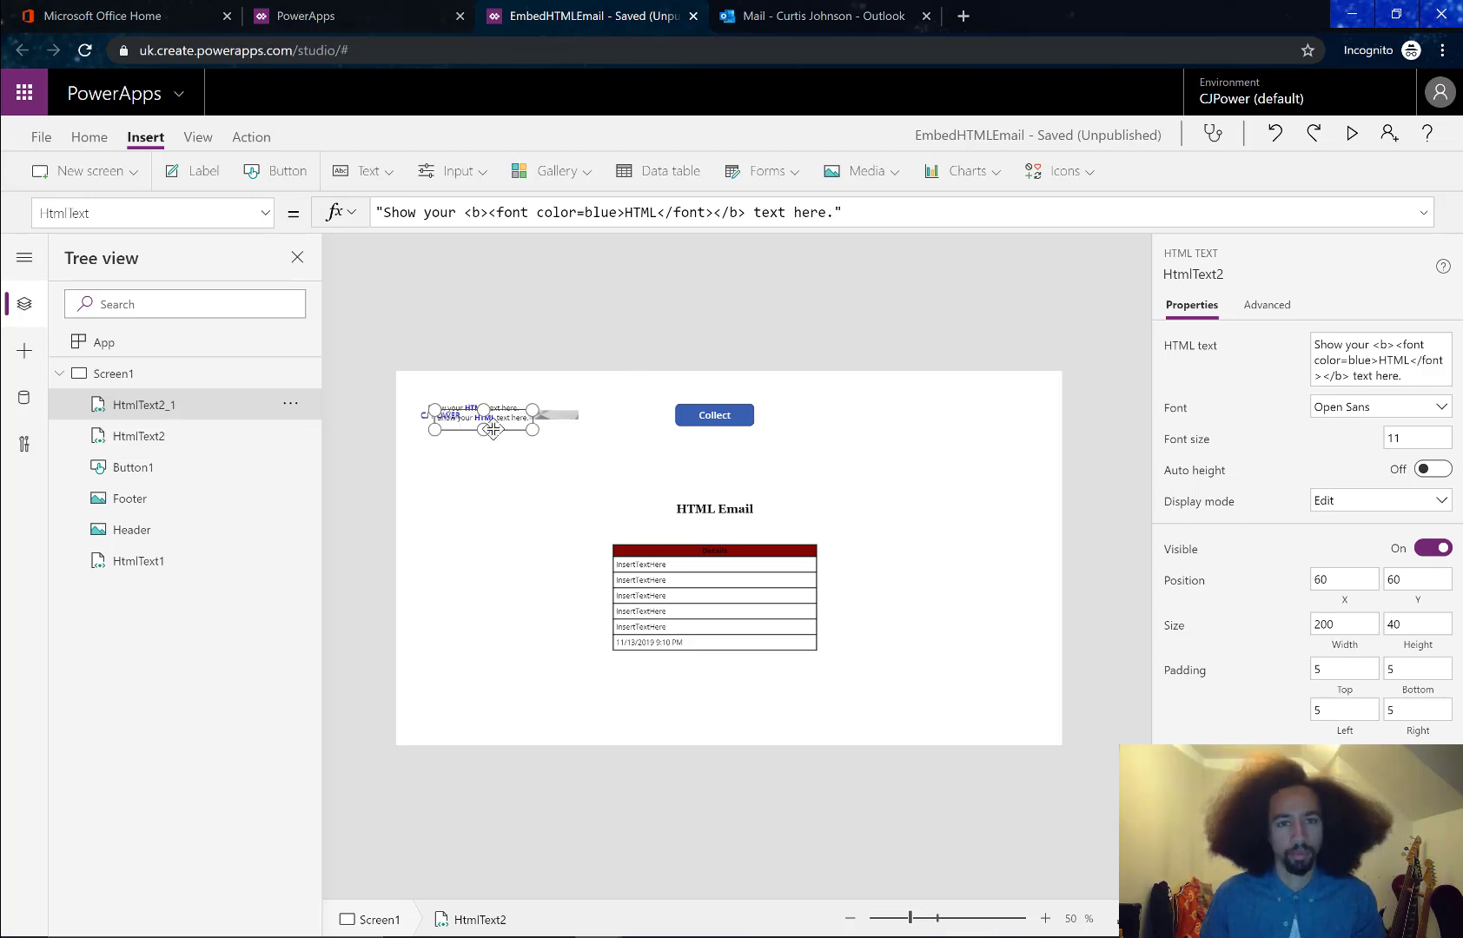
{"action": "left_click_drag", "start_coordinate": [516, 423], "coordinate": [740, 462]}
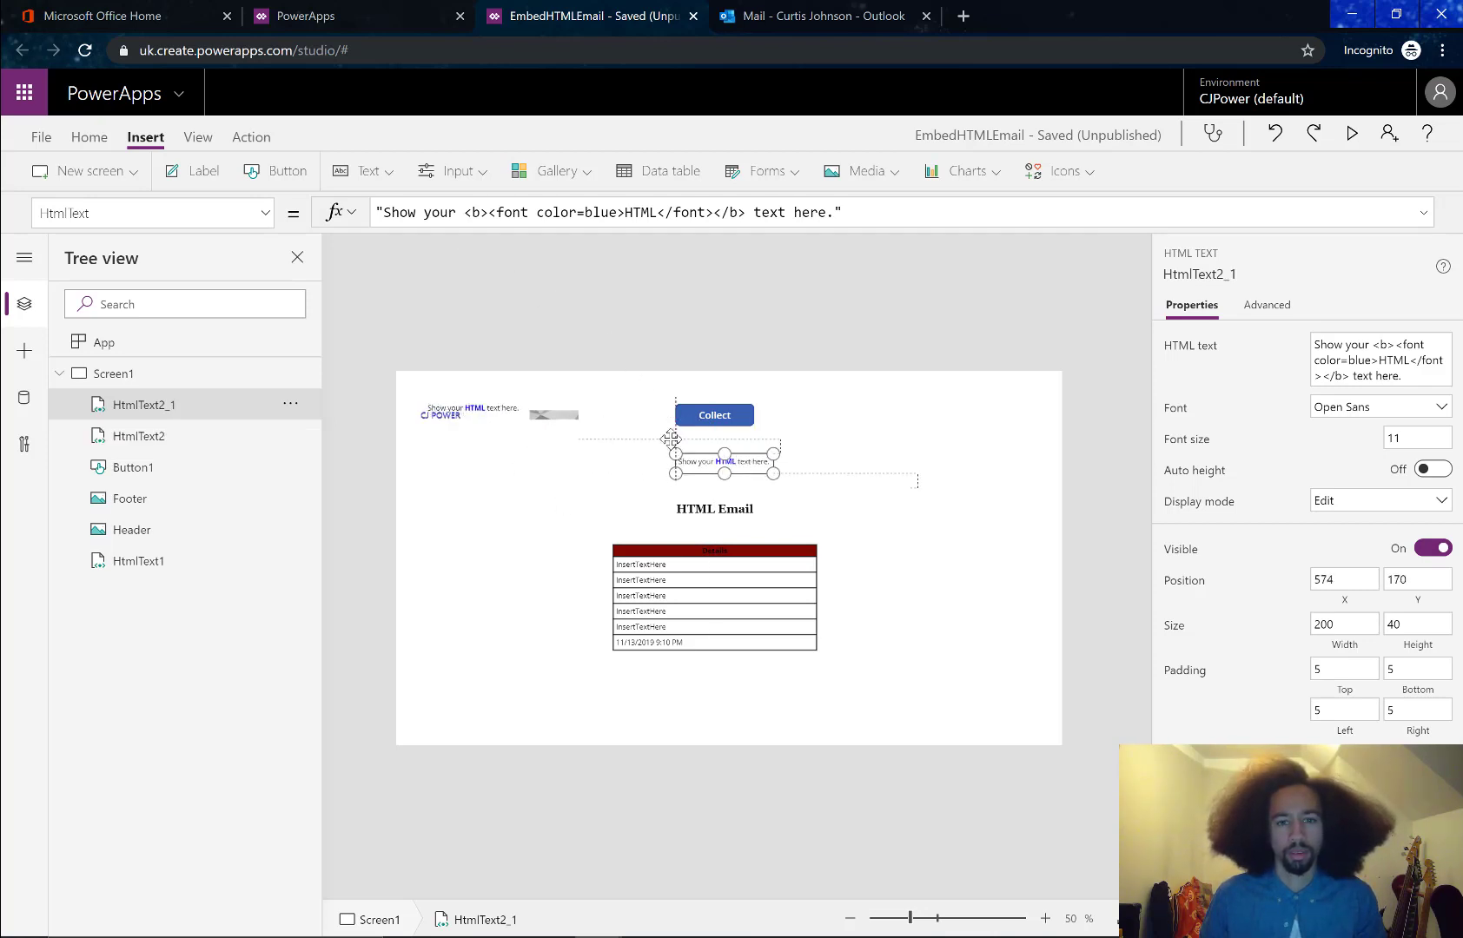
{"action": "left_click", "coordinate": [466, 408]}
{"action": "left_click_drag", "start_coordinate": [476, 401], "coordinate": [736, 692]}
{"action": "left_click", "coordinate": [725, 461]}
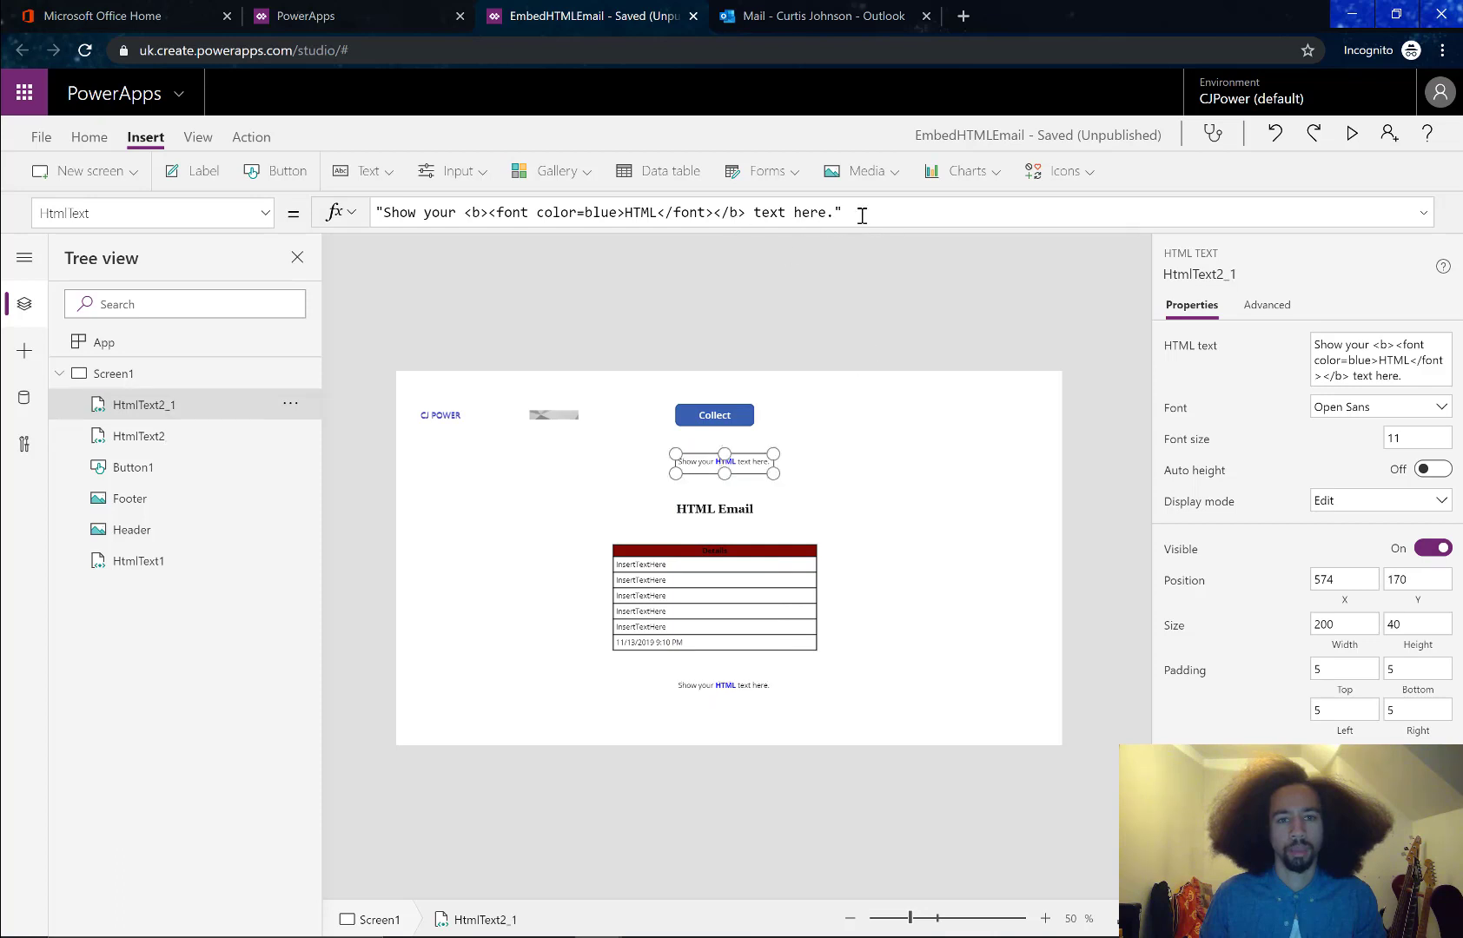
Set HtmlText2_1's HtmlText to "<img src ='Header.png'>"
{"action": "key", "text": "ctrl+a"}
{"action": "key", "text": "BackSpace"}
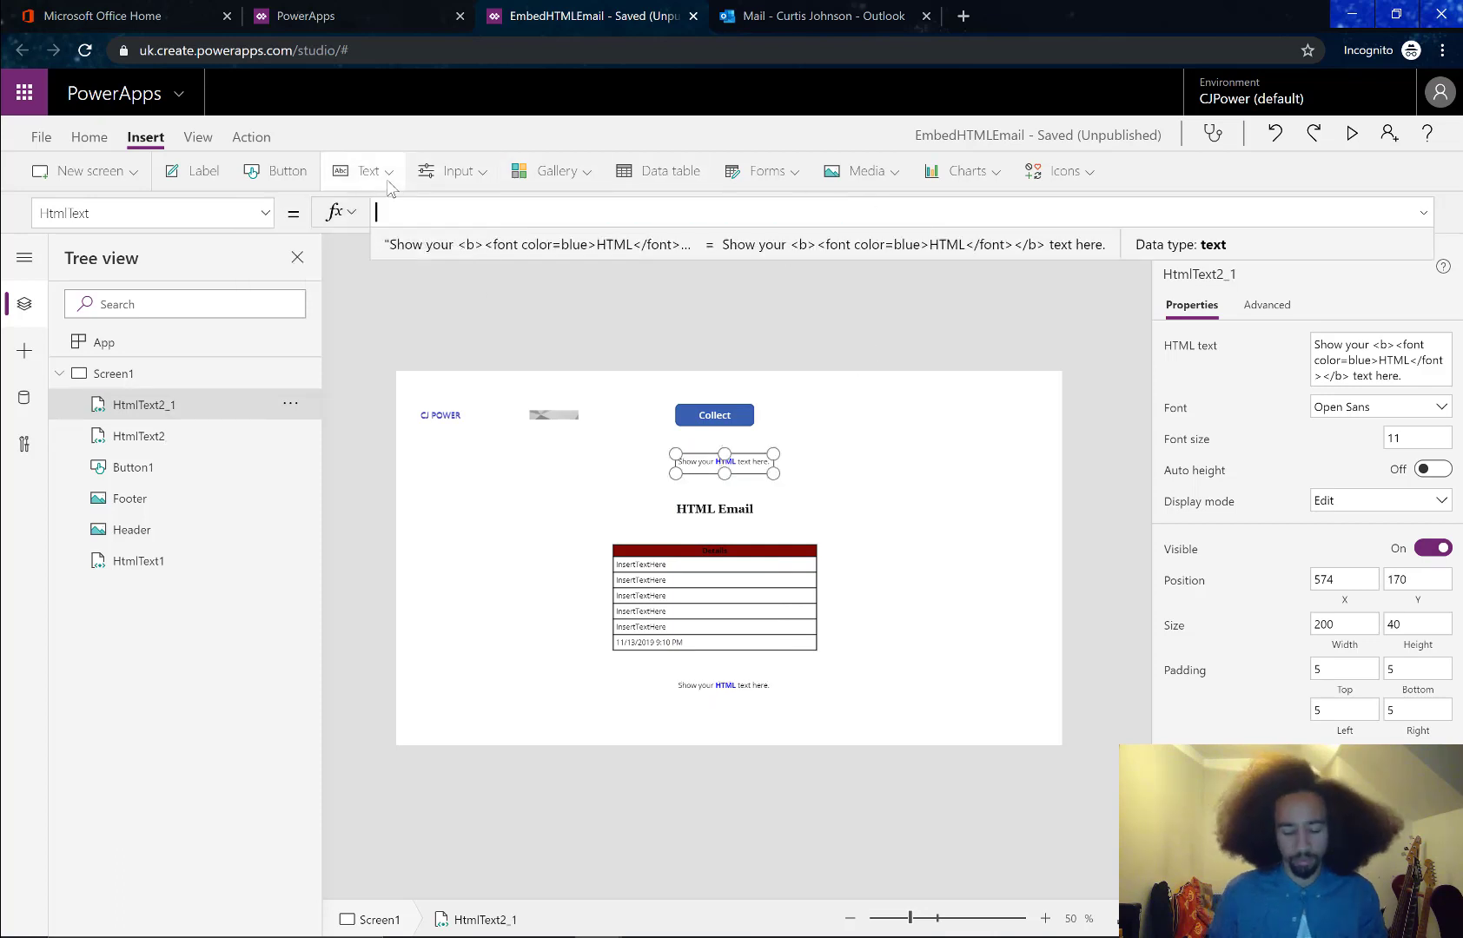
{"action": "type", "text": "\""}
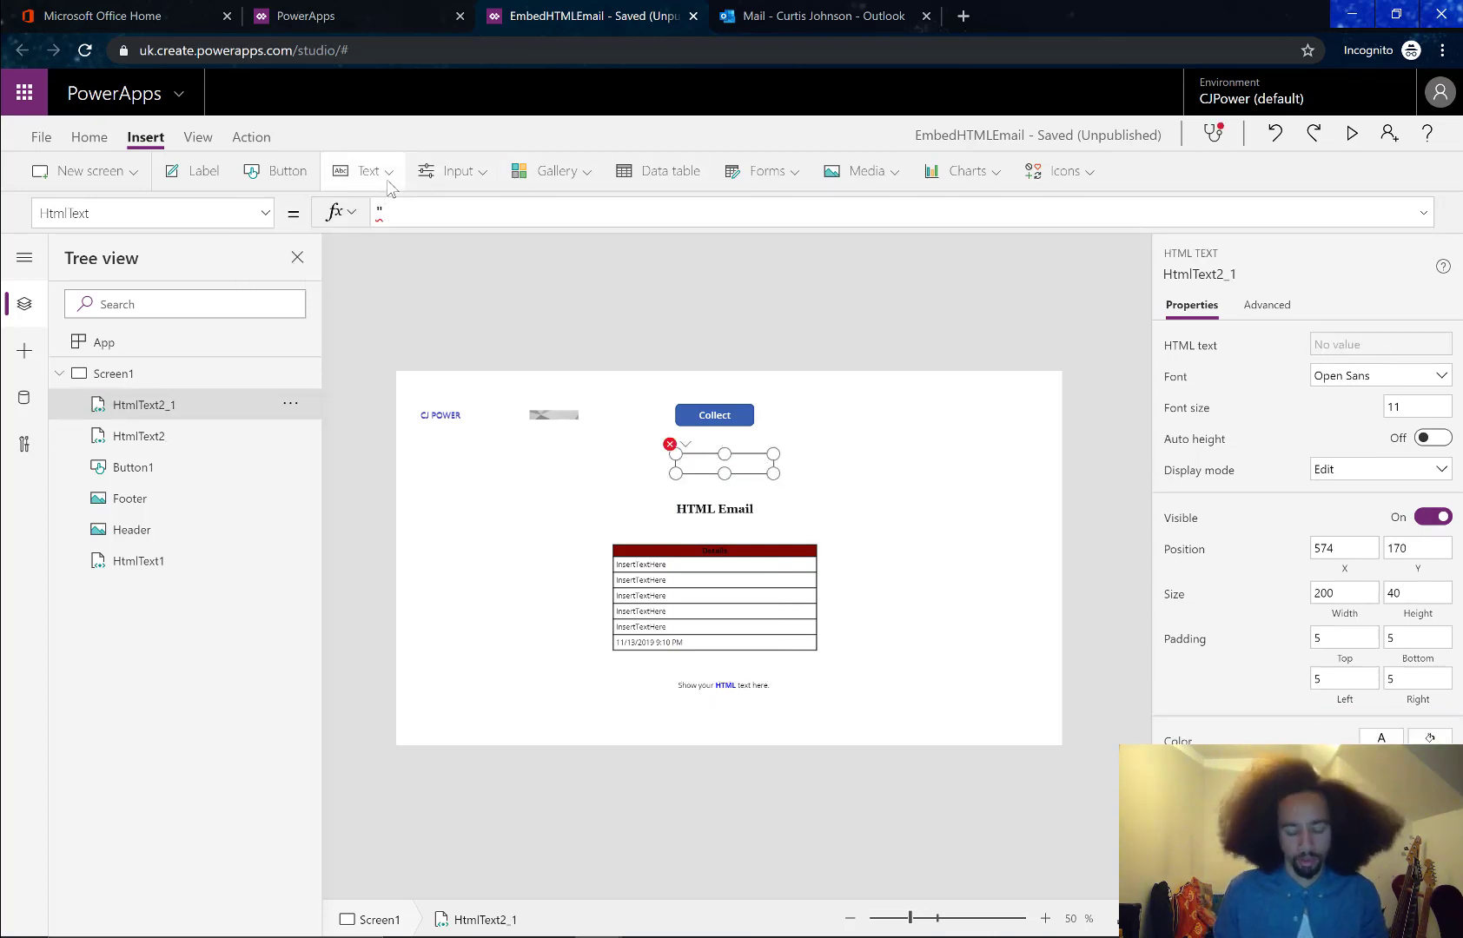
{"action": "type", "text": "<img"}
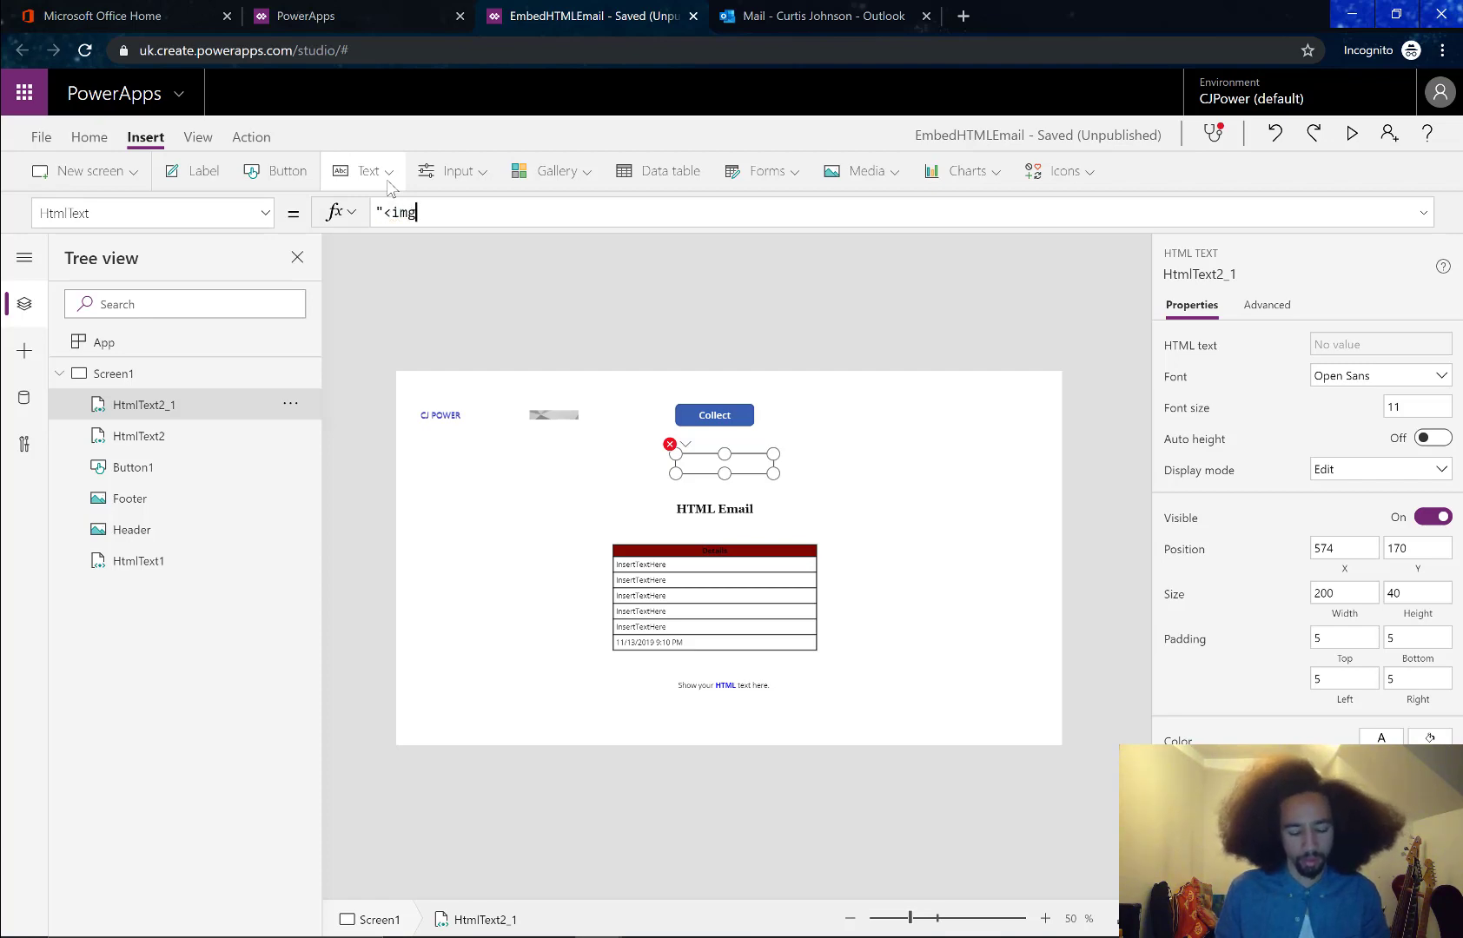
{"action": "type", "text": " src ='"}
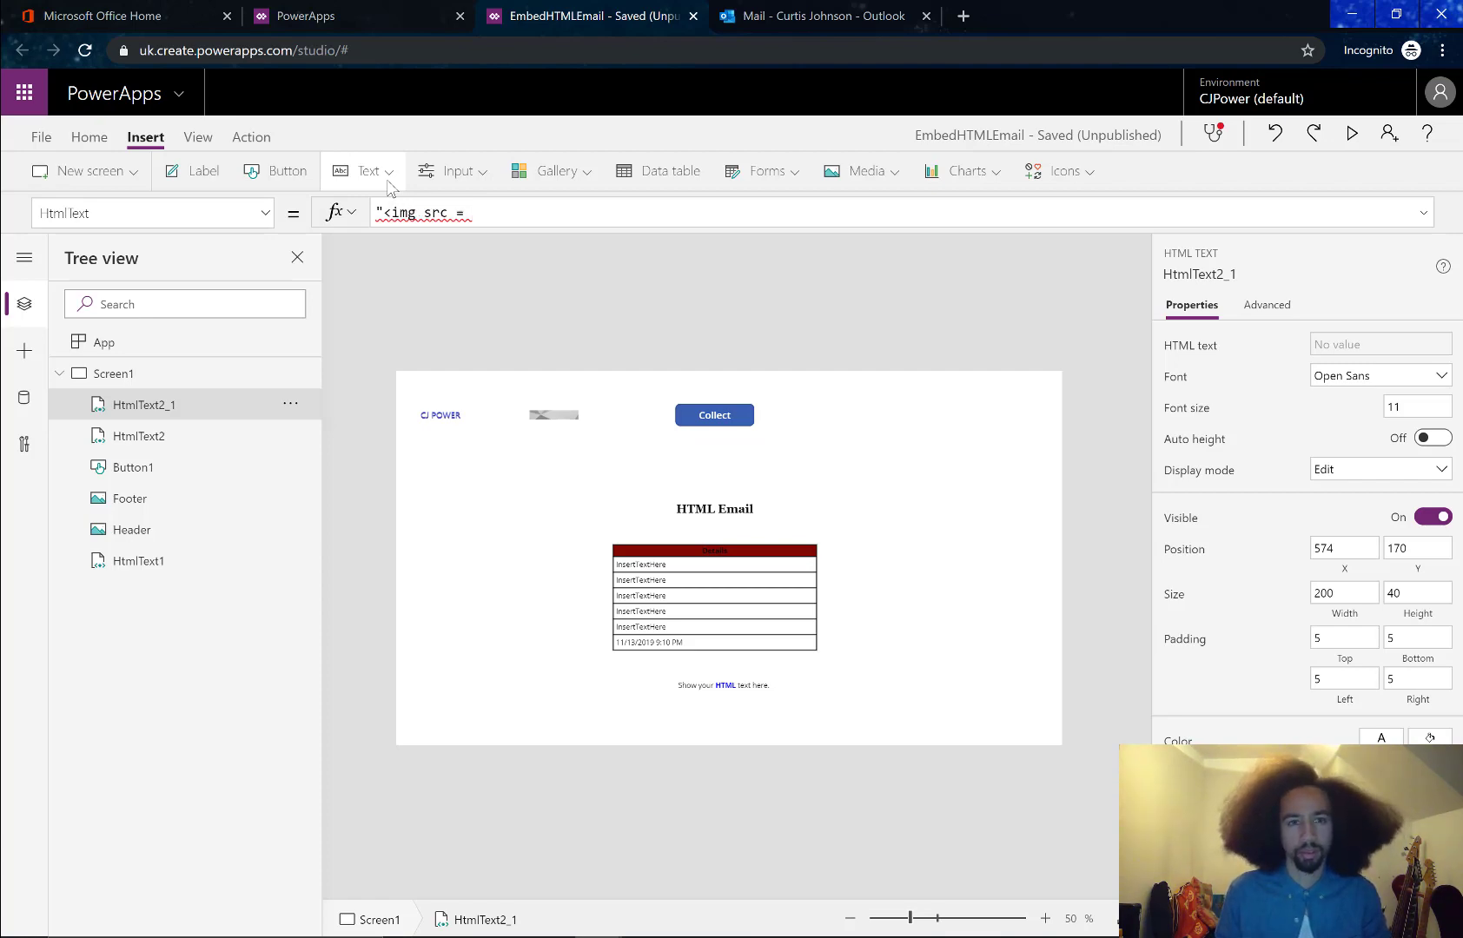
{"action": "key", "text": "alt+Tab"}
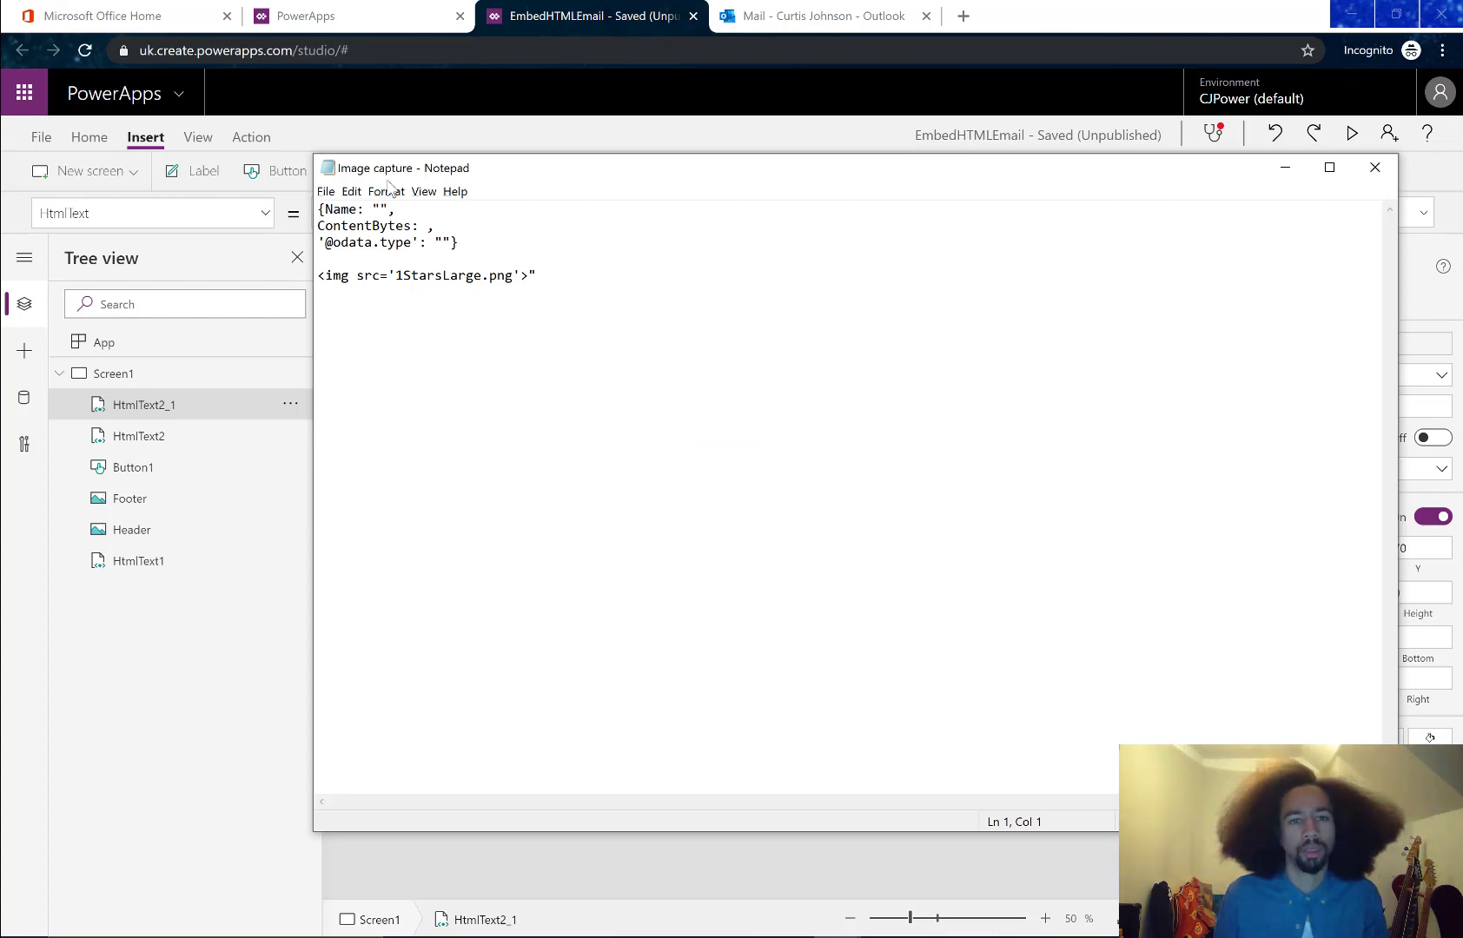
{"action": "key", "text": "alt+Tab"}
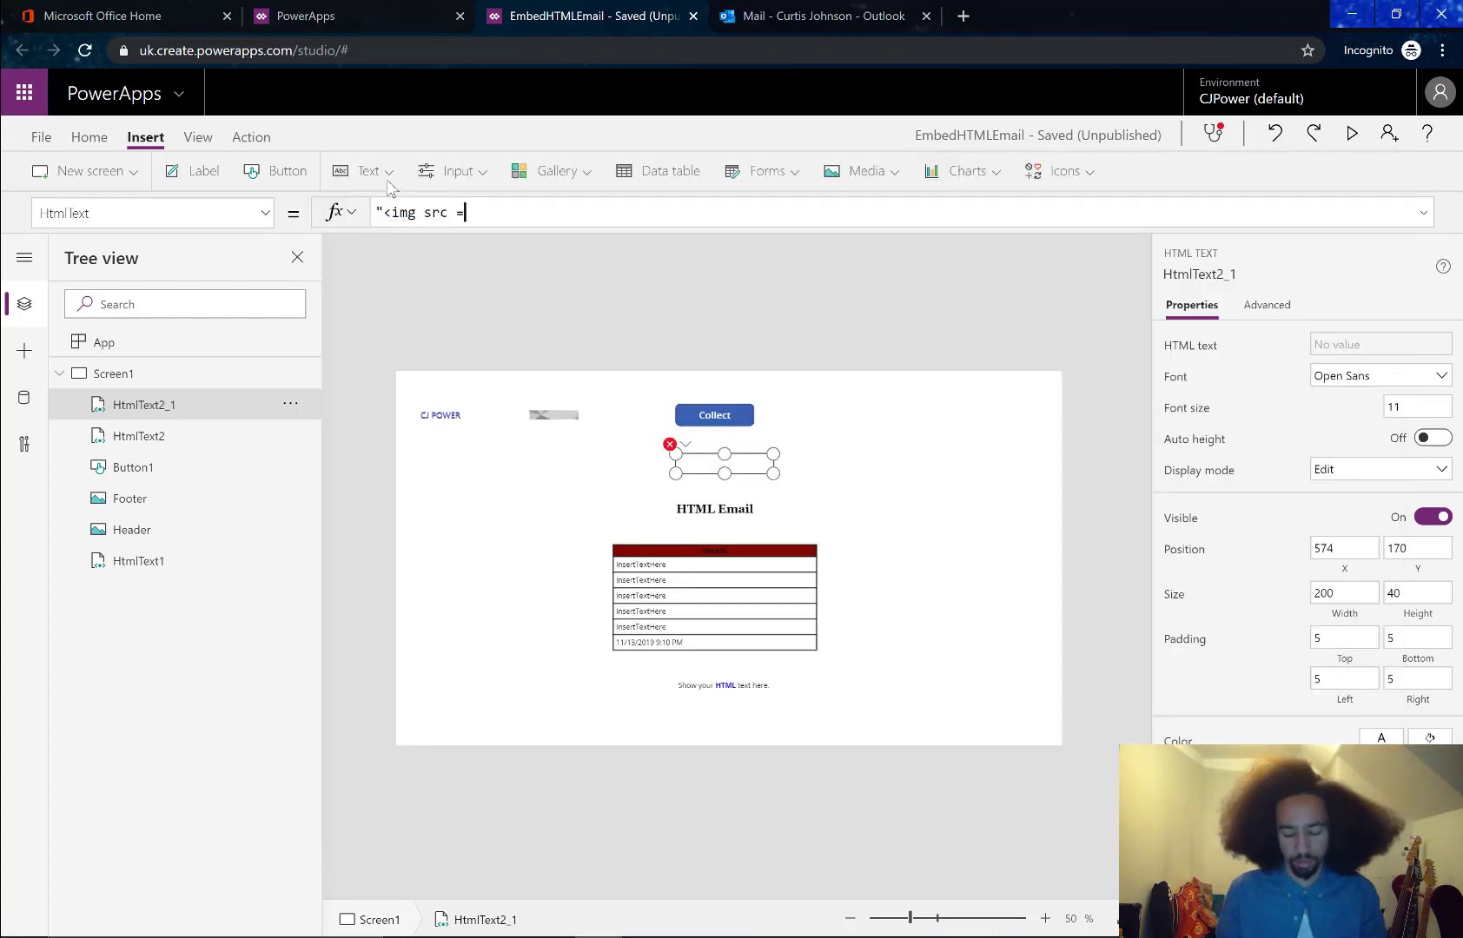
{"action": "type", "text": "Header.png"}
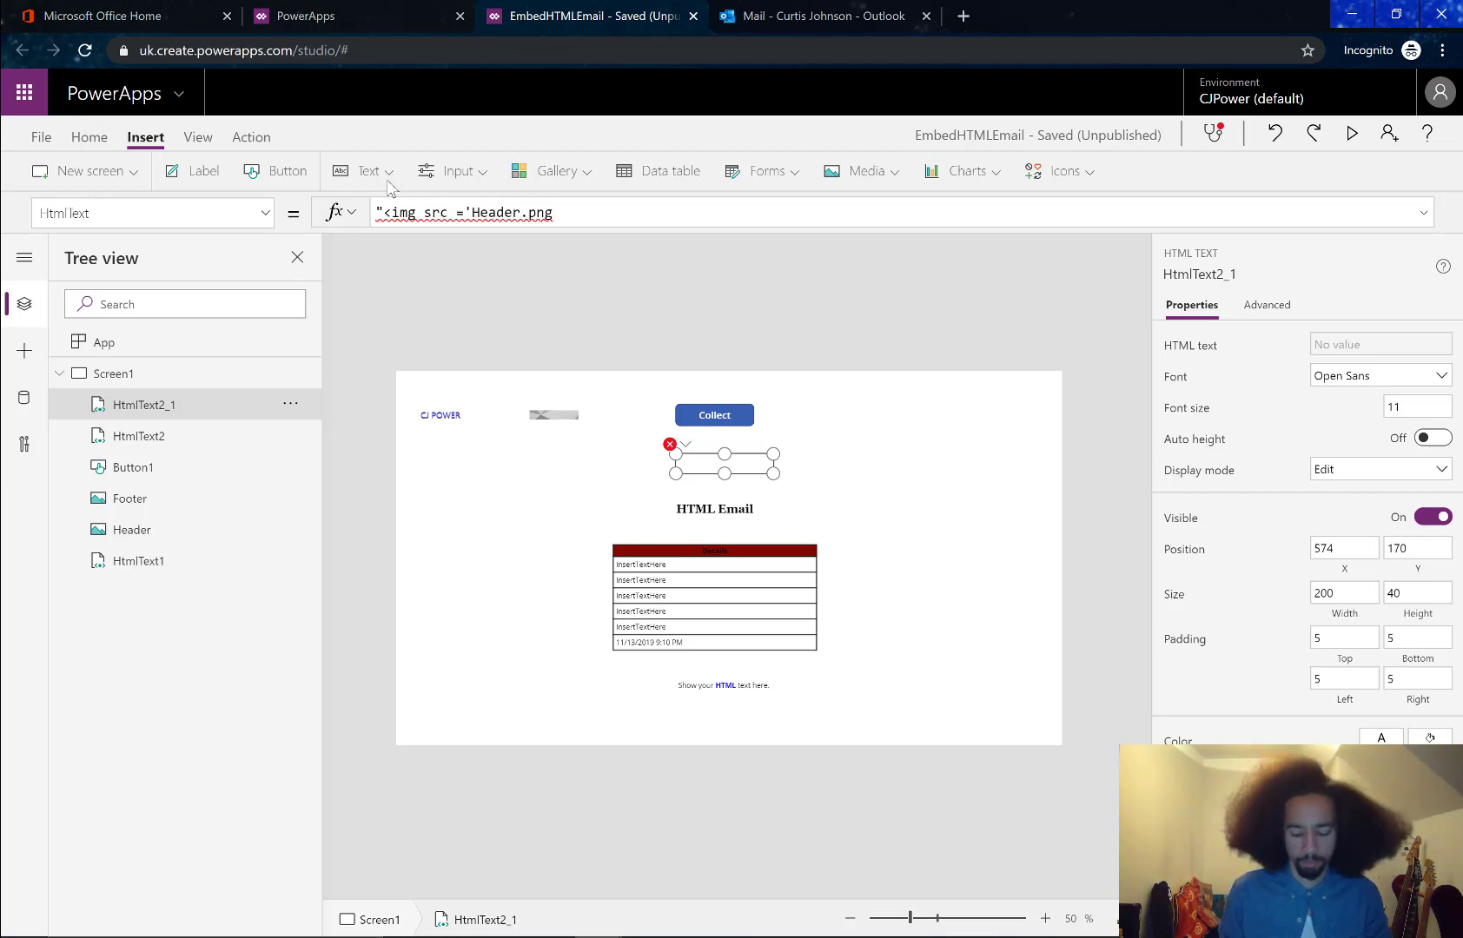
{"action": "type", "text": "'"}
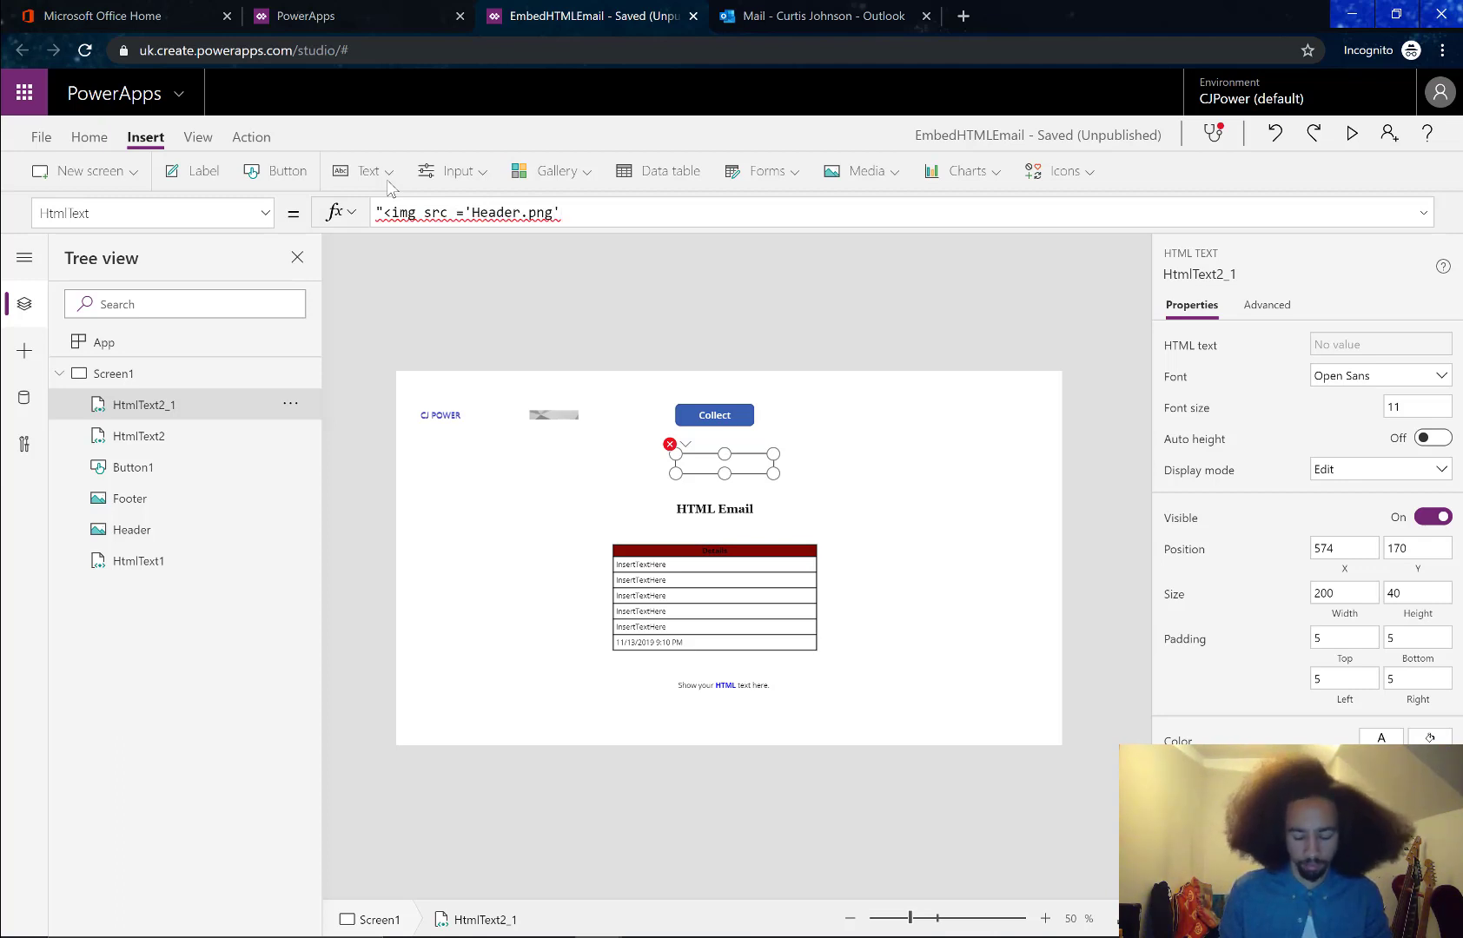
{"action": "type", "text": ">\""}
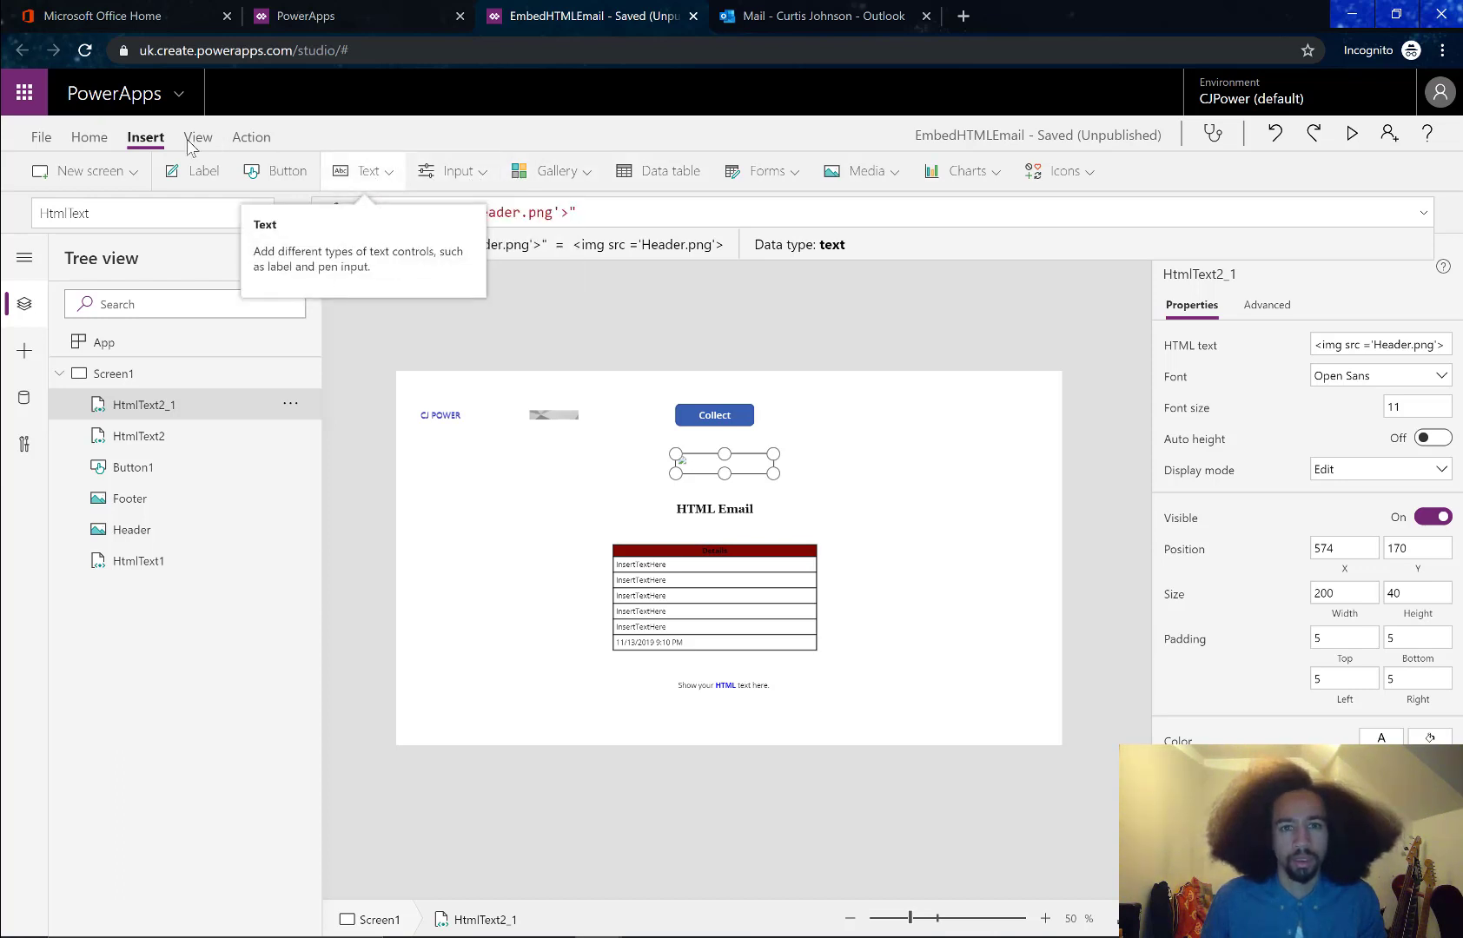
{"action": "left_click", "coordinate": [89, 136]}
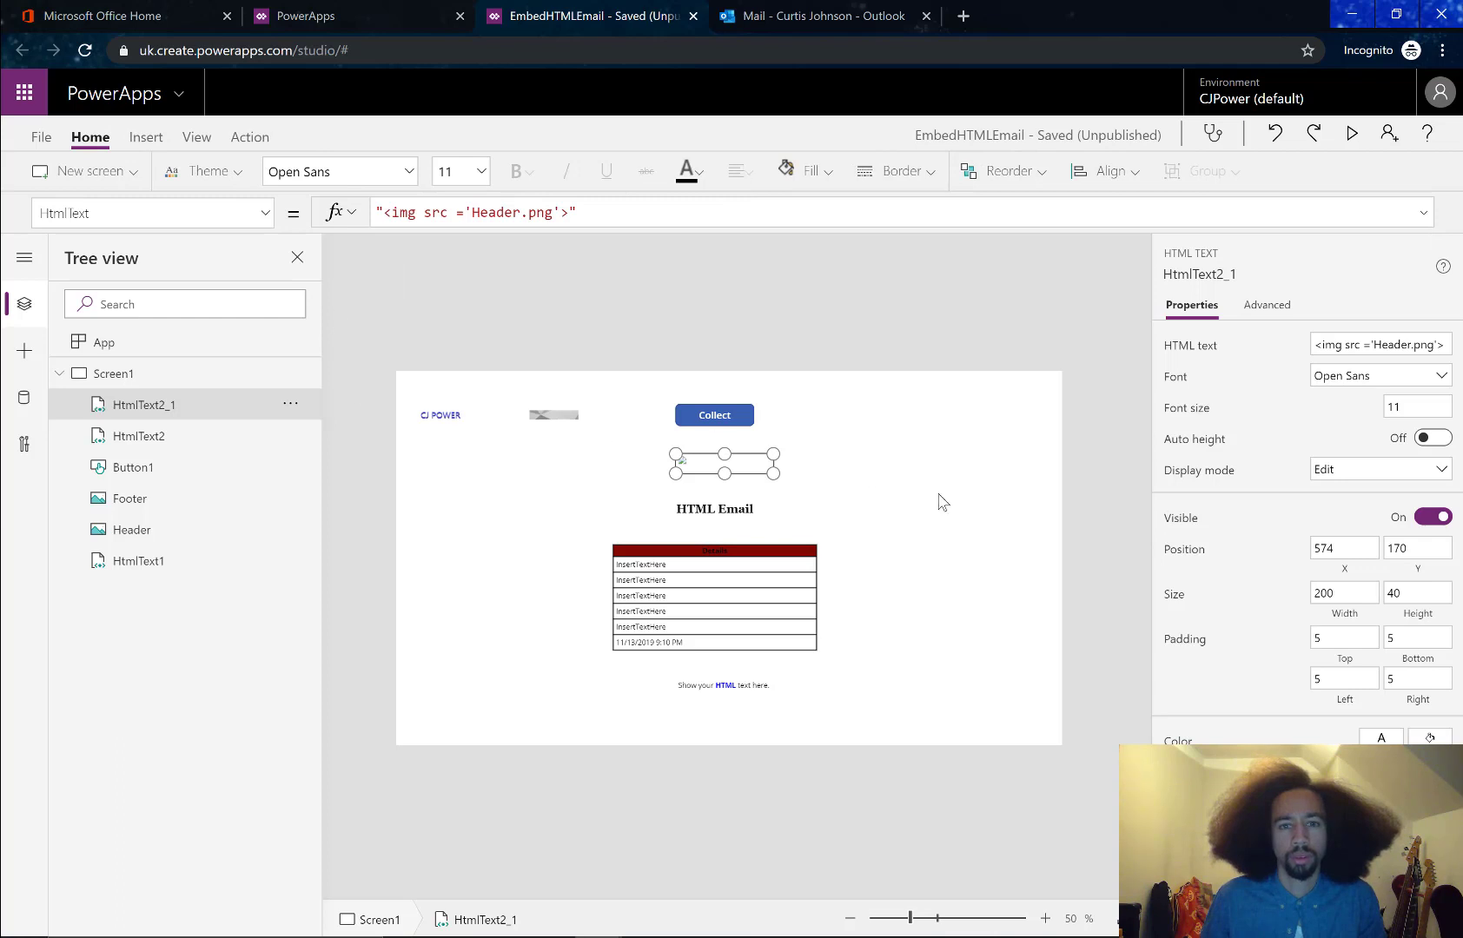
{"action": "left_click", "coordinate": [801, 470]}
{"action": "left_click", "coordinate": [712, 469]}
{"action": "left_click_drag", "start_coordinate": [633, 213], "coordinate": [375, 213]}
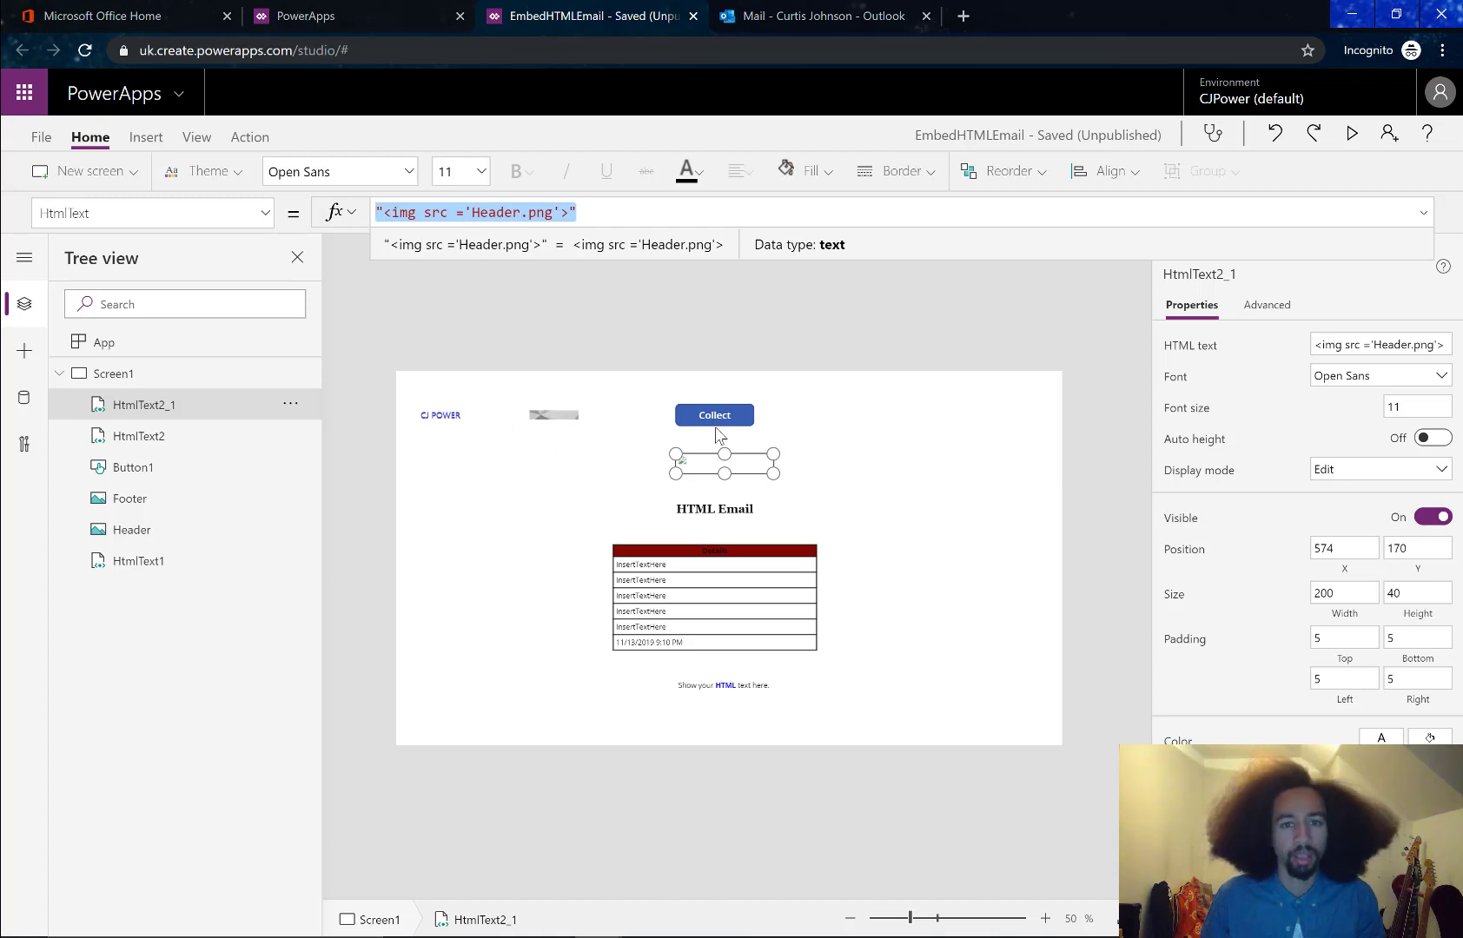
Set HtmlText2's HtmlText to "<img src ='Footer.png'>"
{"action": "left_click", "coordinate": [726, 685]}
{"action": "left_click", "coordinate": [699, 211]}
{"action": "key", "text": "ctrl+a"}
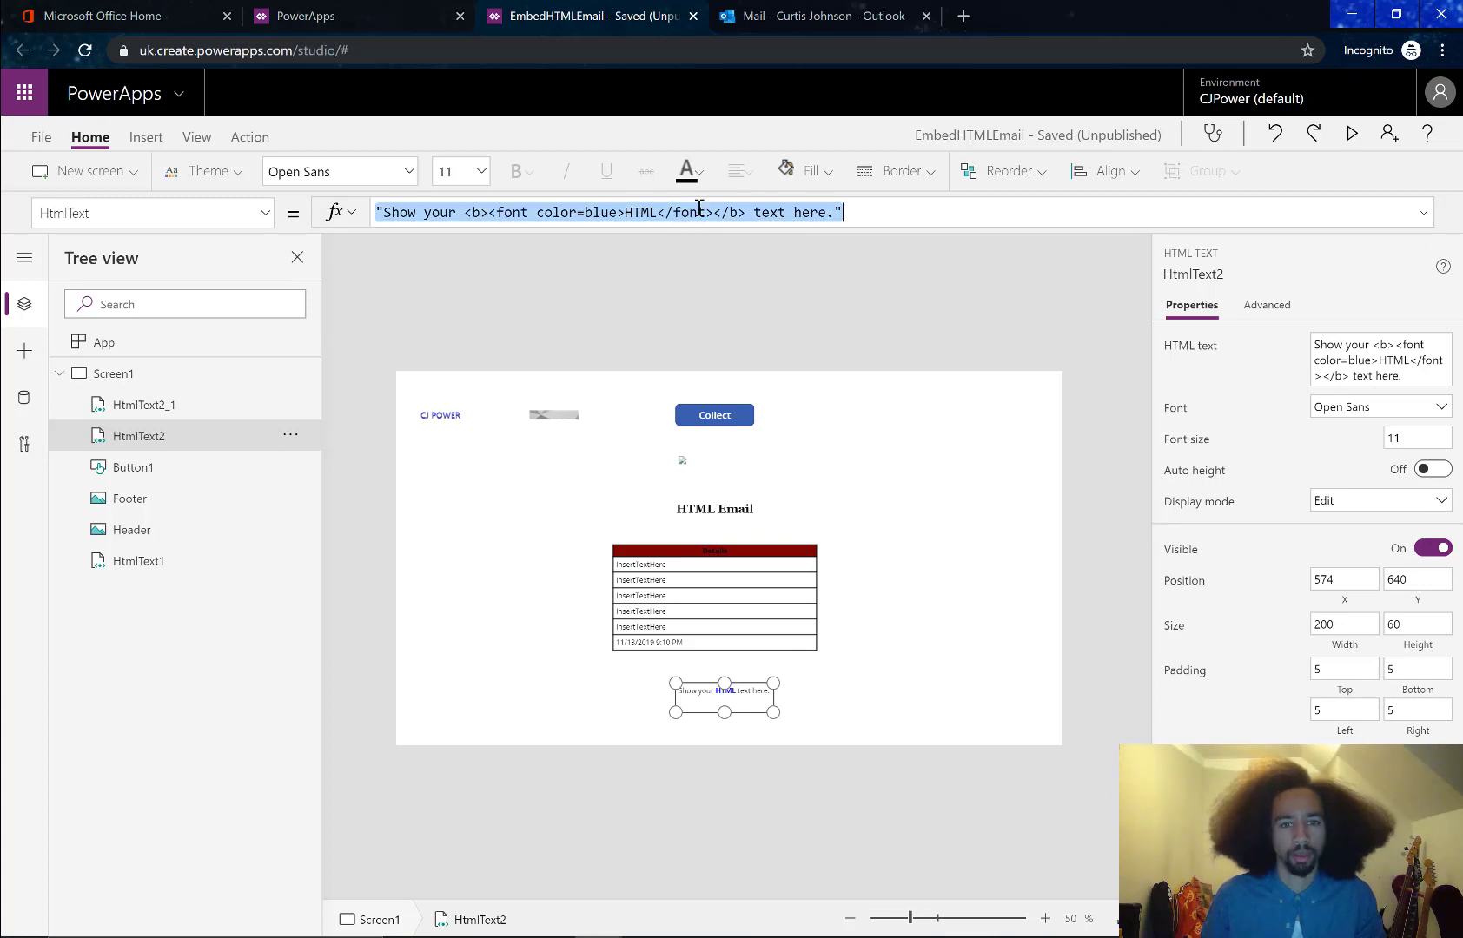
{"action": "key", "text": "ctrl+v"}
{"action": "left_click_drag", "start_coordinate": [515, 208], "coordinate": [539, 223]}
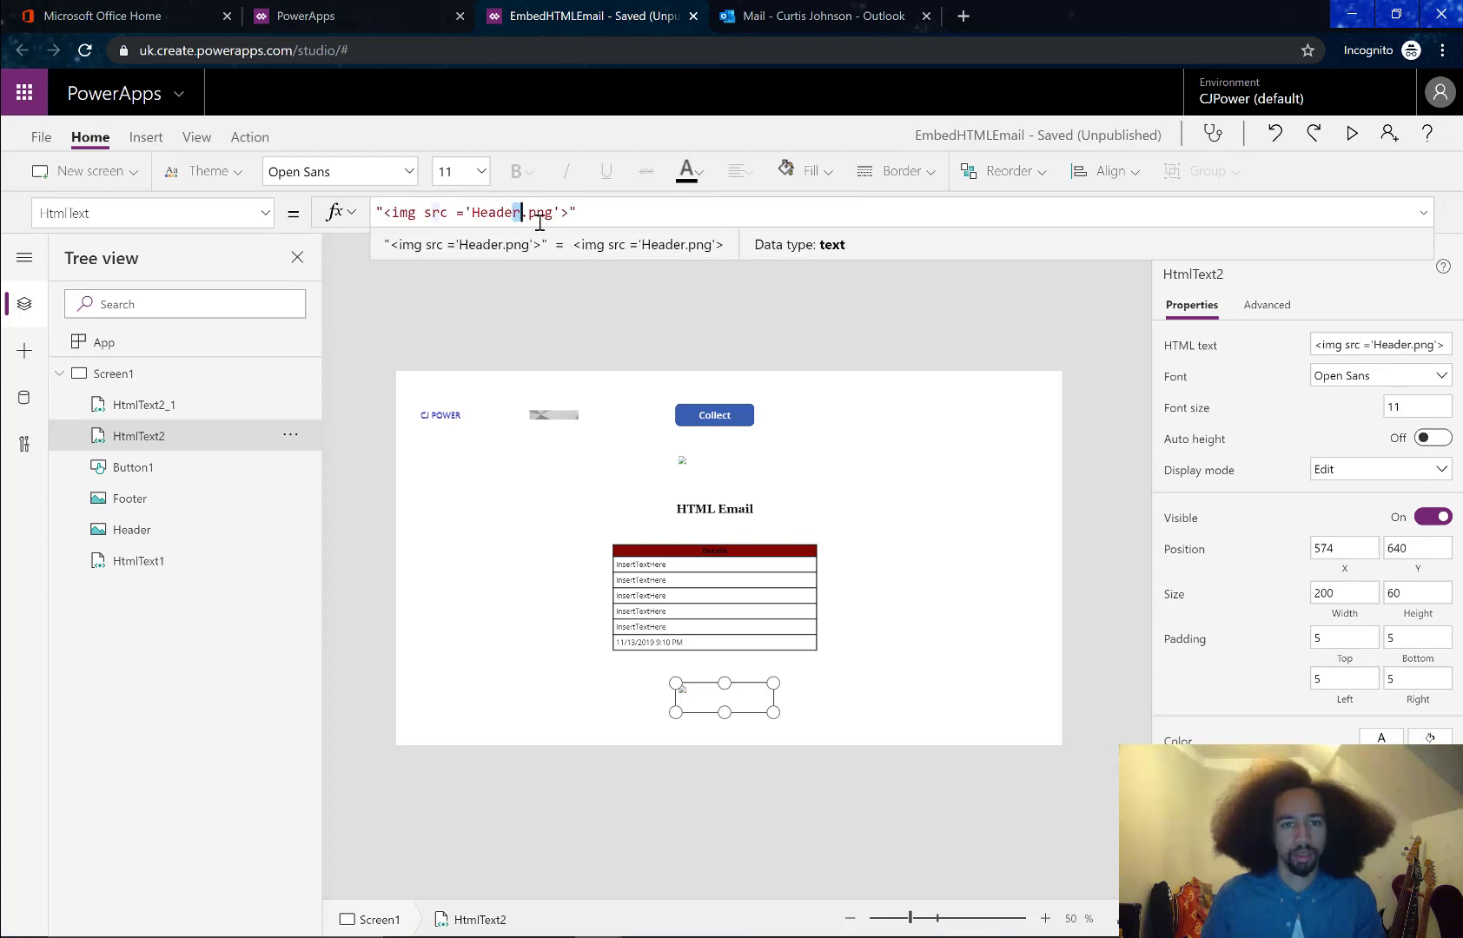
{"action": "key", "text": "BackSpace"}
{"action": "key", "text": "ctrl+shift+Left"}
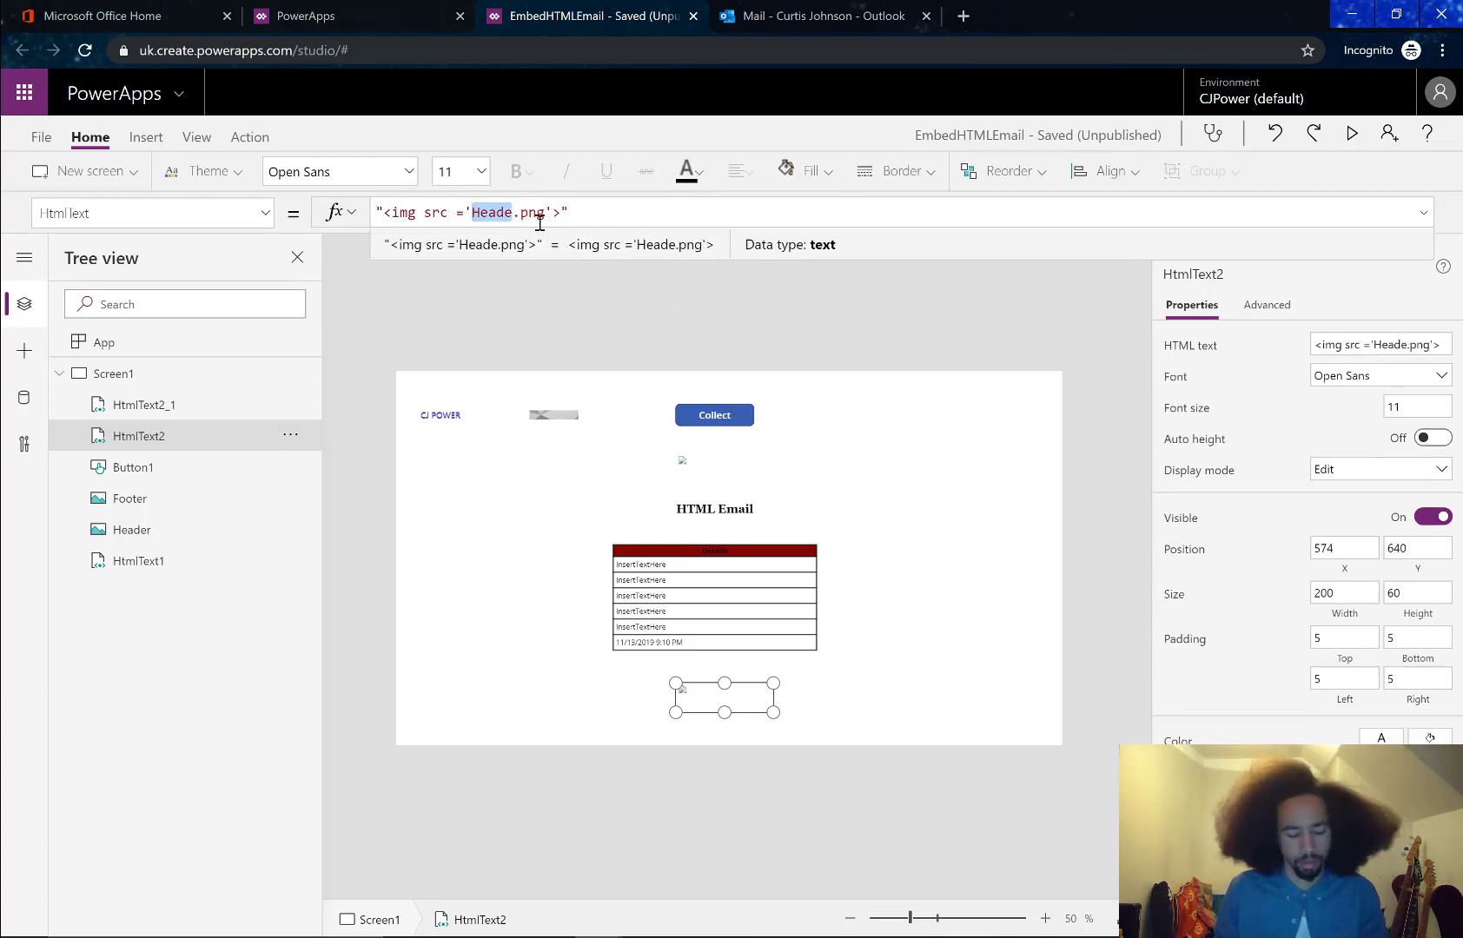
{"action": "type", "text": "Footer"}
{"action": "left_click", "coordinate": [840, 530]}
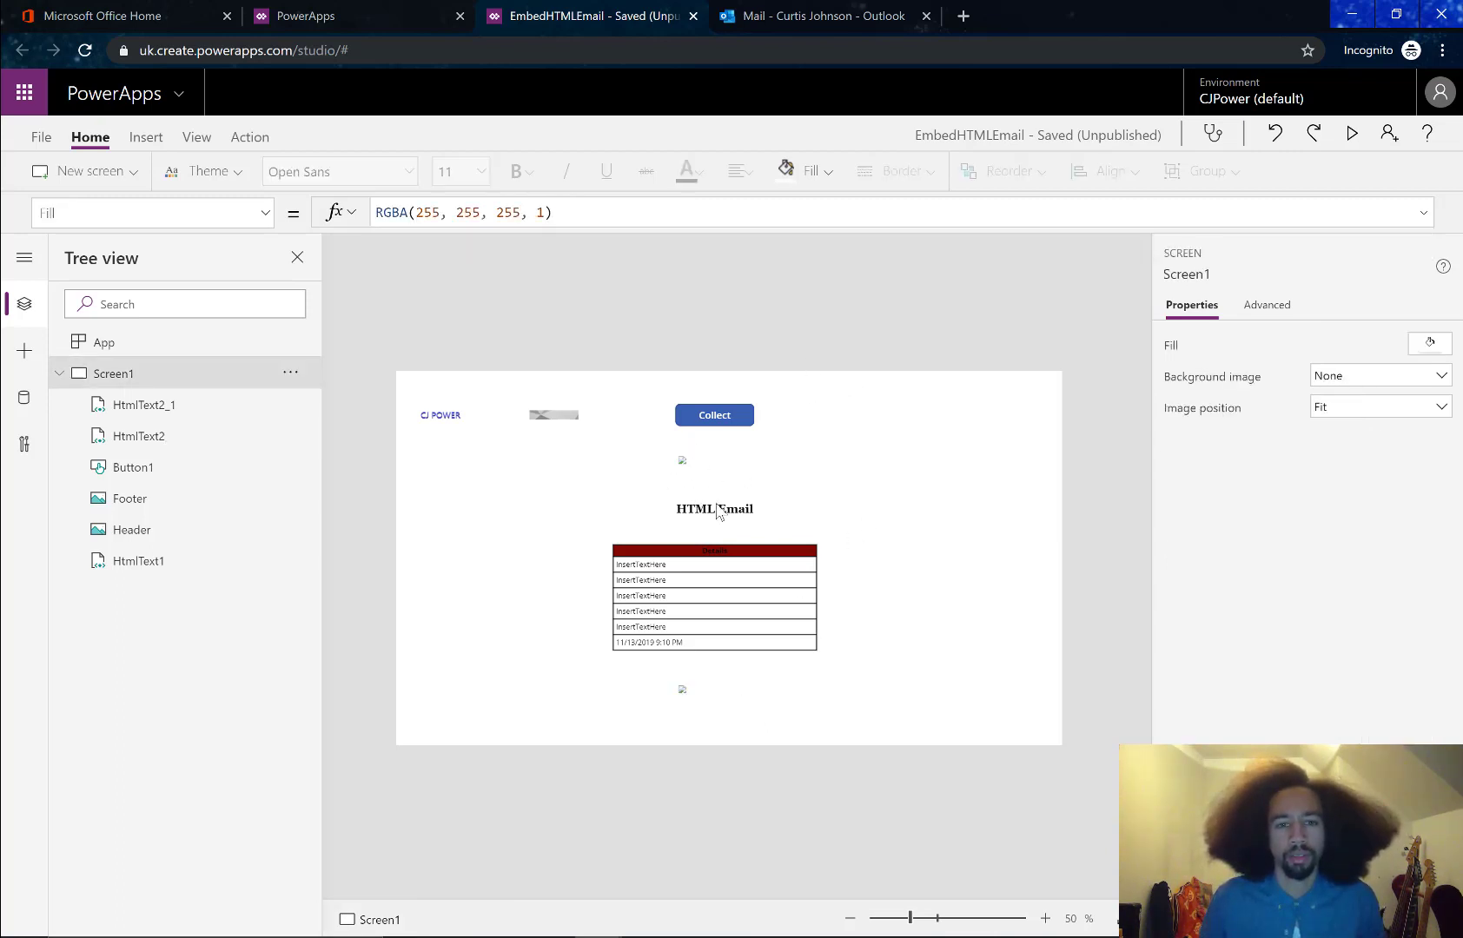
{"action": "left_click", "coordinate": [786, 549]}
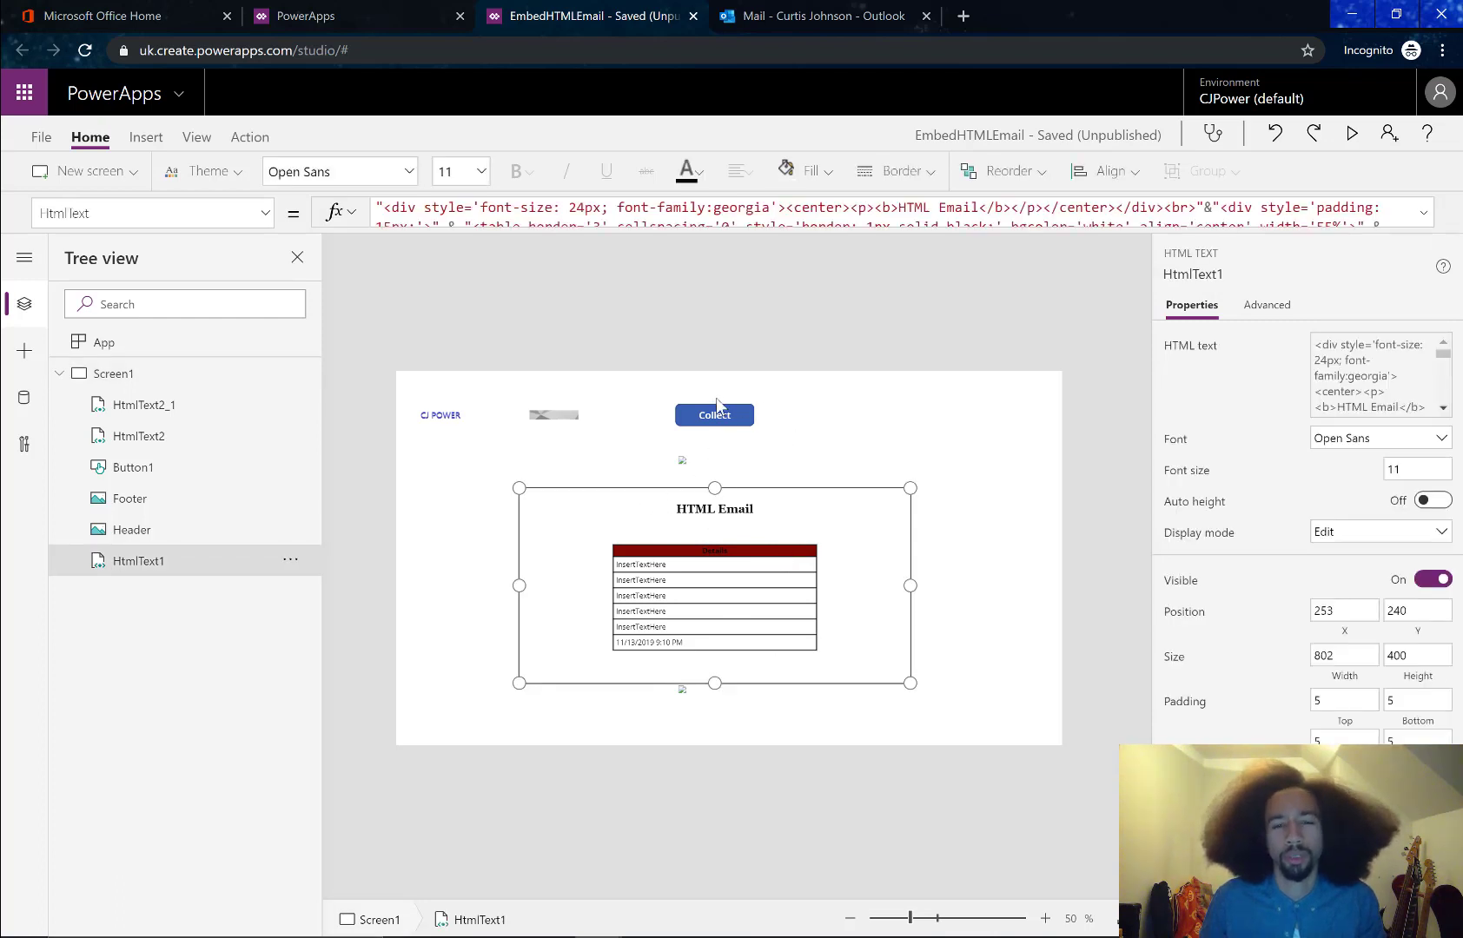
{"action": "left_click", "coordinate": [827, 424]}
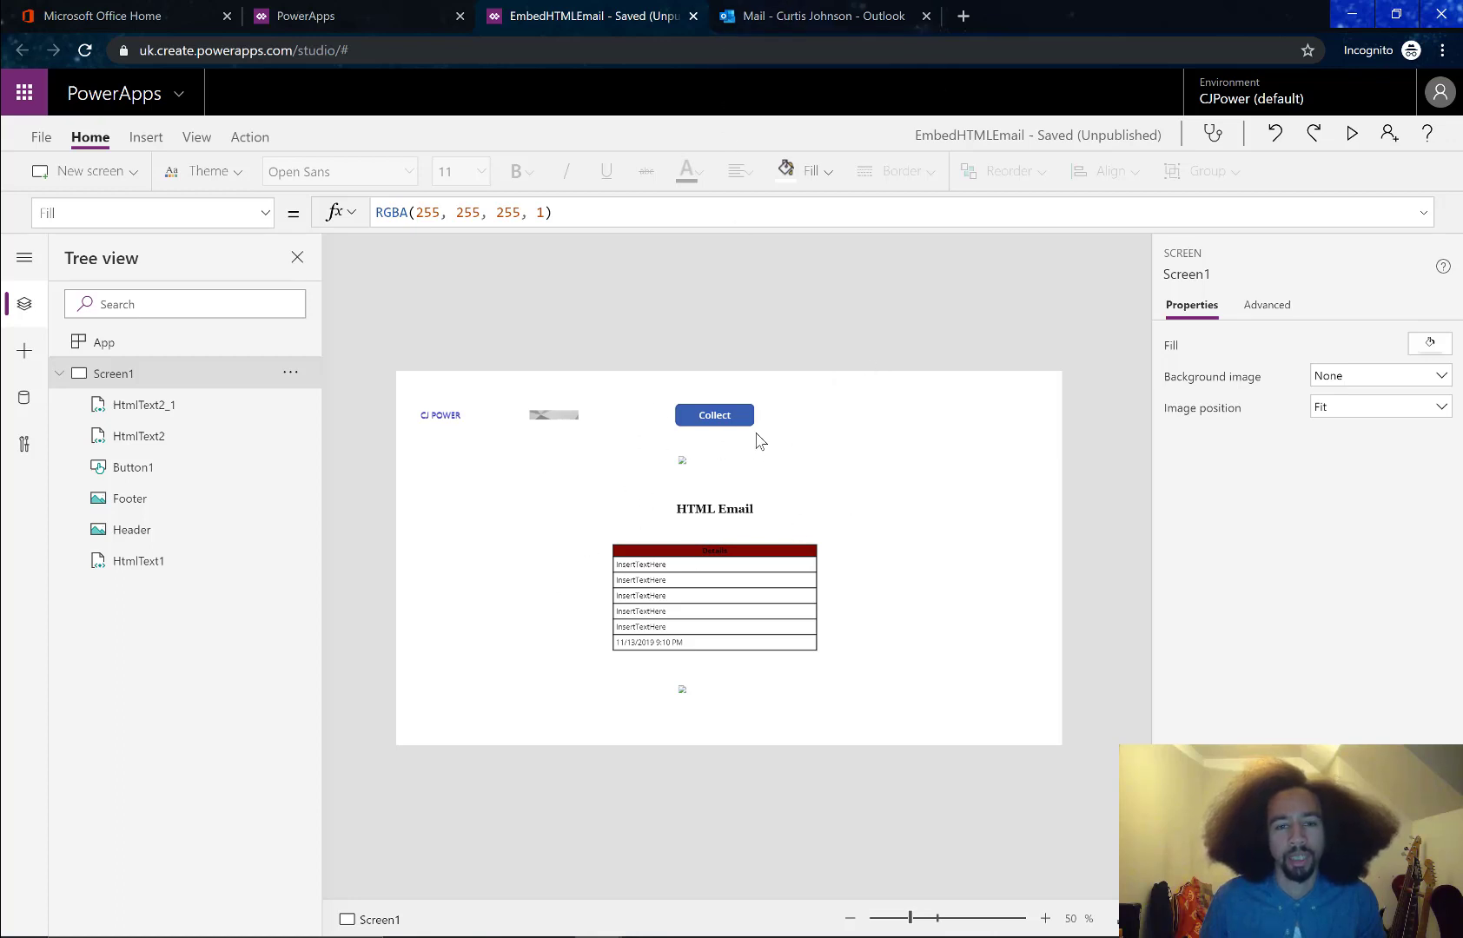
{"action": "left_click", "coordinate": [730, 418]}
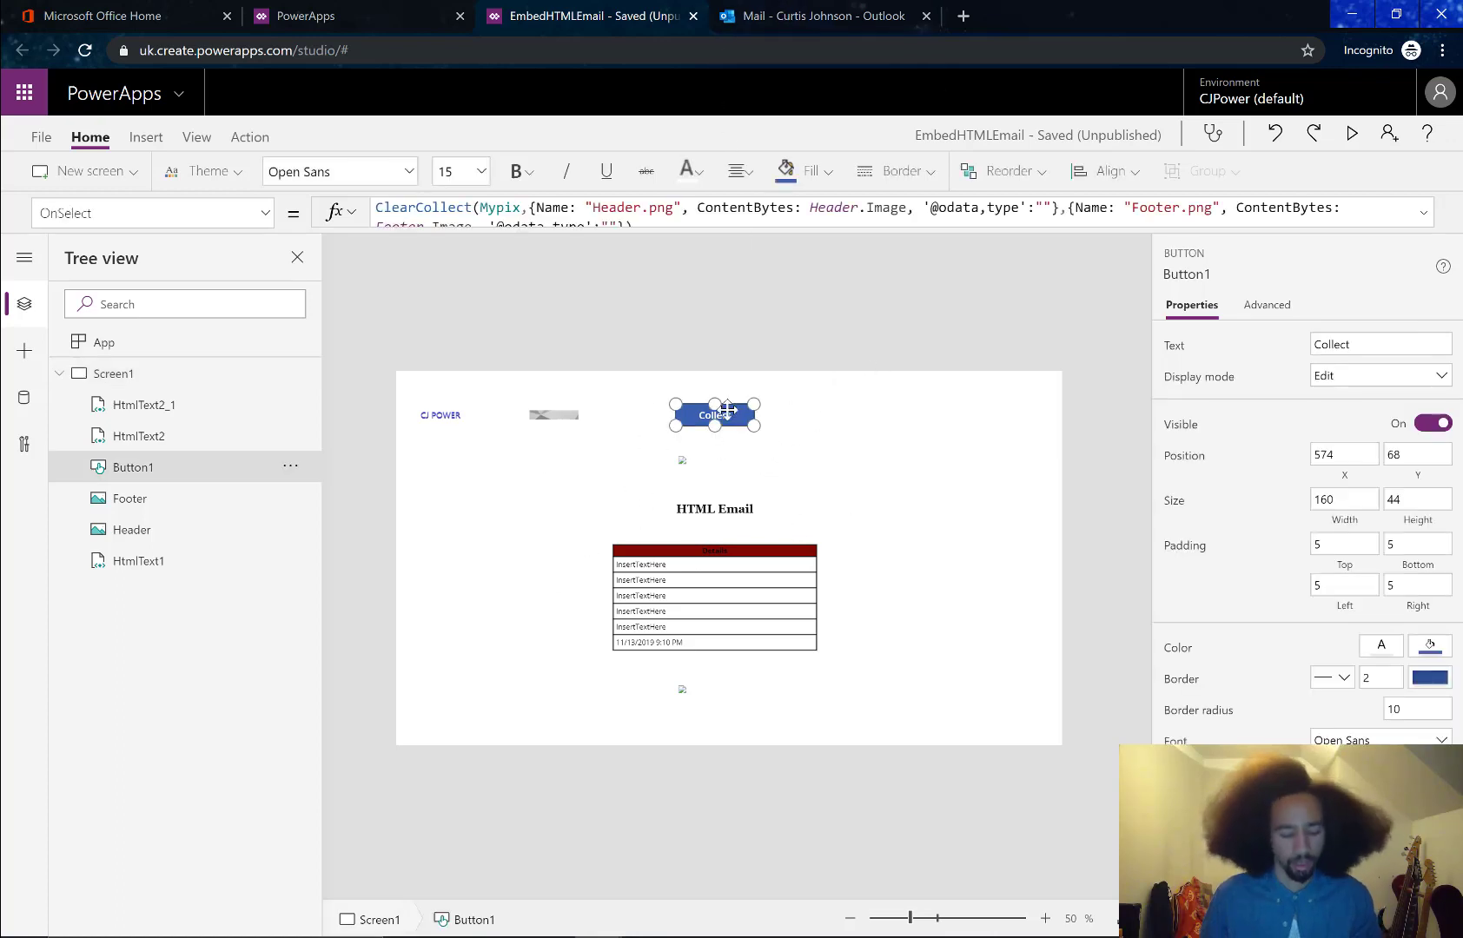
Duplicate the Collect button, place the copy to its right, and clear its formula
{"action": "key", "text": "ctrl+c"}
{"action": "key", "text": "ctrl+v"}
{"action": "left_click_drag", "start_coordinate": [457, 414], "coordinate": [855, 416]}
{"action": "left_click_drag", "start_coordinate": [698, 230], "coordinate": [691, 345]}
{"action": "triple_click", "coordinate": [392, 202]}
{"action": "key", "text": "BackSpace"}
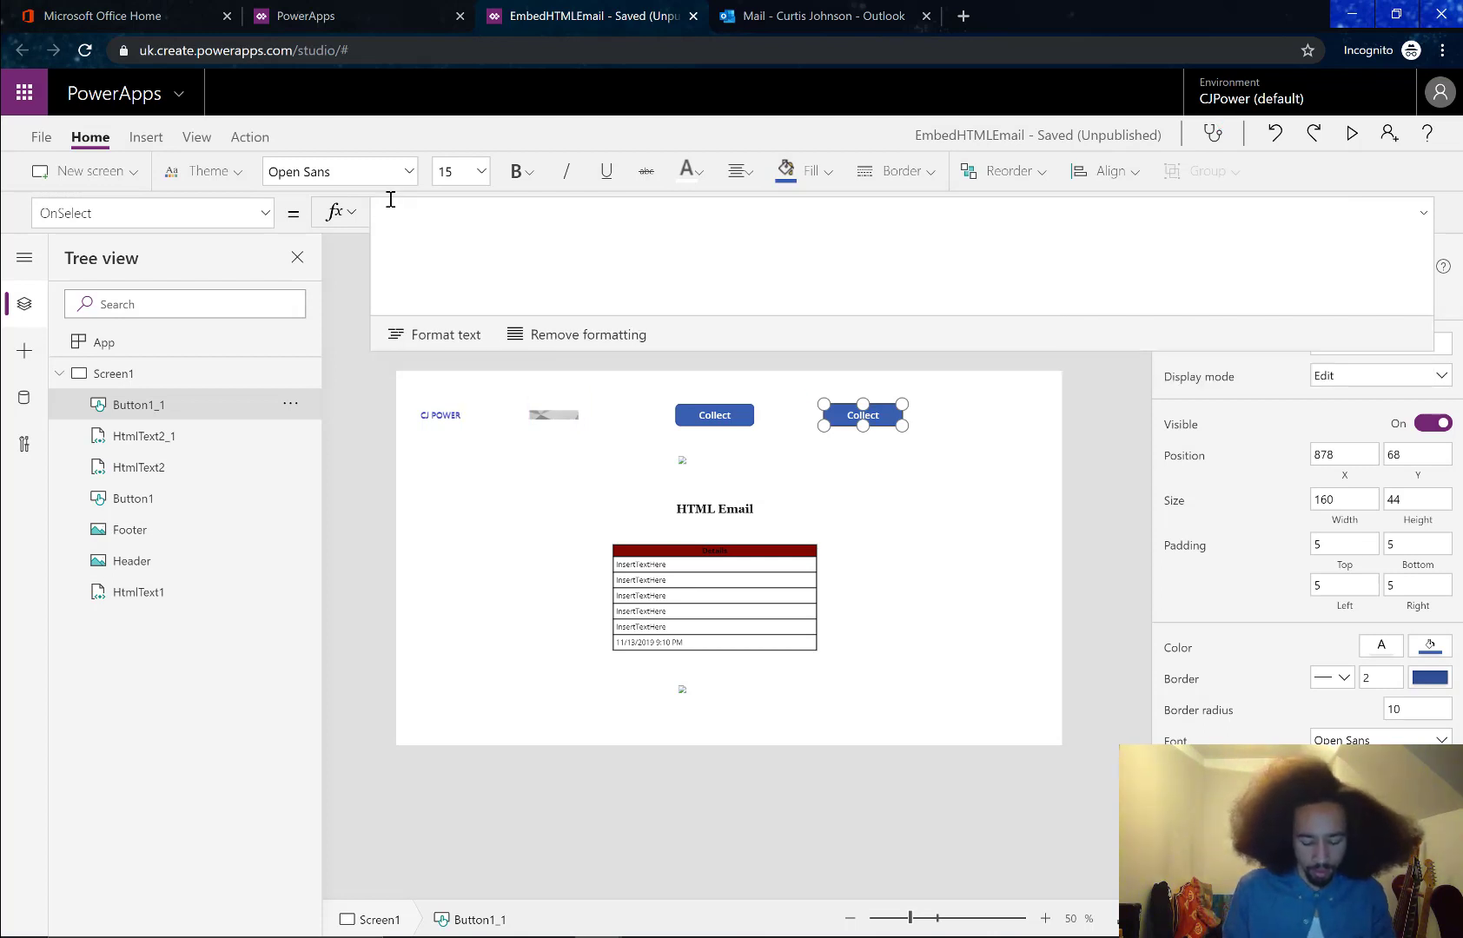
Start the new button's OnSelect with Office365Outlook.SendEmail from the suggestions
{"action": "type", "text": "Offic"}
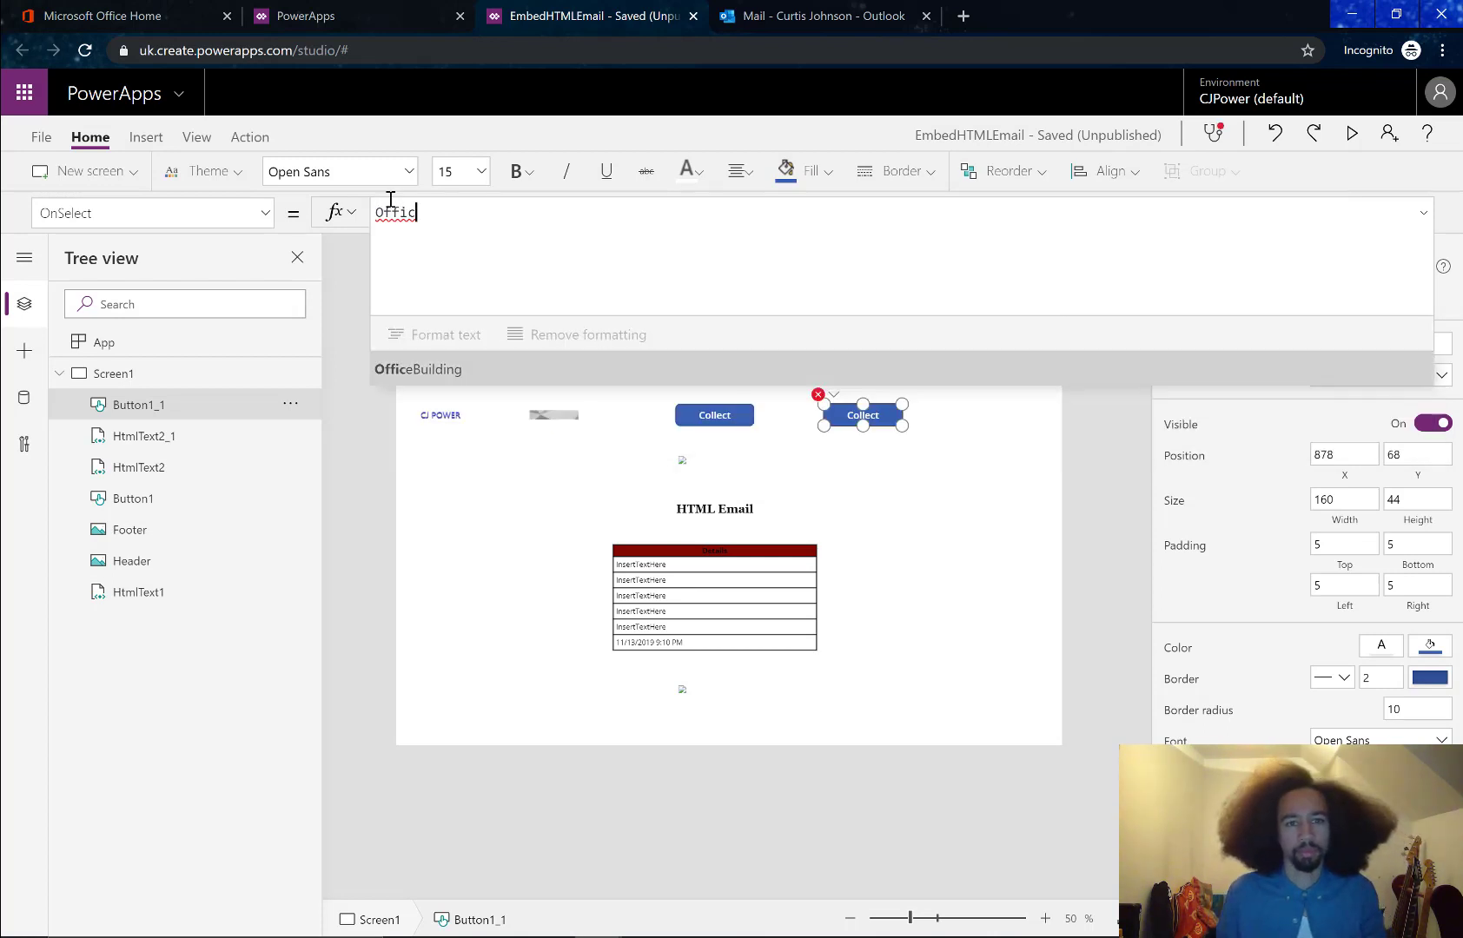
{"action": "key", "text": "BackSpace"}
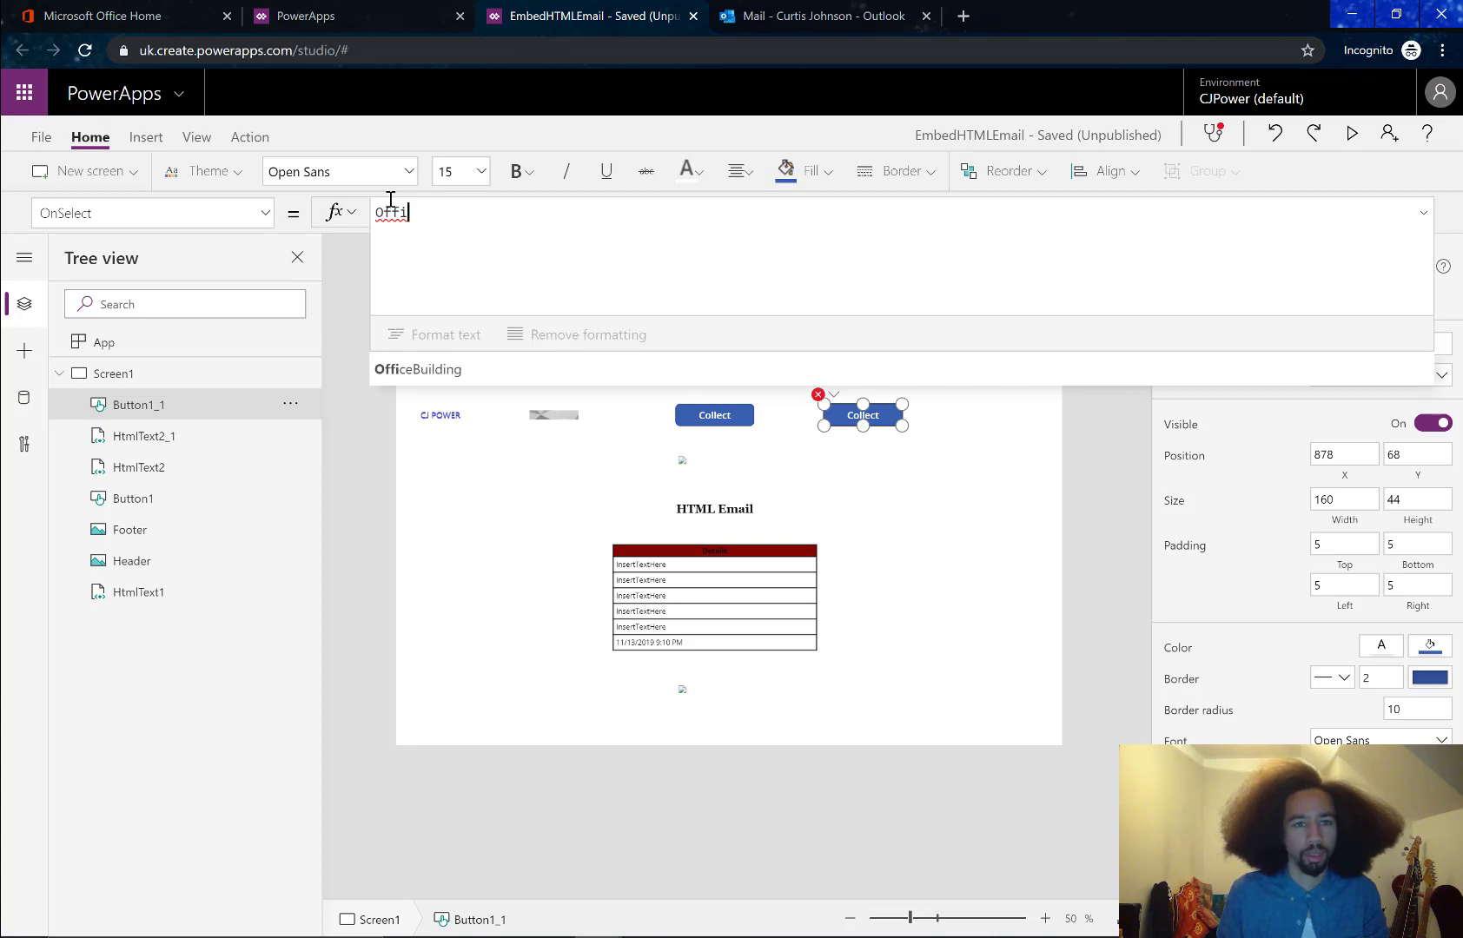
{"action": "key", "text": "BackSpace"}
{"action": "key", "text": "BackSpace"}
{"action": "key", "text": "BackSpace"}
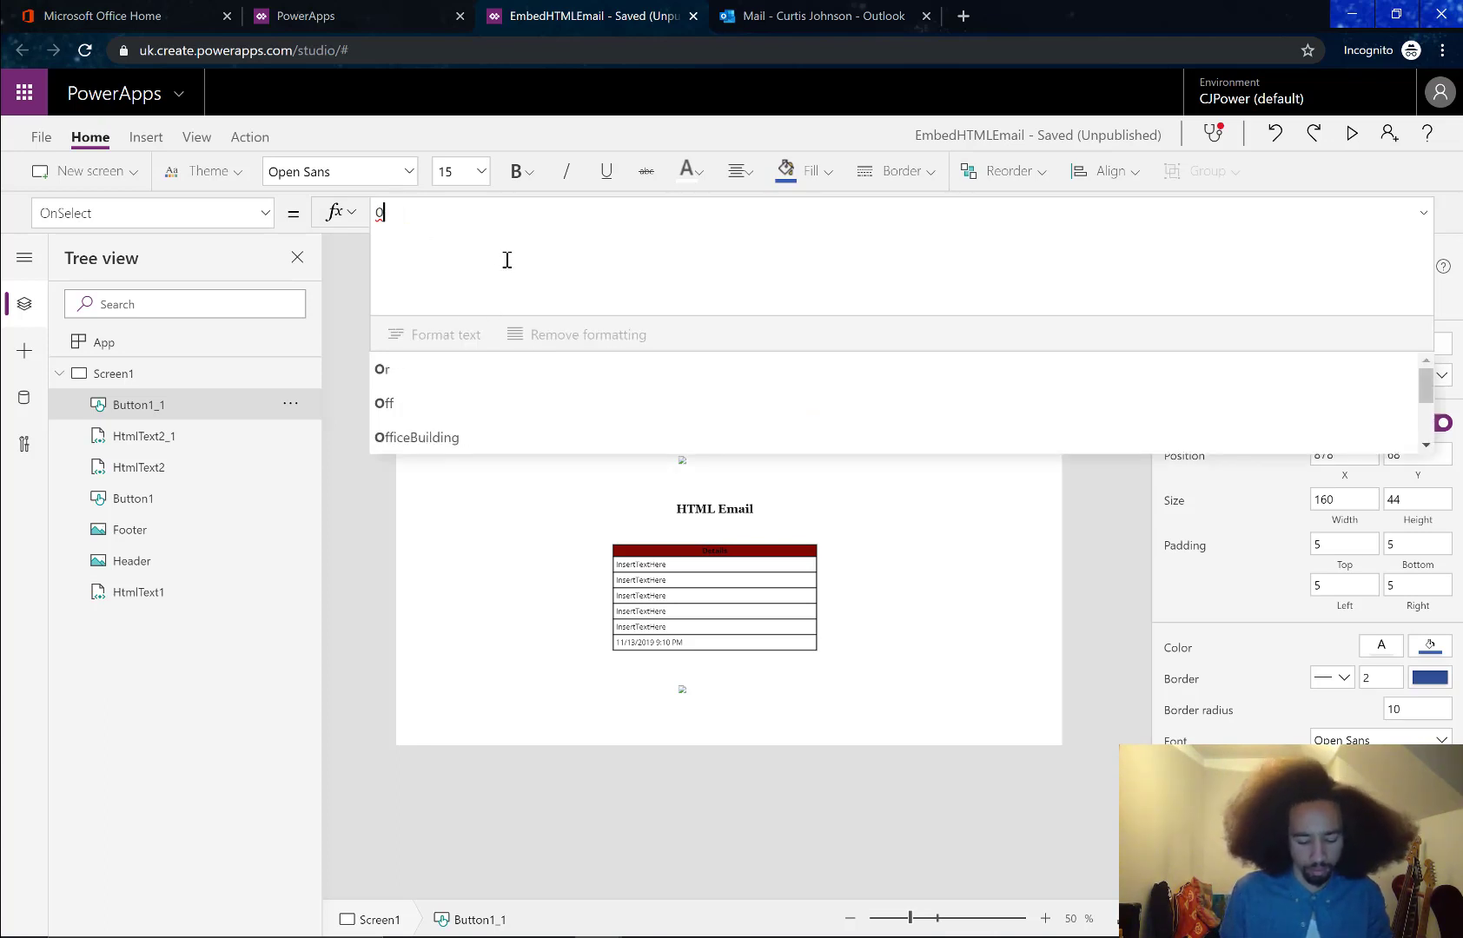
{"action": "type", "text": "ffice"}
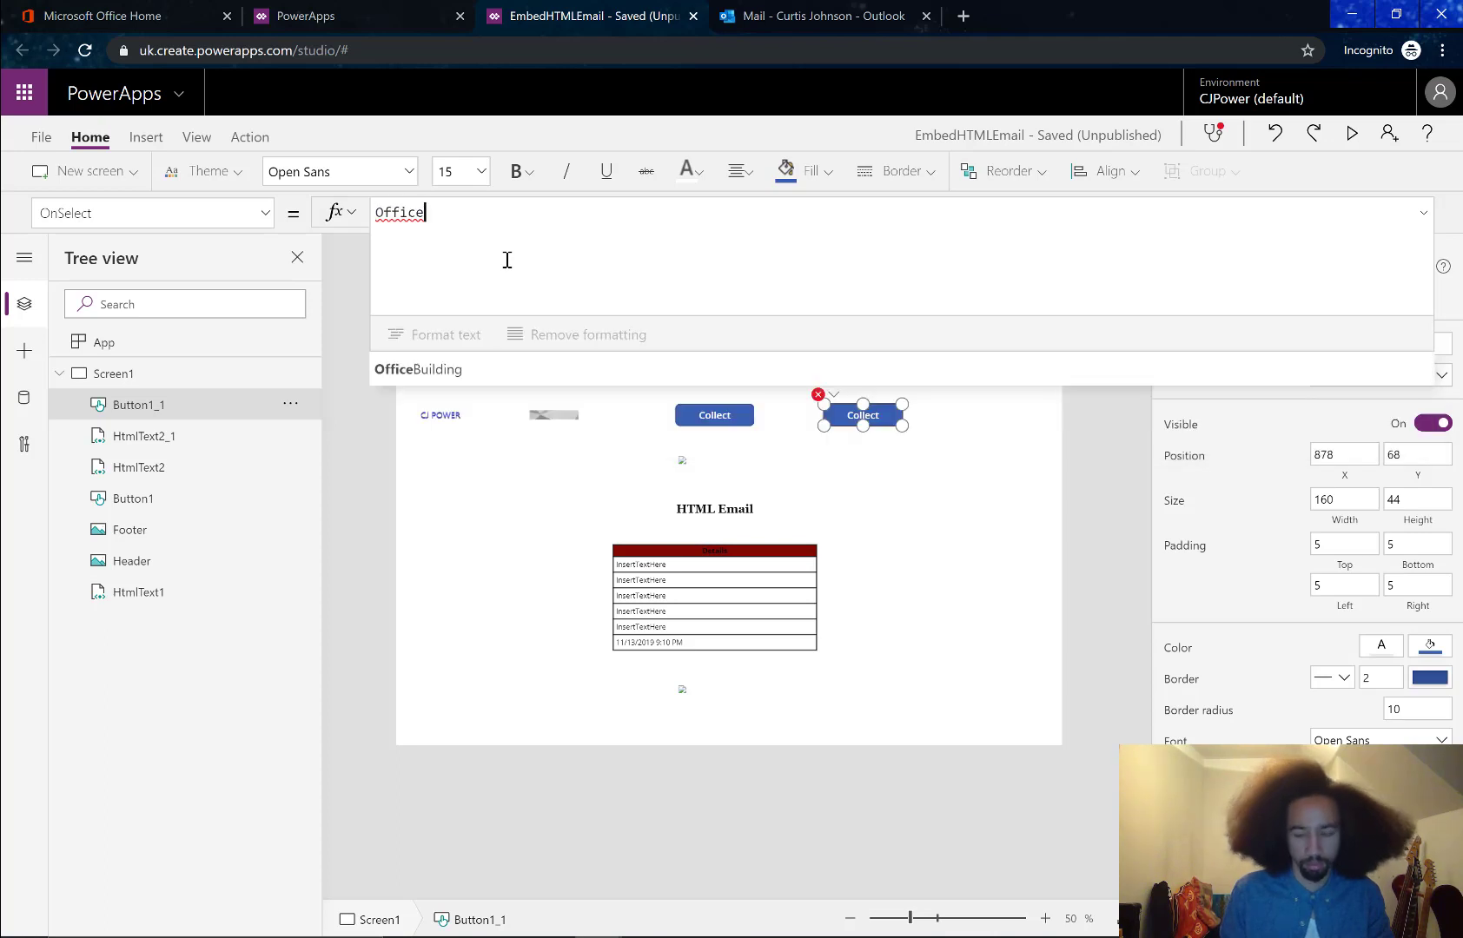
{"action": "type", "text": "365"}
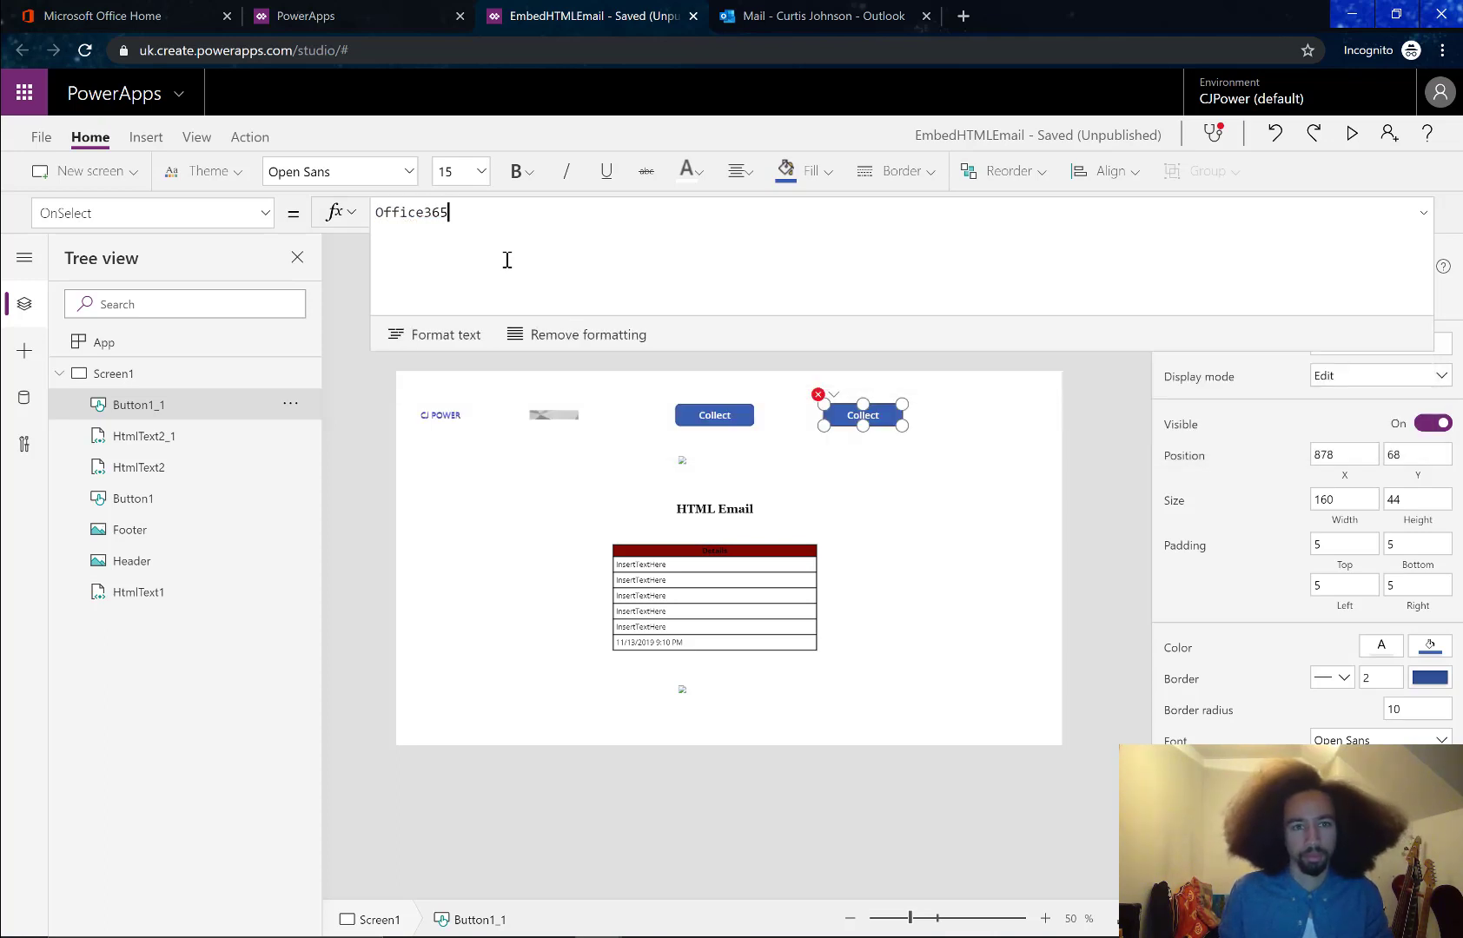
{"action": "key", "text": "BackSpace"}
{"action": "key", "text": "BackSpace"}
{"action": "key", "text": "BackSpace"}
{"action": "key", "text": "BackSpace"}
{"action": "key", "text": "BackSpace"}
{"action": "key", "text": "BackSpace"}
{"action": "key", "text": "BackSpace"}
{"action": "key", "text": "BackSpace"}
{"action": "key", "text": "BackSpace"}
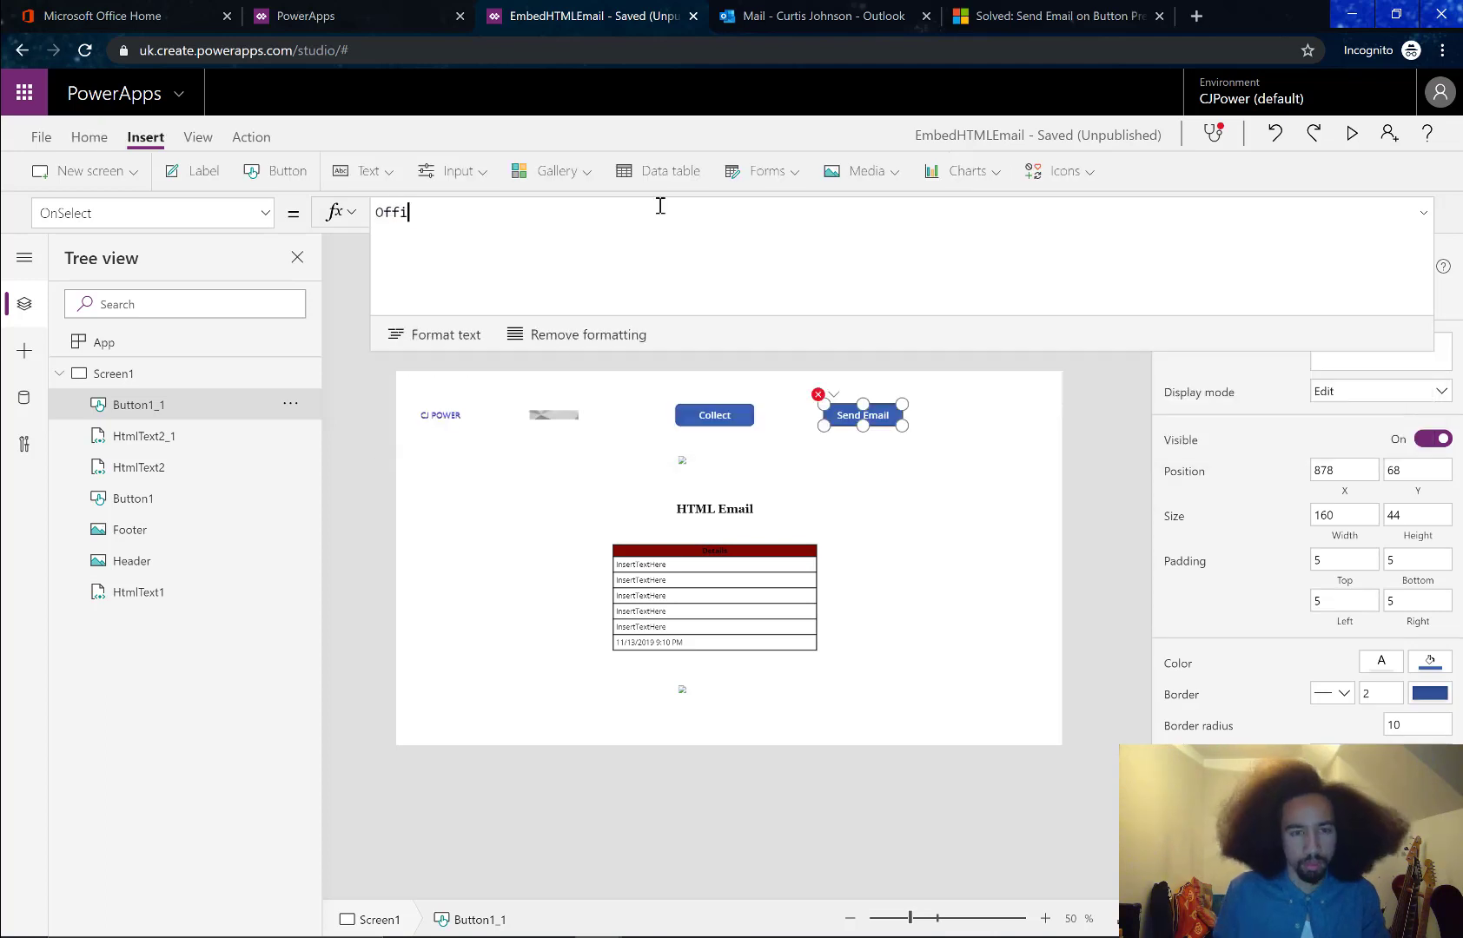
{"action": "key", "text": "Down"}
{"action": "key", "text": "Down"}
{"action": "key", "text": "Down"}
{"action": "key", "text": "Down"}
{"action": "key", "text": "Down"}
{"action": "key", "text": "Down"}
{"action": "key", "text": "Down"}
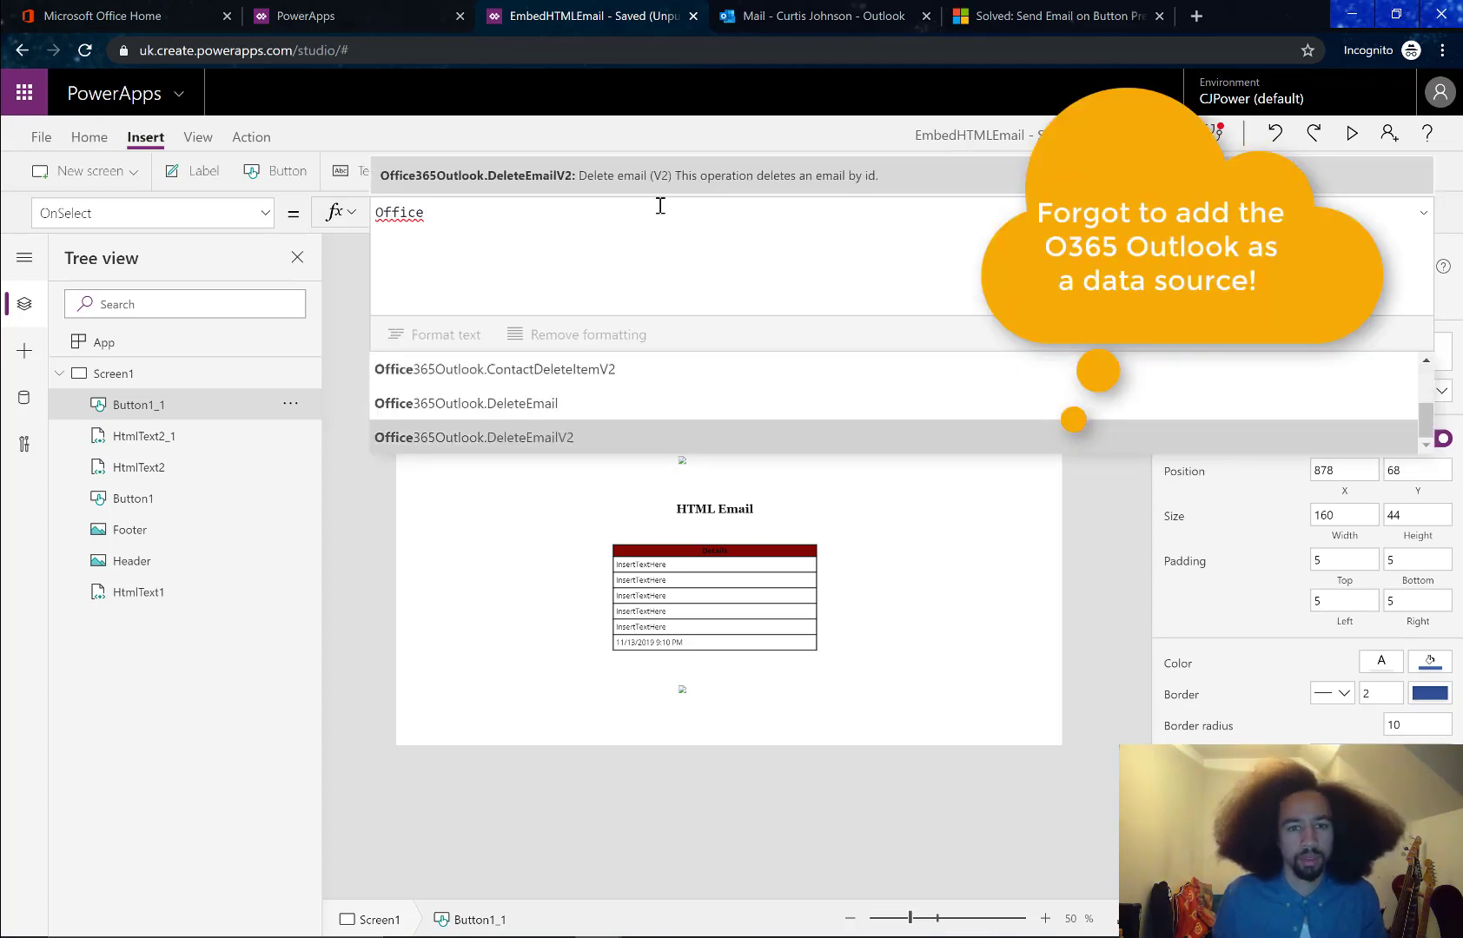
{"action": "key", "text": "Down"}
{"action": "key", "text": "Down"}
{"action": "key", "text": "Down"}
{"action": "key", "text": "Down"}
{"action": "key", "text": "Down"}
{"action": "key", "text": "Down"}
{"action": "key", "text": "Down"}
{"action": "key", "text": "Down"}
{"action": "key", "text": "Down"}
{"action": "key", "text": "Down"}
{"action": "key", "text": "Down"}
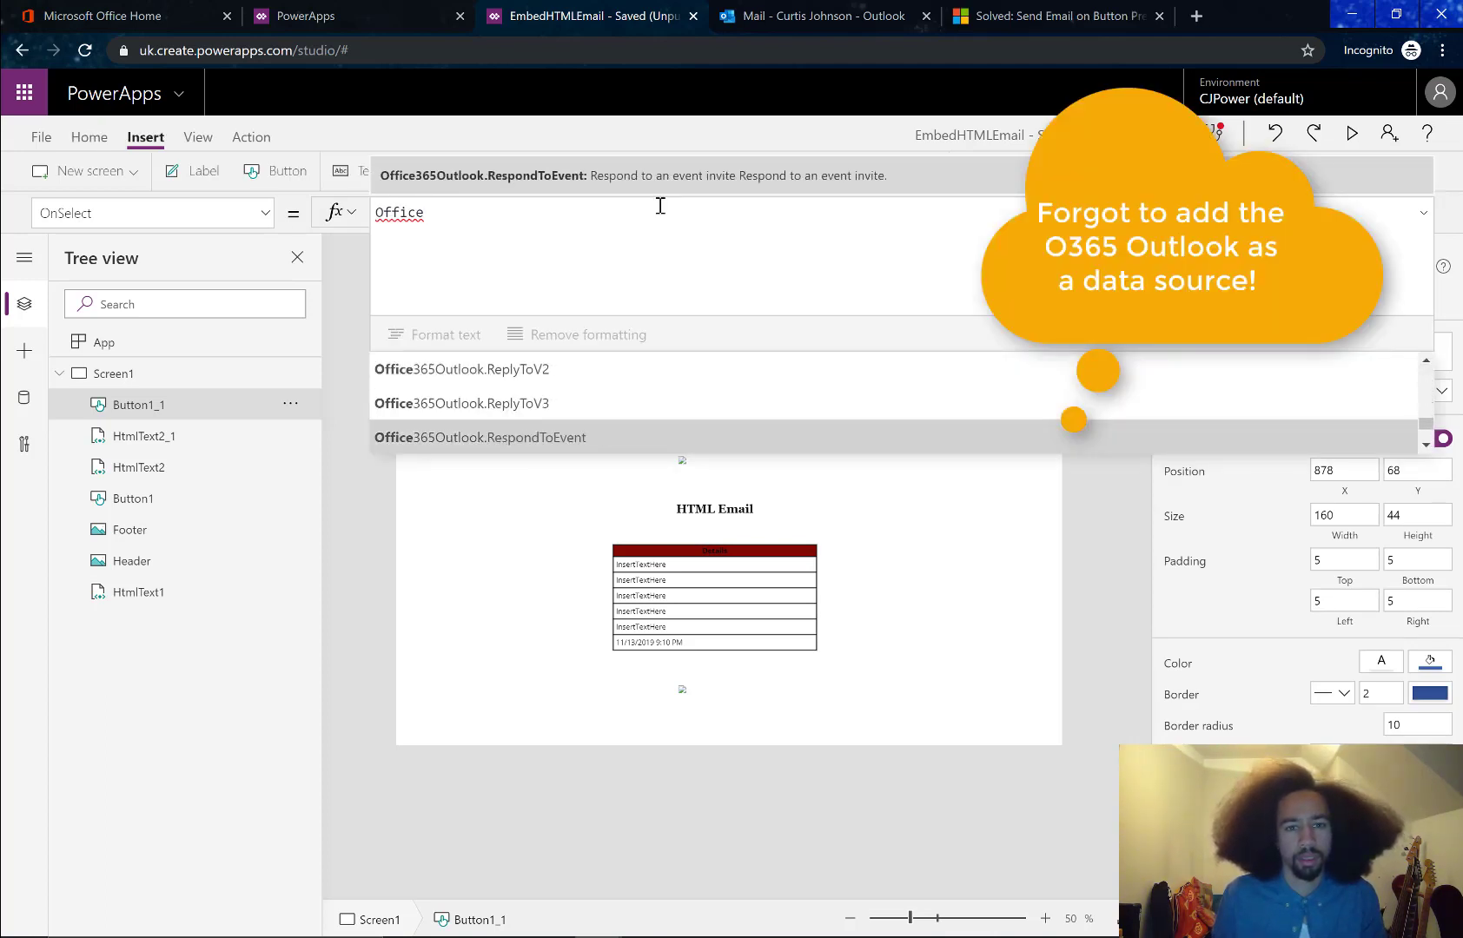
{"action": "key", "text": "Down"}
{"action": "key", "text": "Up"}
{"action": "key", "text": "Tab"}
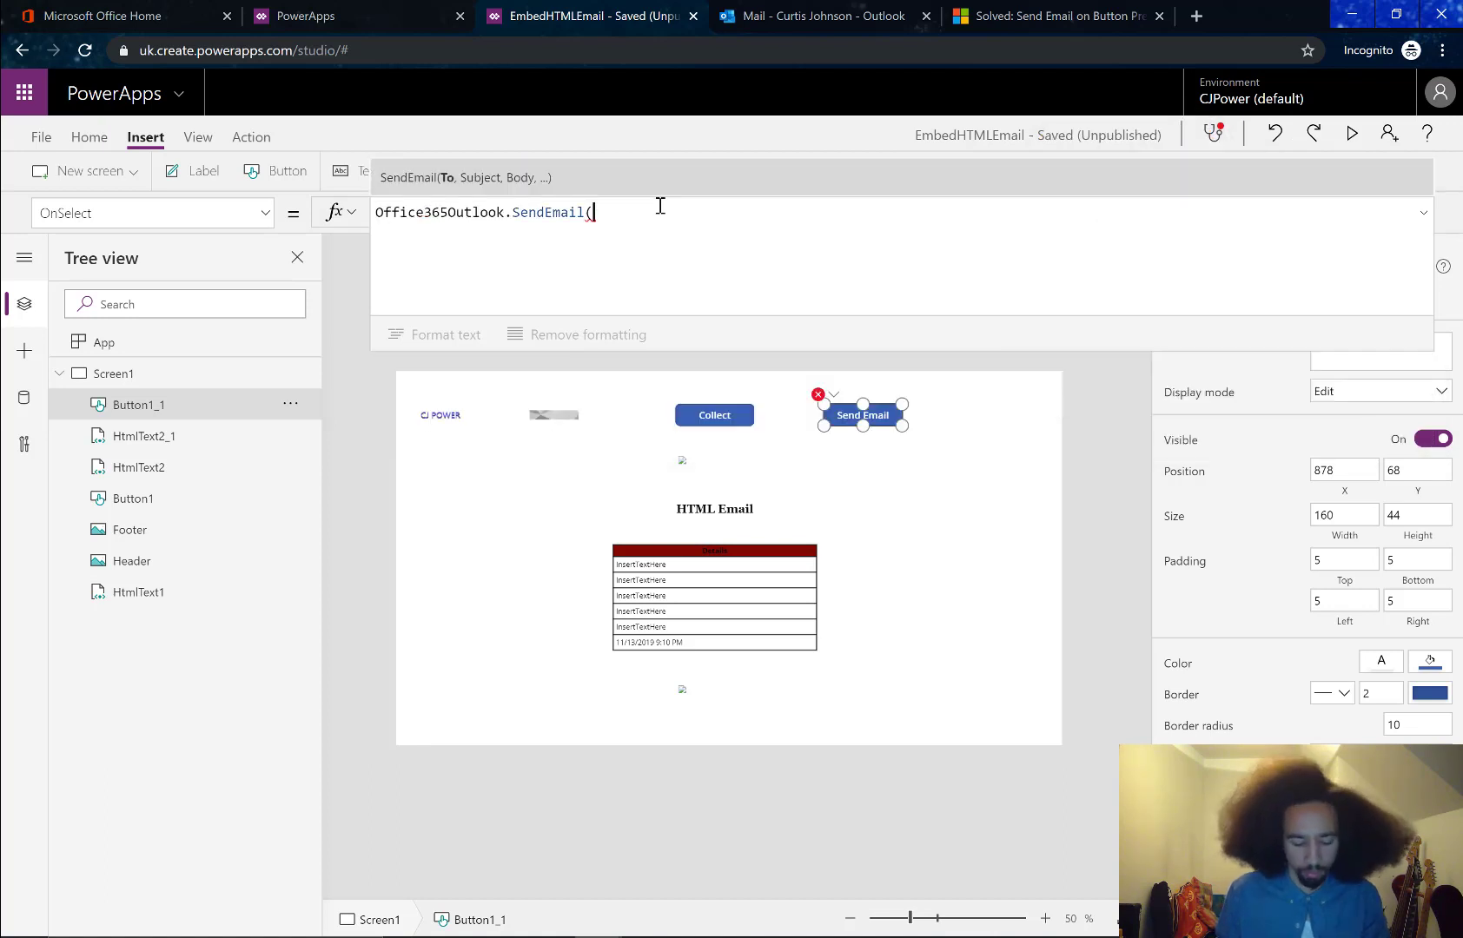
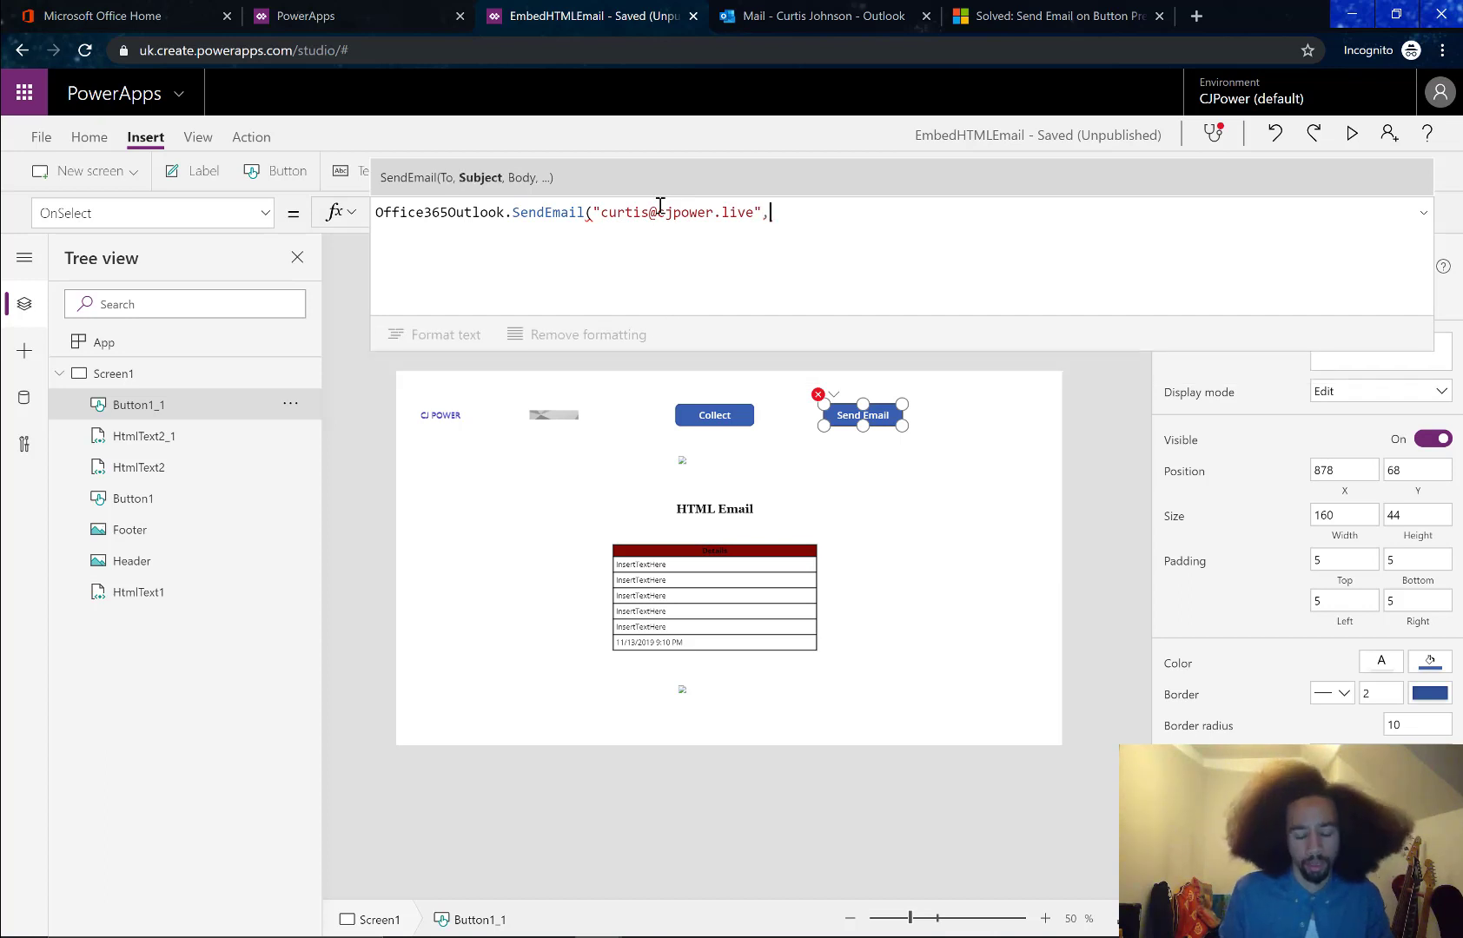
Enter the recipient's e-mail address and the subject "HTMLTestEmail" as SendEmail arguments
{"action": "type", "text": "HTMLTest"}
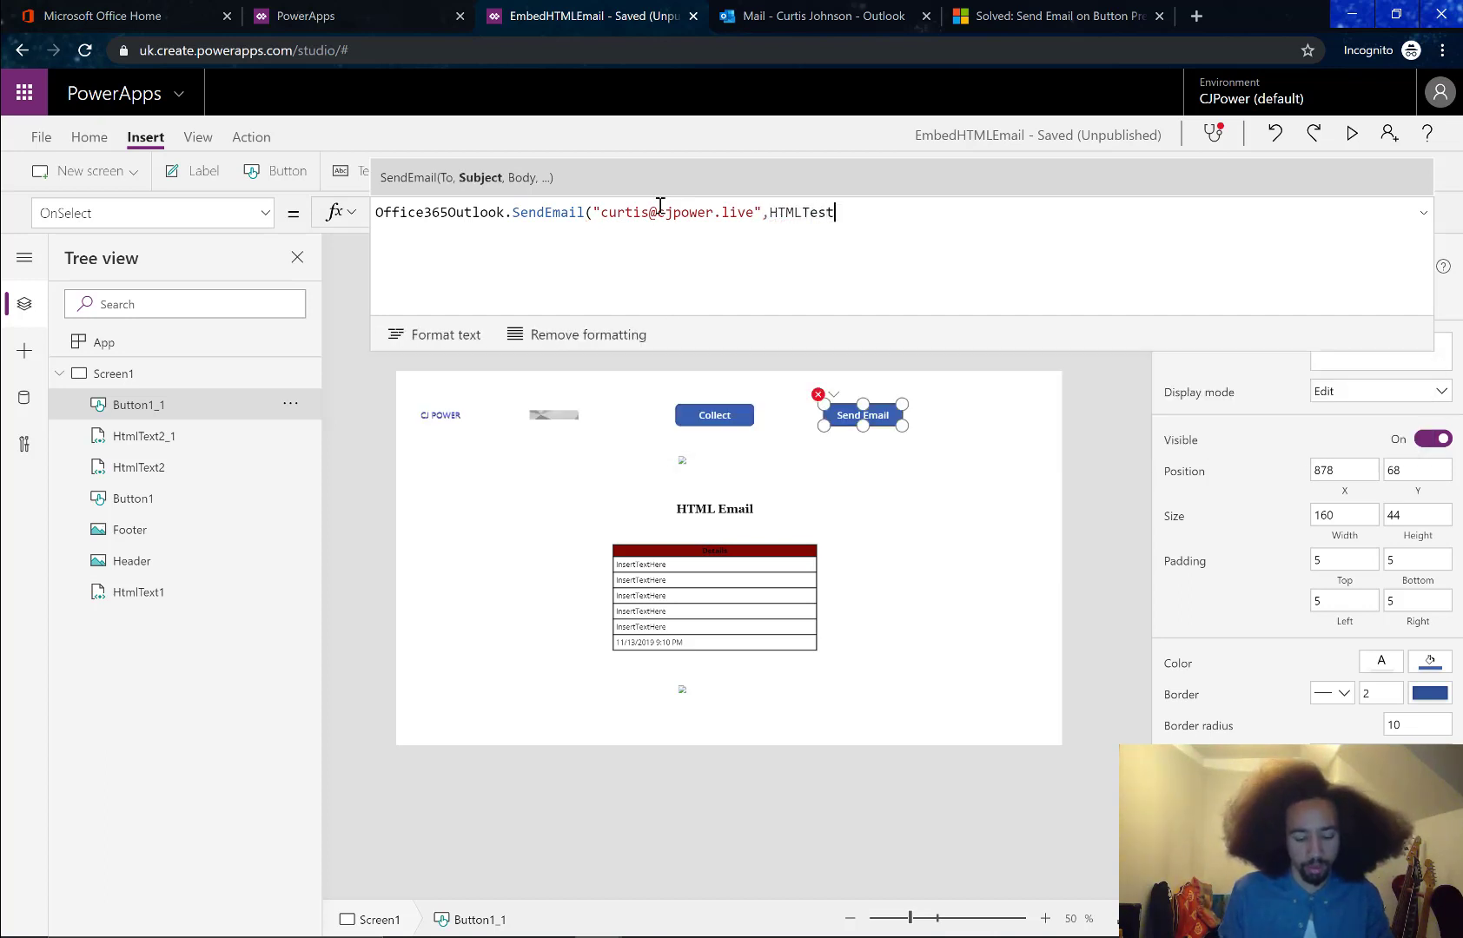
{"action": "type", "text": "Email"}
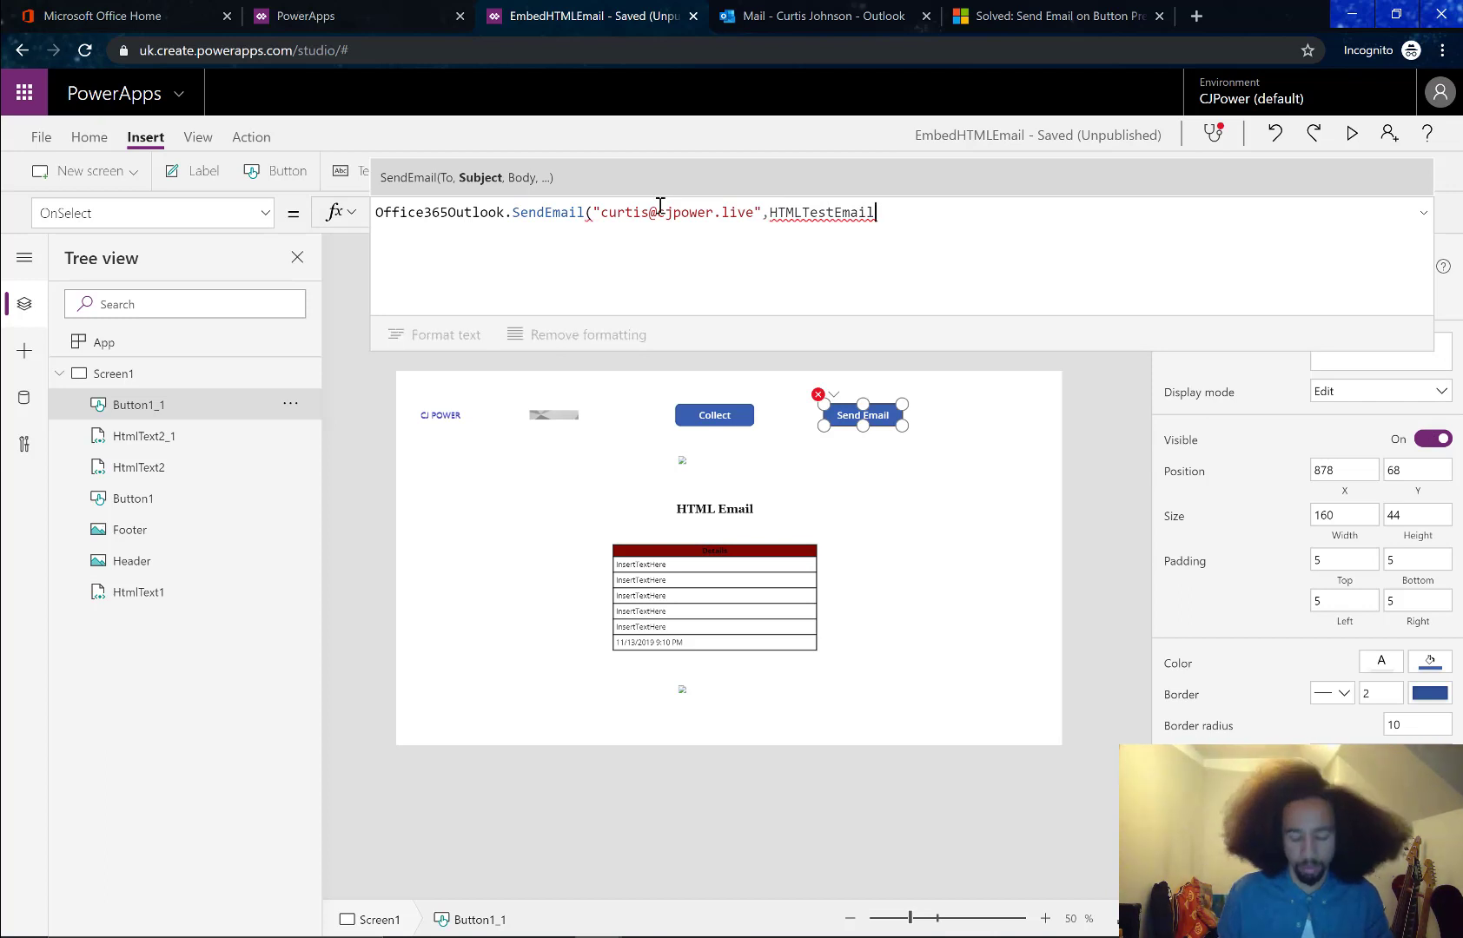
{"action": "key", "text": "ctrl+Left"}
{"action": "type", "text": "\""}
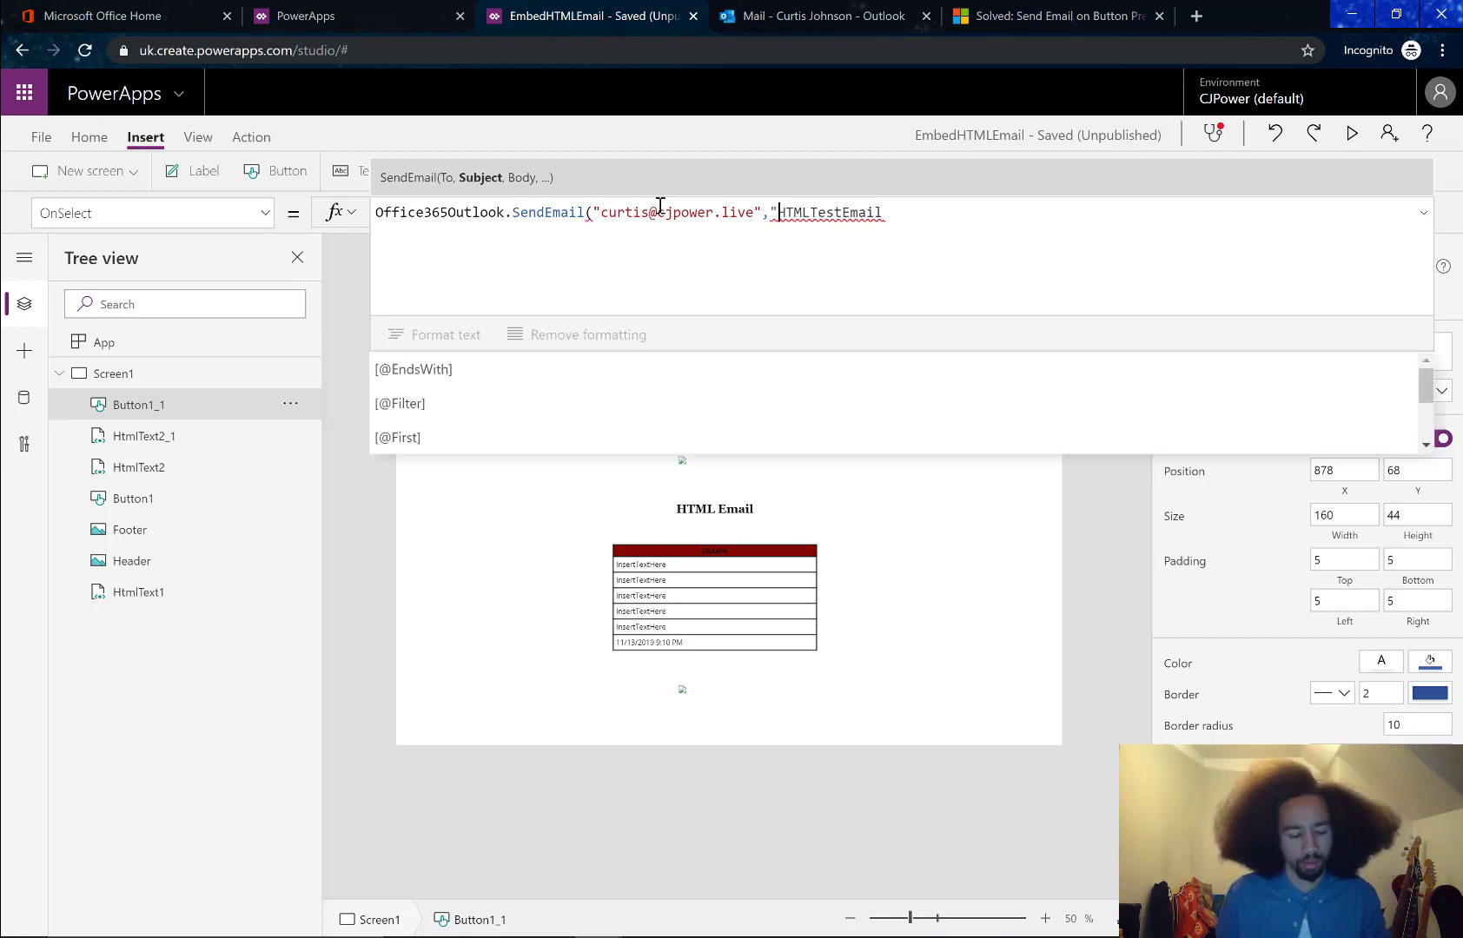
{"action": "key", "text": "End"}
{"action": "type", "text": "\","}
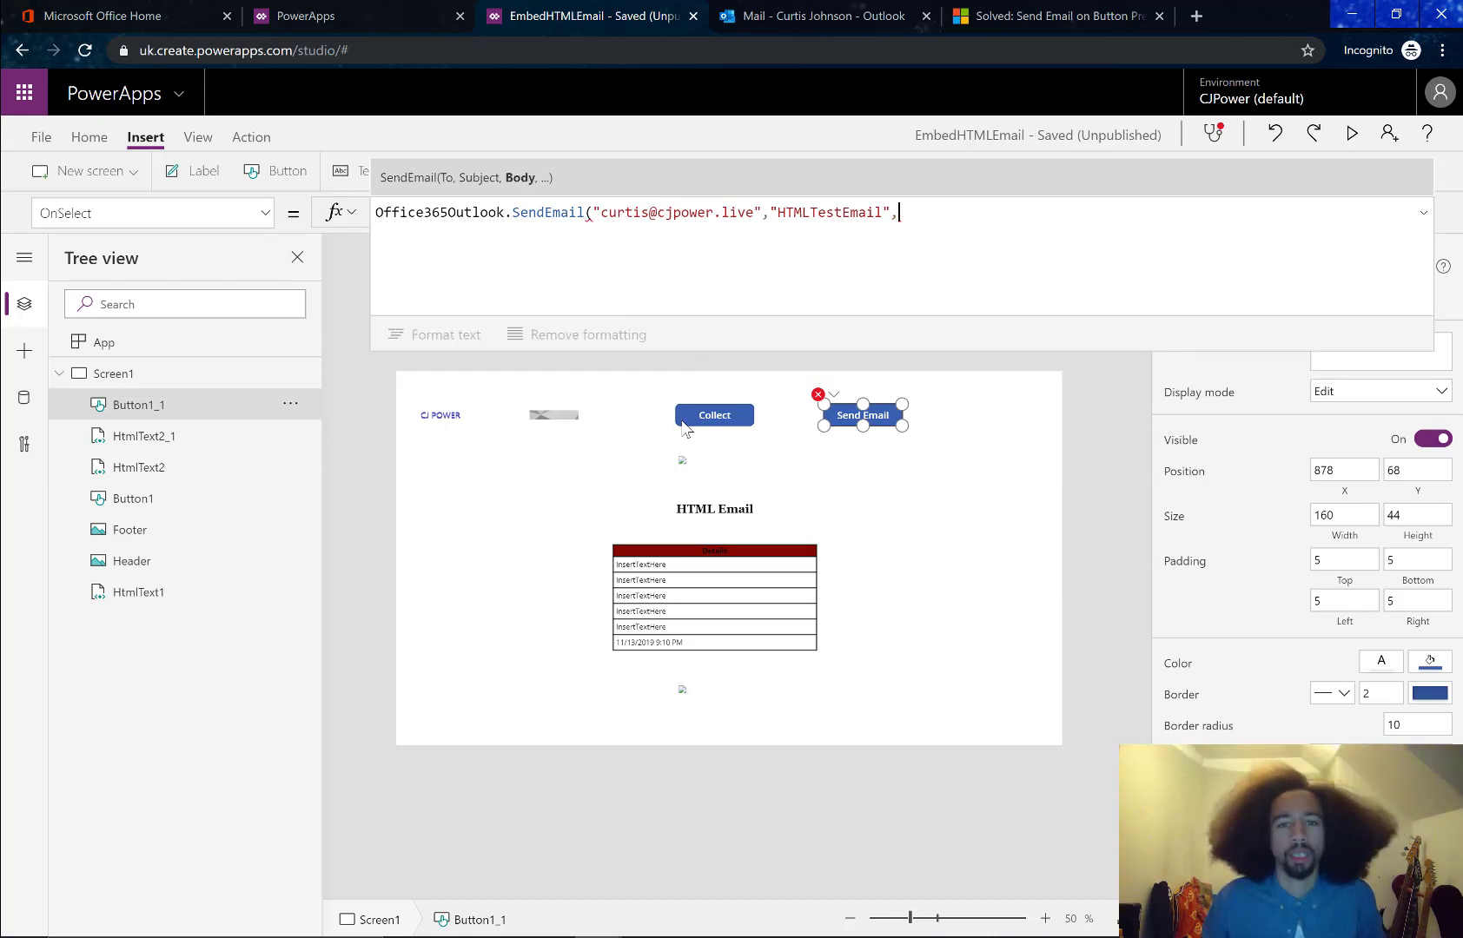
Rename the header HTML control HtmlText2_1 to Headerhtml
{"action": "left_click", "coordinate": [682, 465]}
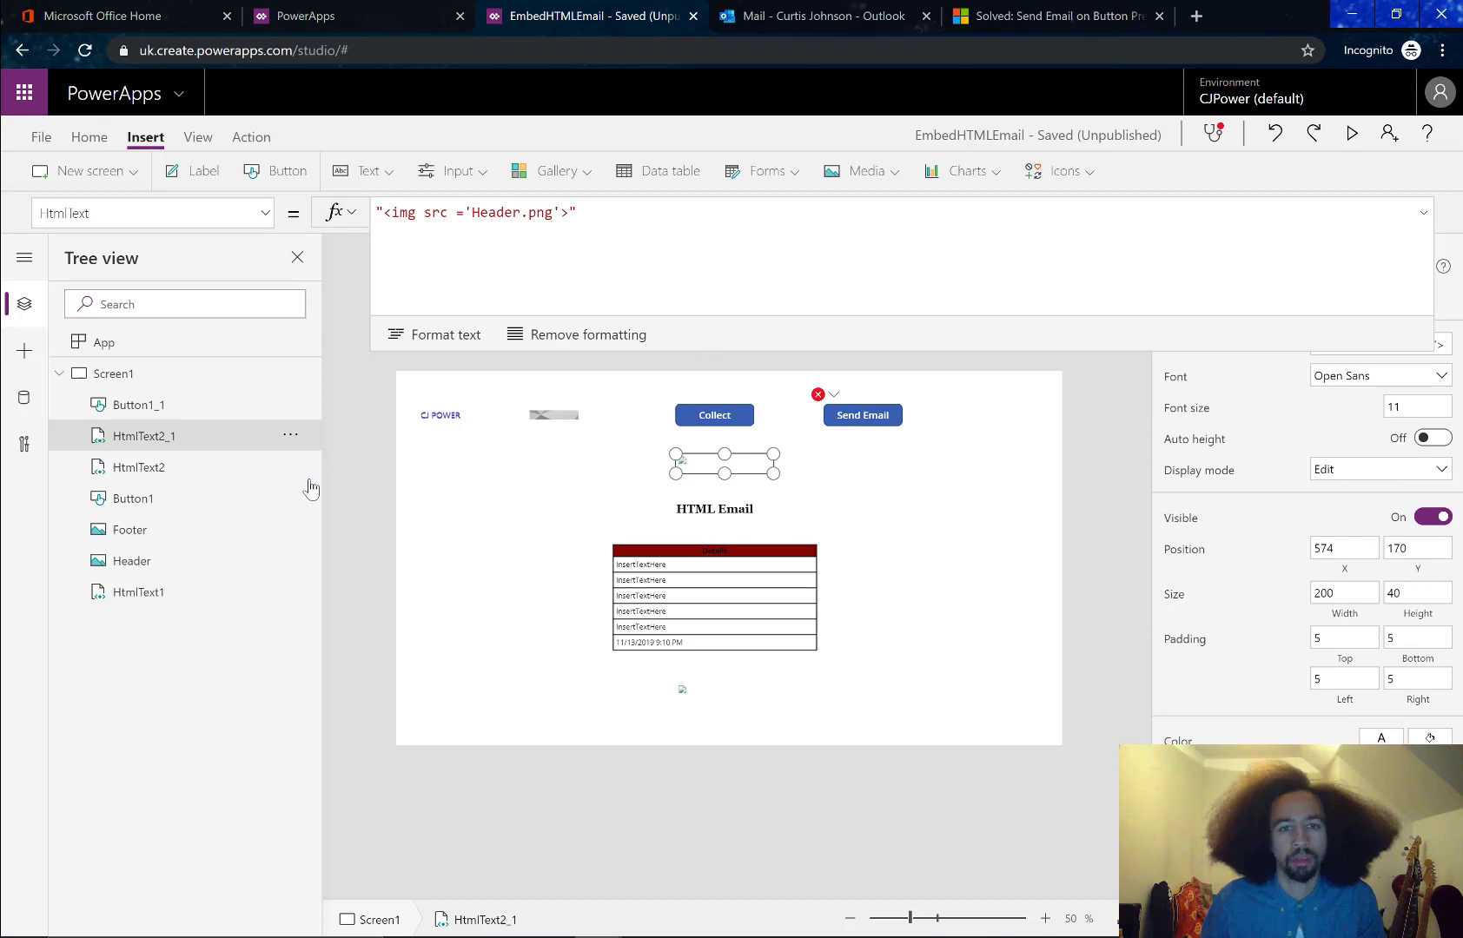
{"action": "double_click", "coordinate": [165, 445]}
{"action": "type", "text": "He"}
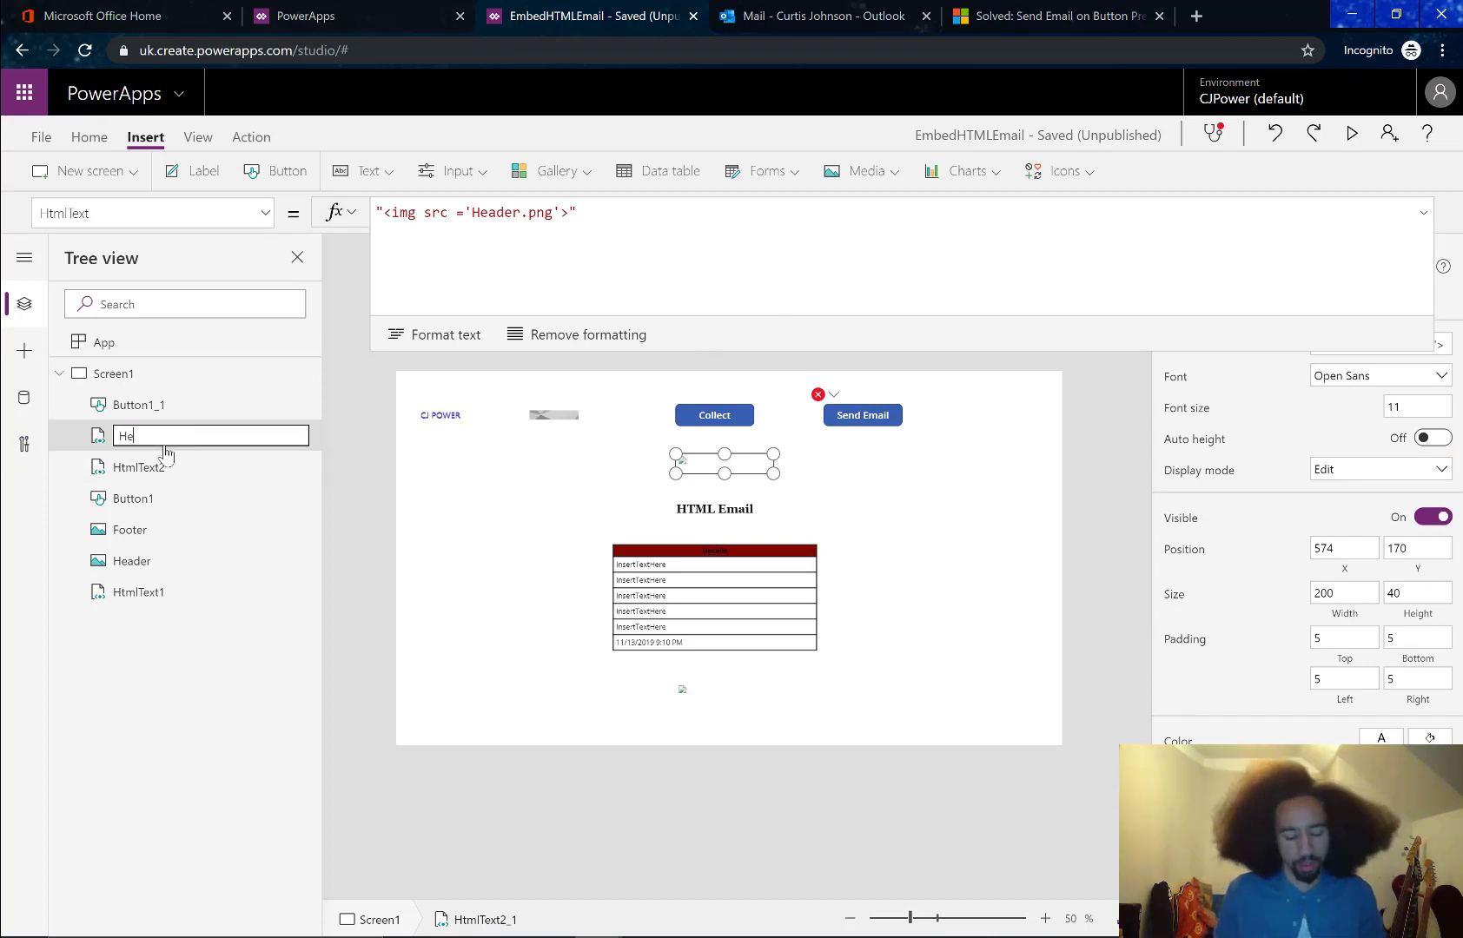
{"action": "type", "text": "aderhtml"}
{"action": "key", "text": "Return"}
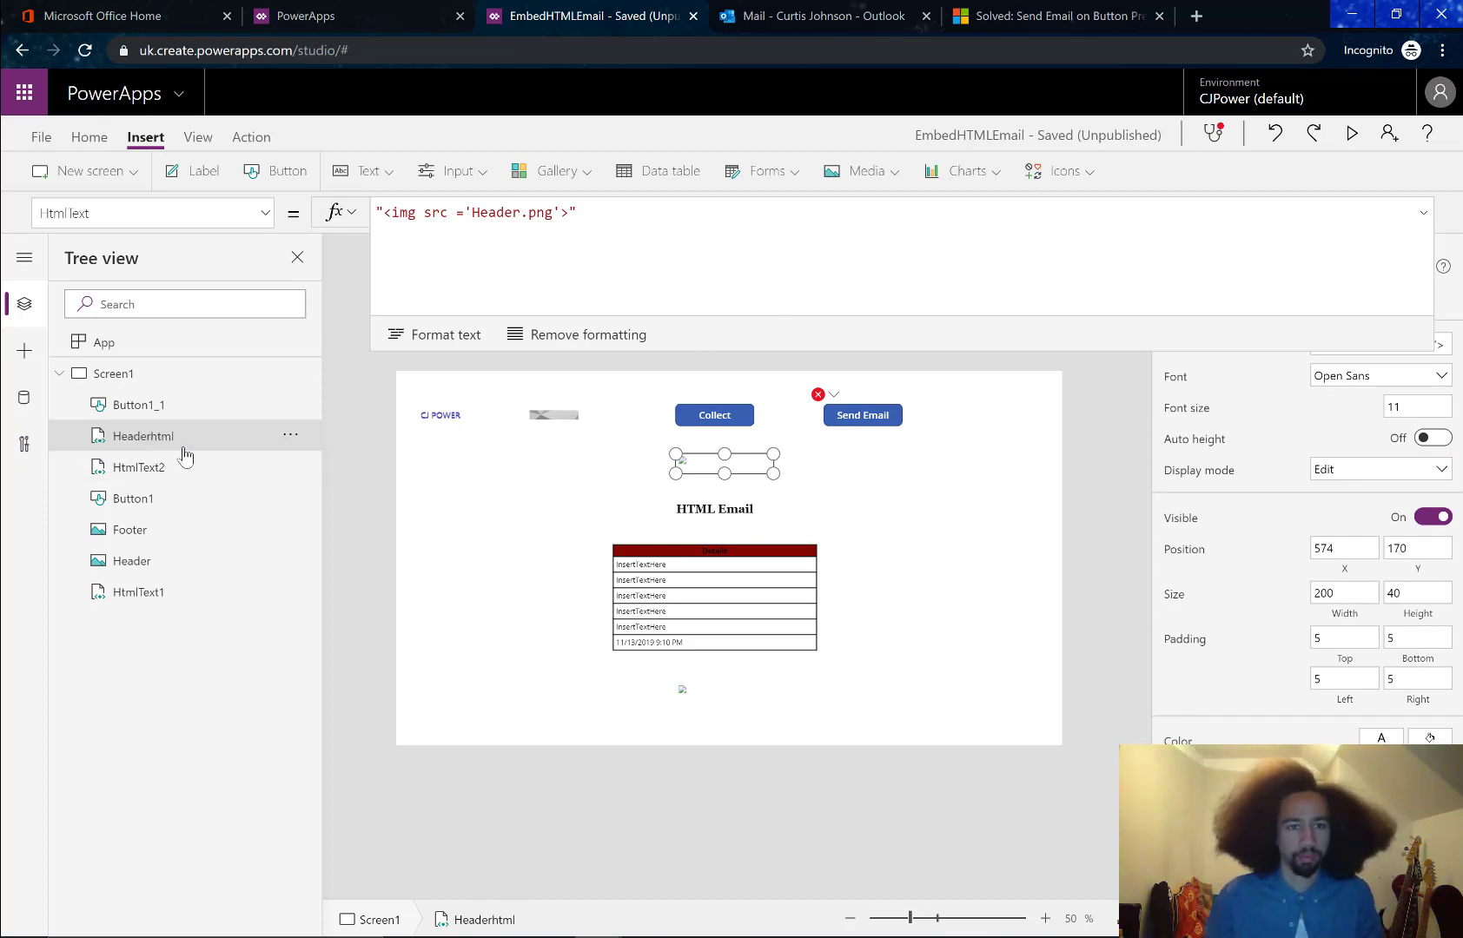
{"action": "double_click", "coordinate": [183, 448]}
{"action": "key", "text": "ctrl+c"}
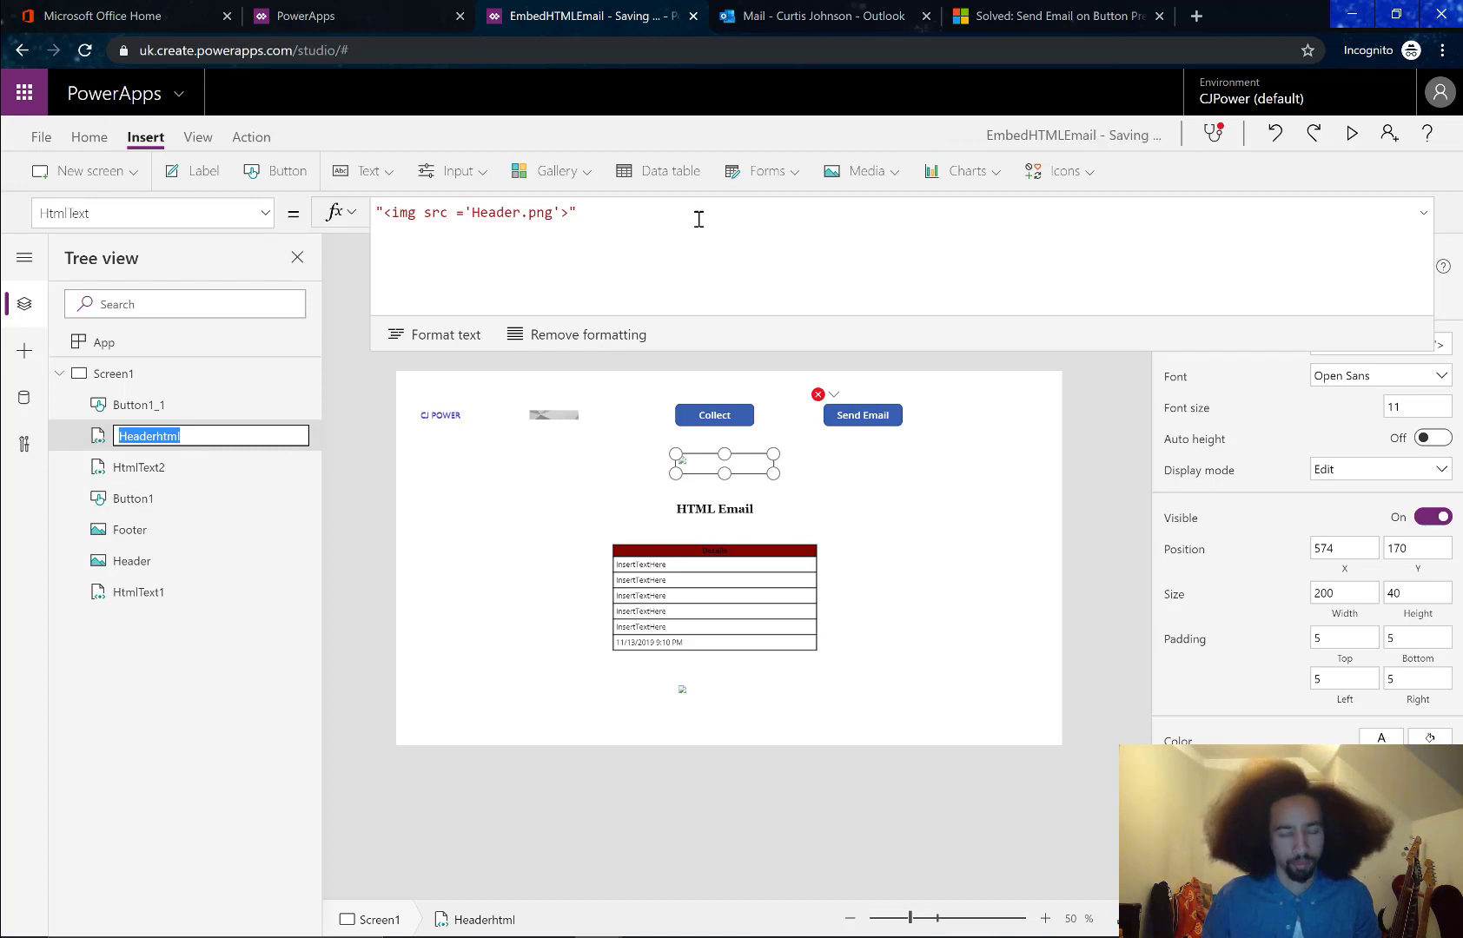
Begin the SendEmail body argument with Headerhtml.HtmlText &
{"action": "left_click", "coordinate": [862, 415]}
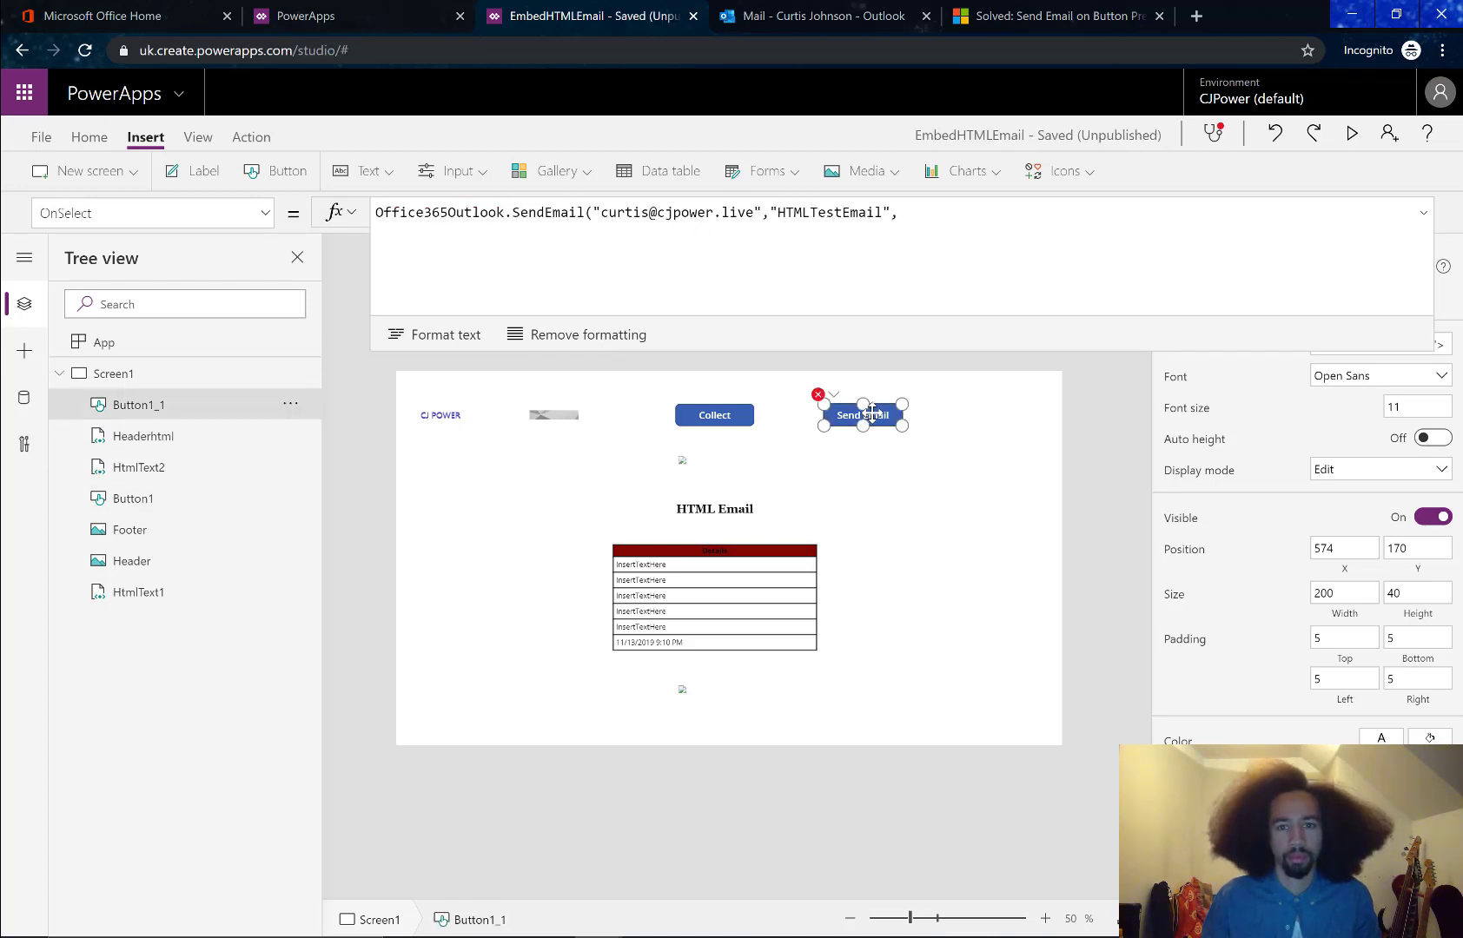
{"action": "left_click", "coordinate": [930, 214]}
{"action": "key", "text": "ctrl+v"}
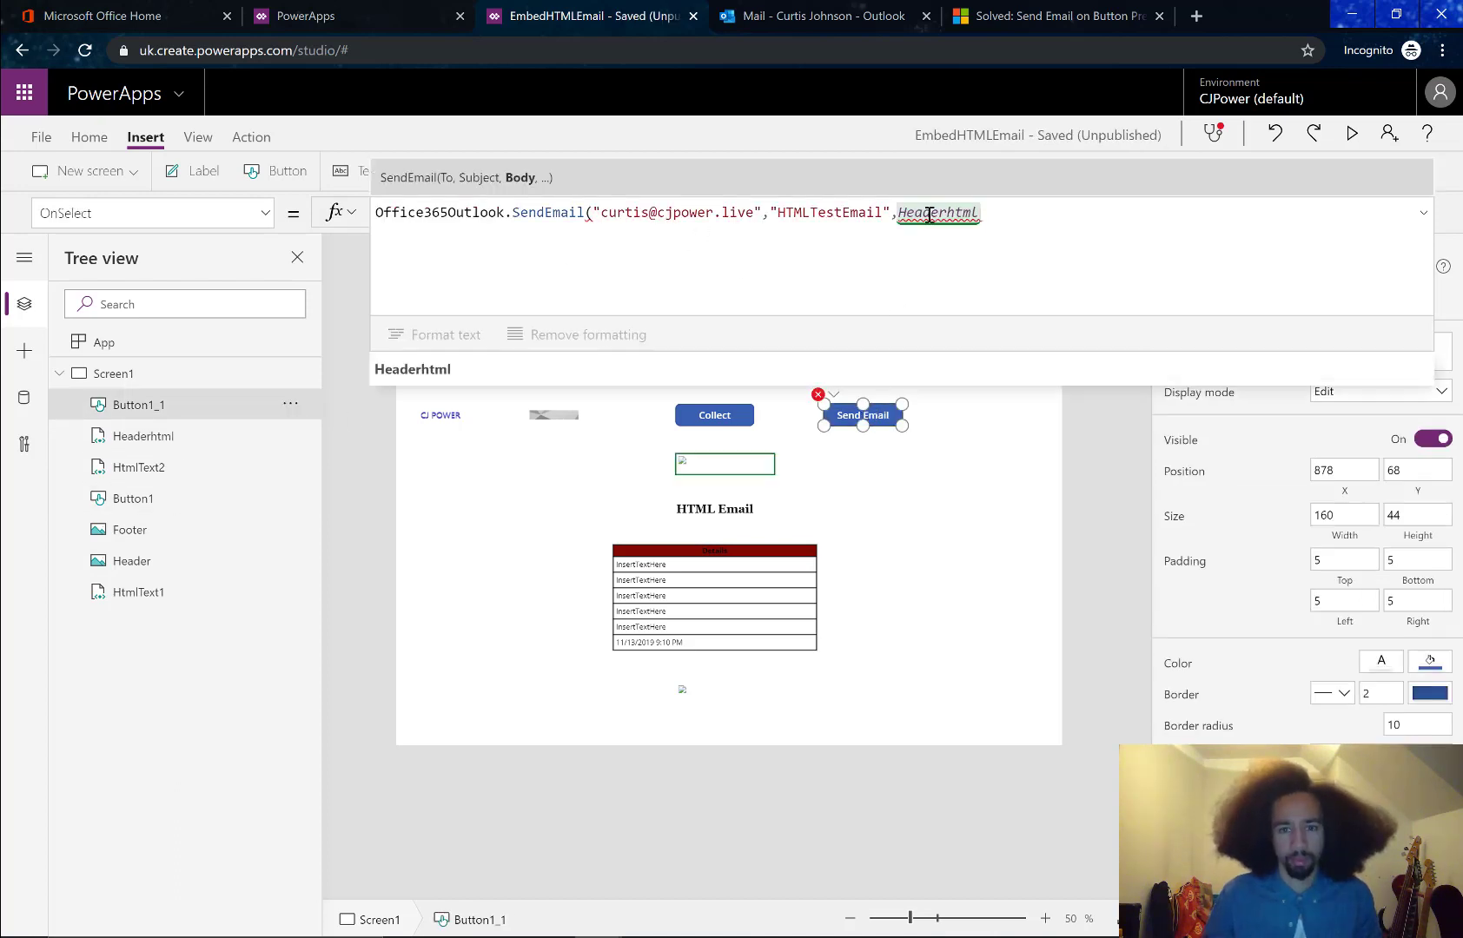
{"action": "type", "text": ","}
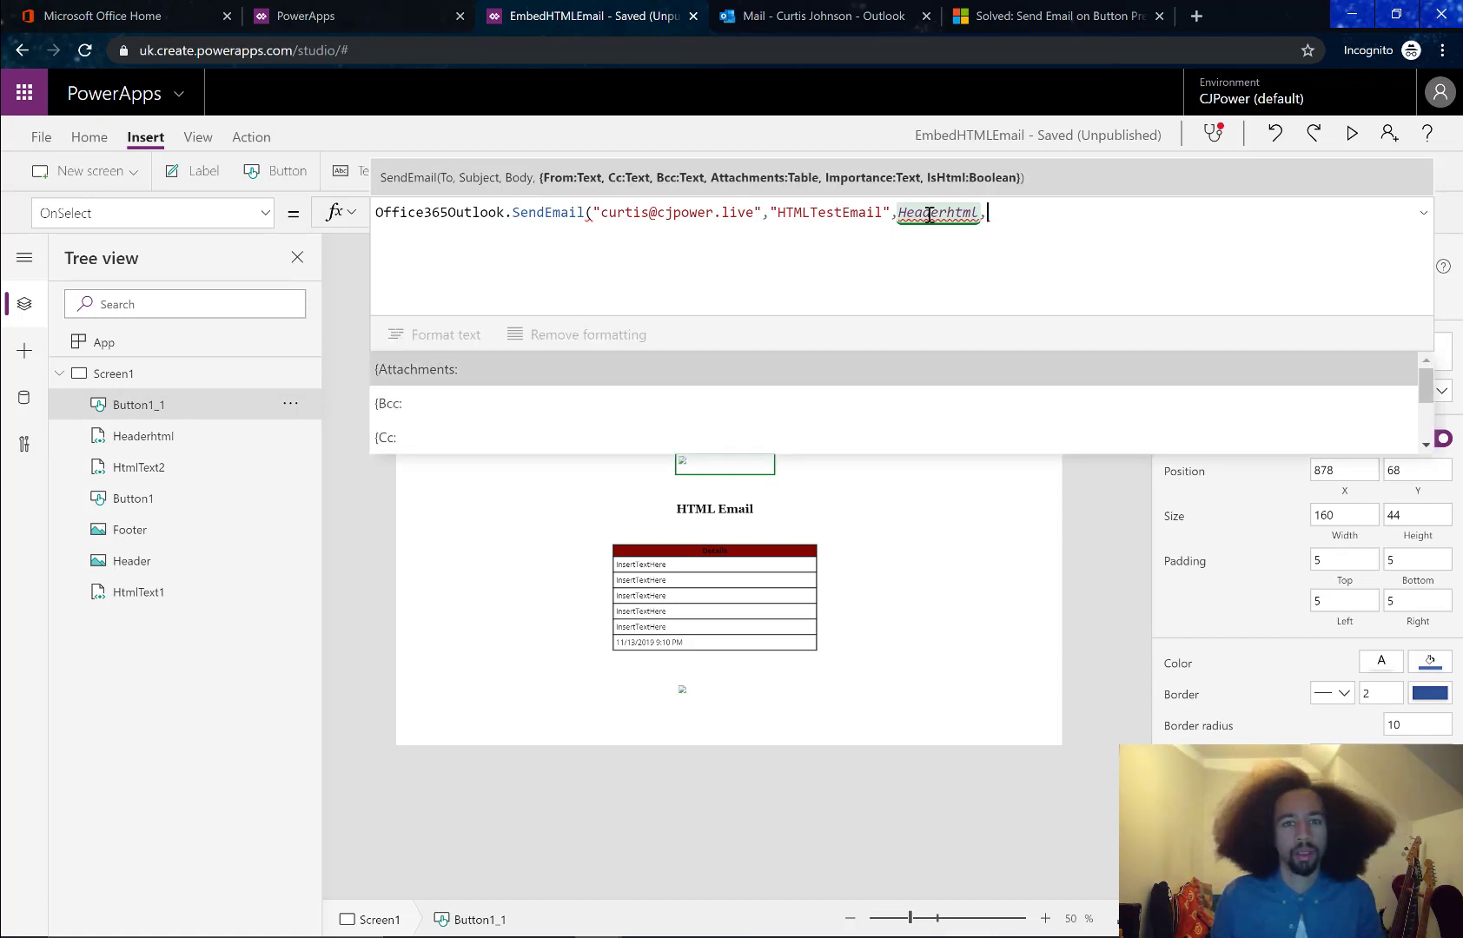
{"action": "key", "text": "BackSpace"}
{"action": "type", "text": "."}
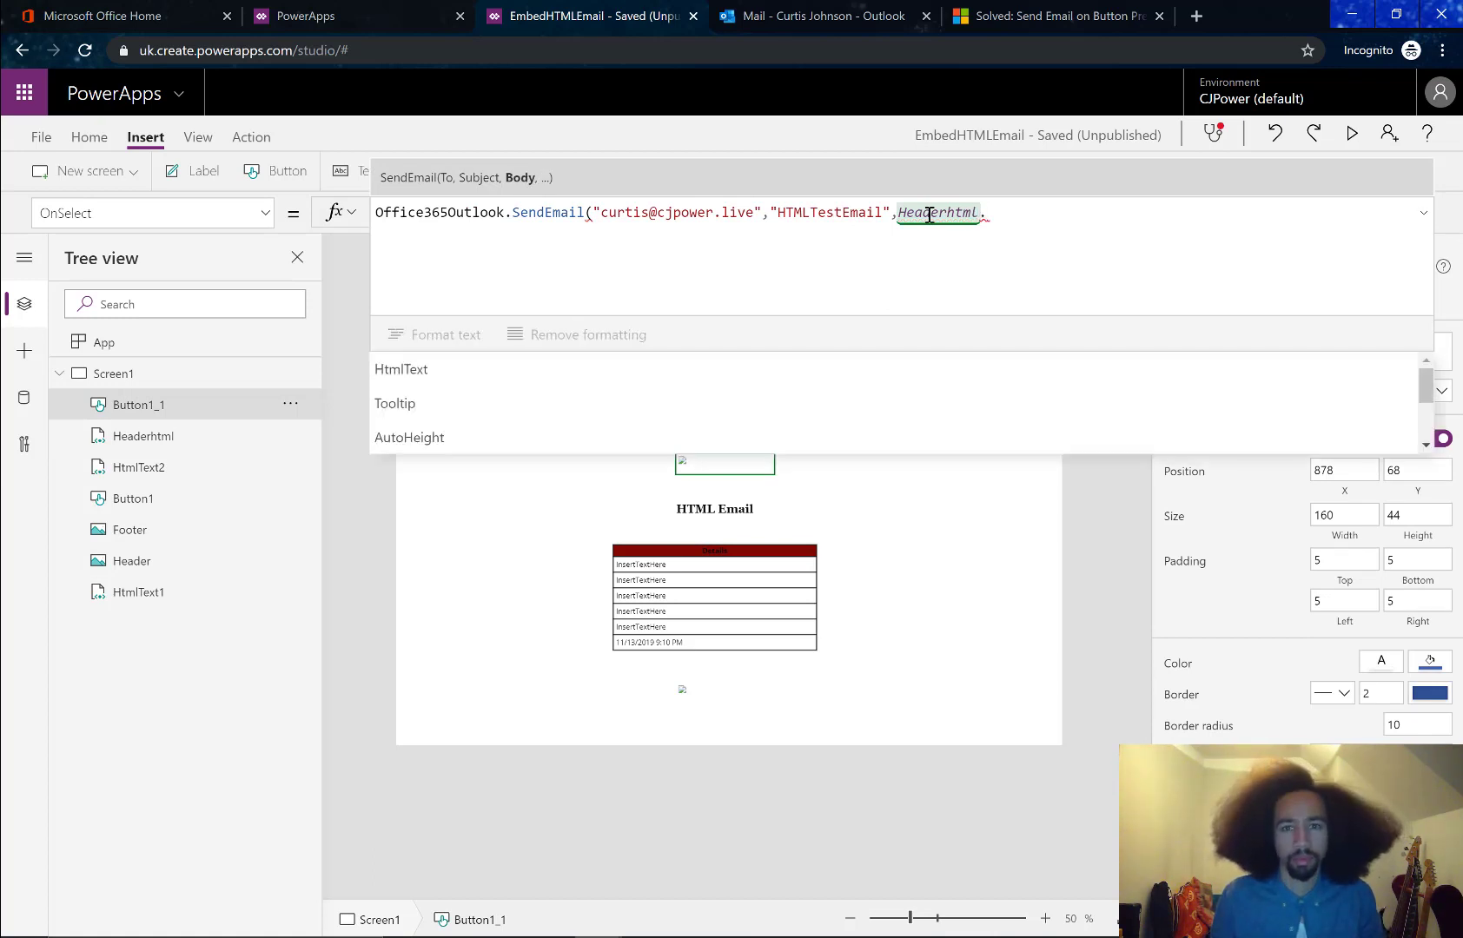
{"action": "key", "text": "Tab"}
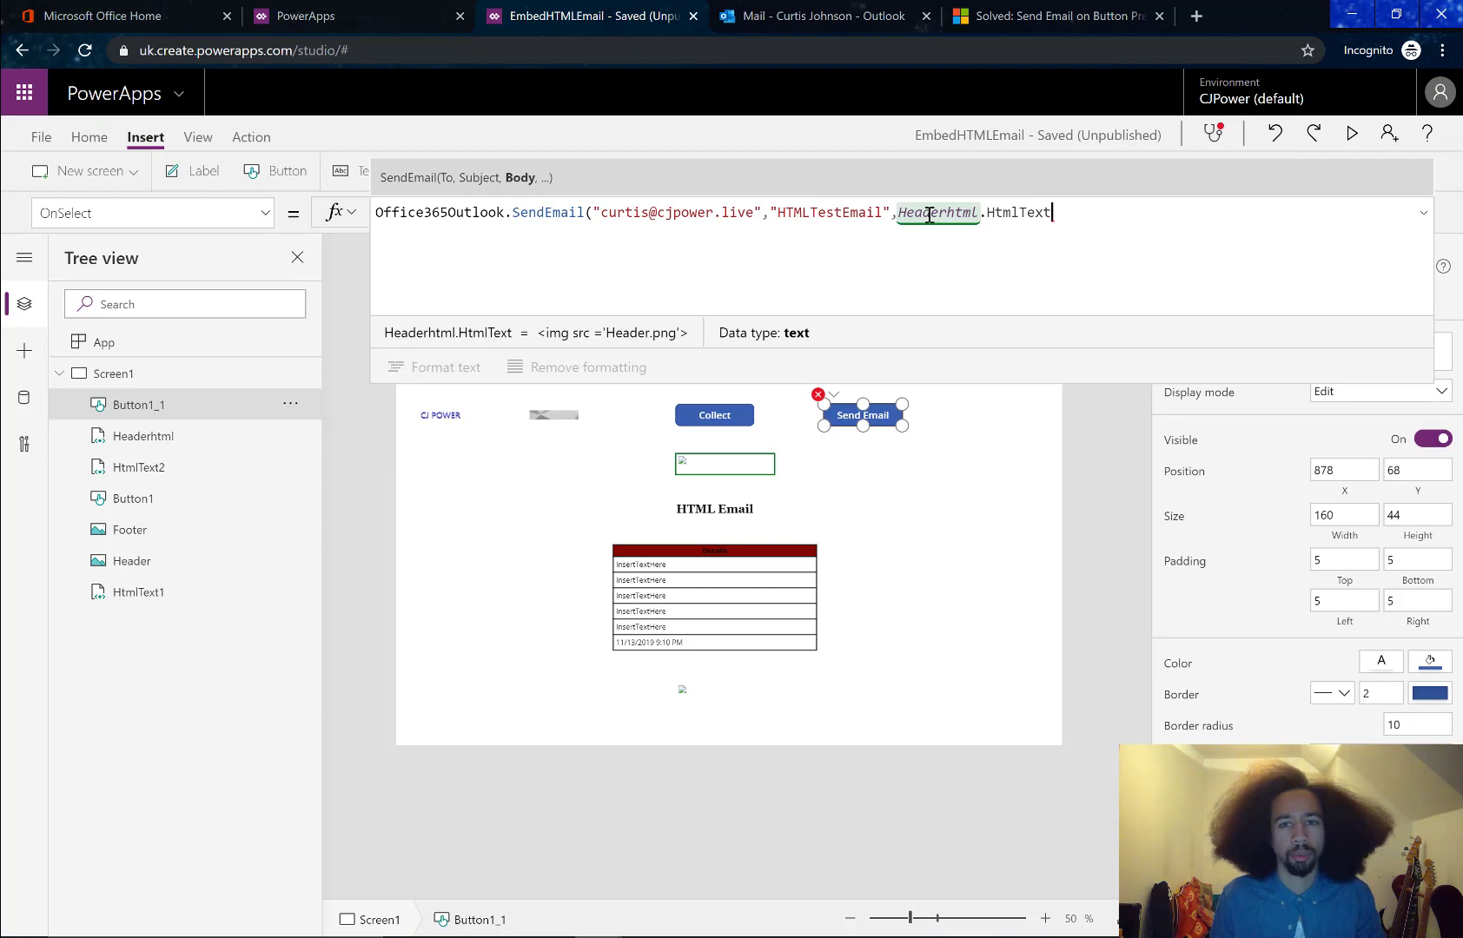
{"action": "type", "text": "&"}
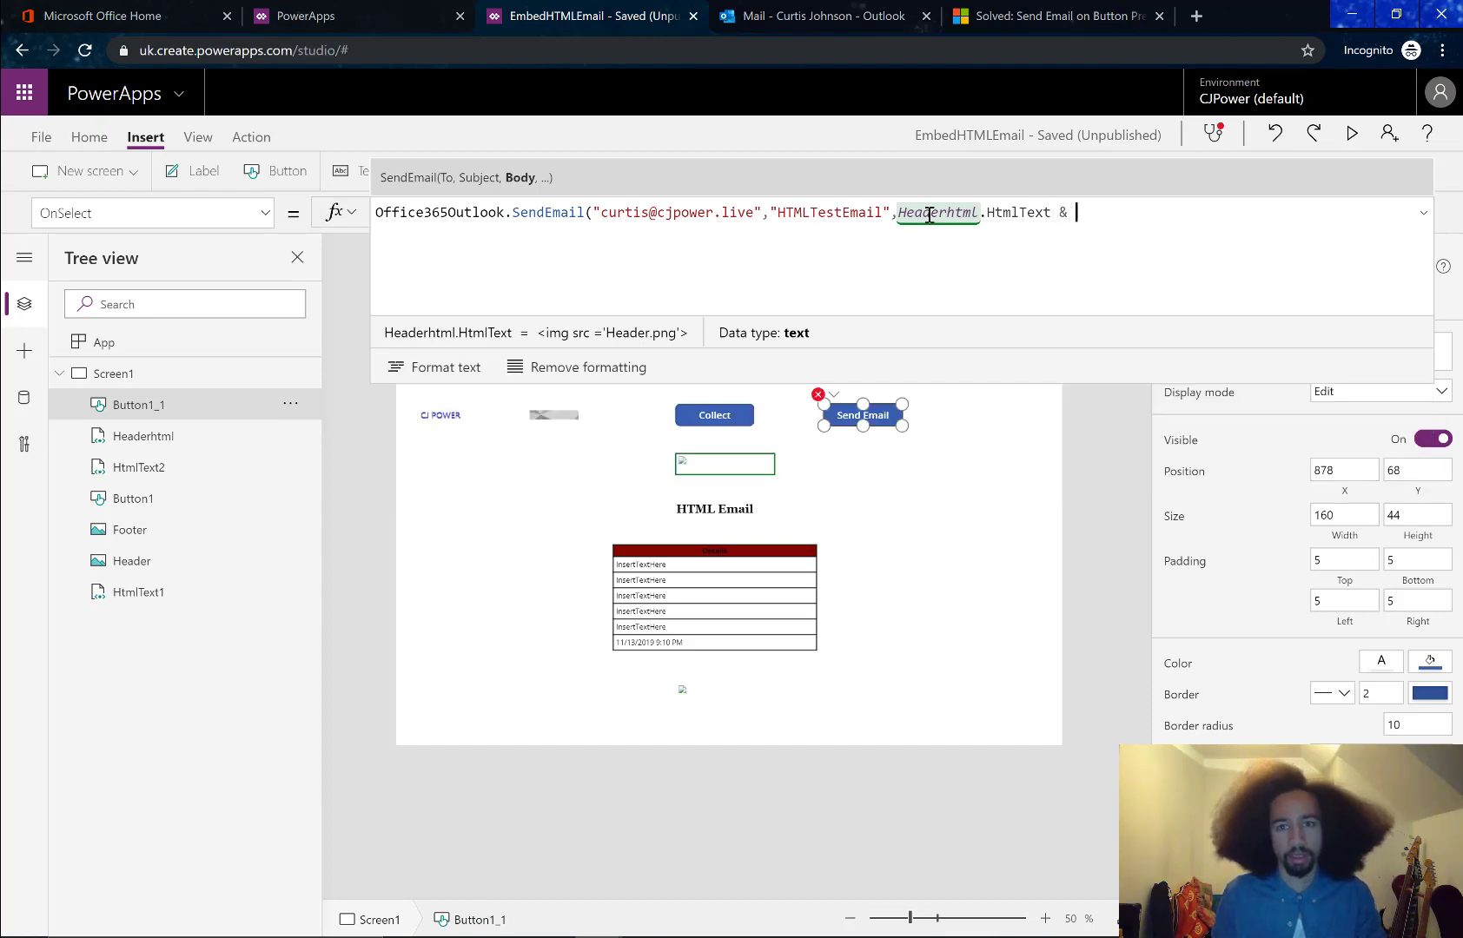
Rename the table control HtmlText1 to HTML Table
{"action": "left_click", "coordinate": [669, 577]}
{"action": "double_click", "coordinate": [184, 591]}
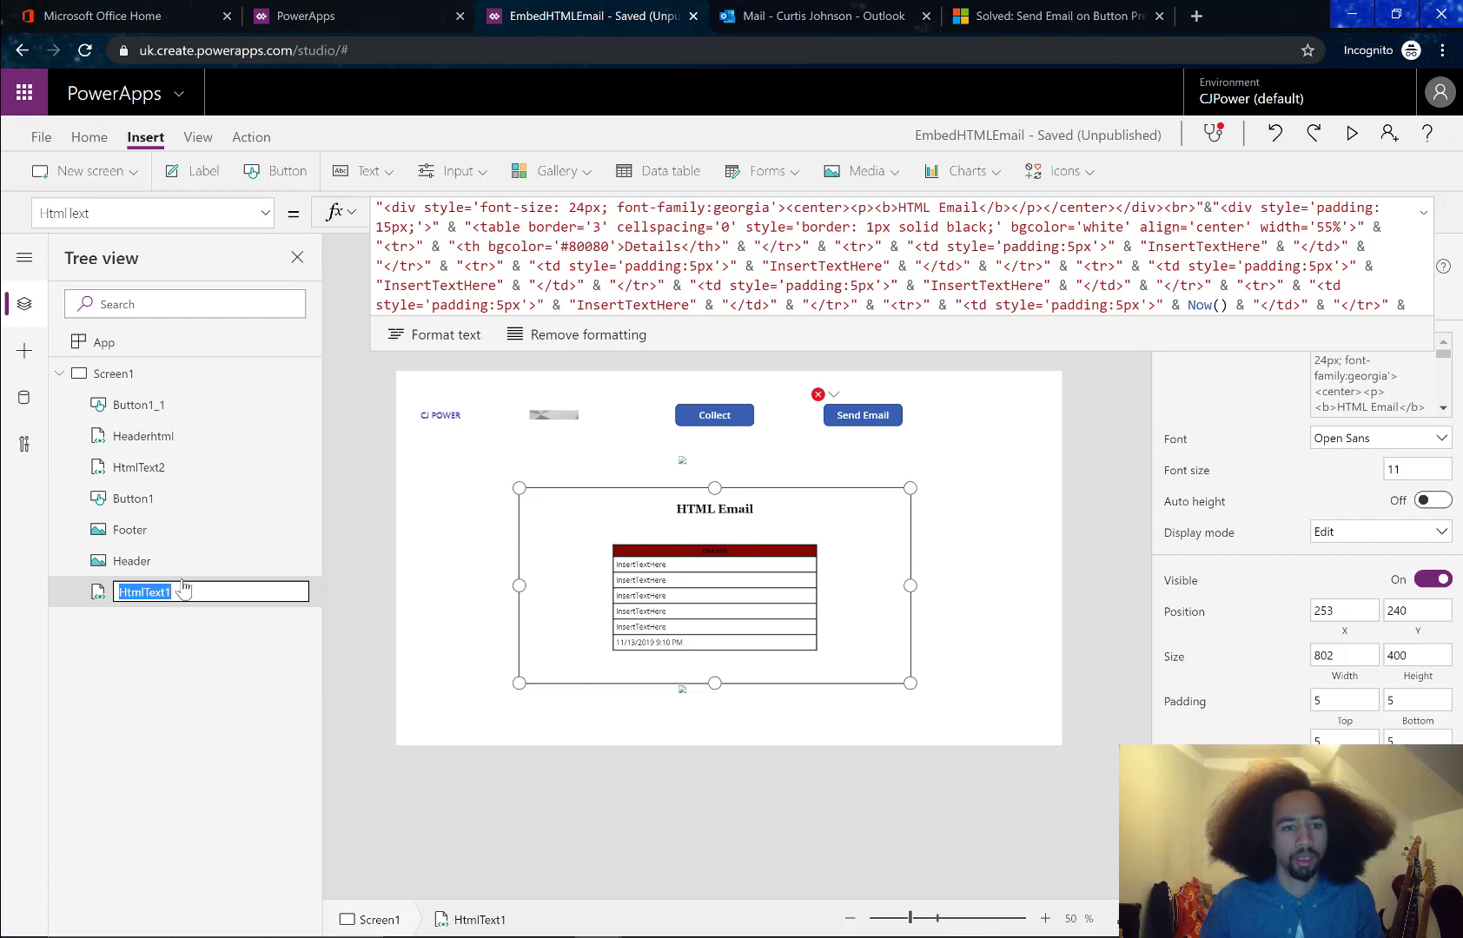
{"action": "type", "text": "HTML"}
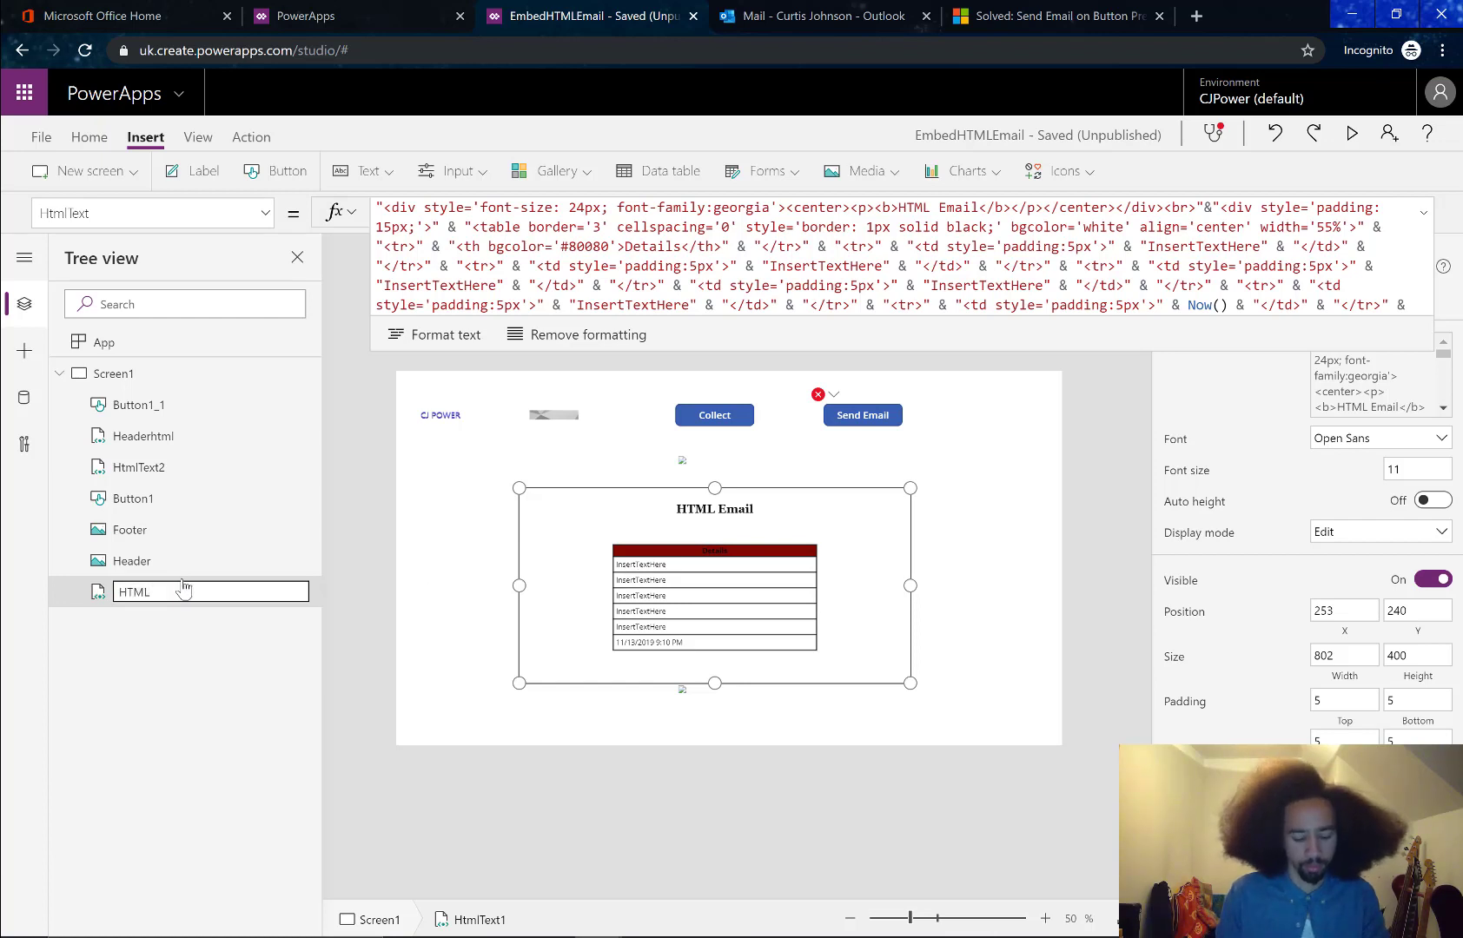
{"action": "type", "text": " Table"}
{"action": "key", "text": "Return"}
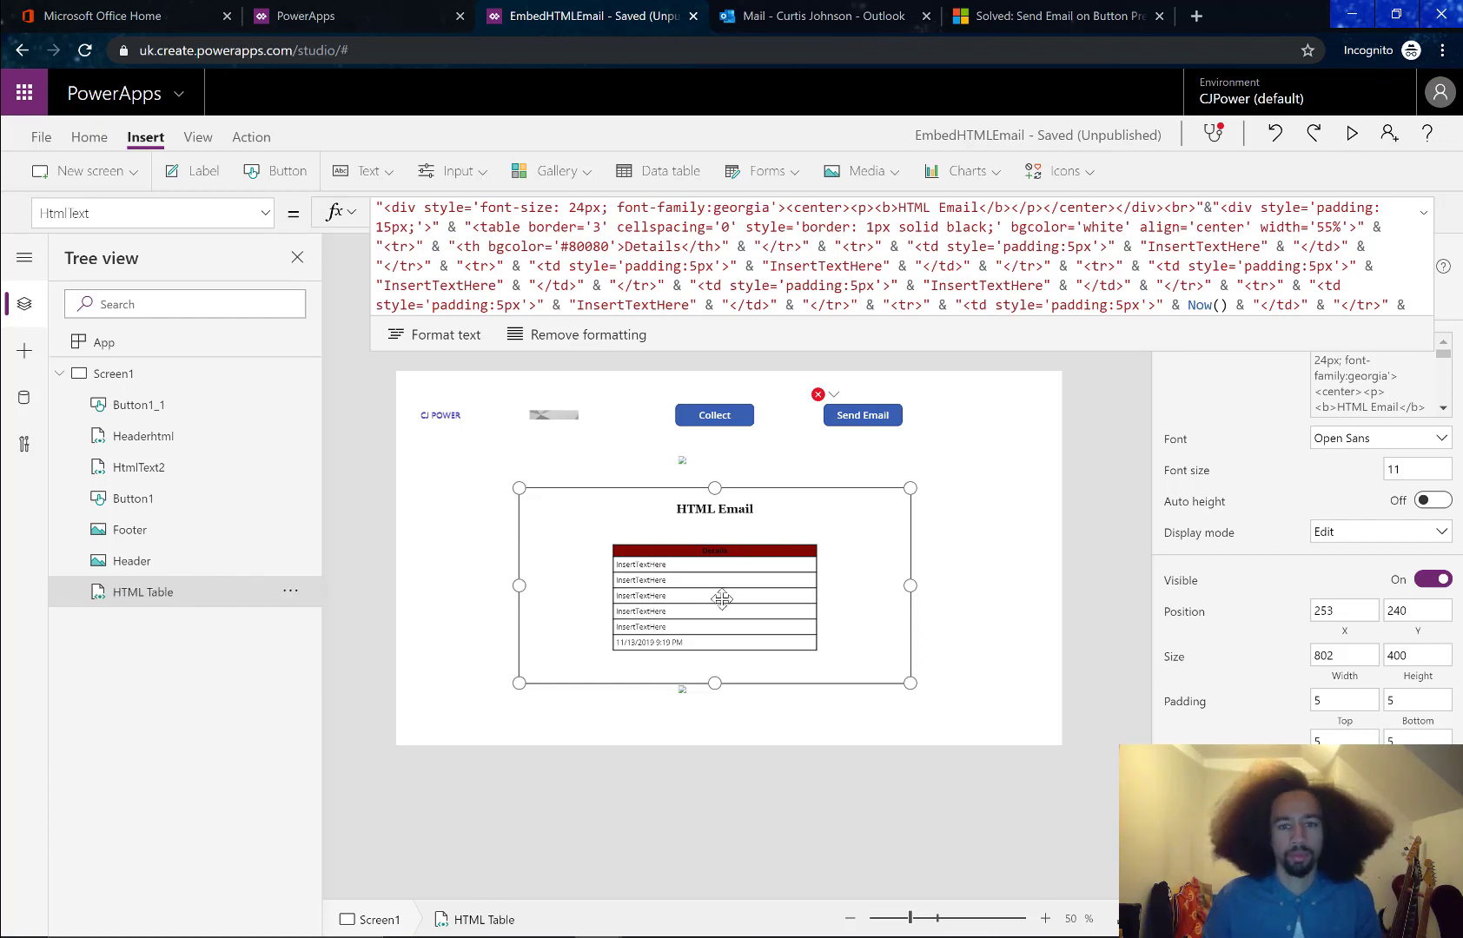
{"action": "left_click", "coordinate": [852, 408]}
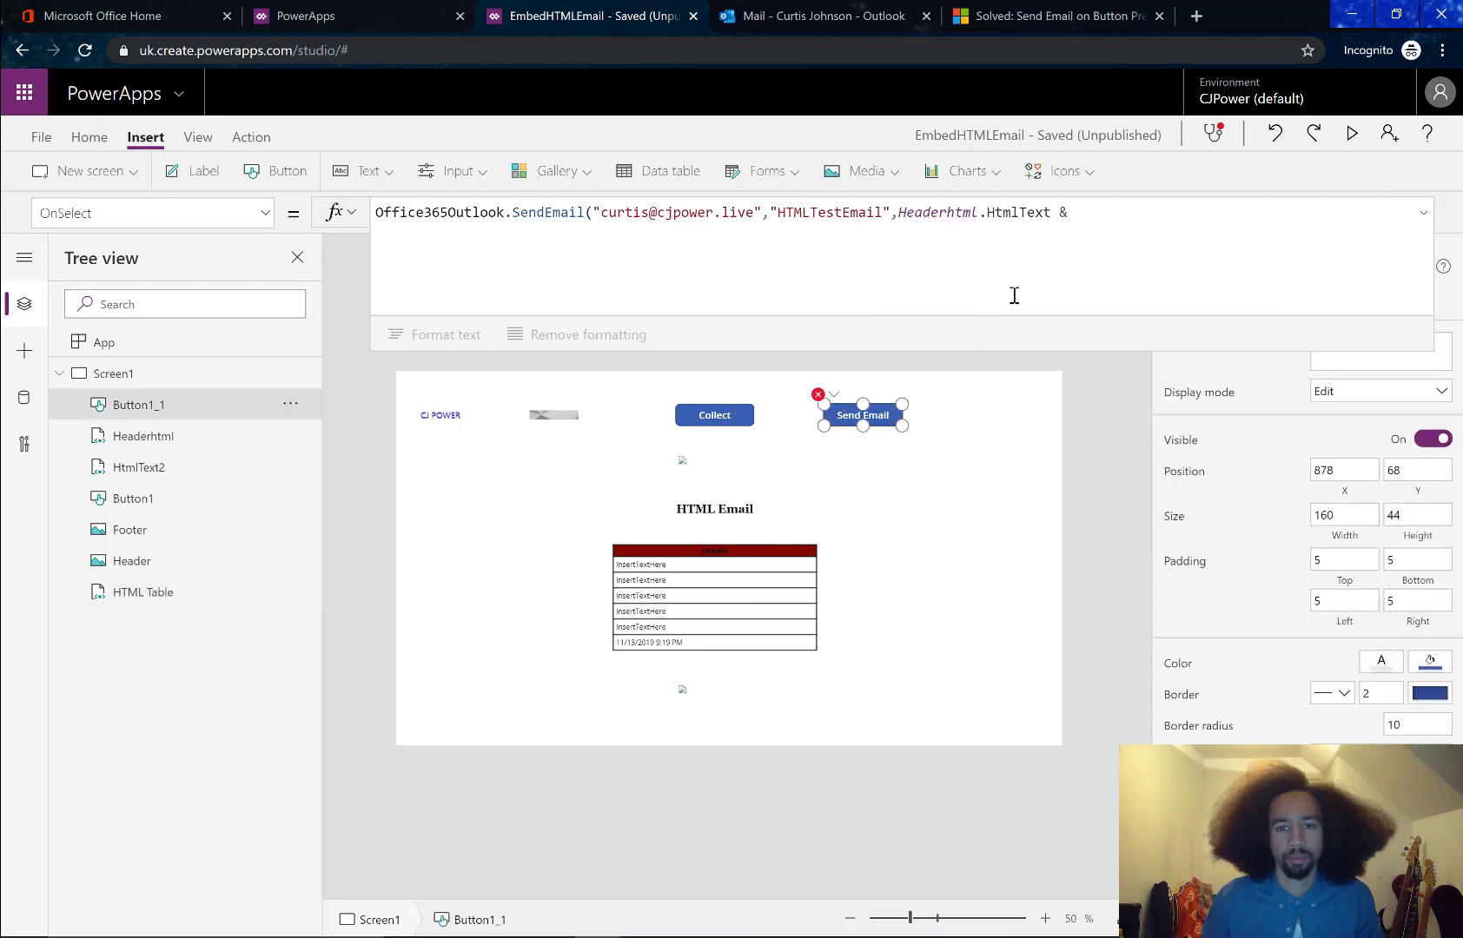
Append 'HTML Table'.HtmlText & to the Send Email body
{"action": "left_click", "coordinate": [1082, 209]}
{"action": "type", "text": "HTMLt"}
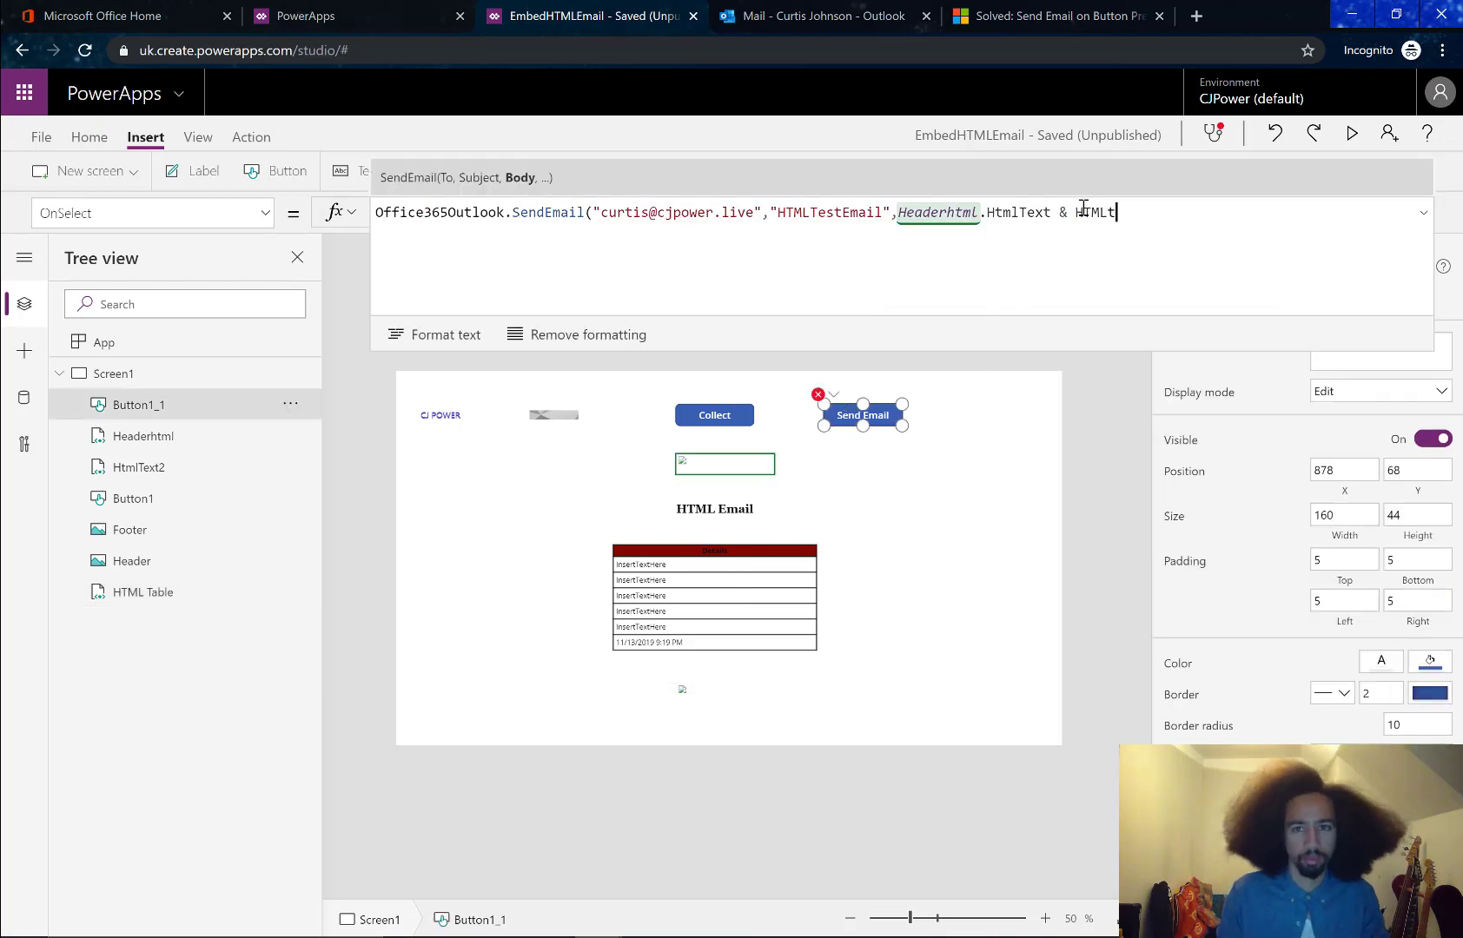
{"action": "key", "text": "BackSpace"}
{"action": "key", "text": "BackSpace"}
{"action": "key", "text": "BackSpace"}
{"action": "key", "text": "BackSpace"}
{"action": "key", "text": "BackSpace"}
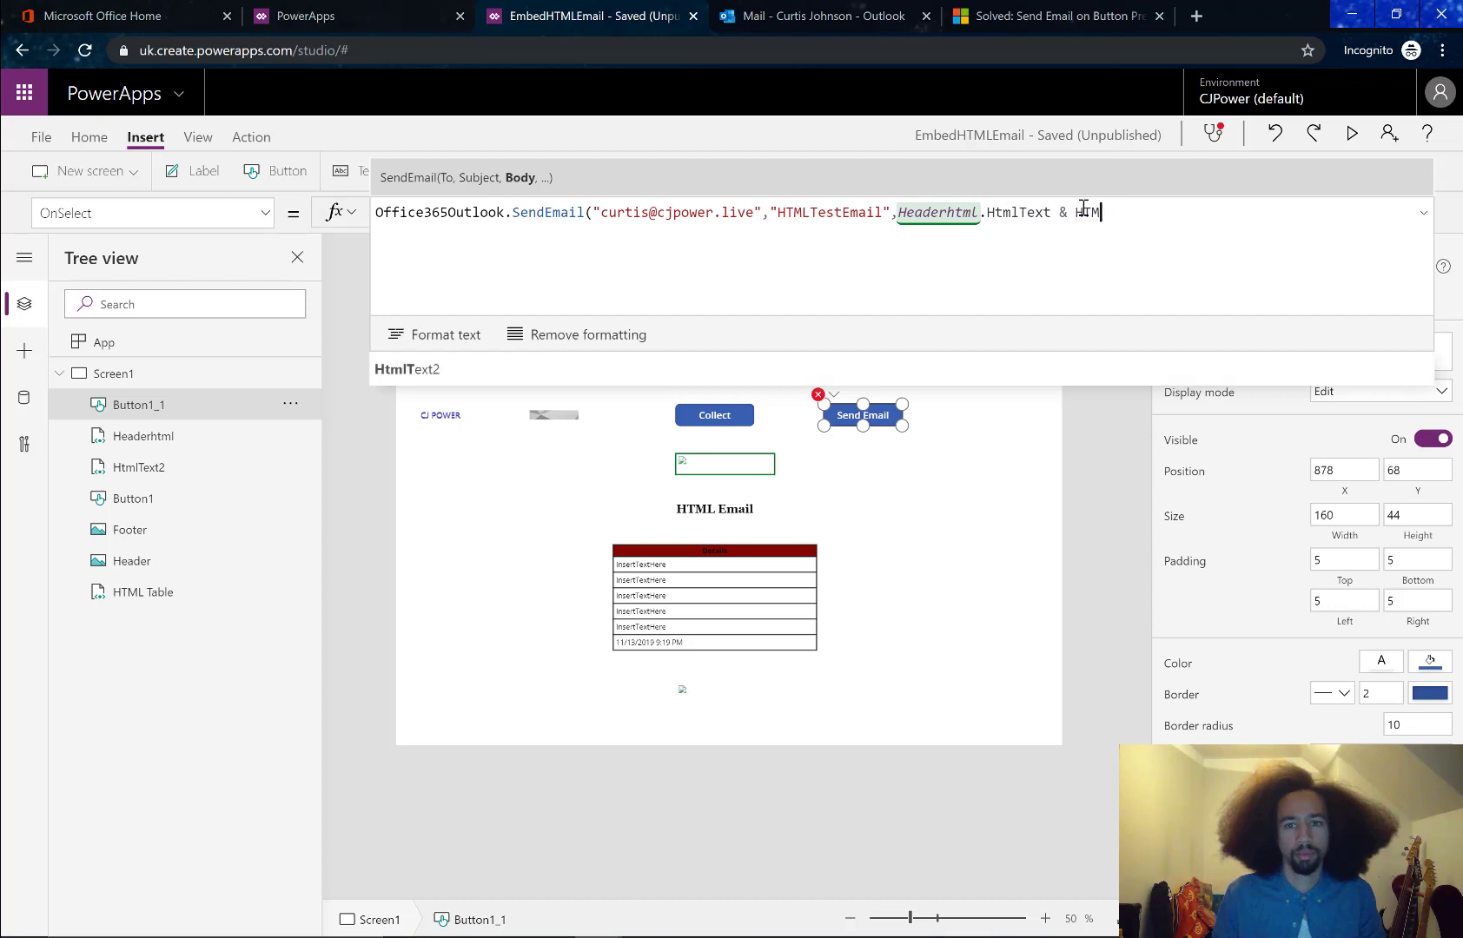
{"action": "type", "text": "HT"}
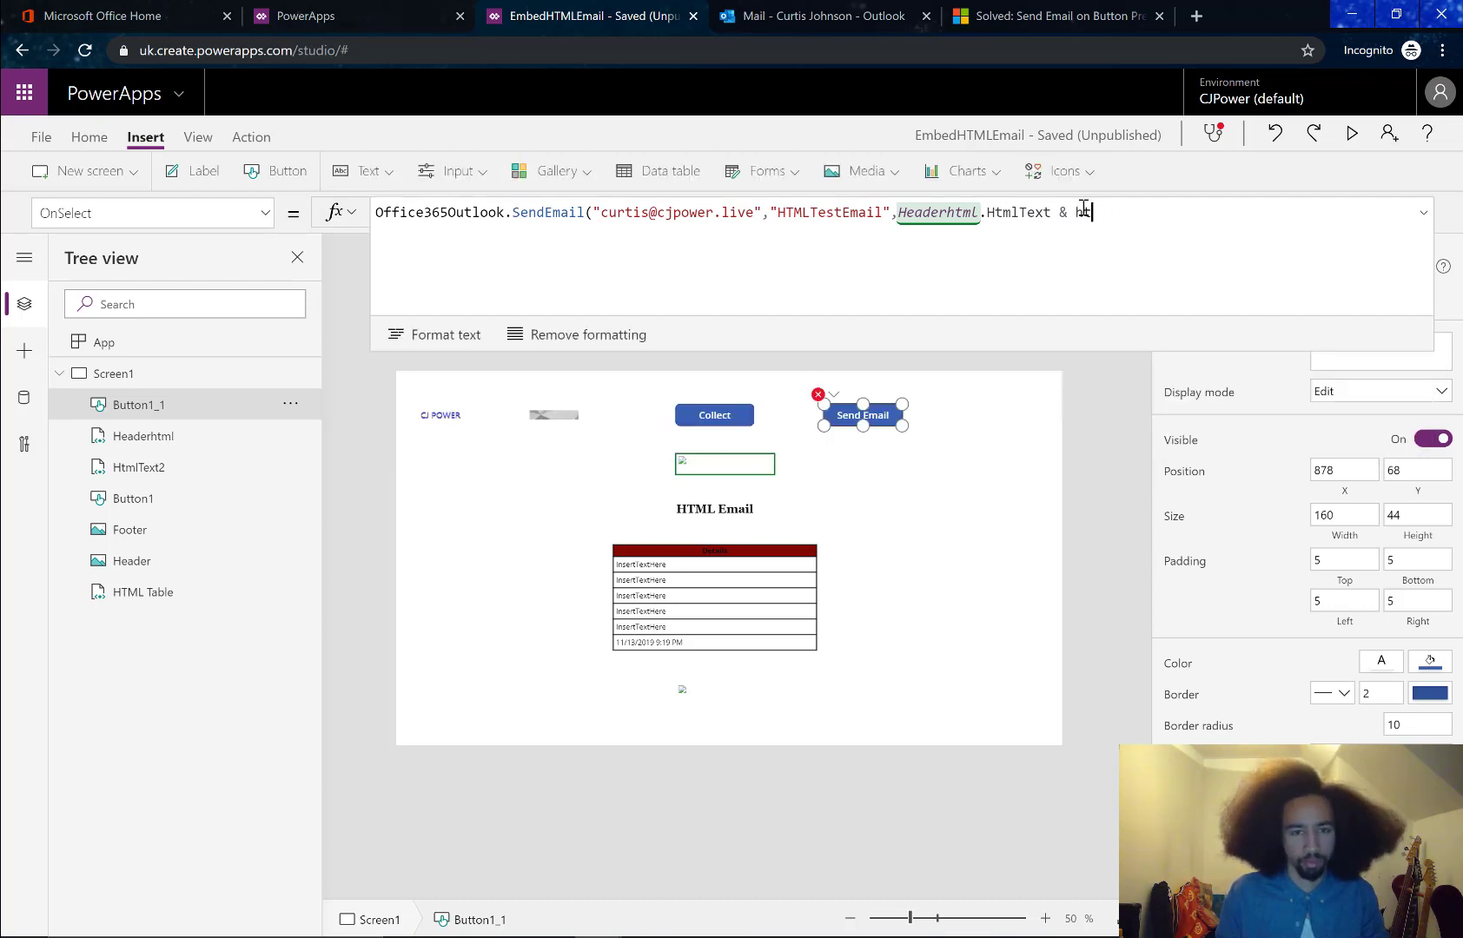
{"action": "key", "text": "Tab"}
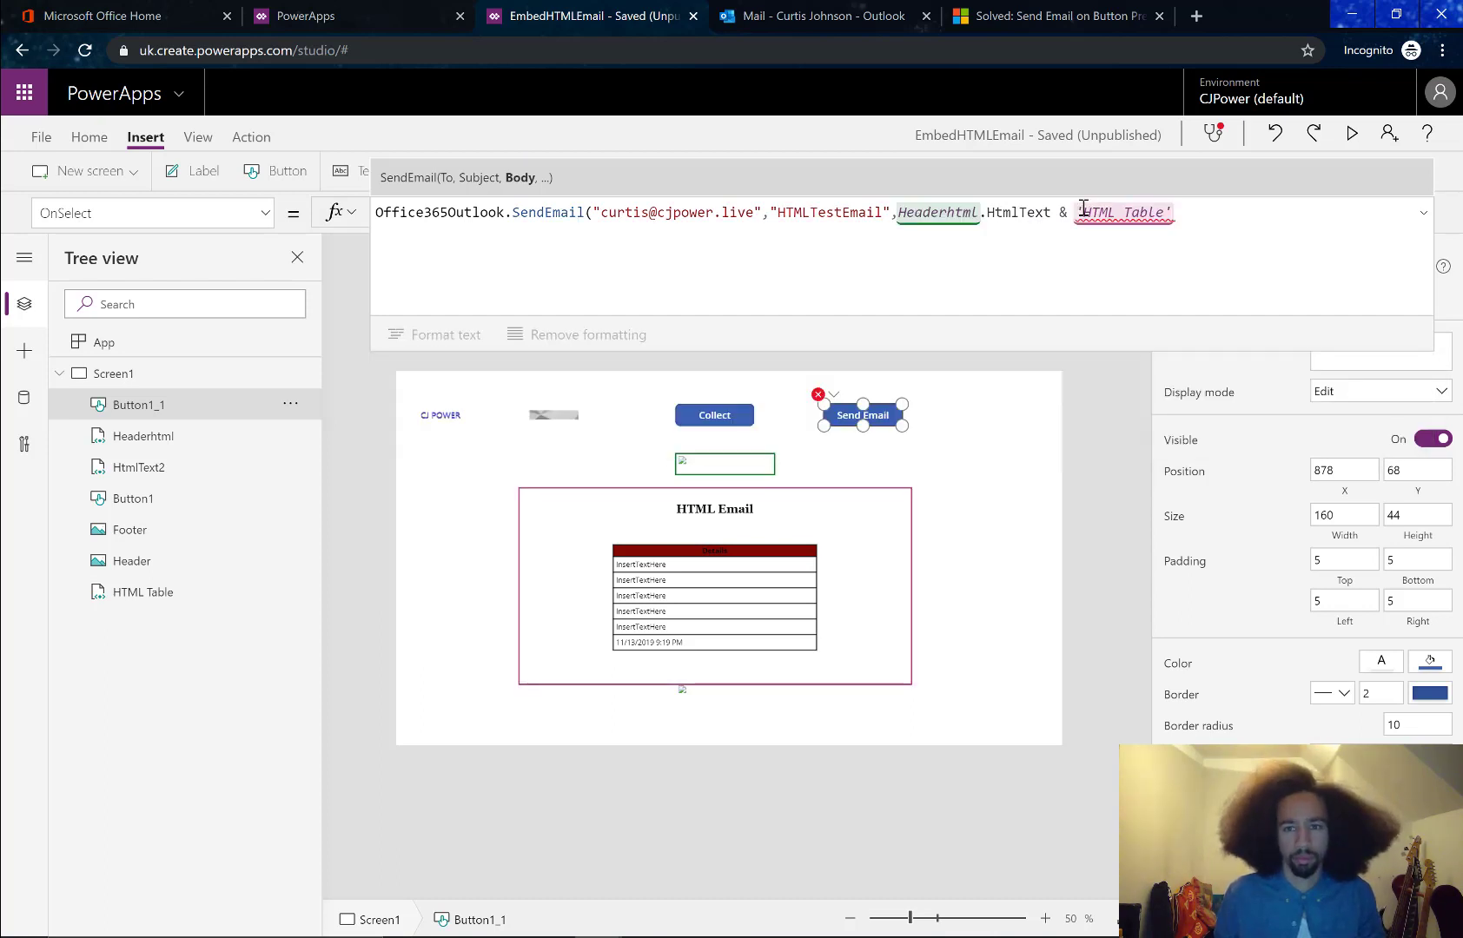
{"action": "type", "text": "."}
{"action": "key", "text": "Tab"}
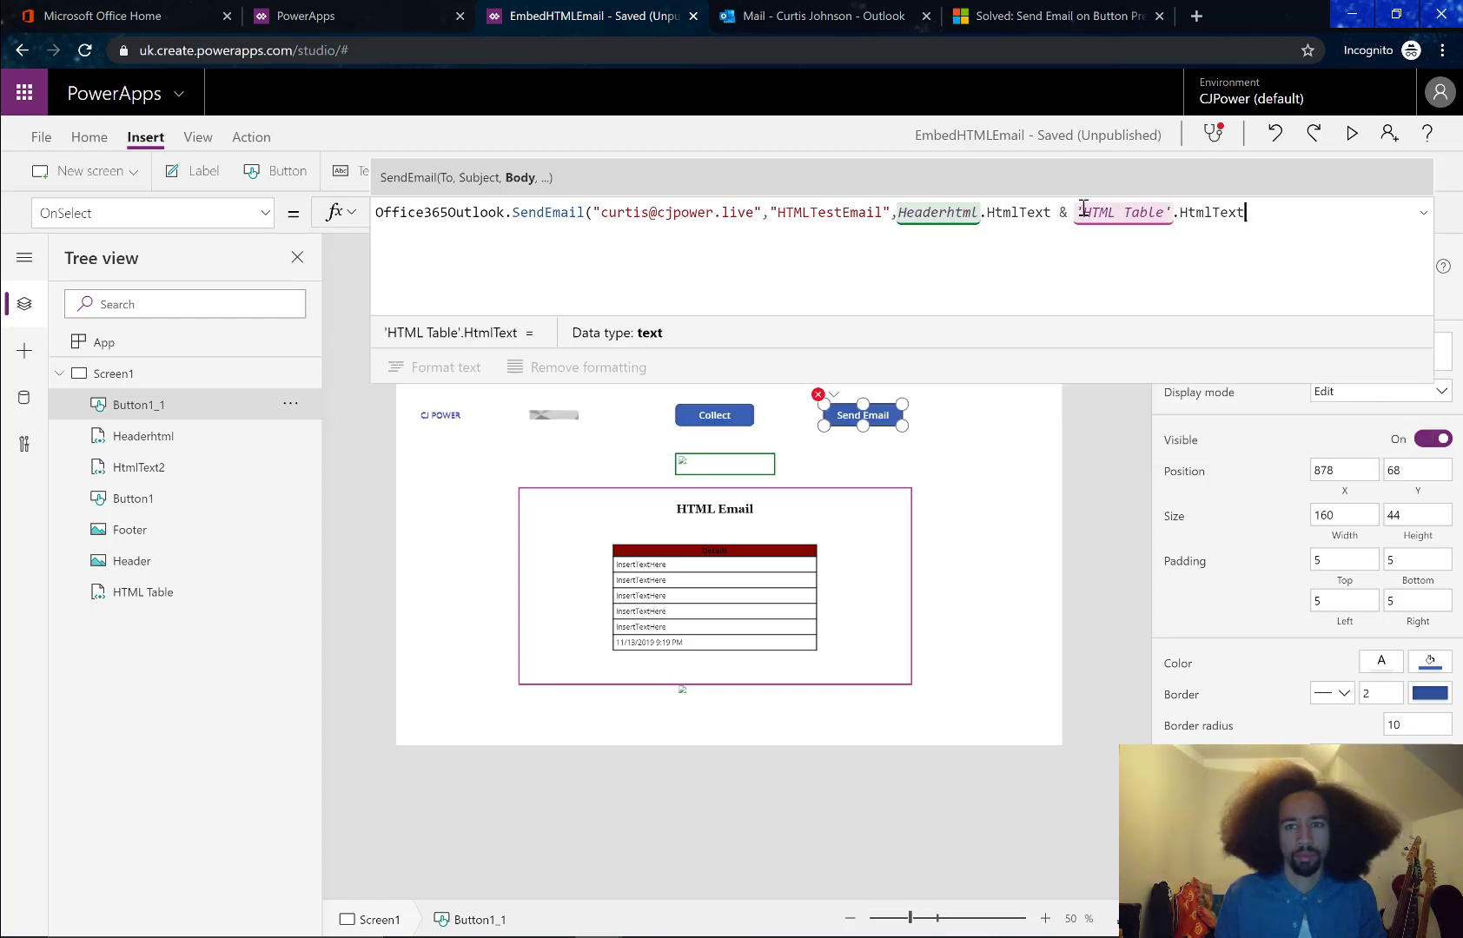
{"action": "type", "text": "&"}
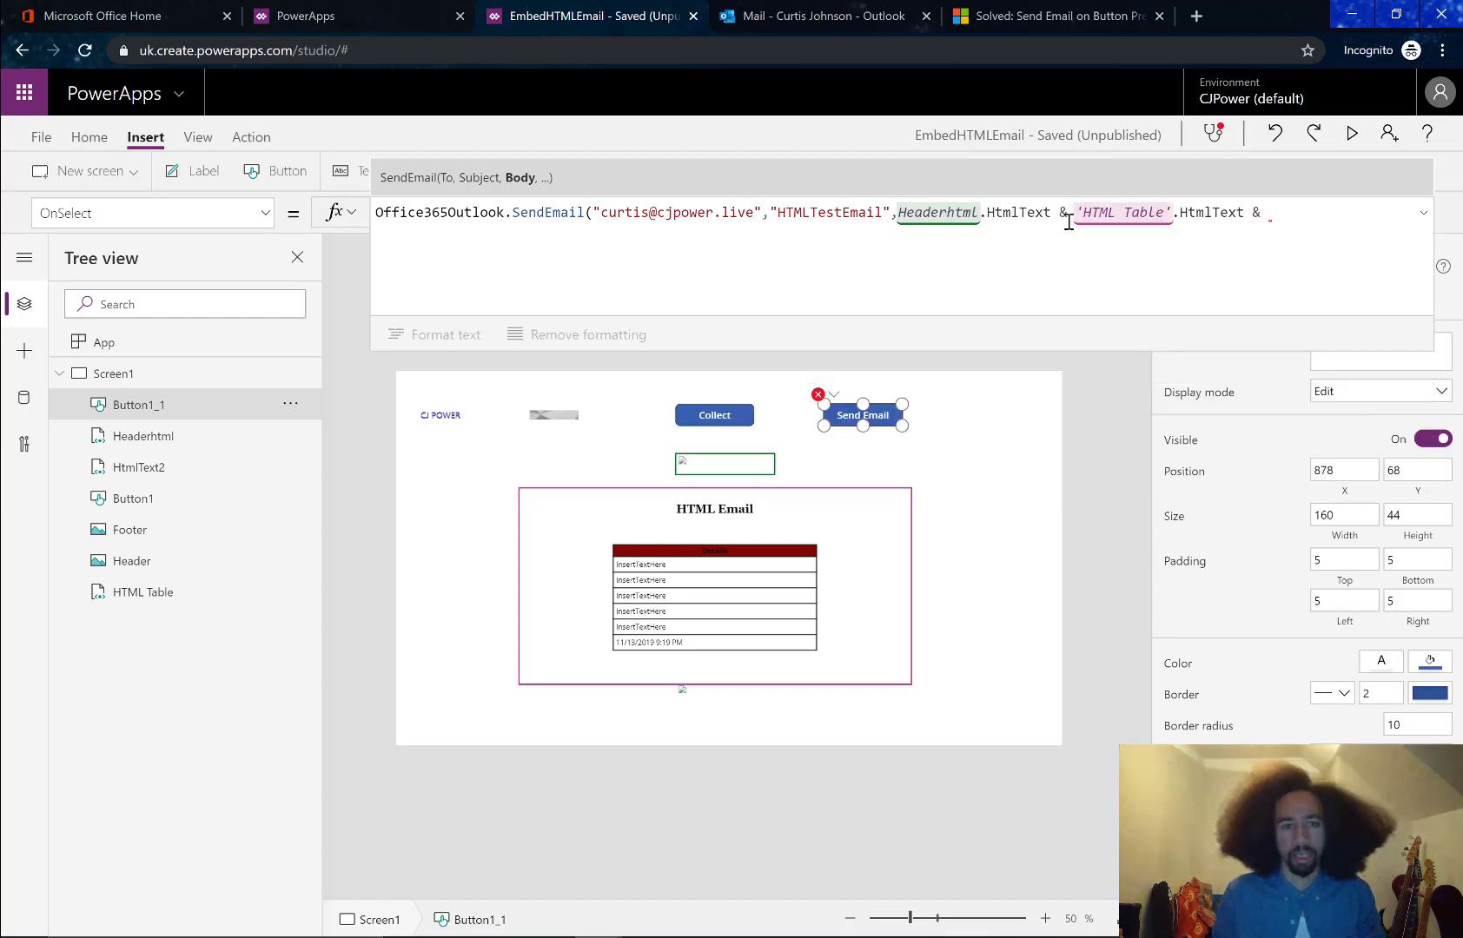
Rename the footer HTML control HtmlText2 to FooterHtml
{"action": "left_click", "coordinate": [150, 470]}
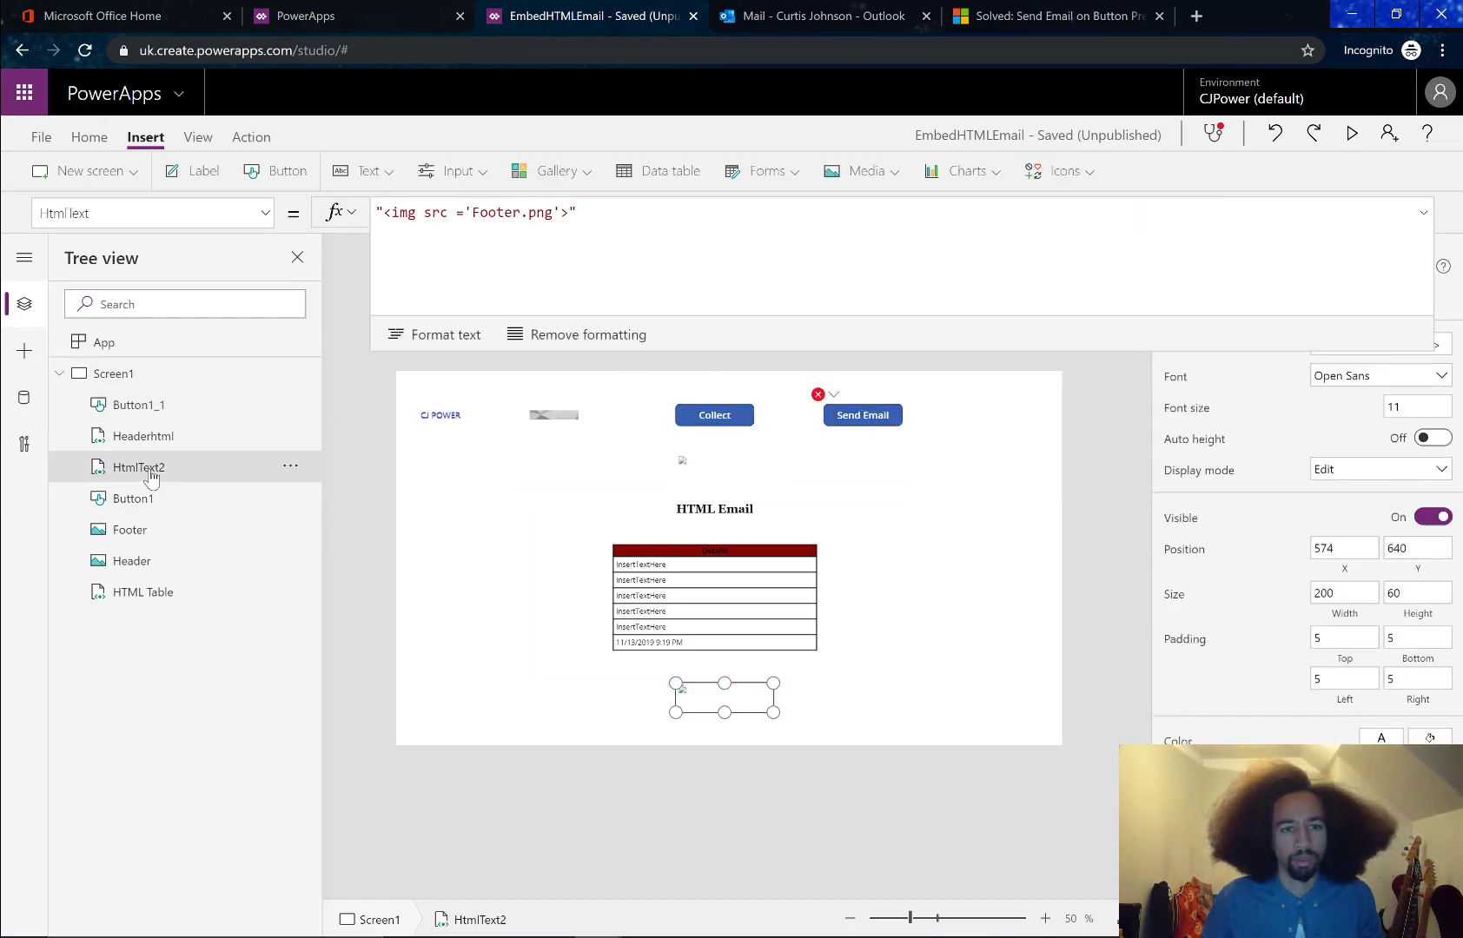
{"action": "double_click", "coordinate": [151, 470]}
{"action": "type", "text": "FooterHtml"}
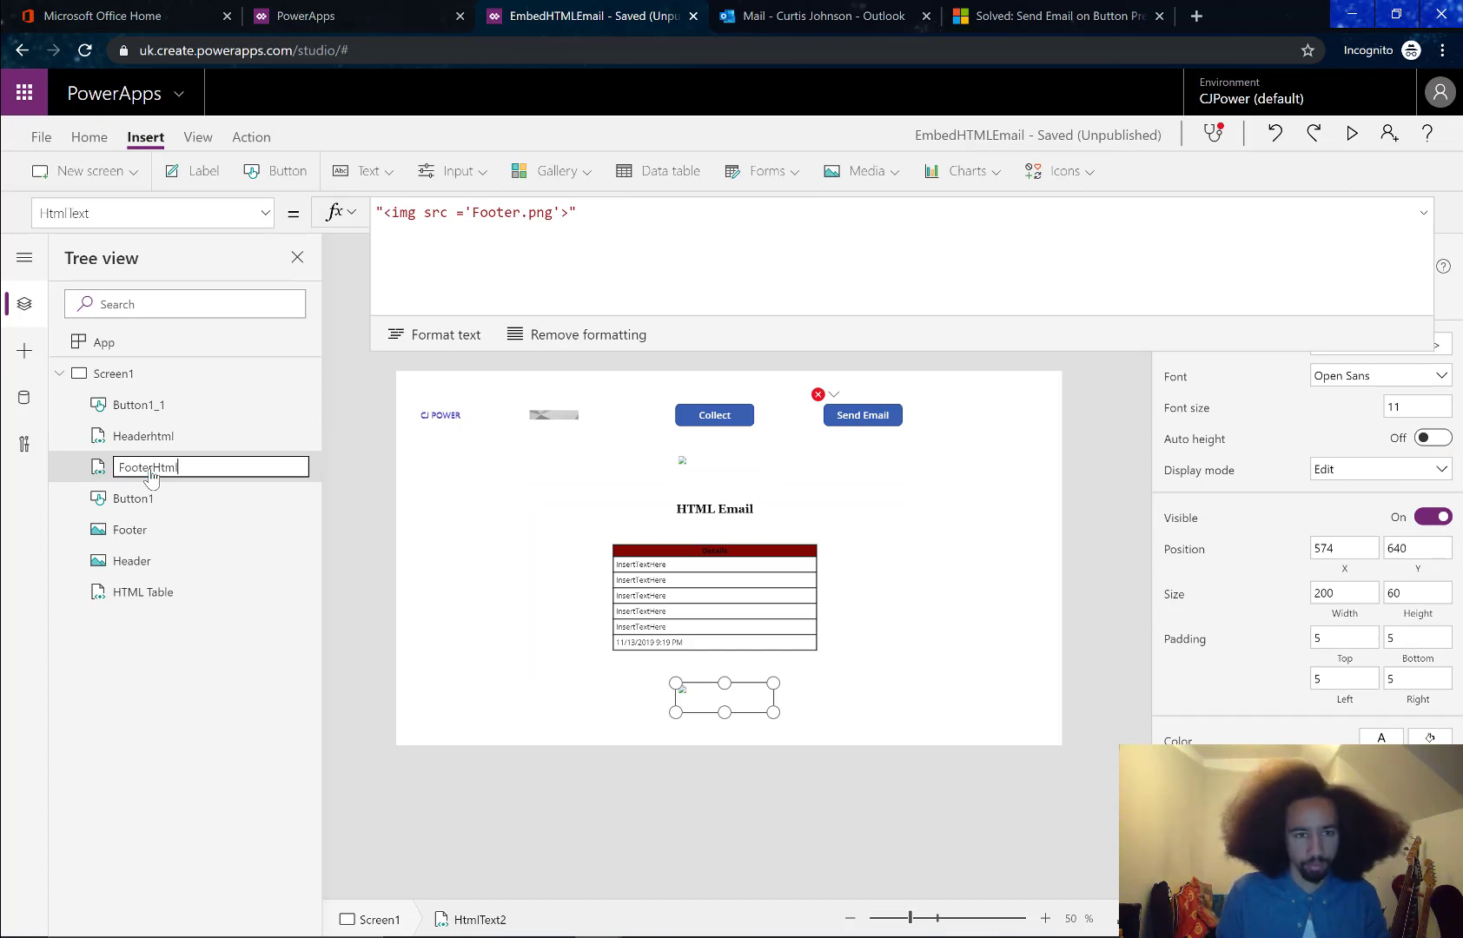
{"action": "key", "text": "Return"}
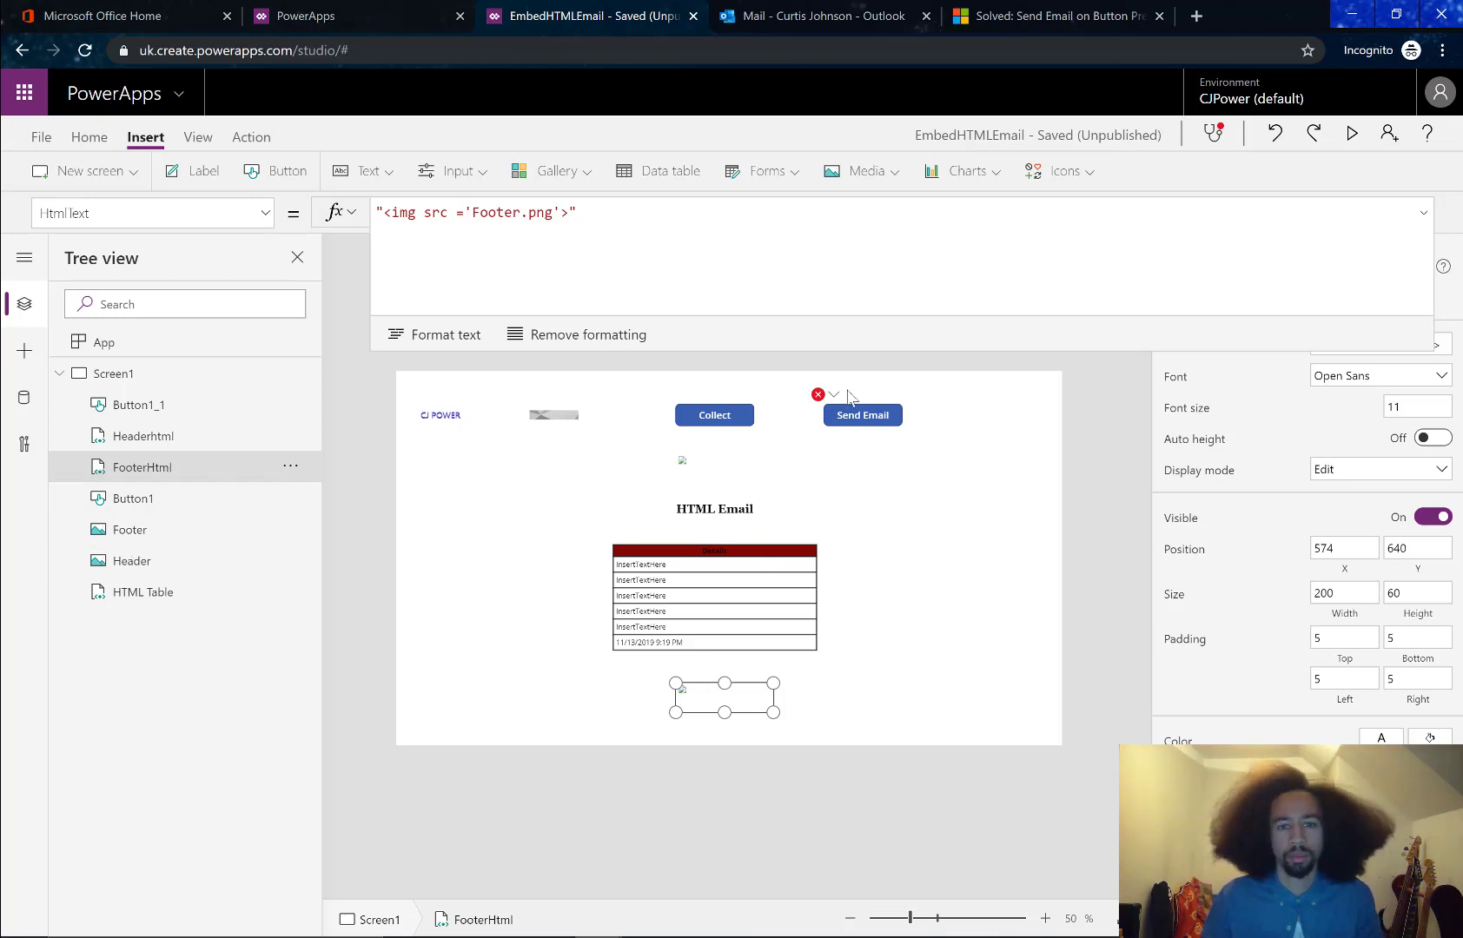
{"action": "left_click", "coordinate": [866, 421]}
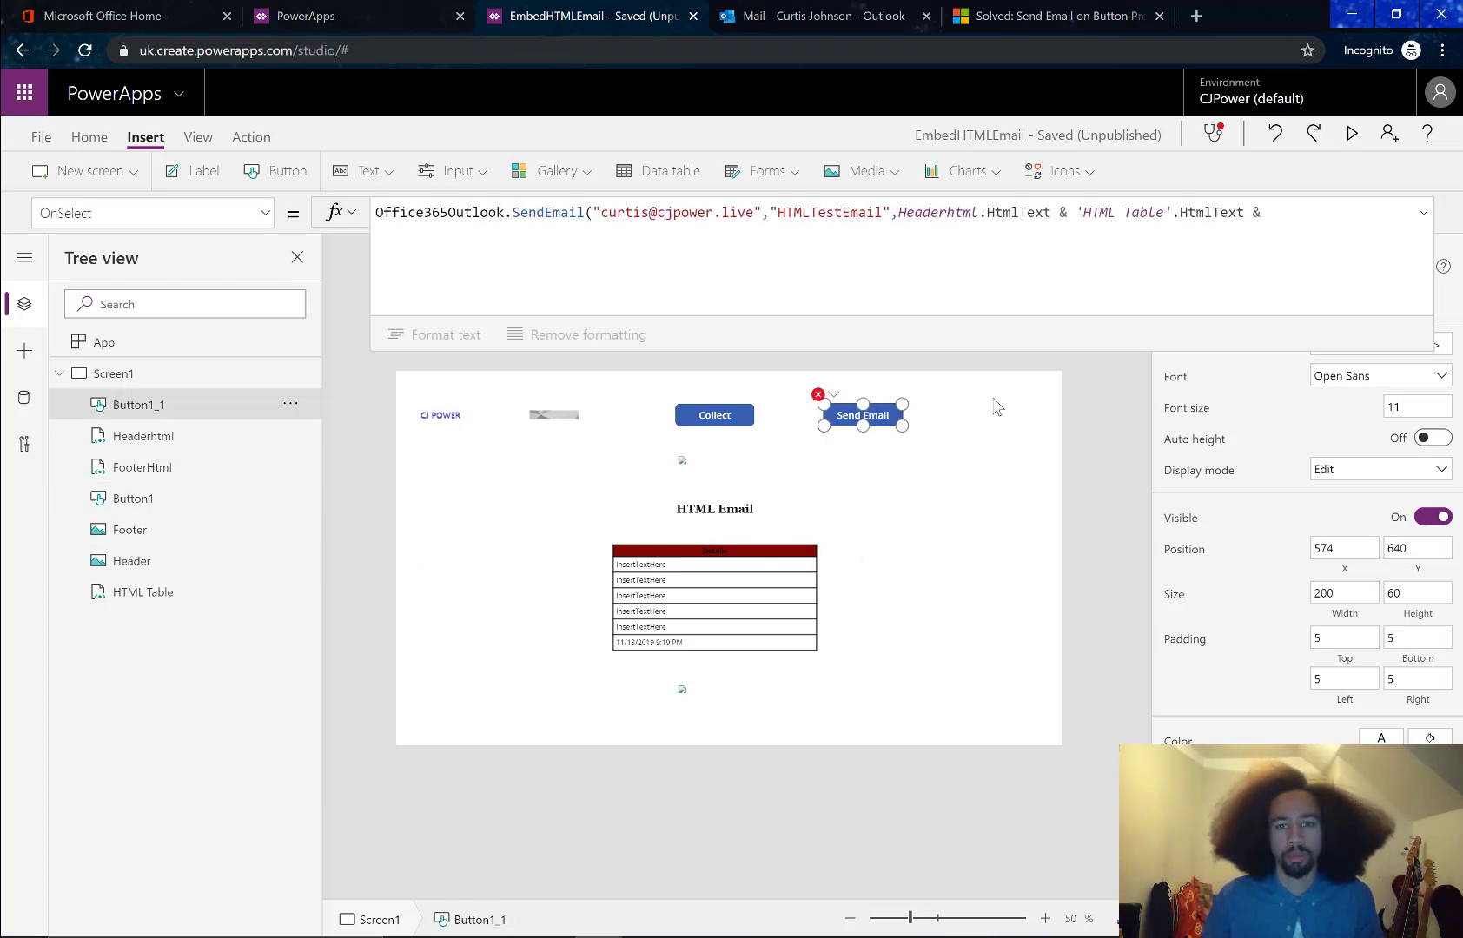
End the email body with FooterHtml.HtmlText
{"action": "left_click", "coordinate": [1328, 228]}
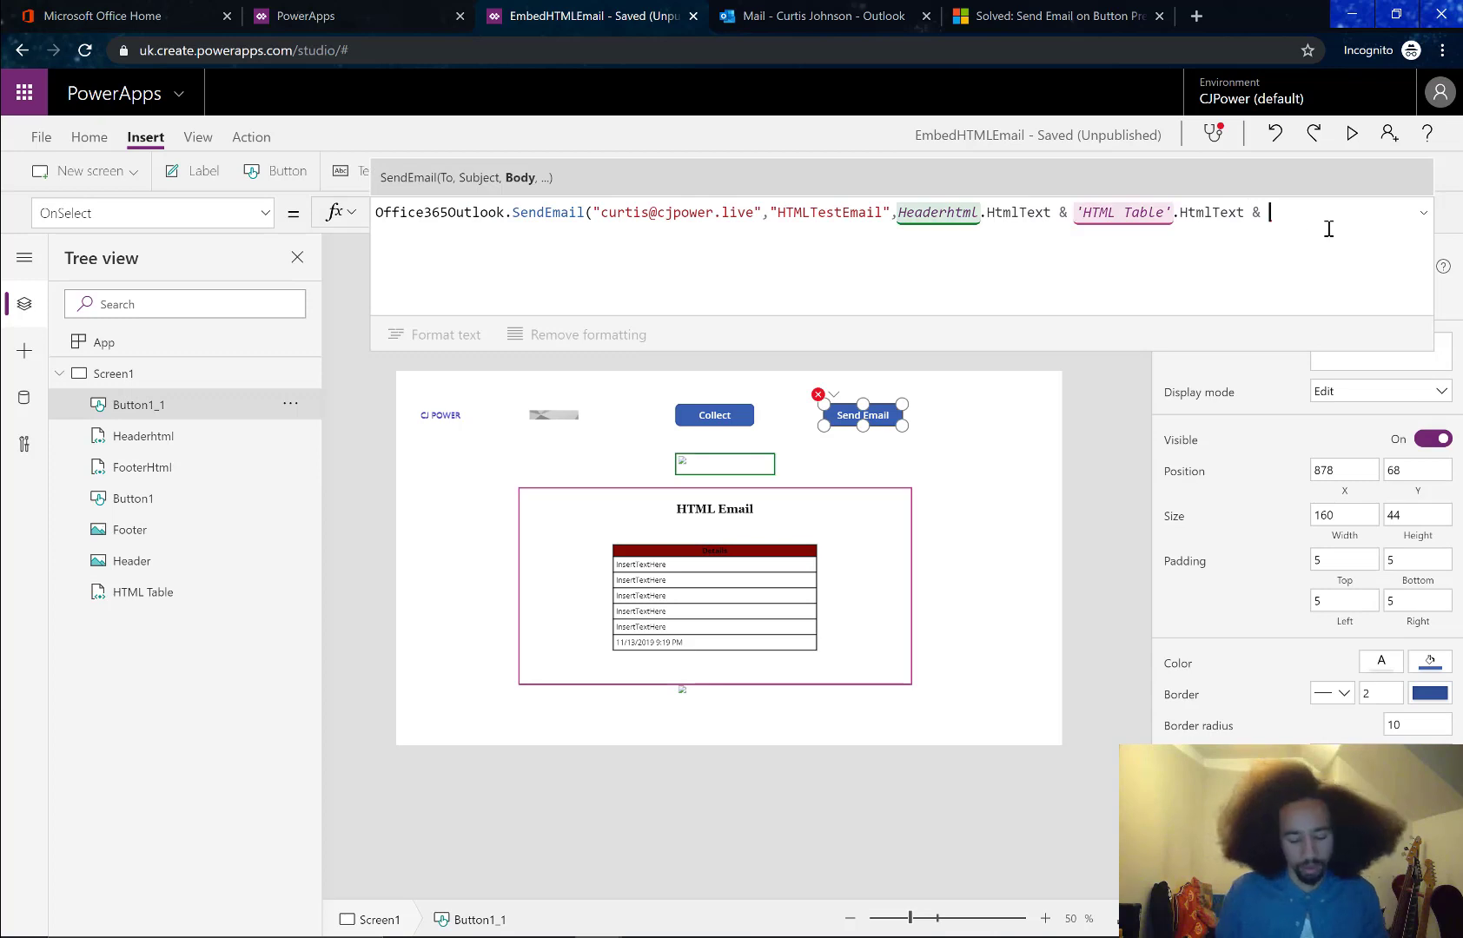
{"action": "type", "text": "Footer"}
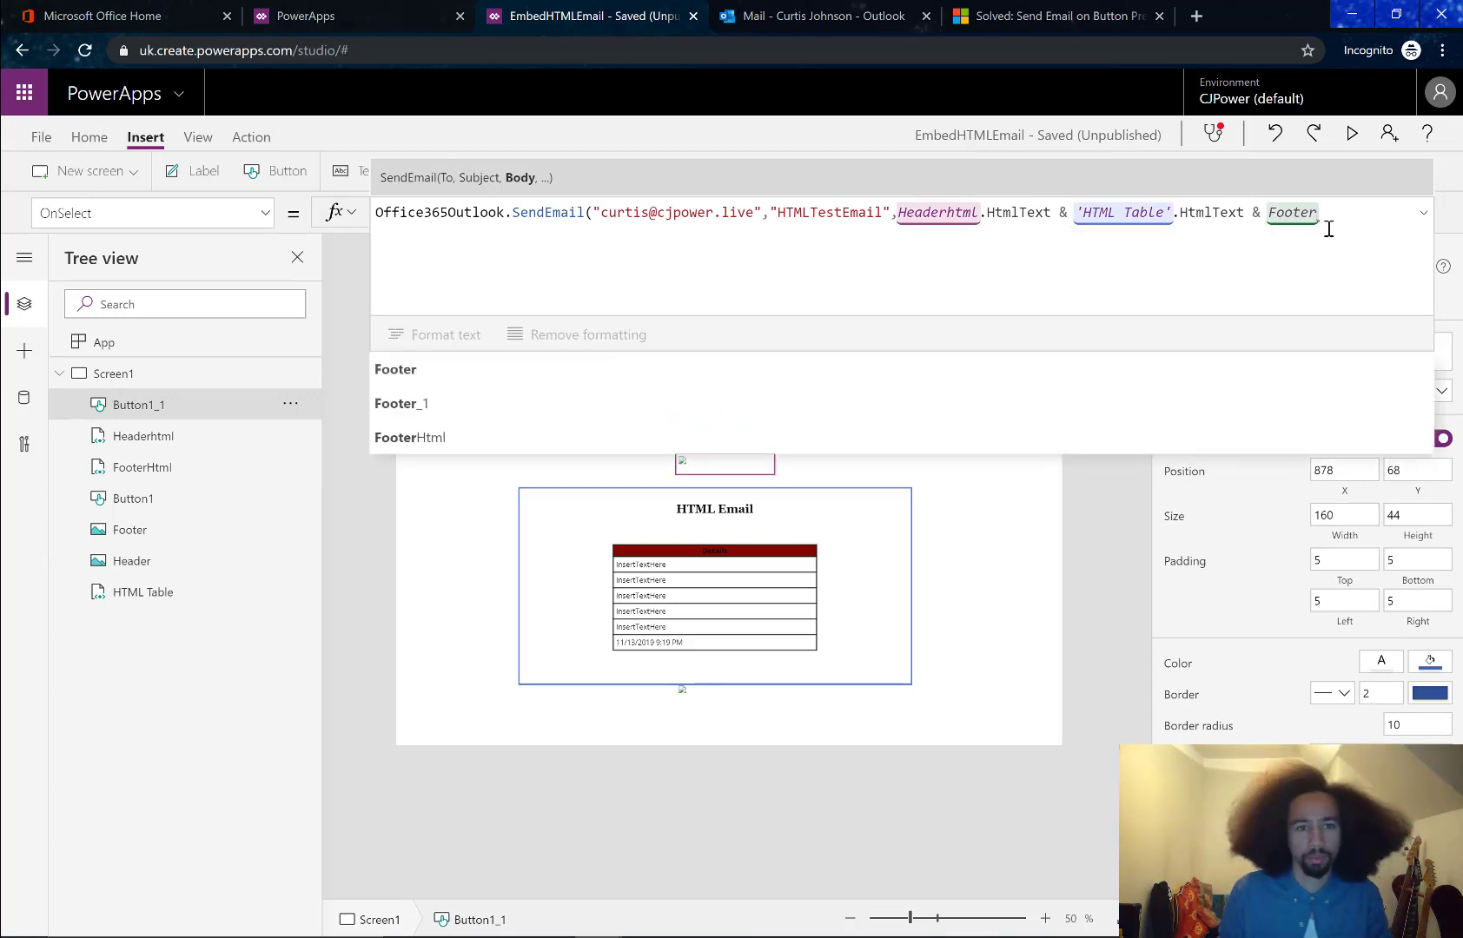
{"action": "key", "text": "Down"}
{"action": "key", "text": "Down"}
{"action": "key", "text": "Tab"}
{"action": "type", "text": "."}
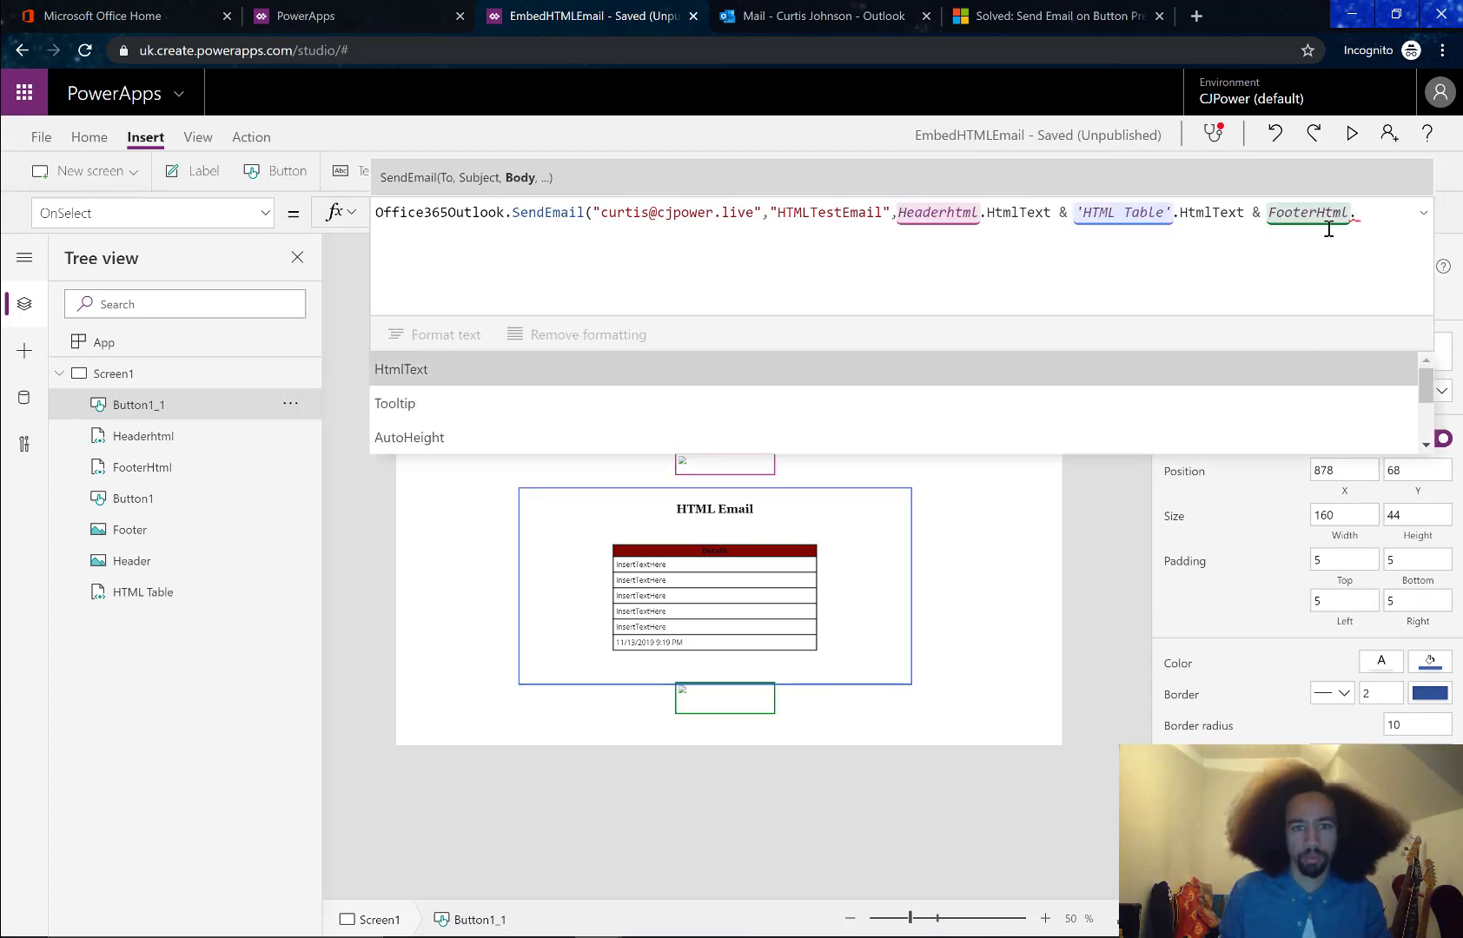
{"action": "key", "text": "Tab"}
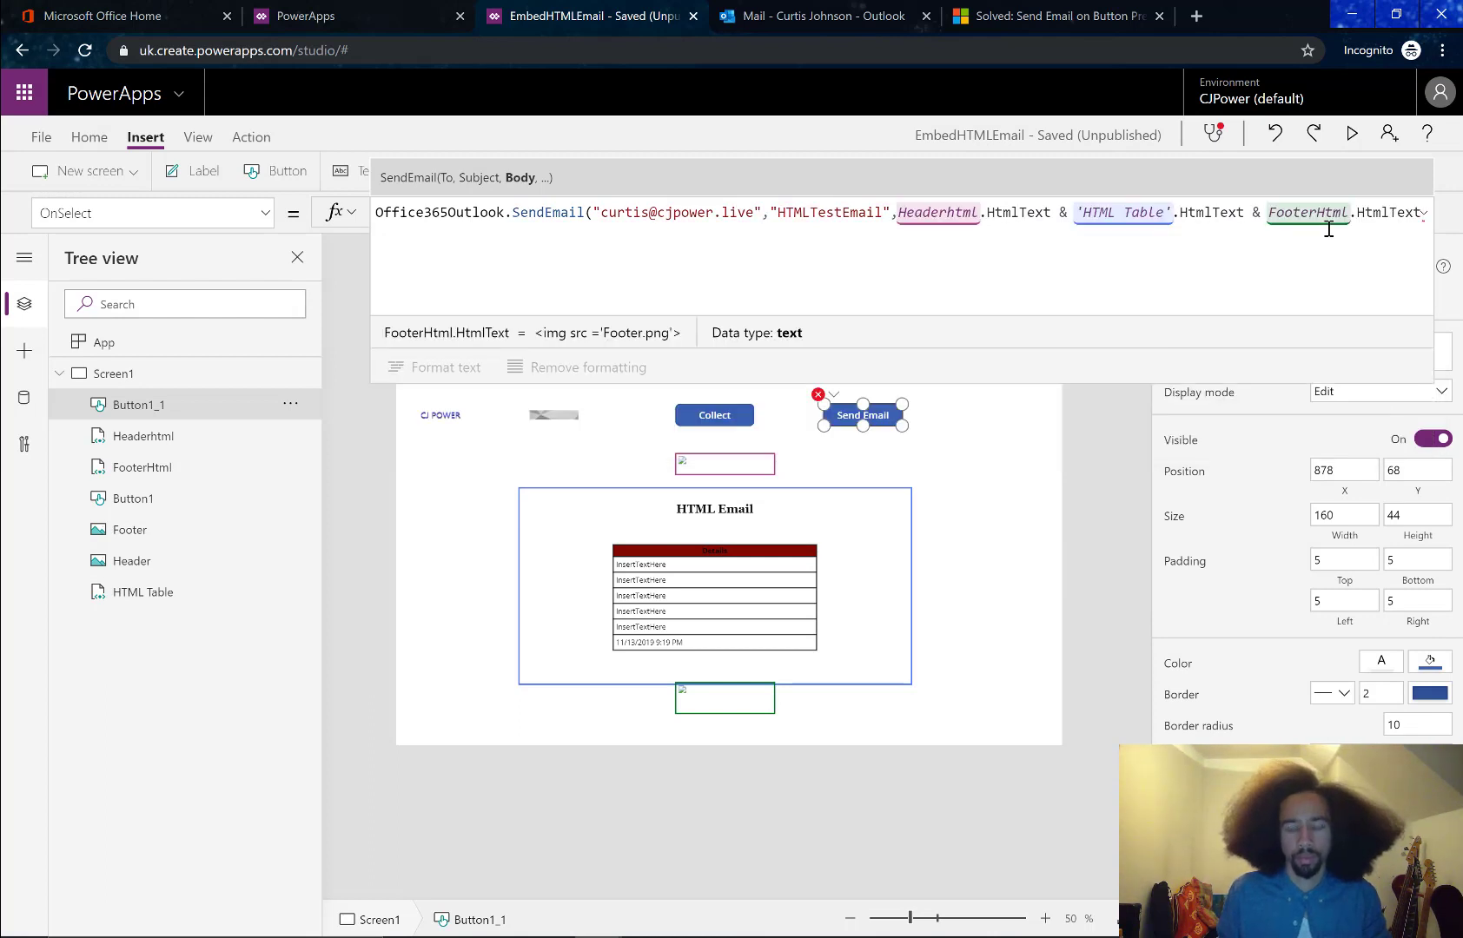
Add the options record {Attachments: Mypix, IsHtml: true} and close the SendEmail call
{"action": "type", "text": ","}
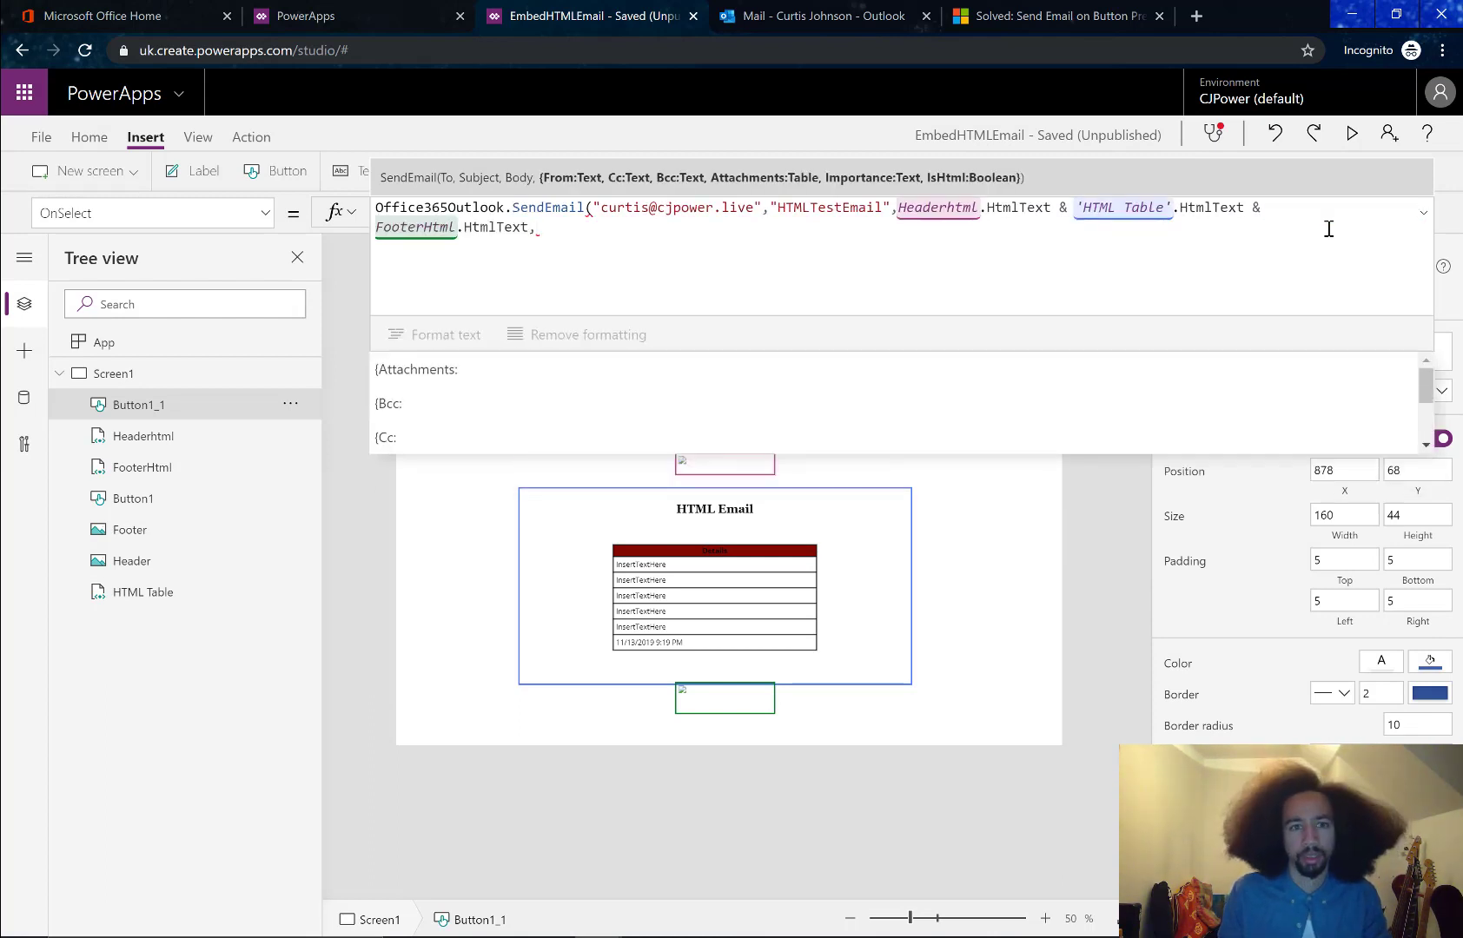
{"action": "key", "text": "Tab"}
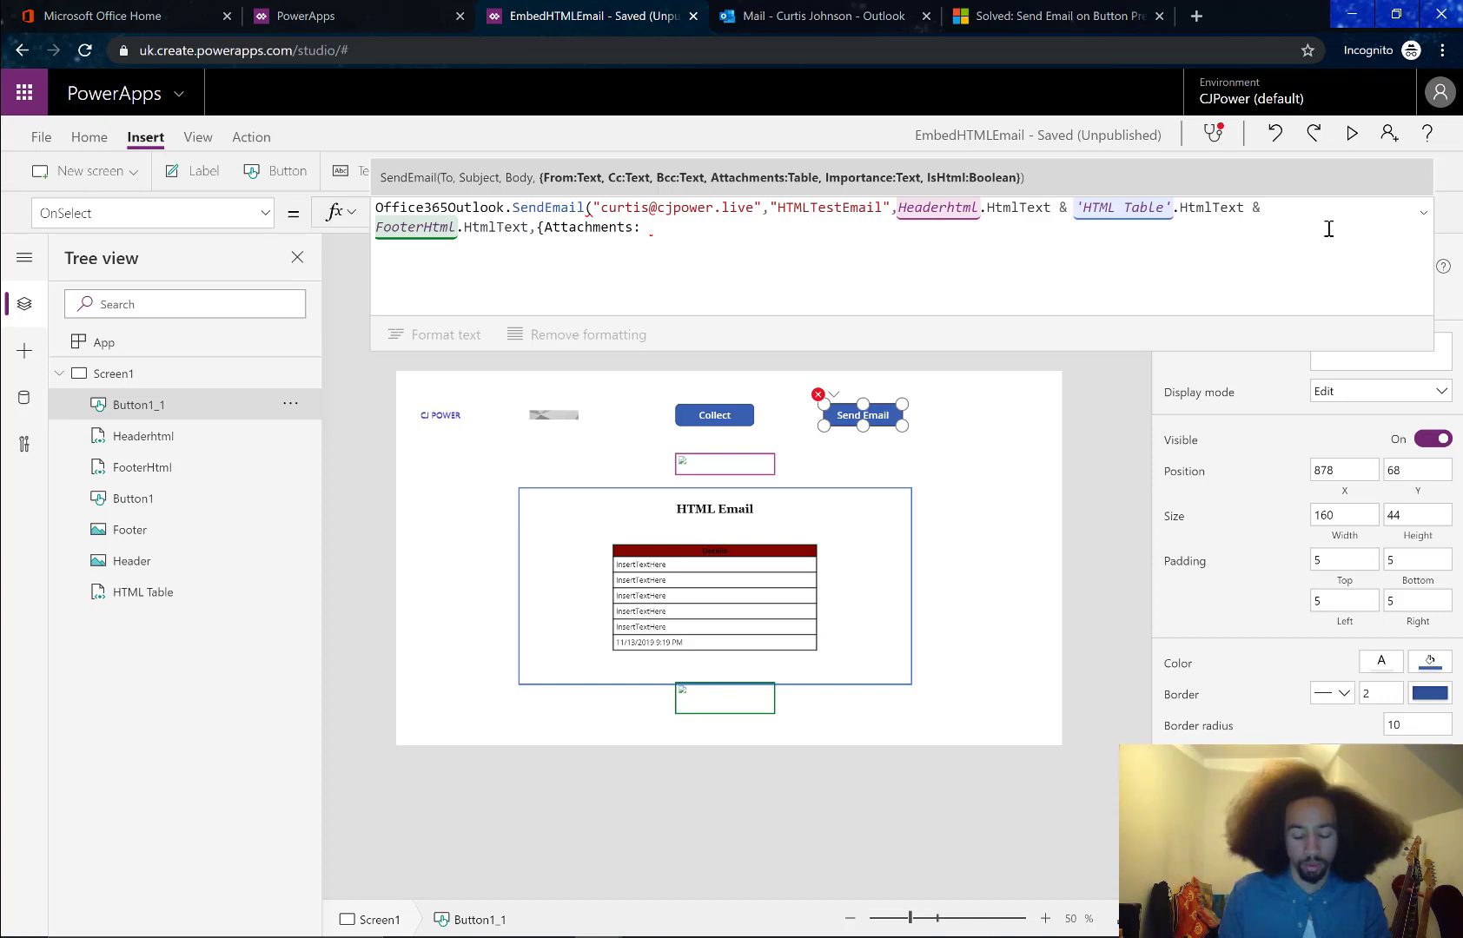
{"action": "type", "text": "M"}
{"action": "key", "text": "Down"}
{"action": "key", "text": "Down"}
{"action": "key", "text": "Down"}
{"action": "key", "text": "Down"}
{"action": "key", "text": "Down"}
{"action": "key", "text": "Down"}
{"action": "key", "text": "Down"}
{"action": "key", "text": "Down"}
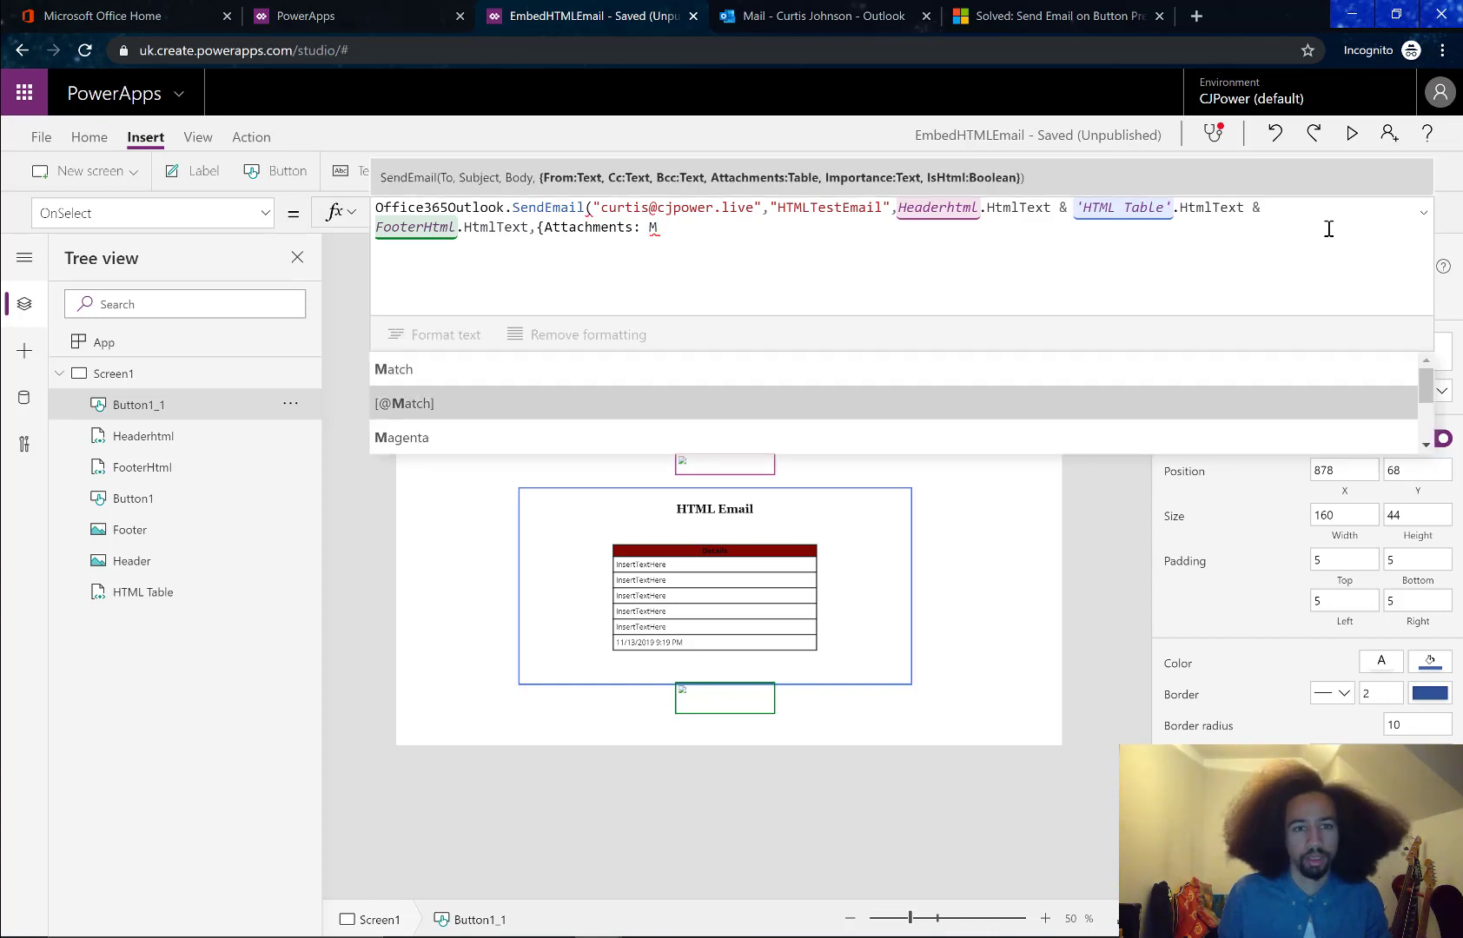
{"action": "type", "text": "ypix"}
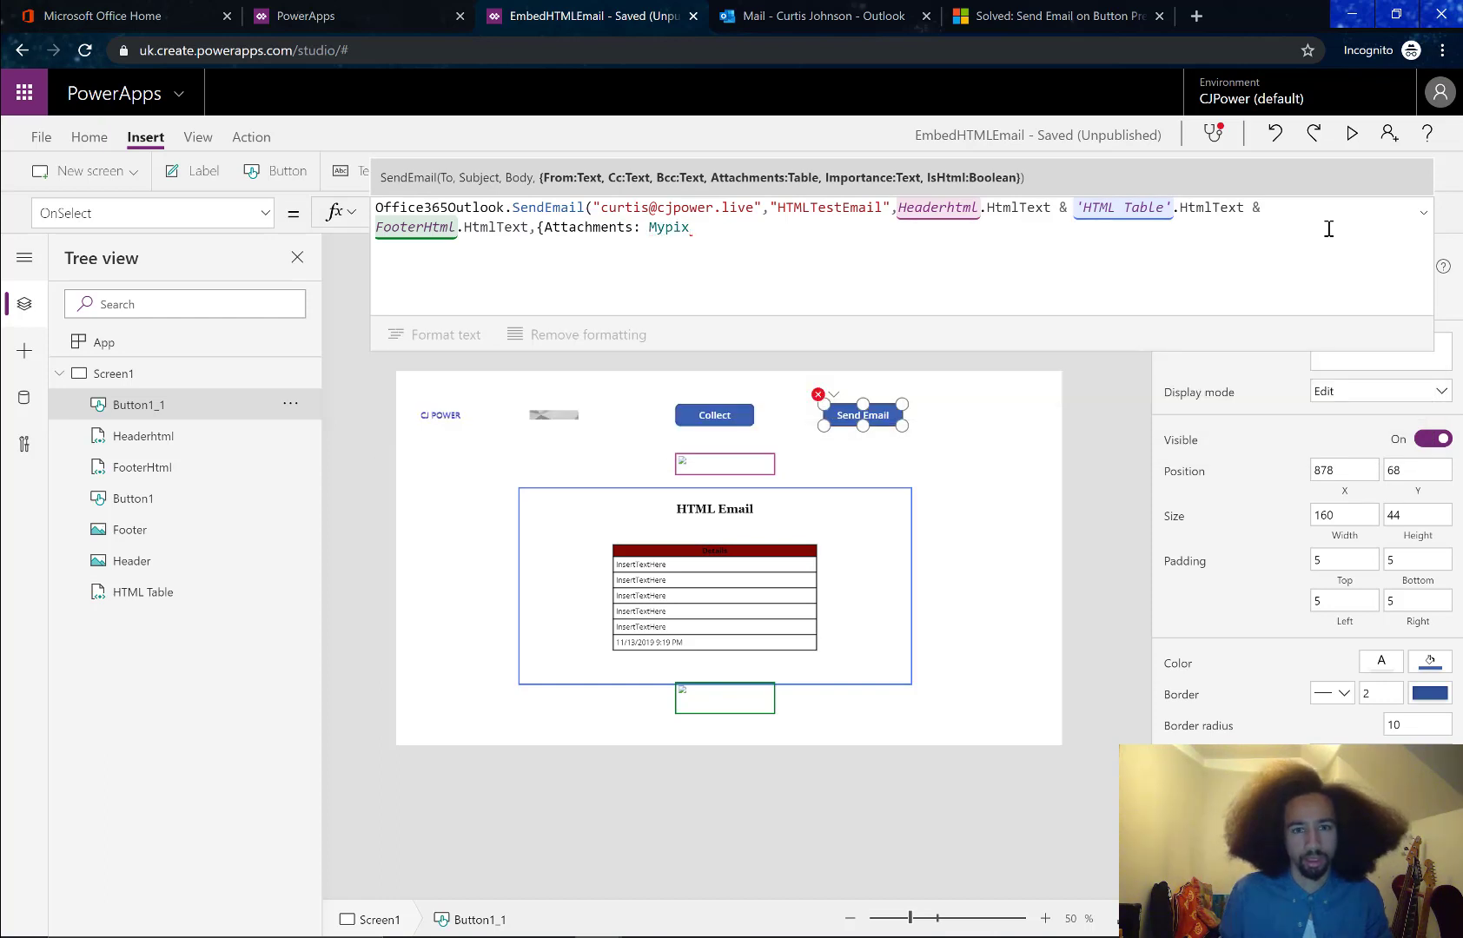
{"action": "type", "text": ","}
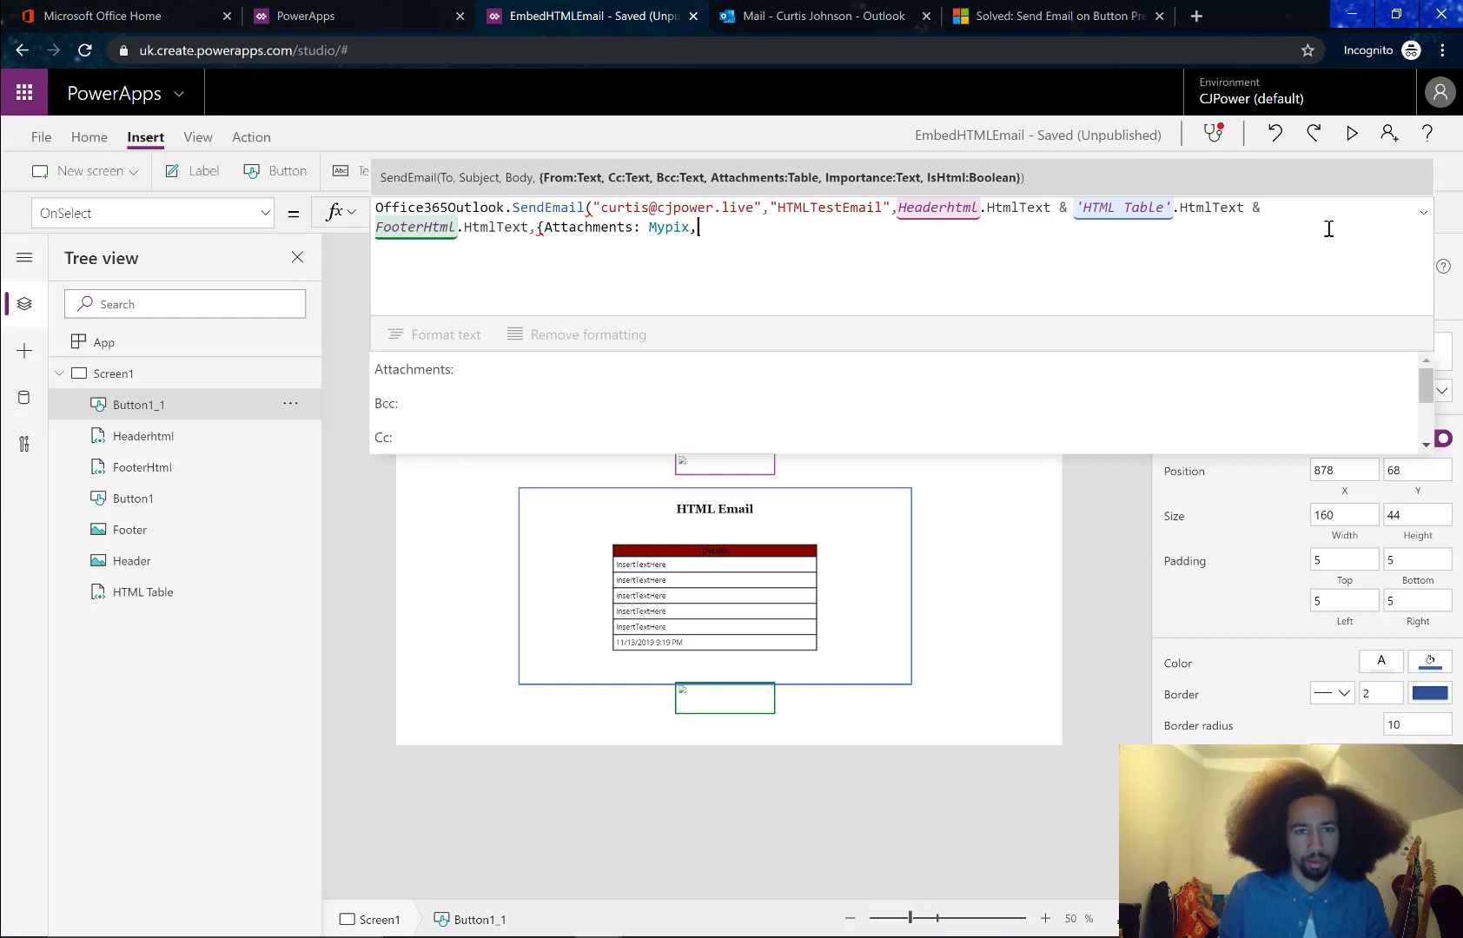
{"action": "key", "text": "Down"}
{"action": "key", "text": "Down"}
{"action": "key", "text": "Down"}
{"action": "key", "text": "Down"}
{"action": "key", "text": "Down"}
{"action": "key", "text": "Down"}
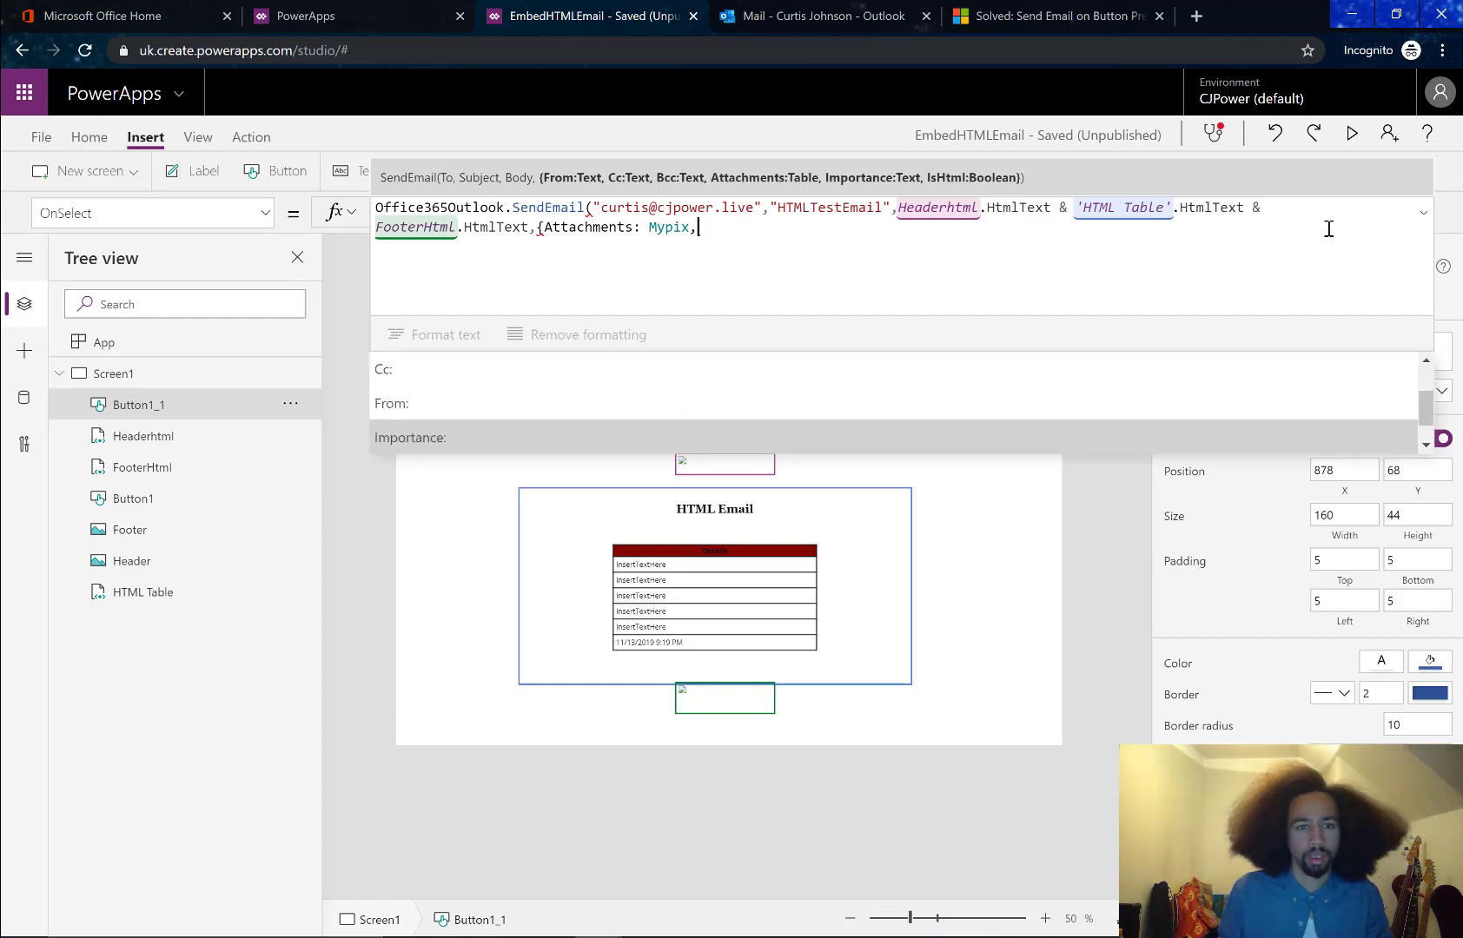
{"action": "key", "text": "Tab"}
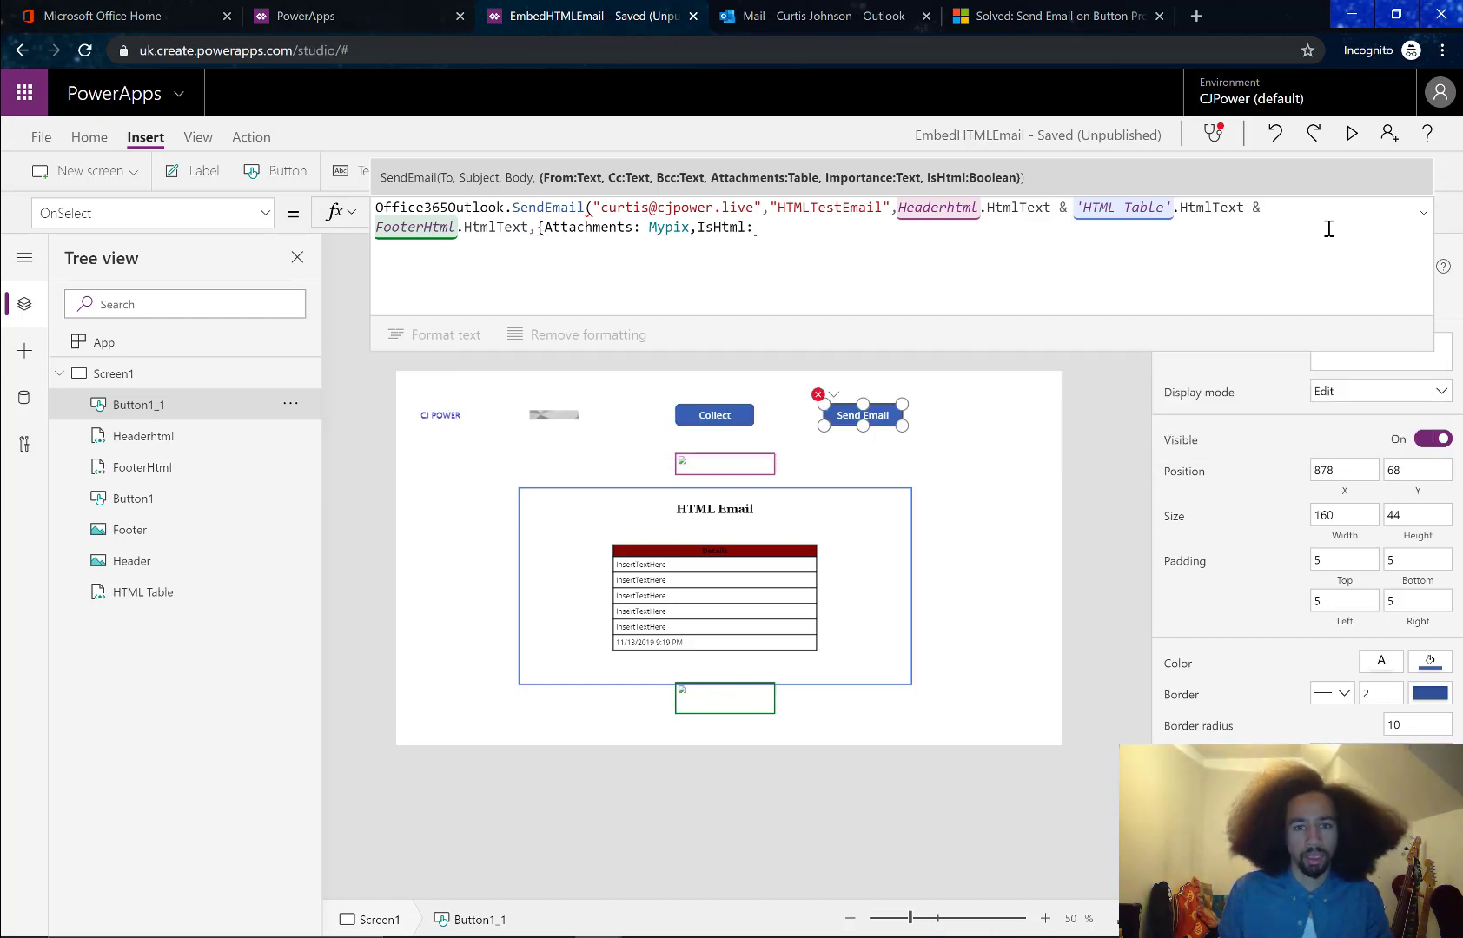
{"action": "type", "text": "true"}
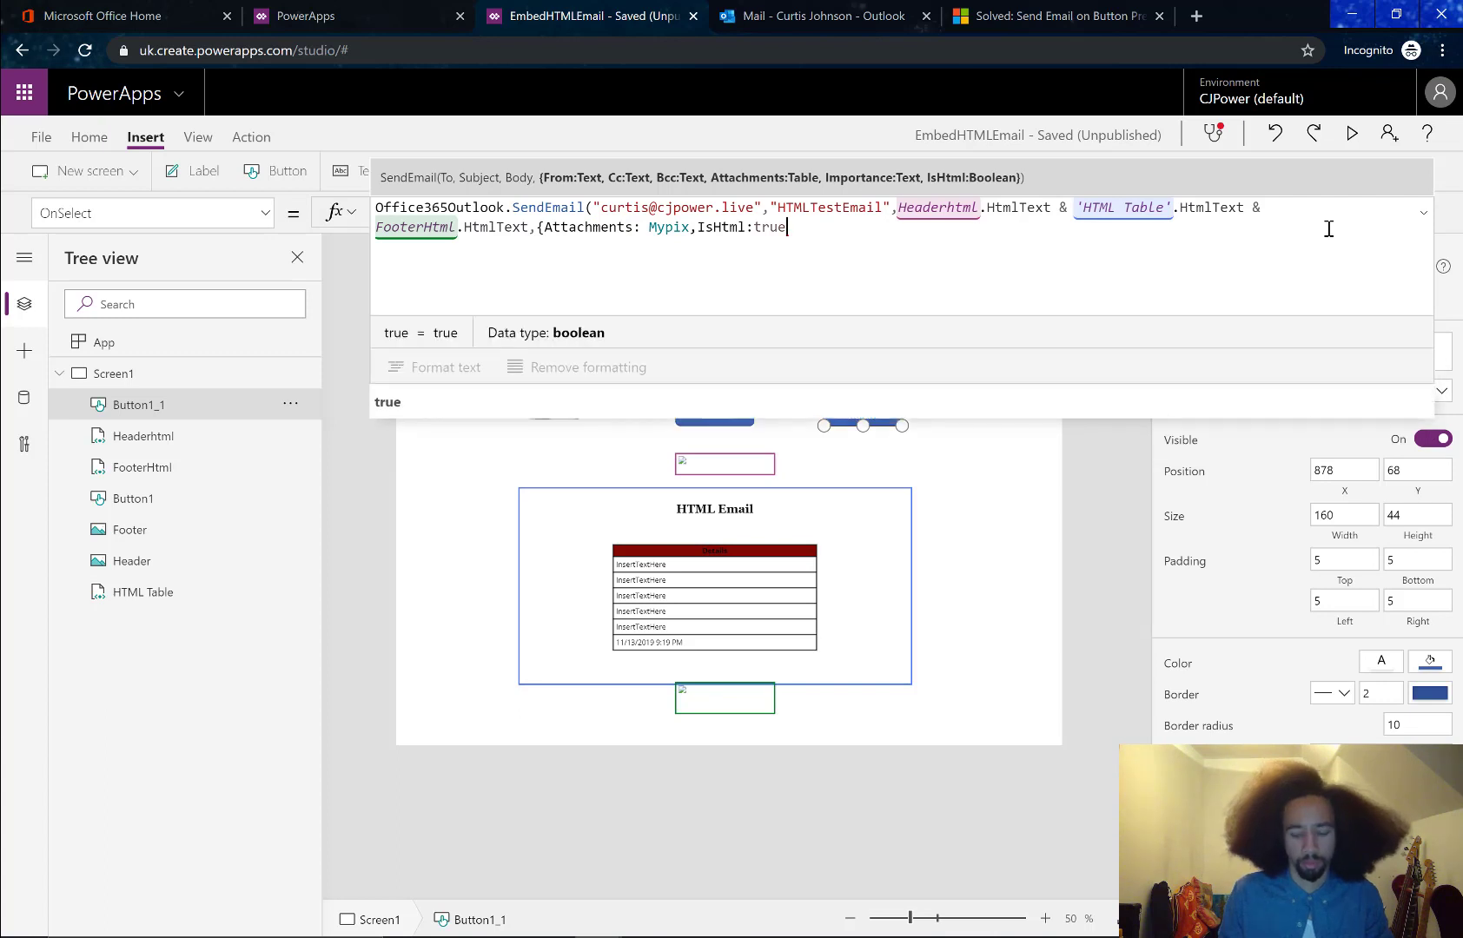
{"action": "type", "text": "}"}
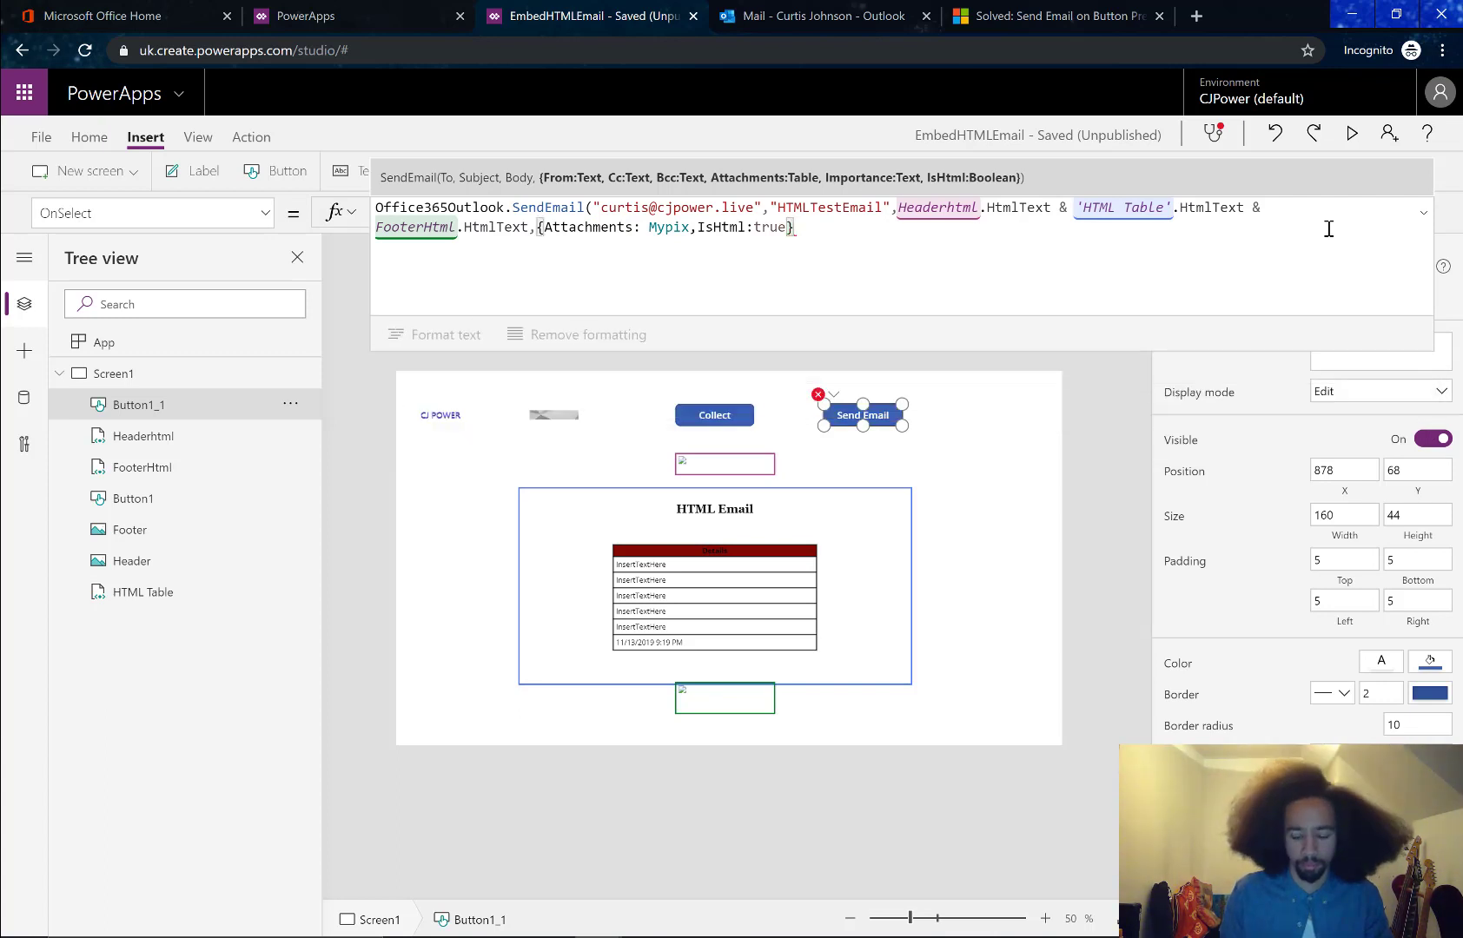
{"action": "type", "text": ")"}
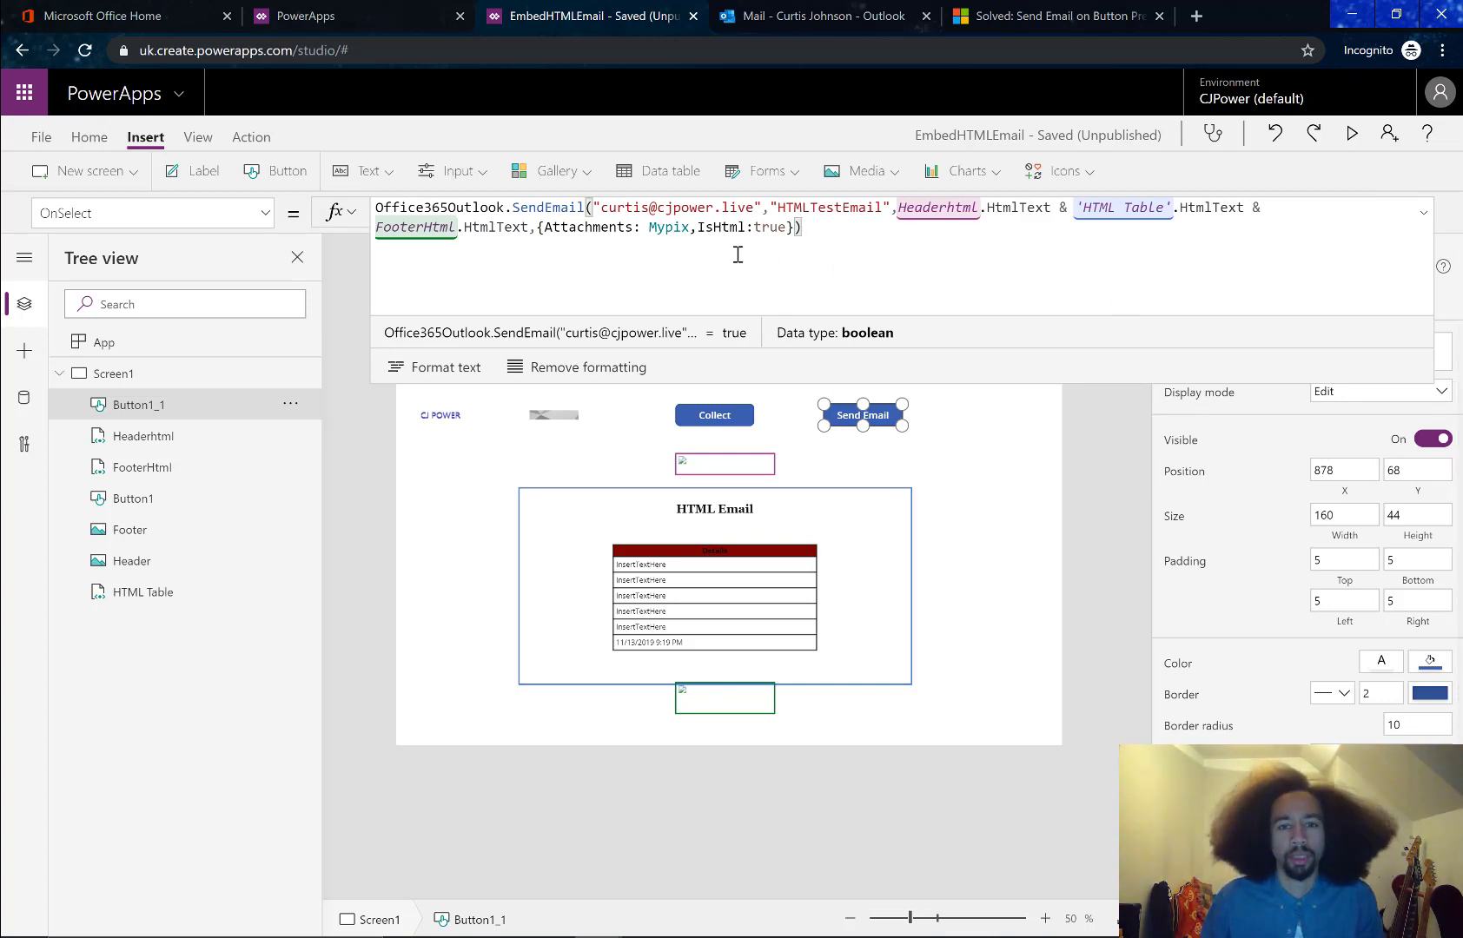
Paste the Collect button's ClearCollect(Mypix,…) formula at the start of Send Email's OnSelect
{"action": "left_click", "coordinate": [711, 486]}
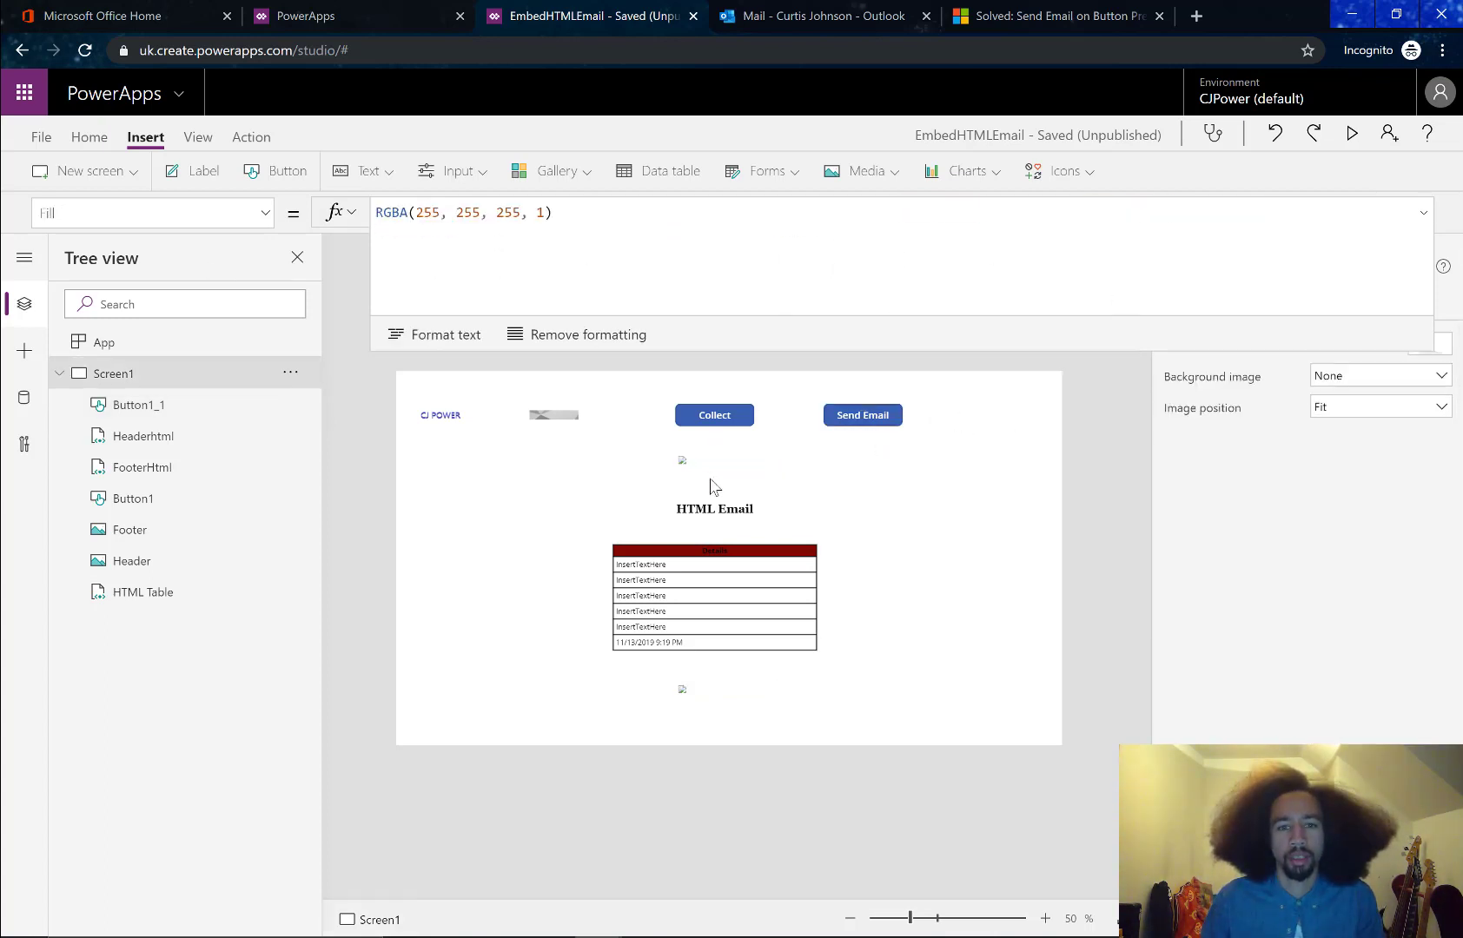
{"action": "left_click", "coordinate": [732, 413]}
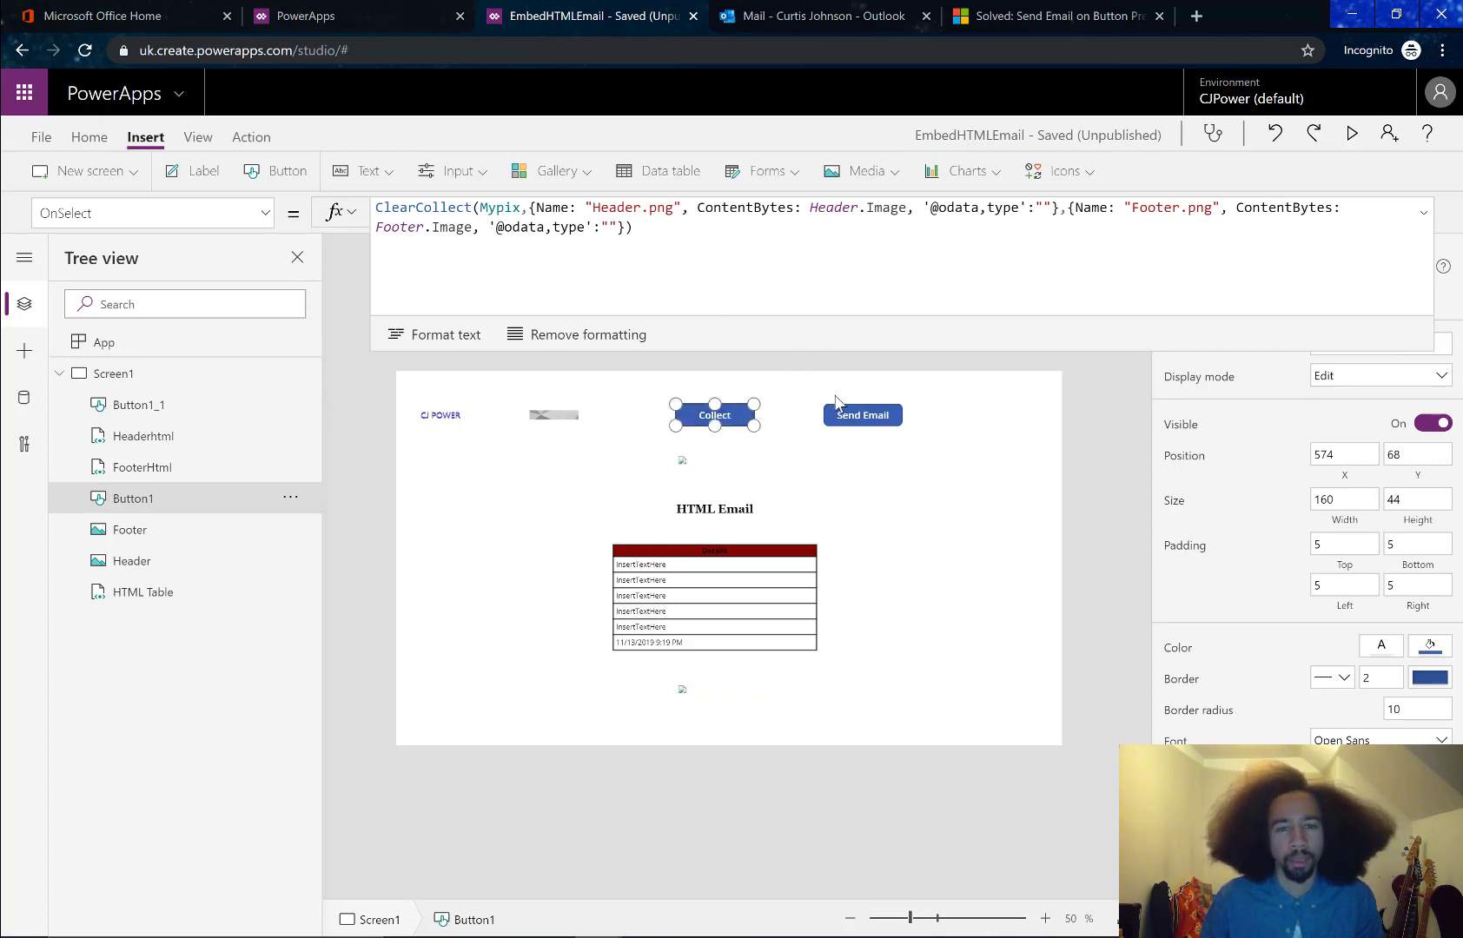
{"action": "left_click_drag", "start_coordinate": [675, 232], "coordinate": [255, 173]}
{"action": "key", "text": "ctrl+c"}
{"action": "left_click", "coordinate": [860, 414]}
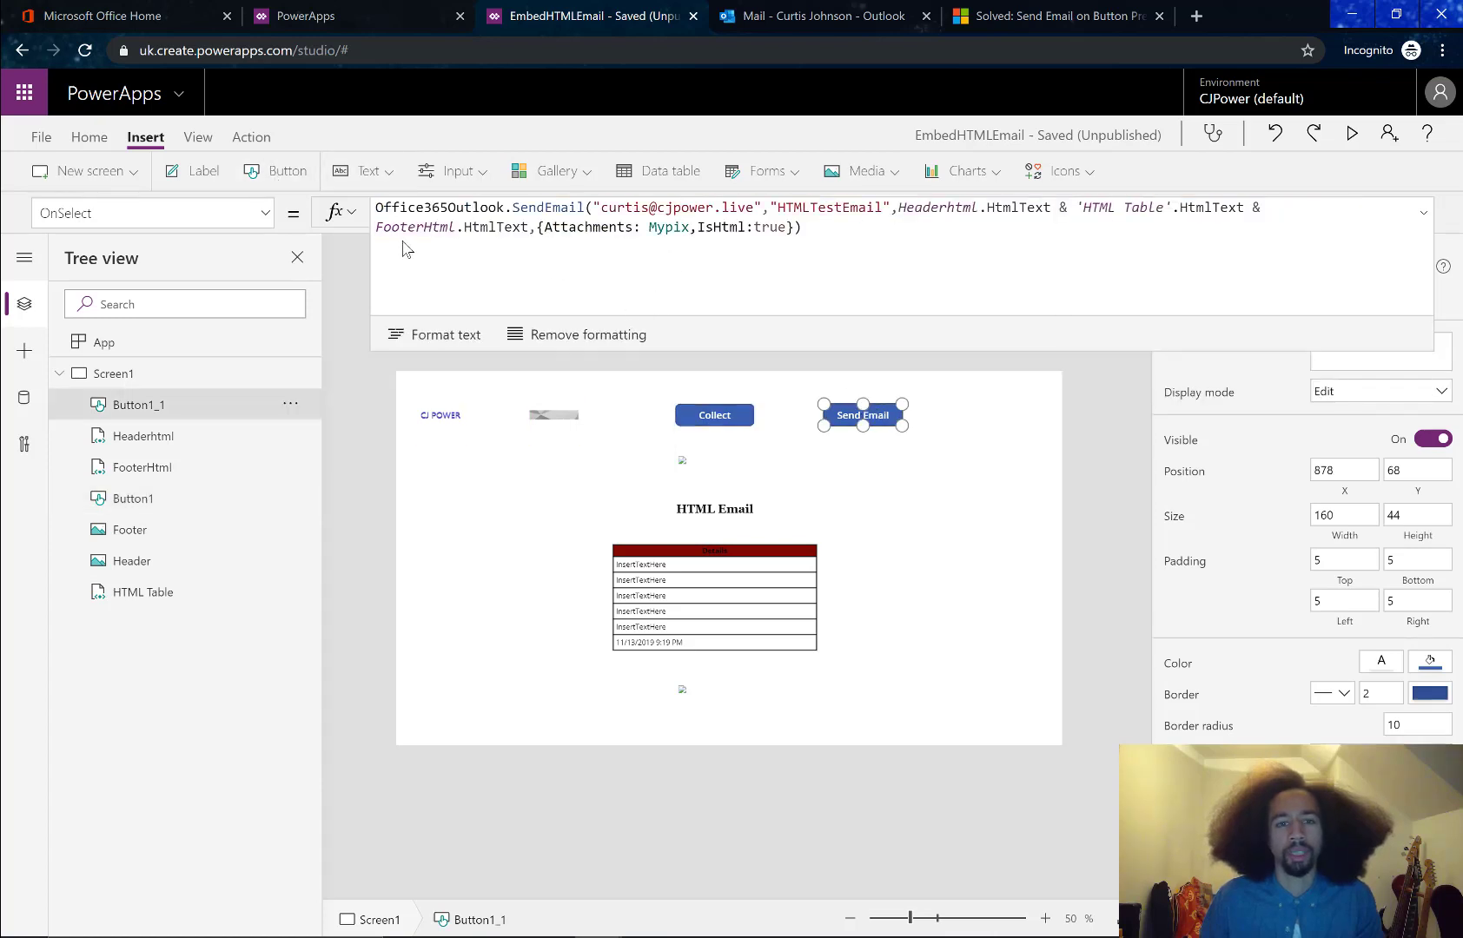
{"action": "left_click", "coordinate": [378, 207]}
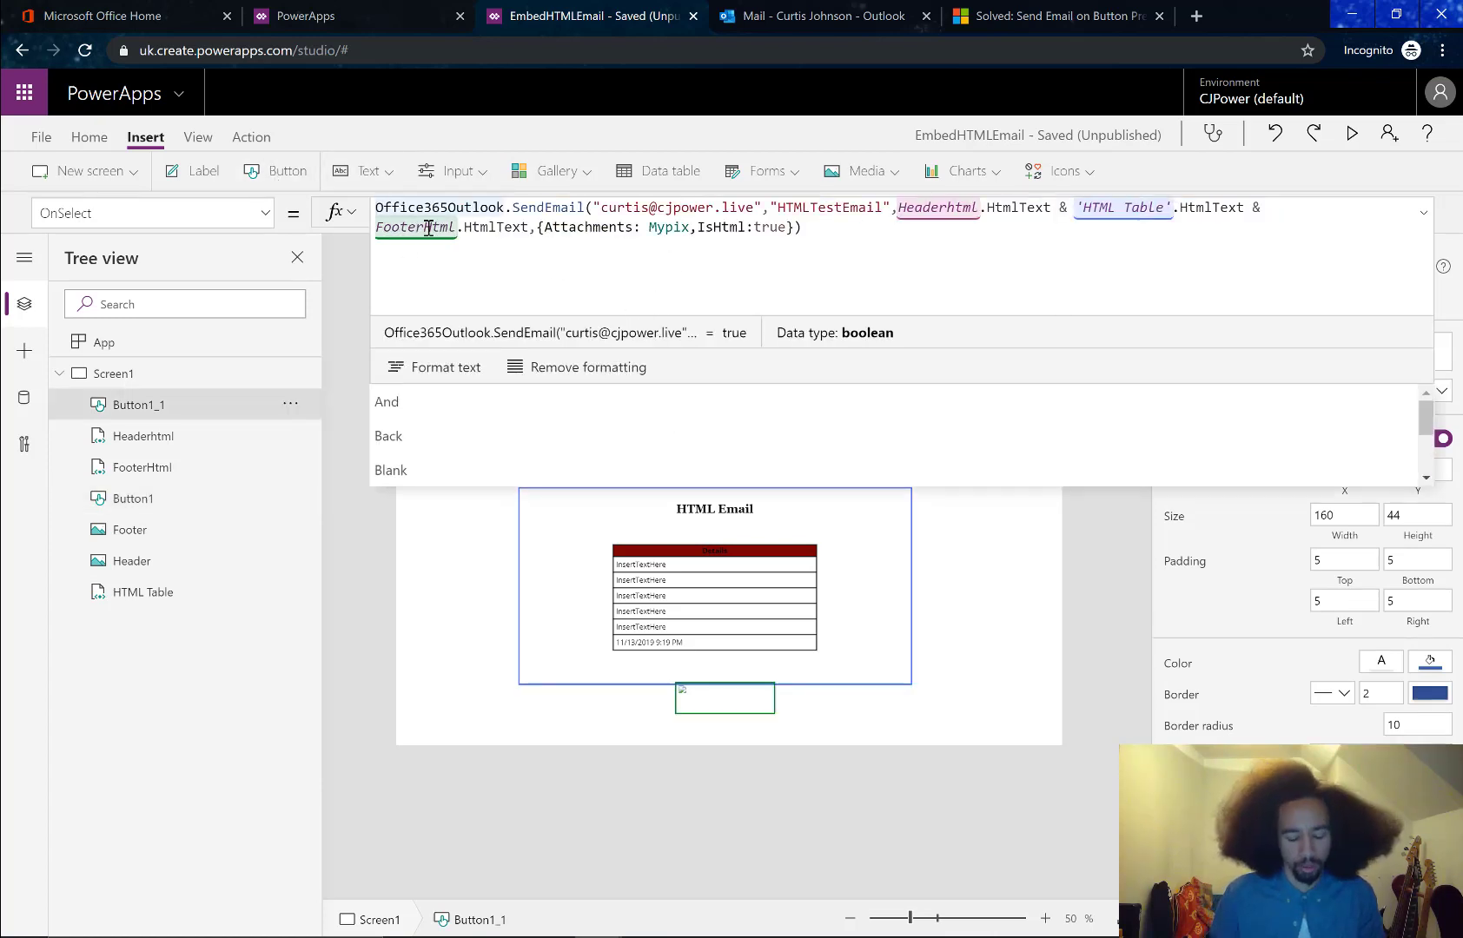
{"action": "key", "text": "ctrl+v"}
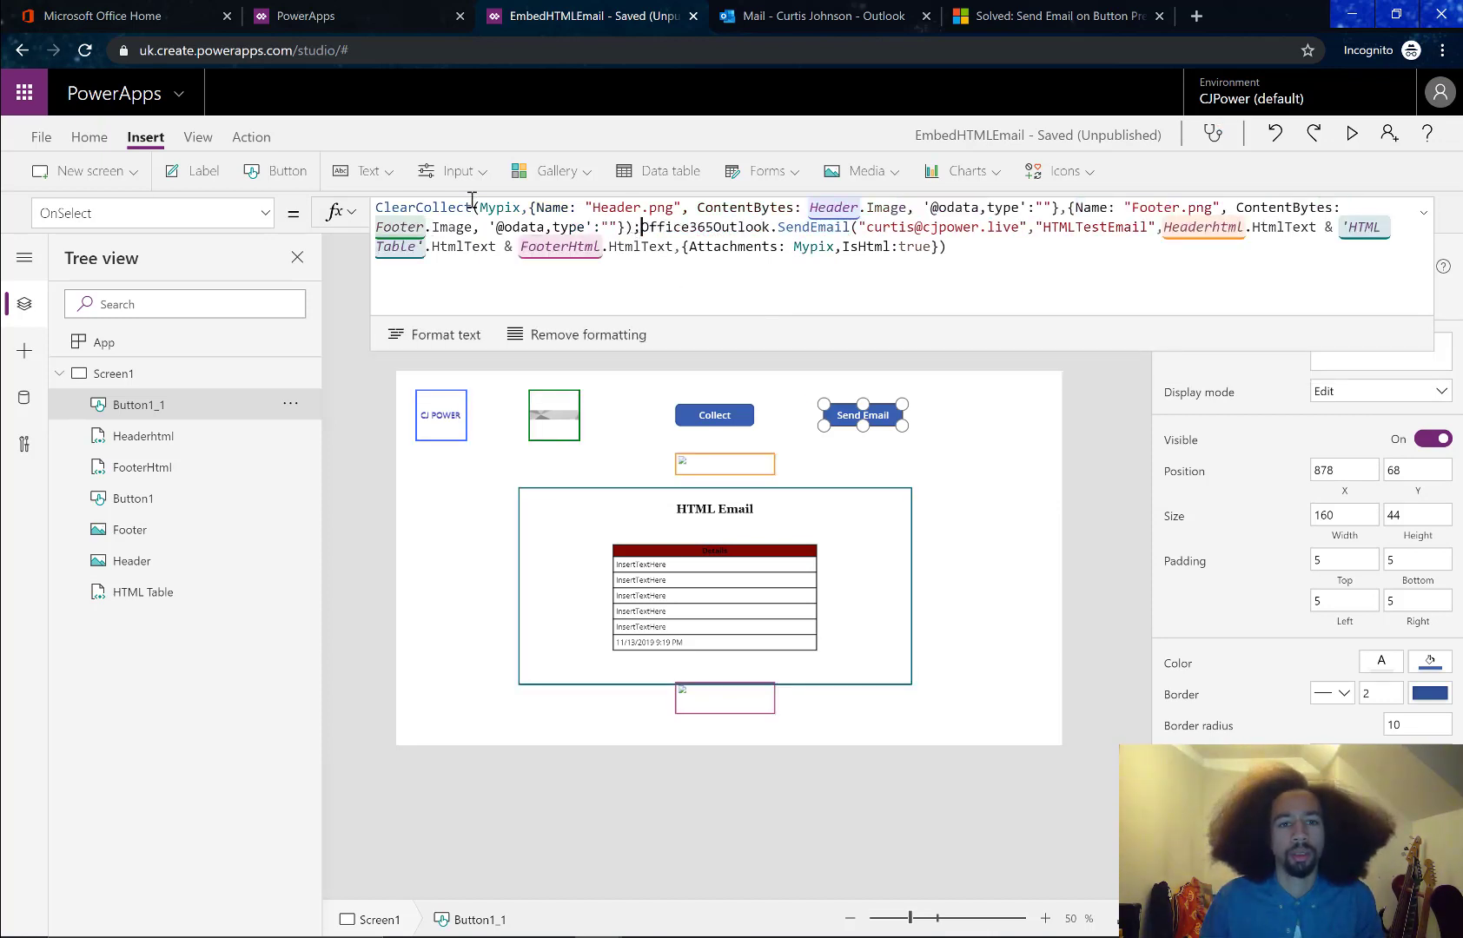
{"action": "left_click", "coordinate": [929, 442]}
{"action": "left_click", "coordinate": [847, 421]}
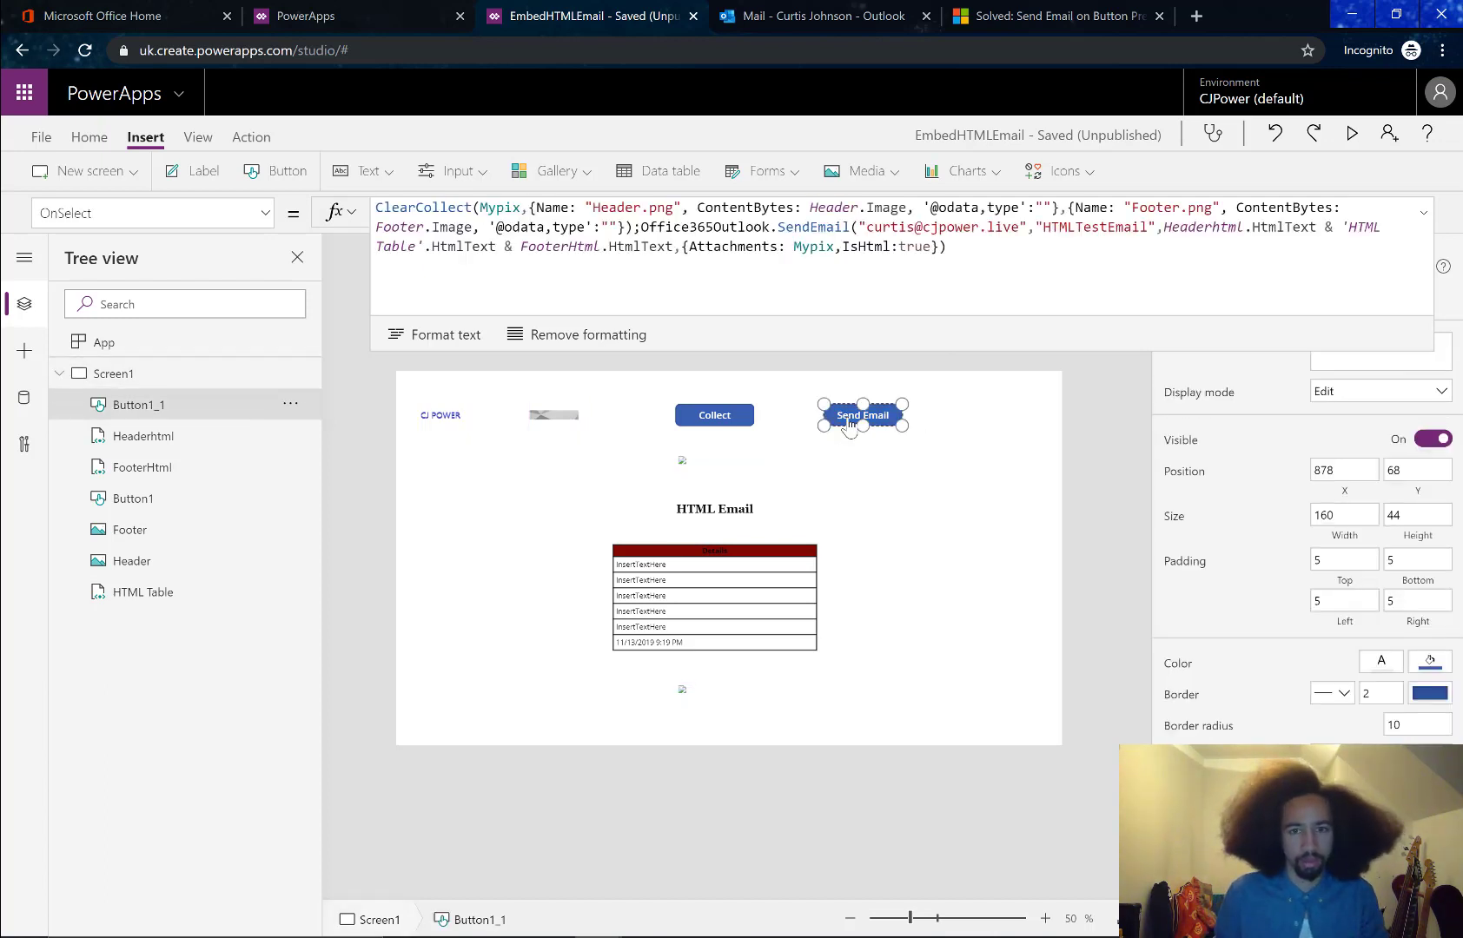
Resize the Collect & Send Email button to a height of 102
{"action": "type", "text": "Collect &"}
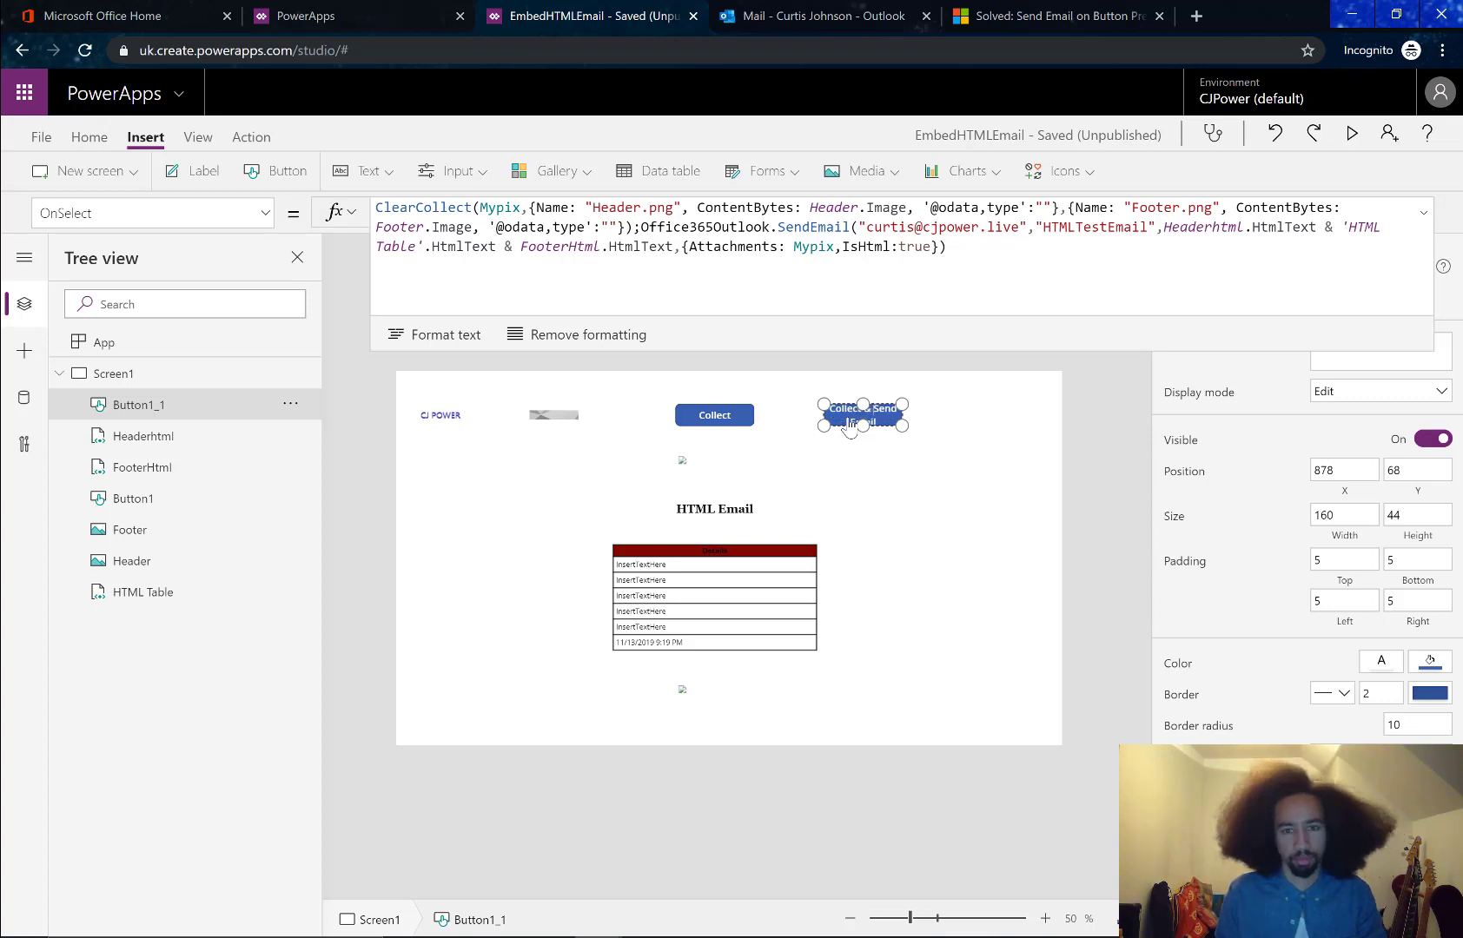
{"action": "left_click_drag", "start_coordinate": [862, 424], "coordinate": [876, 455]}
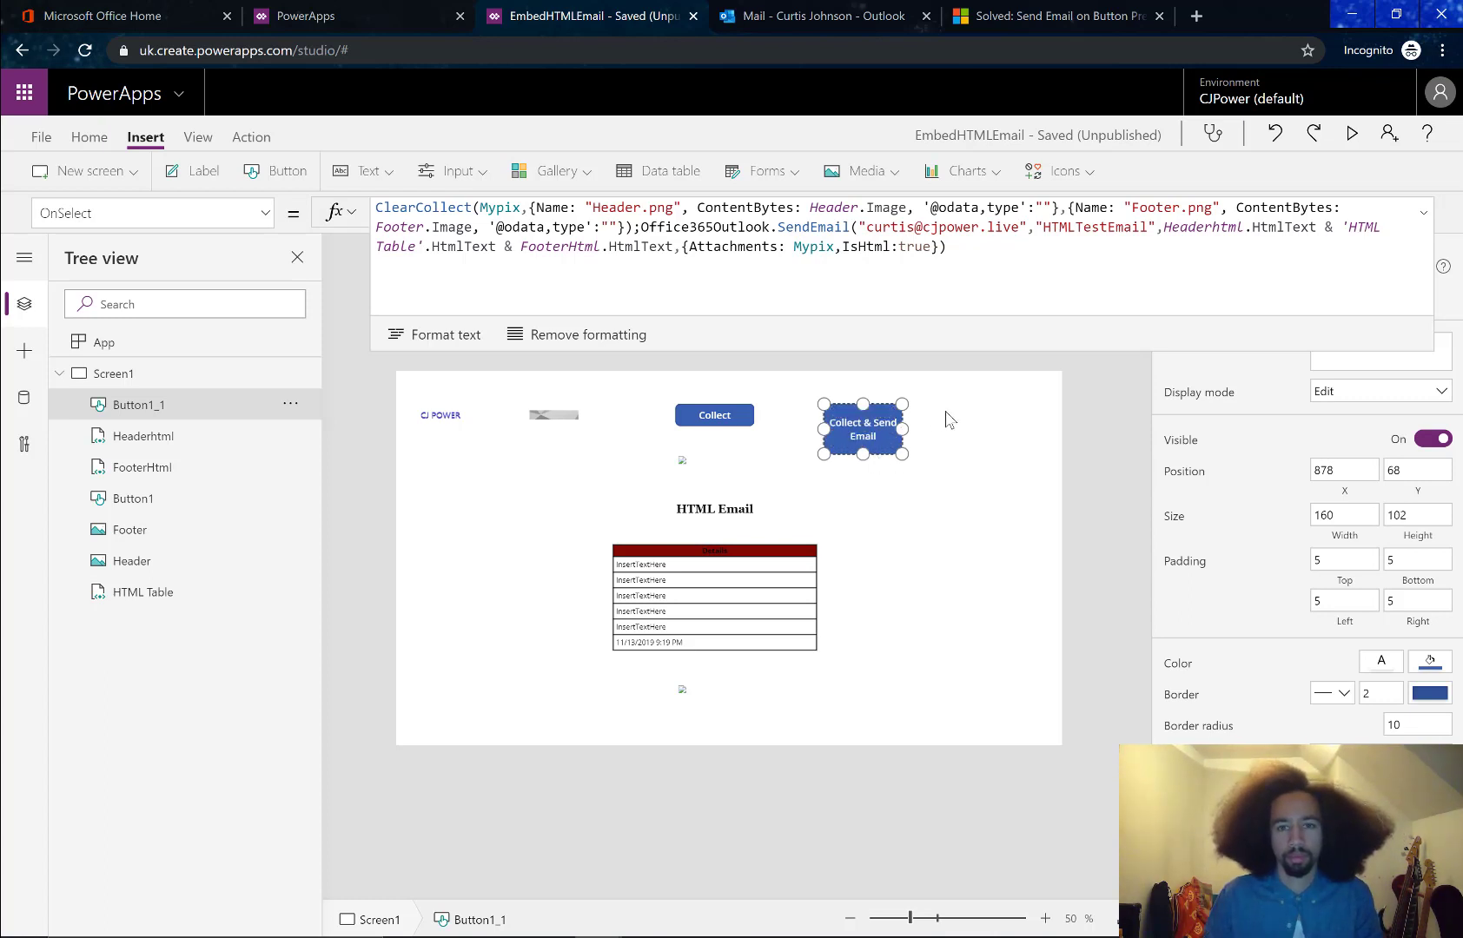
{"action": "left_click", "coordinate": [981, 411]}
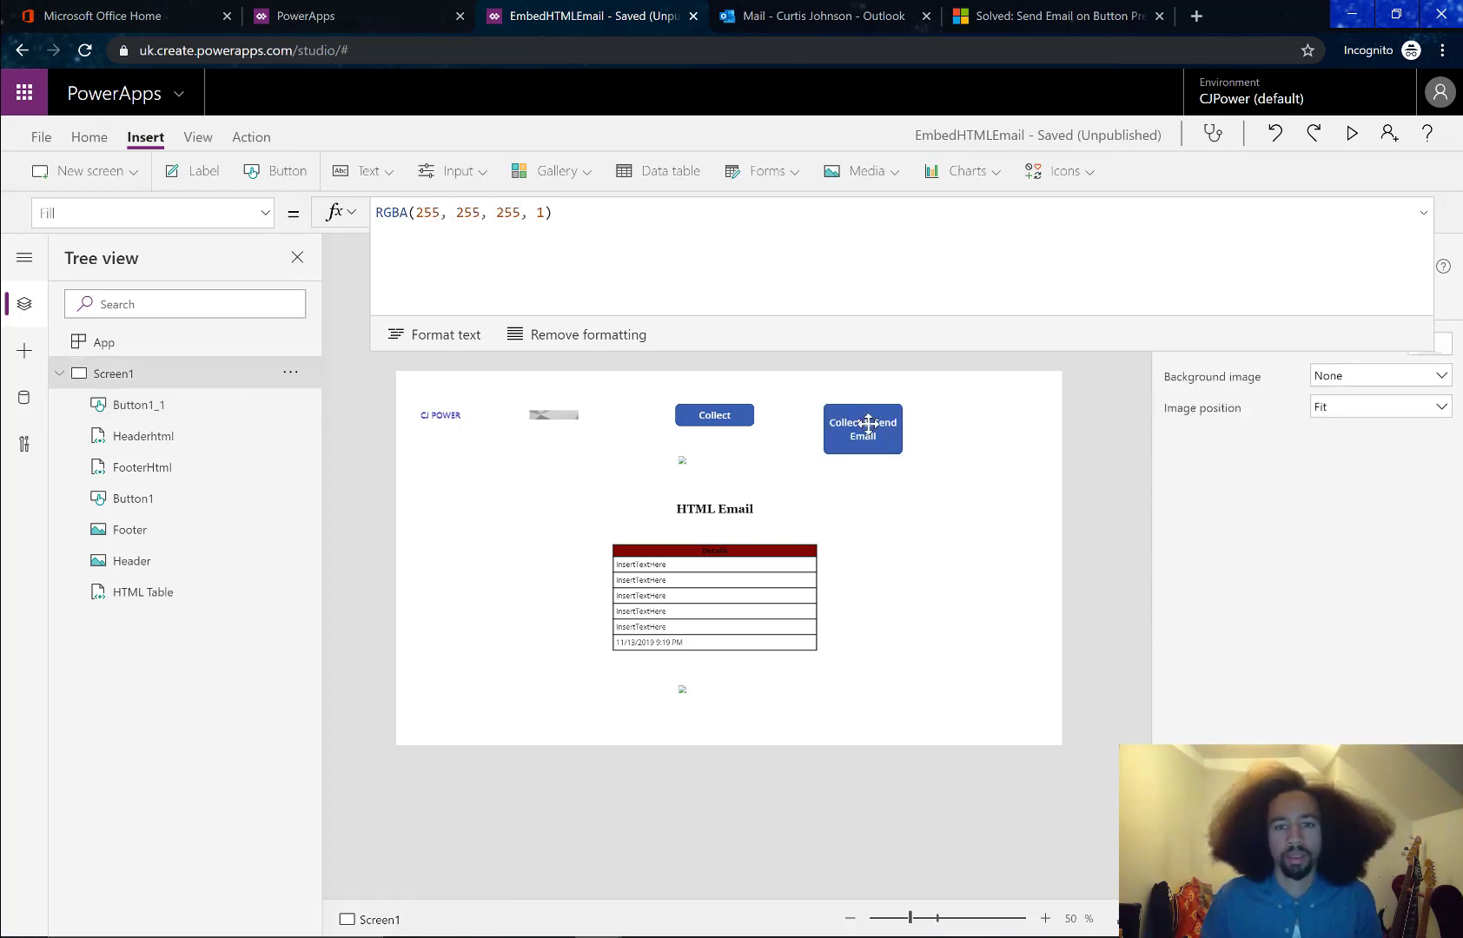
{"action": "left_click", "coordinate": [865, 432]}
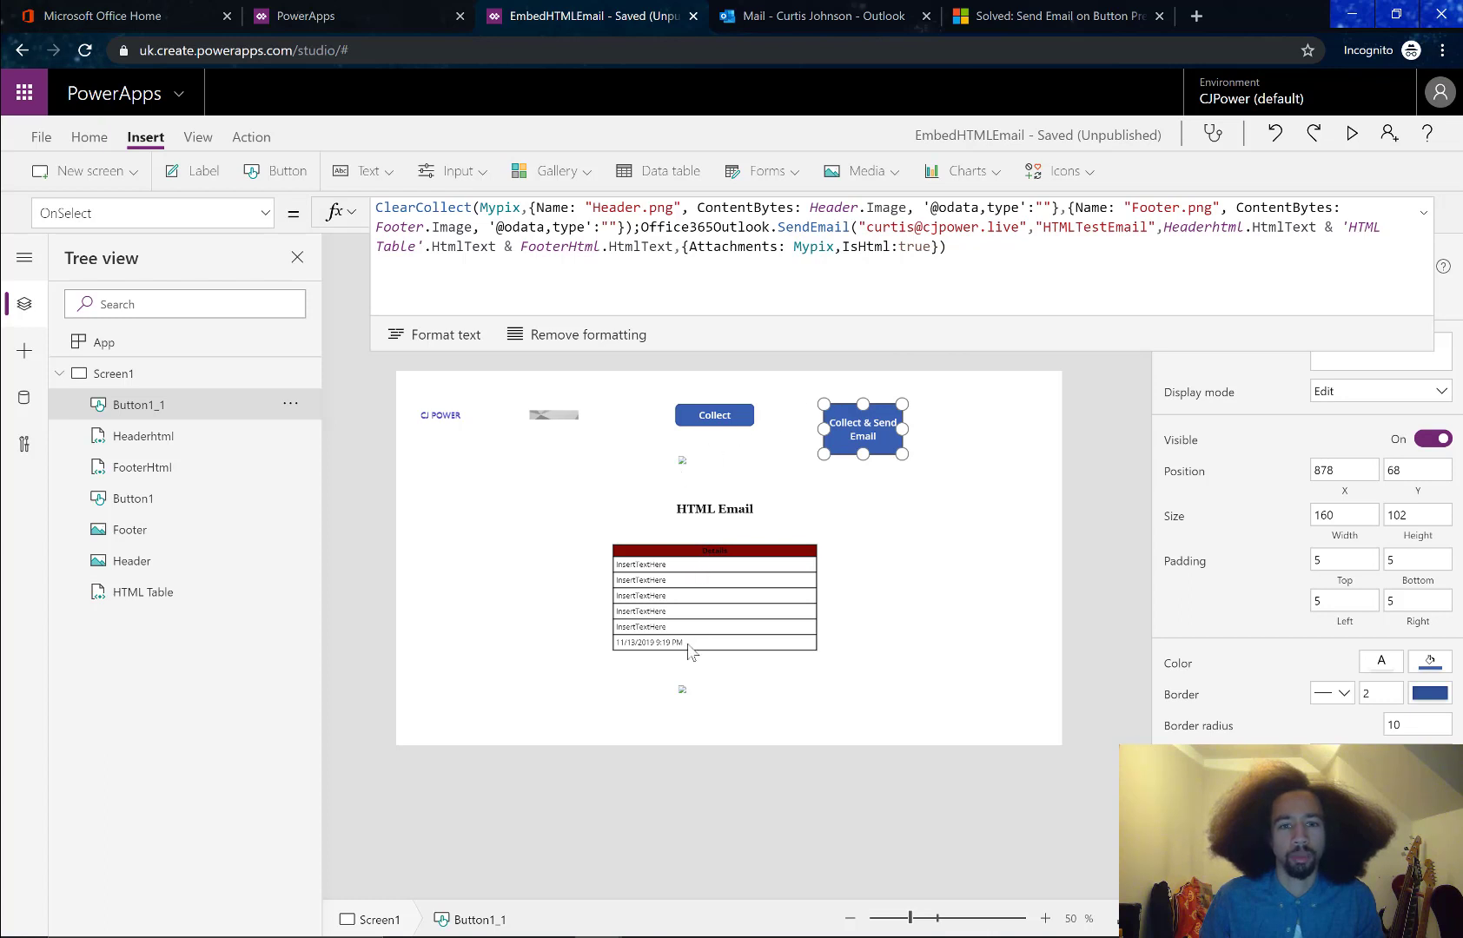
Check the Headerhtml HTML text, then run the button to send the HTMLTestEmail
{"action": "left_click", "coordinate": [676, 469]}
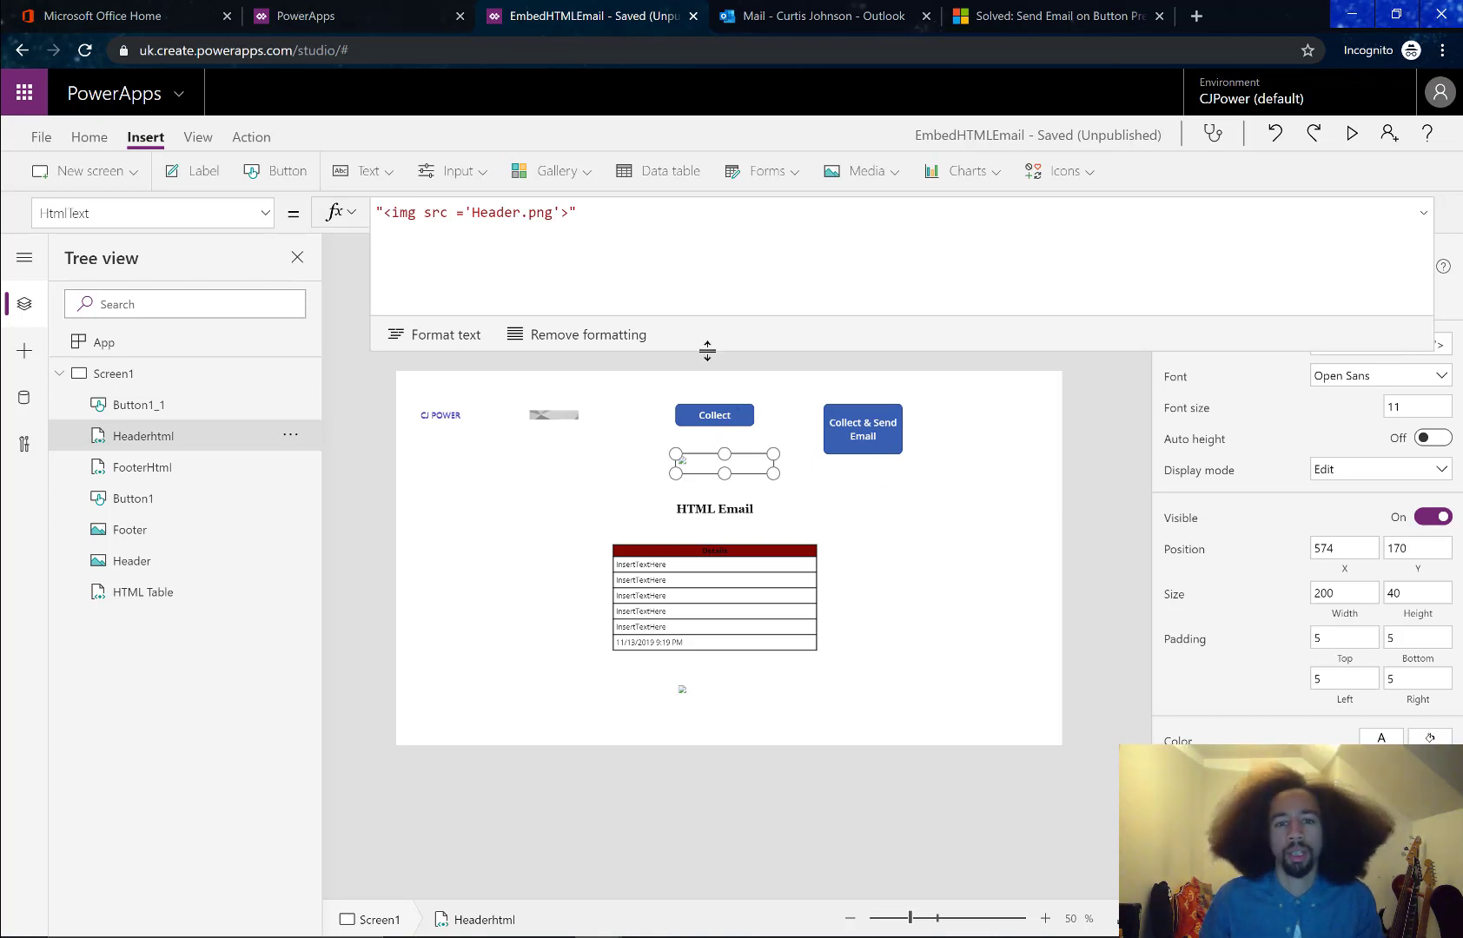
{"action": "left_click", "coordinate": [876, 424]}
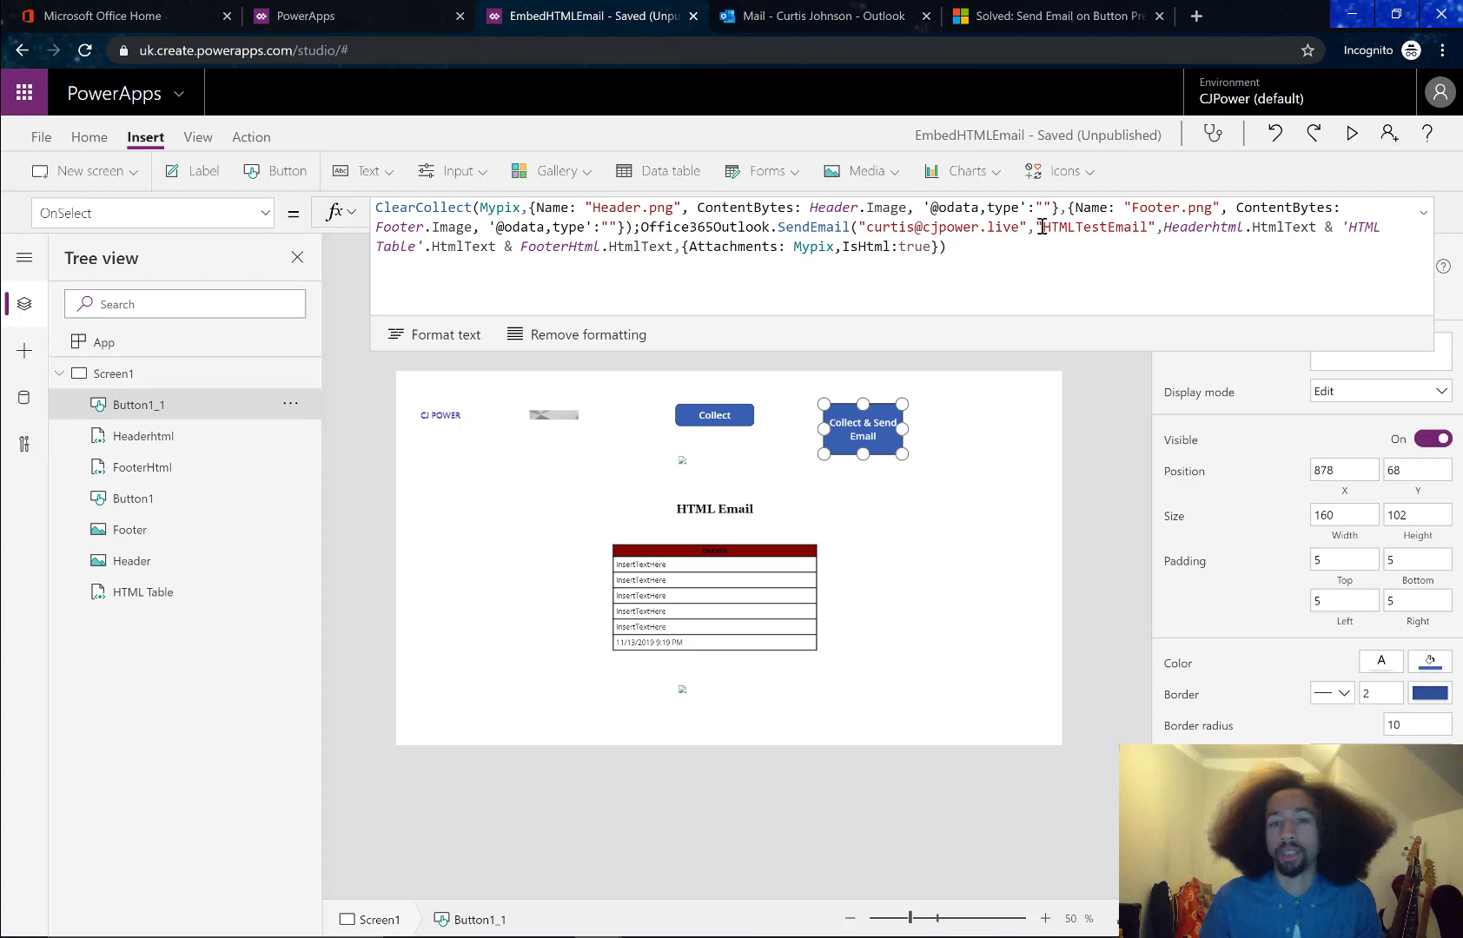
{"action": "left_click", "coordinate": [866, 429], "text": "alt"}
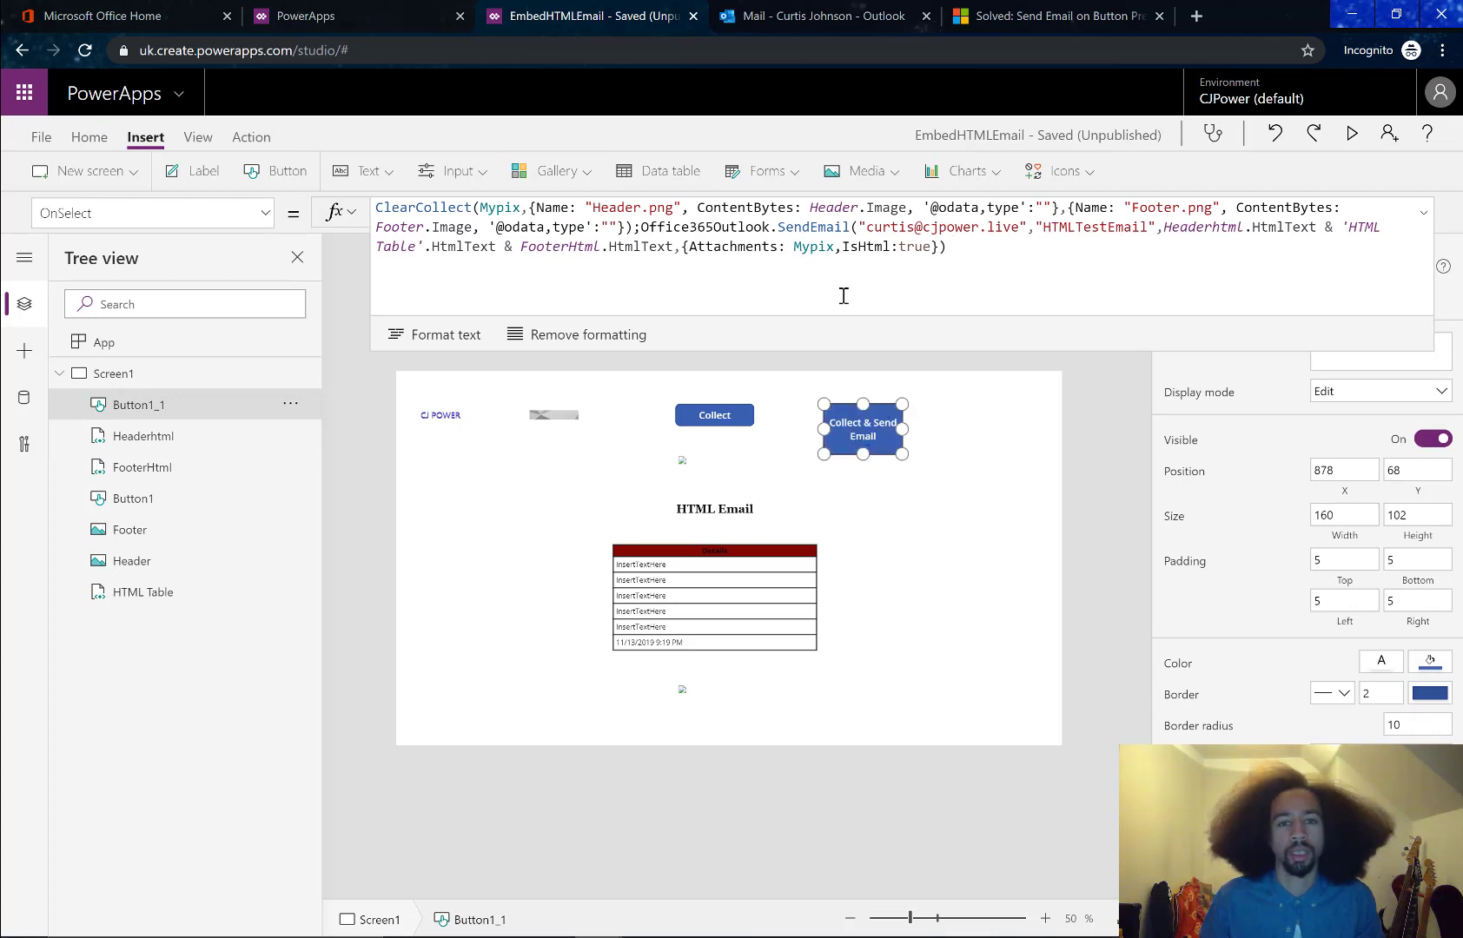
{"action": "left_click", "coordinate": [823, 19]}
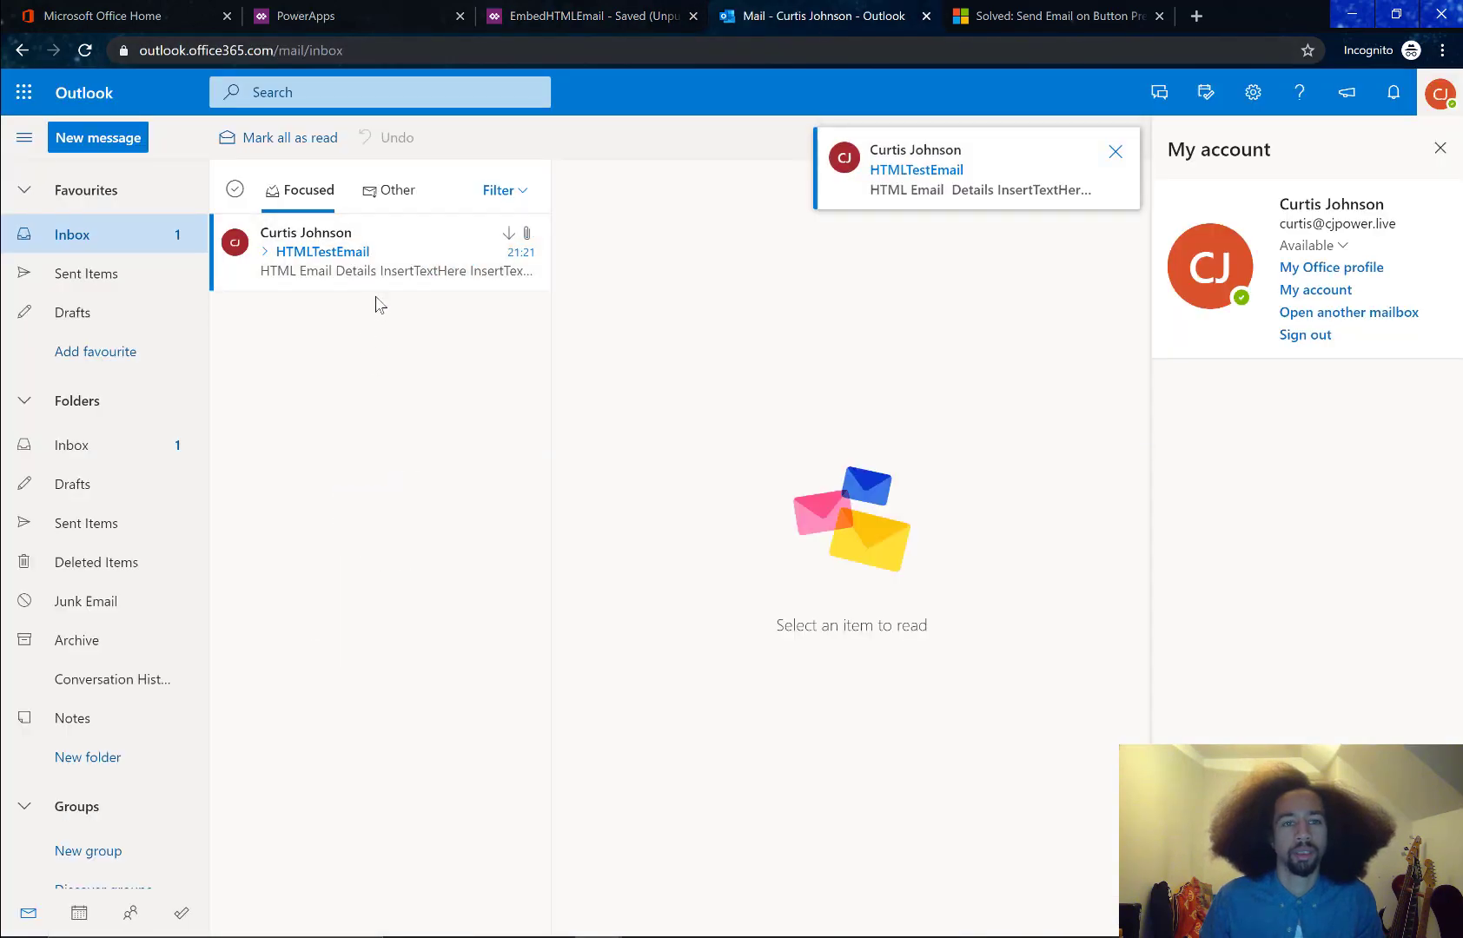
Review the HTMLTestEmail's header image, details table and footer, then open it in a pop-out window
{"action": "left_click", "coordinate": [378, 250]}
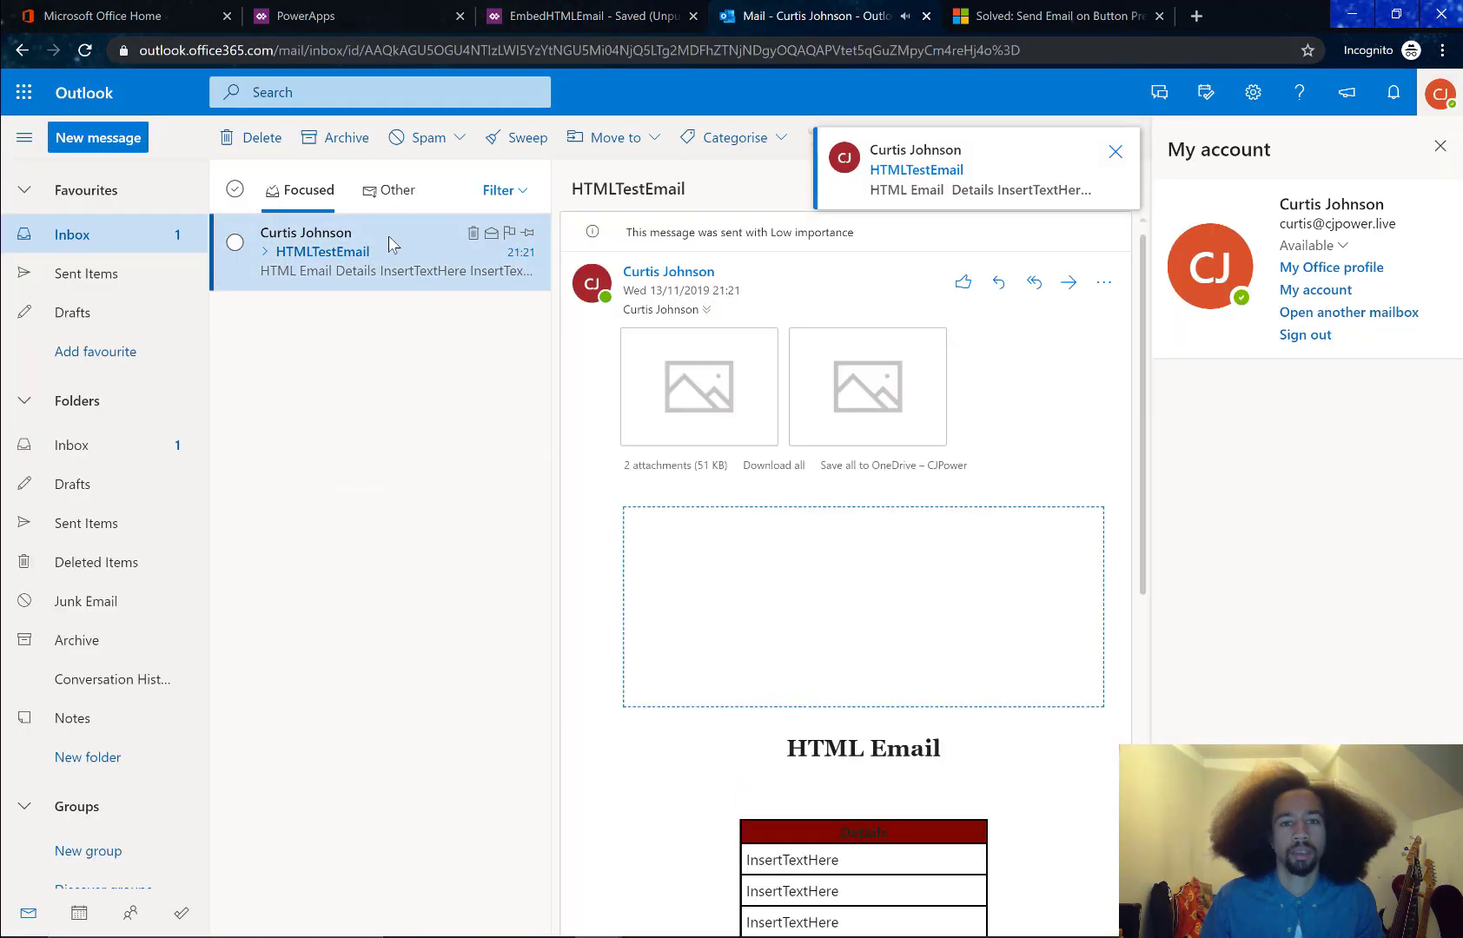
{"action": "scroll", "coordinate": [869, 625], "scroll_direction": "down", "scroll_amount": 4}
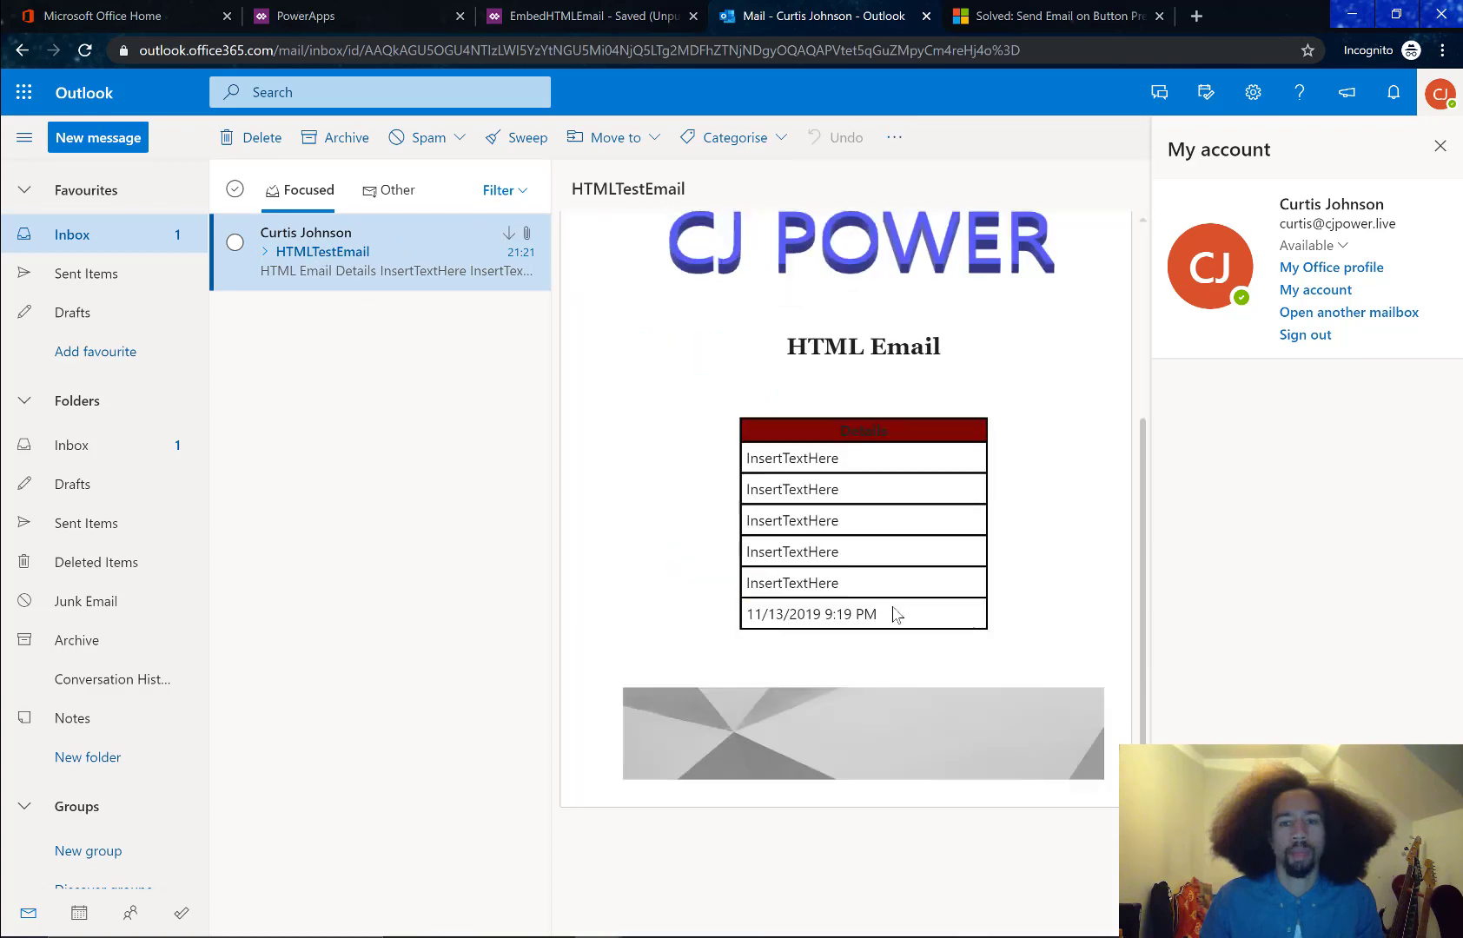
{"action": "scroll", "coordinate": [908, 652], "scroll_direction": "up", "scroll_amount": 4}
{"action": "scroll", "coordinate": [903, 648], "scroll_direction": "up", "scroll_amount": 1}
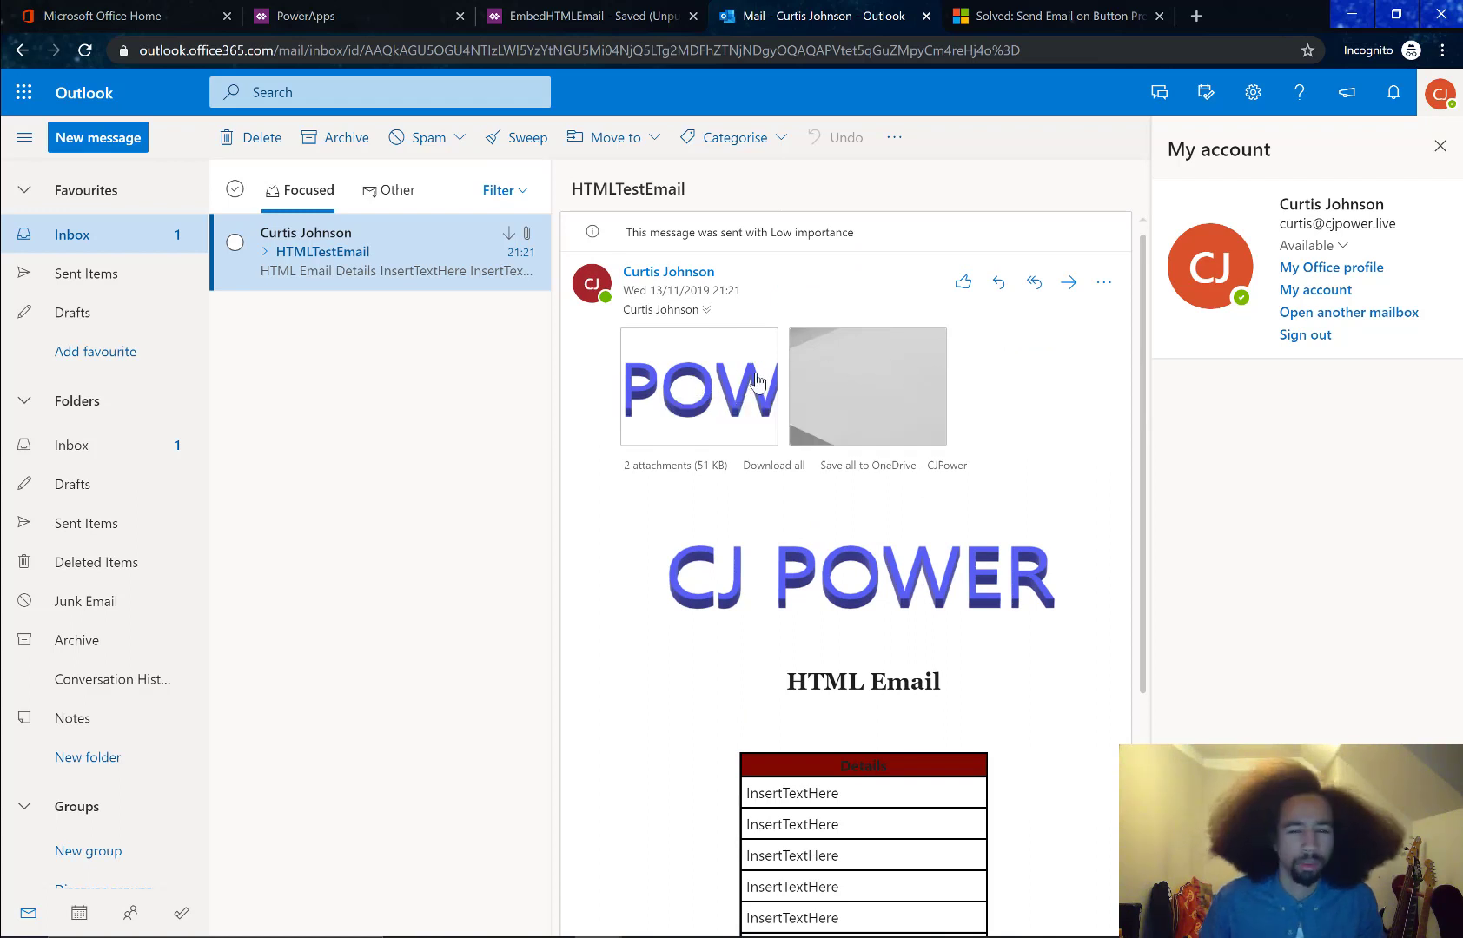
{"action": "scroll", "coordinate": [868, 521], "scroll_direction": "down", "scroll_amount": 4}
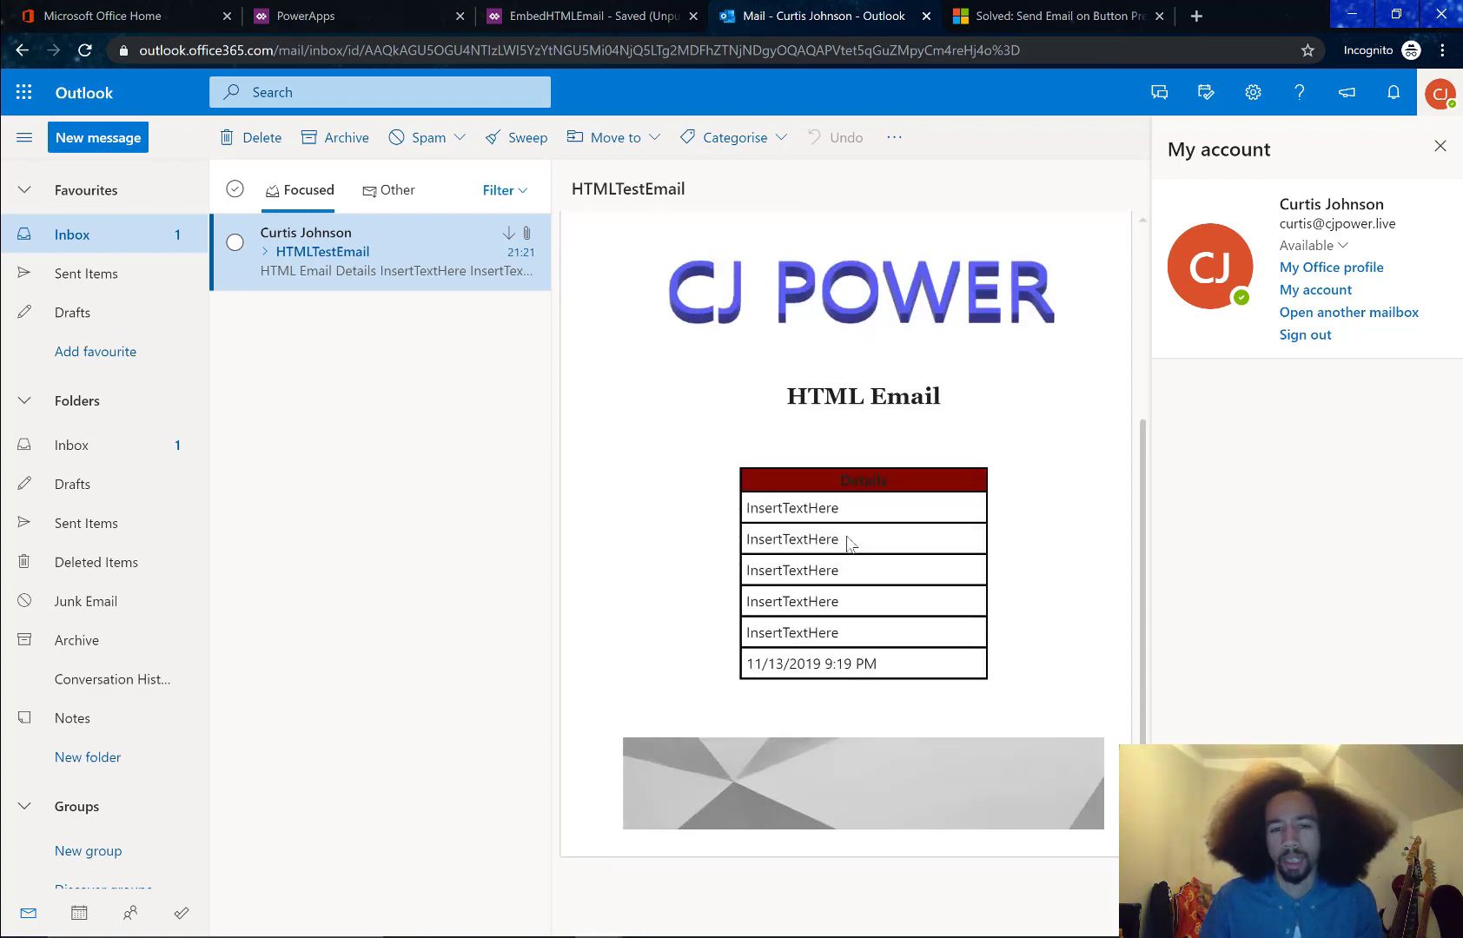
{"action": "scroll", "coordinate": [792, 478], "scroll_direction": "up", "scroll_amount": 2}
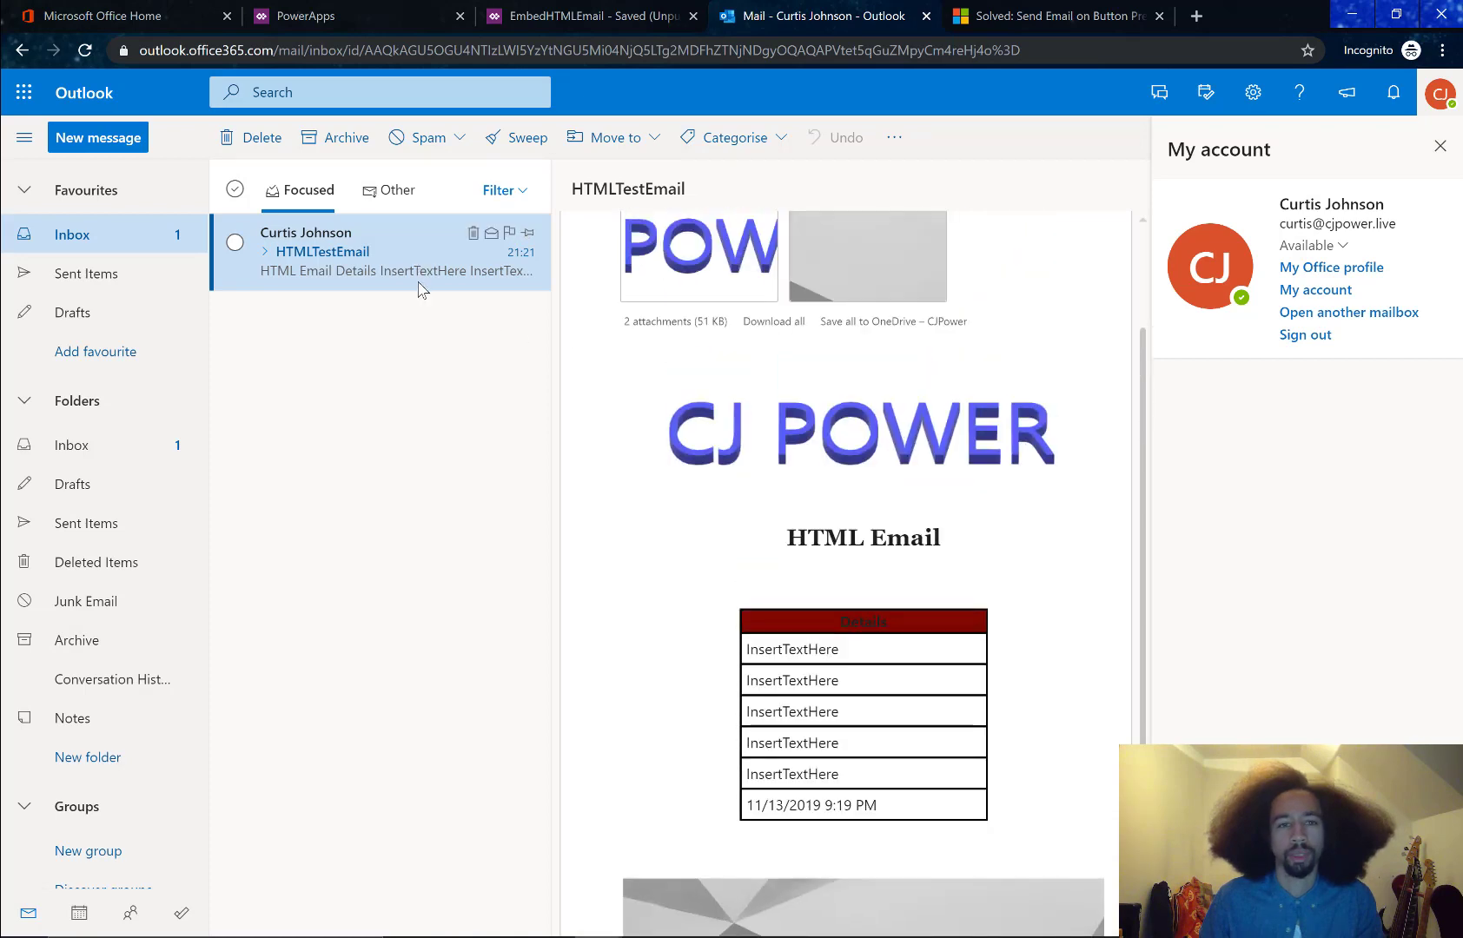
{"action": "double_click", "coordinate": [418, 287]}
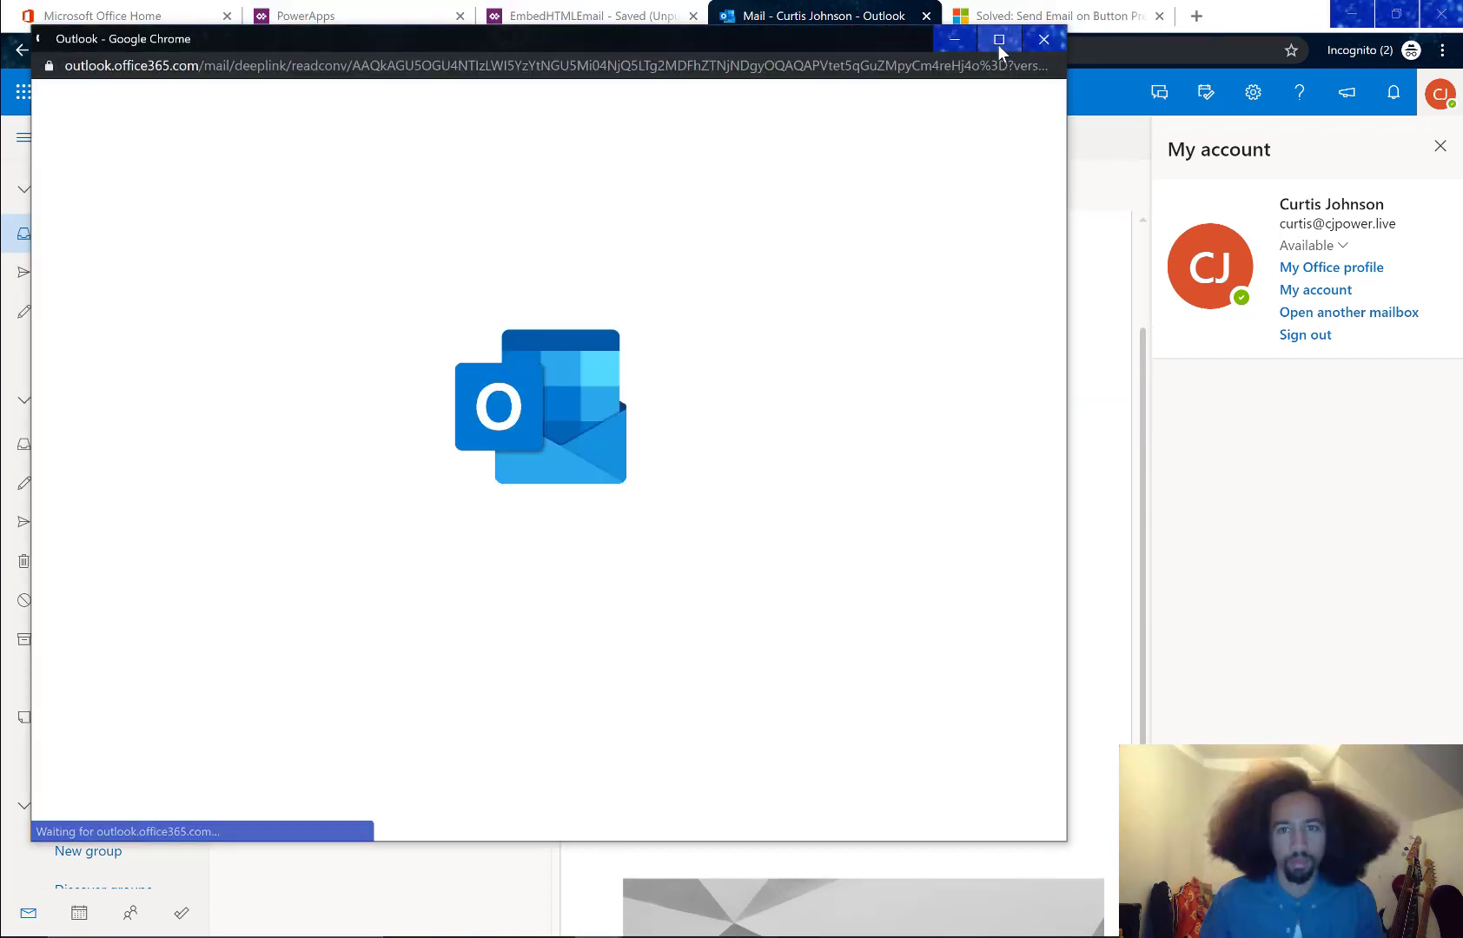
Maximize the HTMLTestEmail pop-out, scroll through the full message, then close the window
{"action": "left_click", "coordinate": [998, 39]}
{"action": "left_click", "coordinate": [982, 52]}
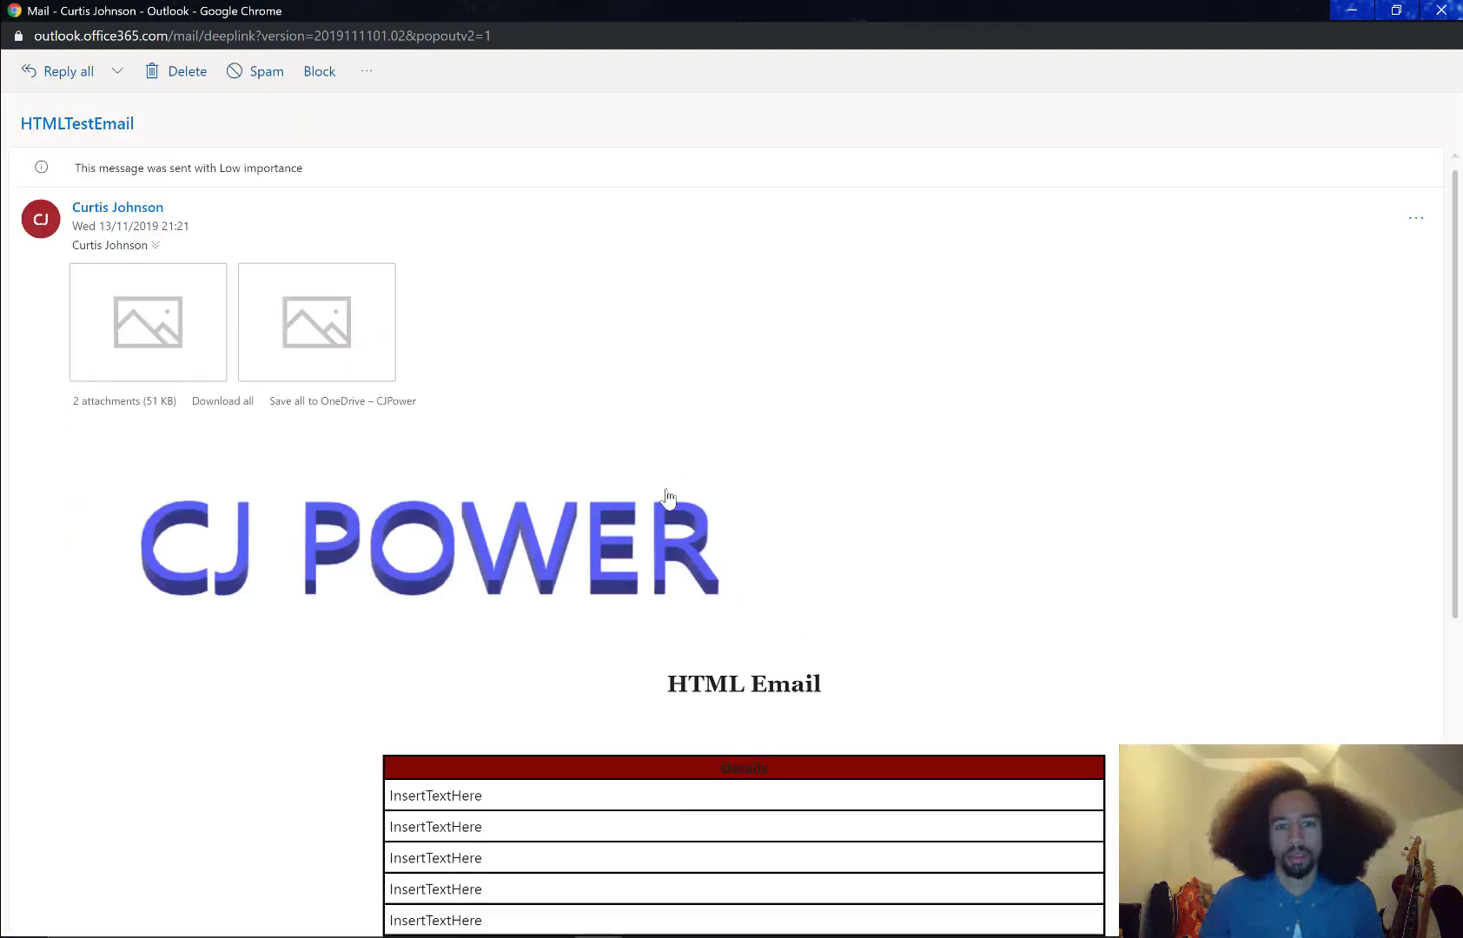
{"action": "scroll", "coordinate": [773, 556], "scroll_direction": "down", "scroll_amount": 3}
{"action": "scroll", "coordinate": [780, 558], "scroll_direction": "down", "scroll_amount": 2}
{"action": "scroll", "coordinate": [786, 634], "scroll_direction": "up", "scroll_amount": 5}
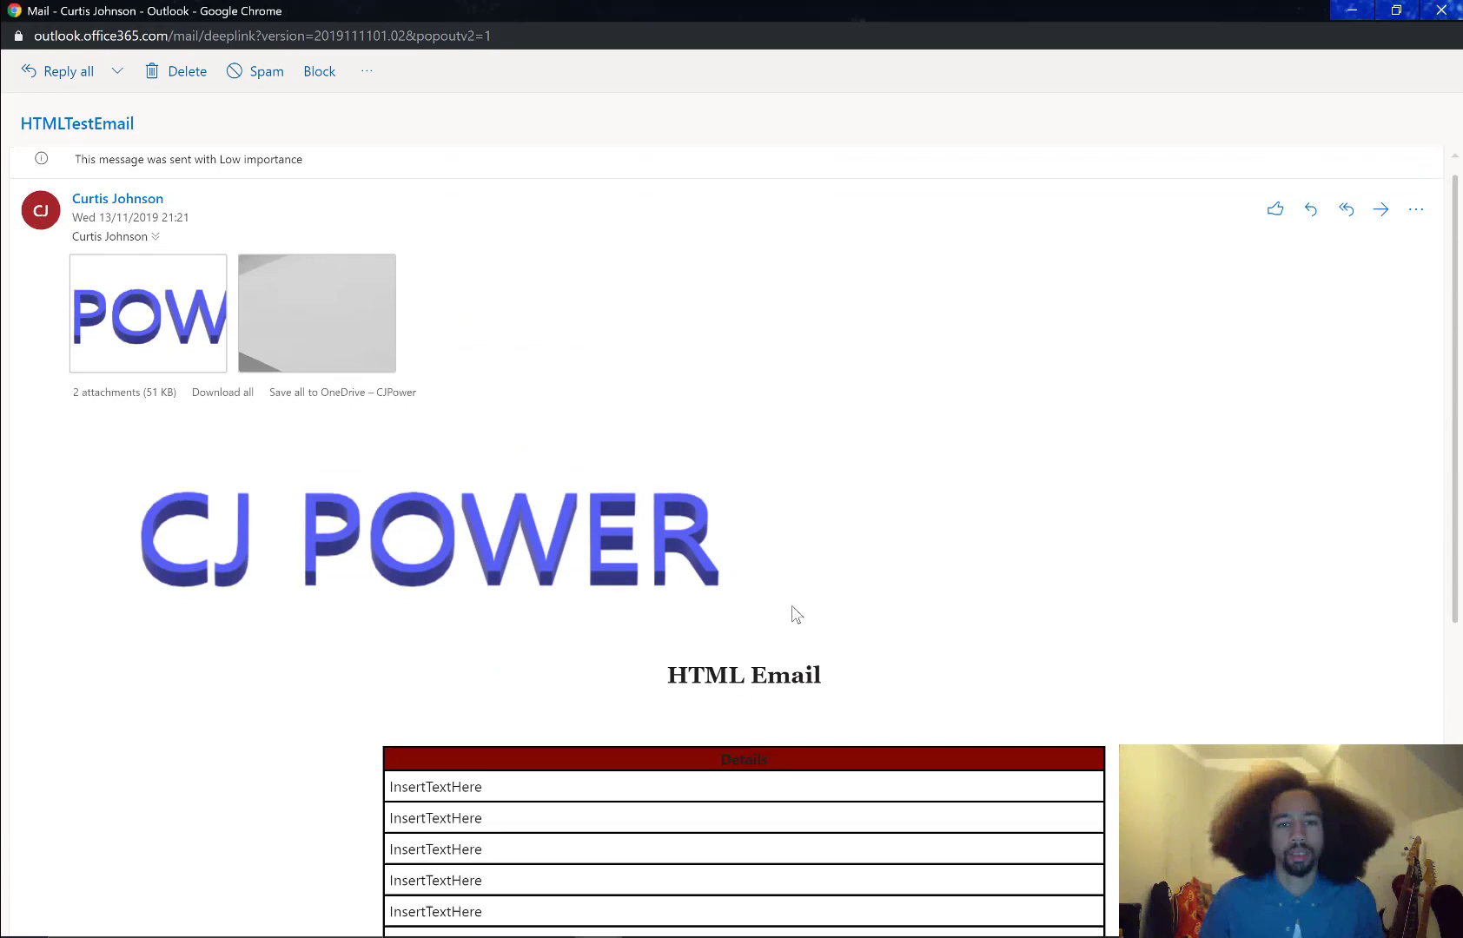
{"action": "scroll", "coordinate": [786, 612], "scroll_direction": "down", "scroll_amount": 5}
{"action": "scroll", "coordinate": [890, 560], "scroll_direction": "up", "scroll_amount": 5}
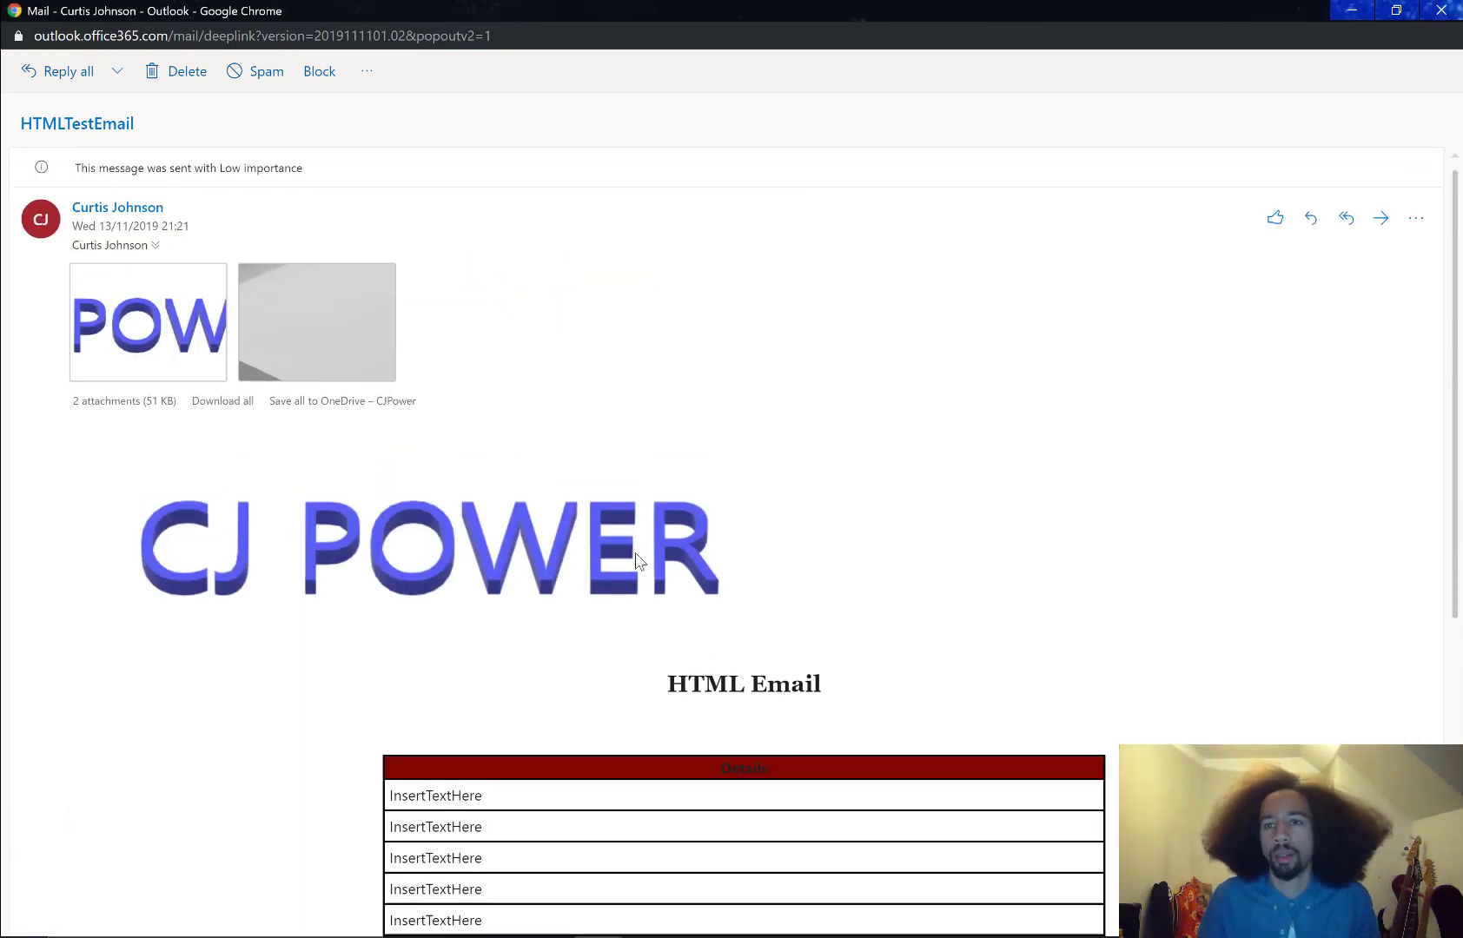
{"action": "left_click", "coordinate": [1443, 12]}
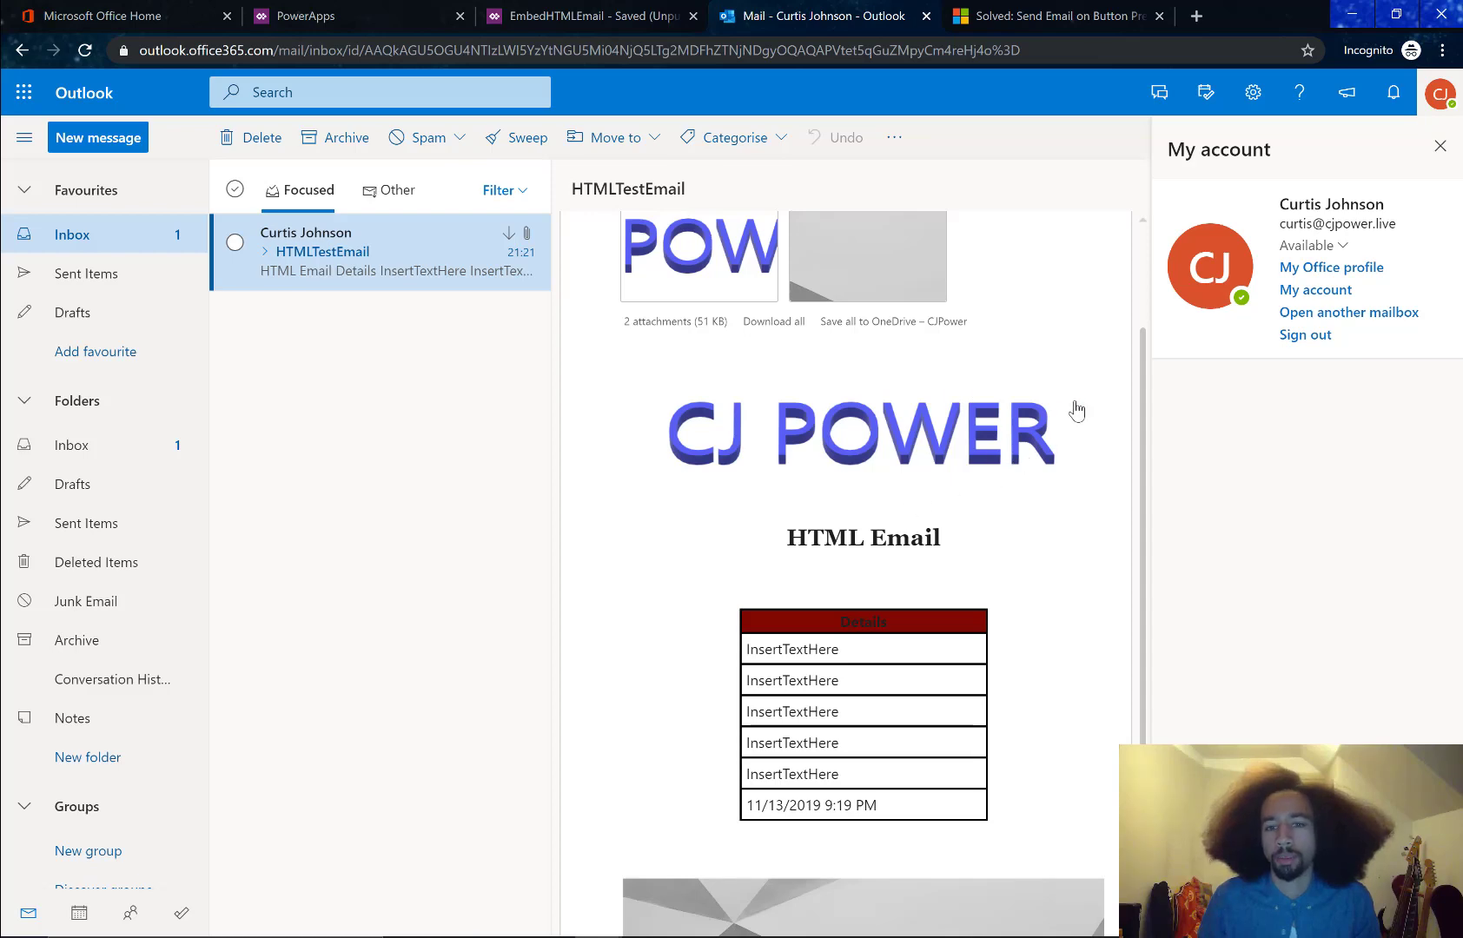
Preview the CJ POWER image attachment, then return to the EmbedHTMLEmail app studio
{"action": "left_click", "coordinate": [870, 515]}
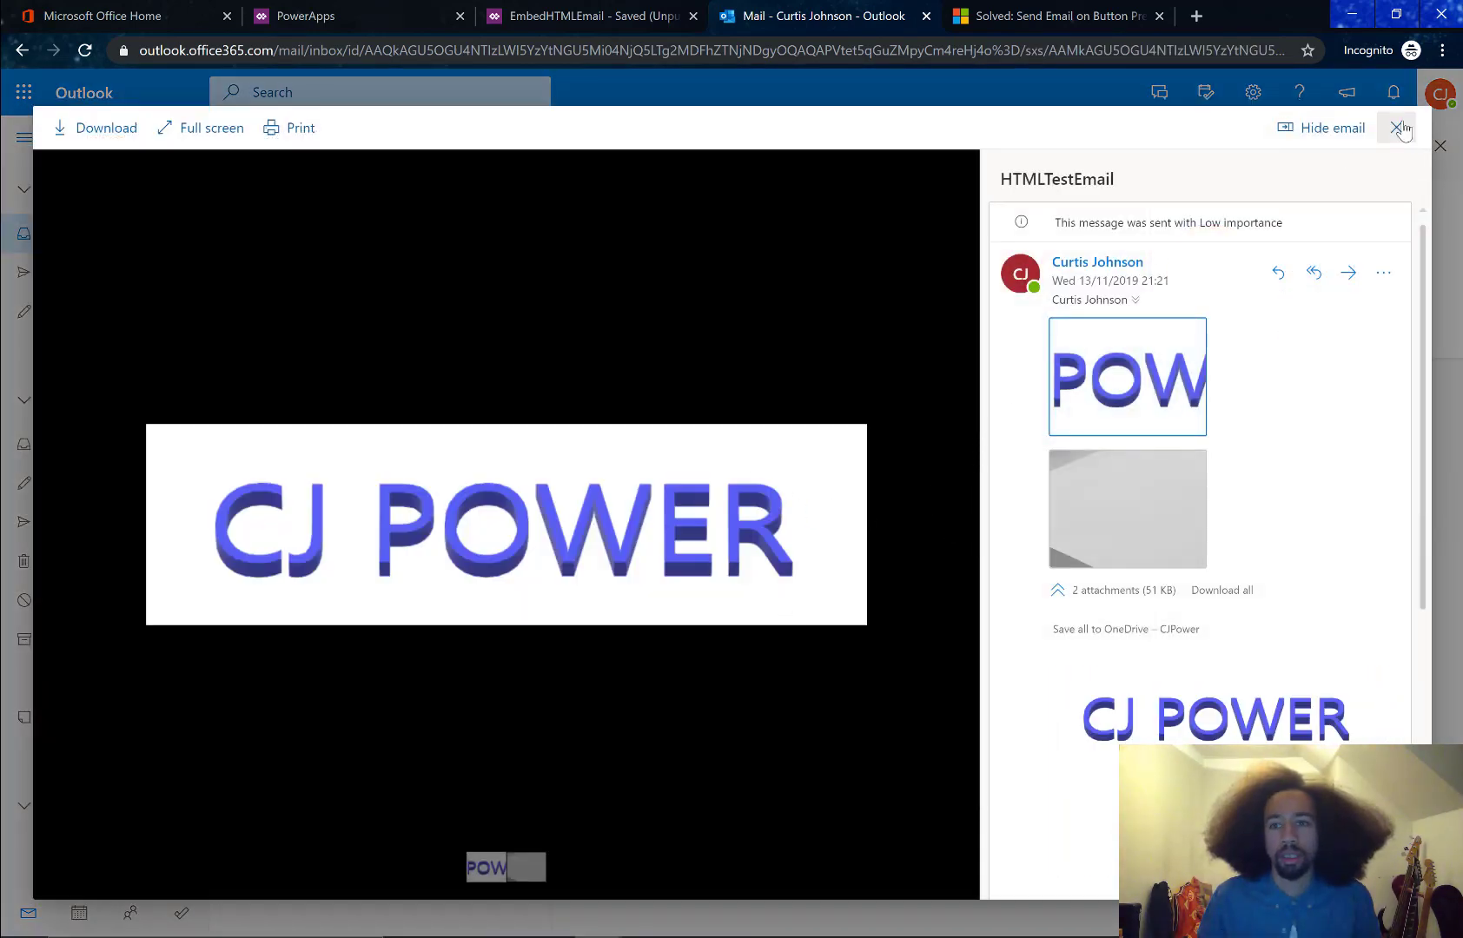
{"action": "left_click", "coordinate": [815, 249]}
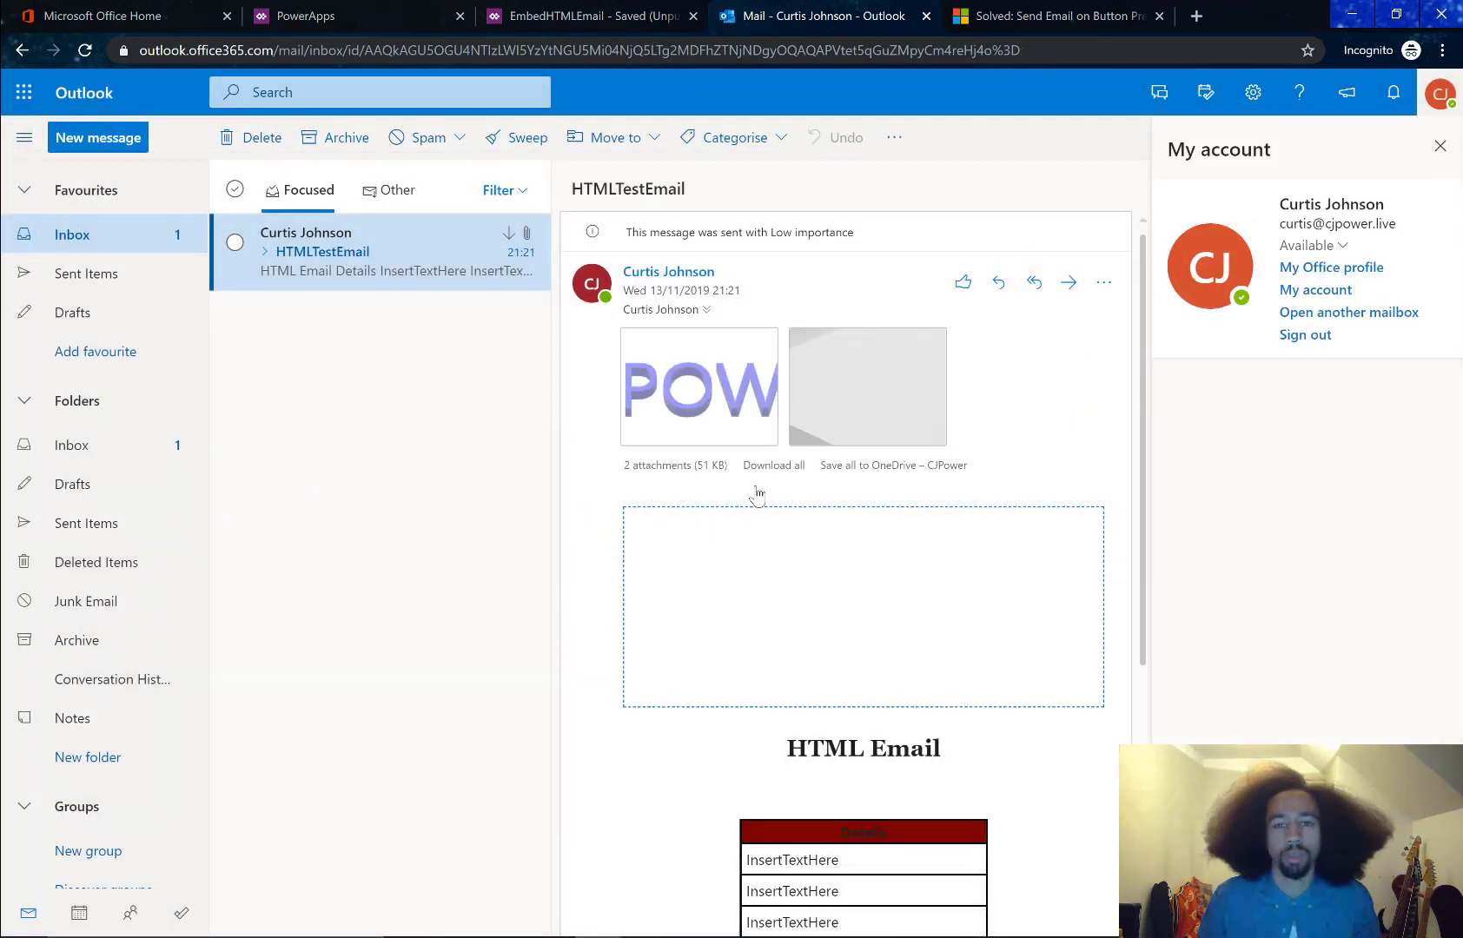
{"action": "scroll", "coordinate": [737, 588], "scroll_direction": "down", "scroll_amount": 3}
{"action": "scroll", "coordinate": [688, 607], "scroll_direction": "up", "scroll_amount": 3}
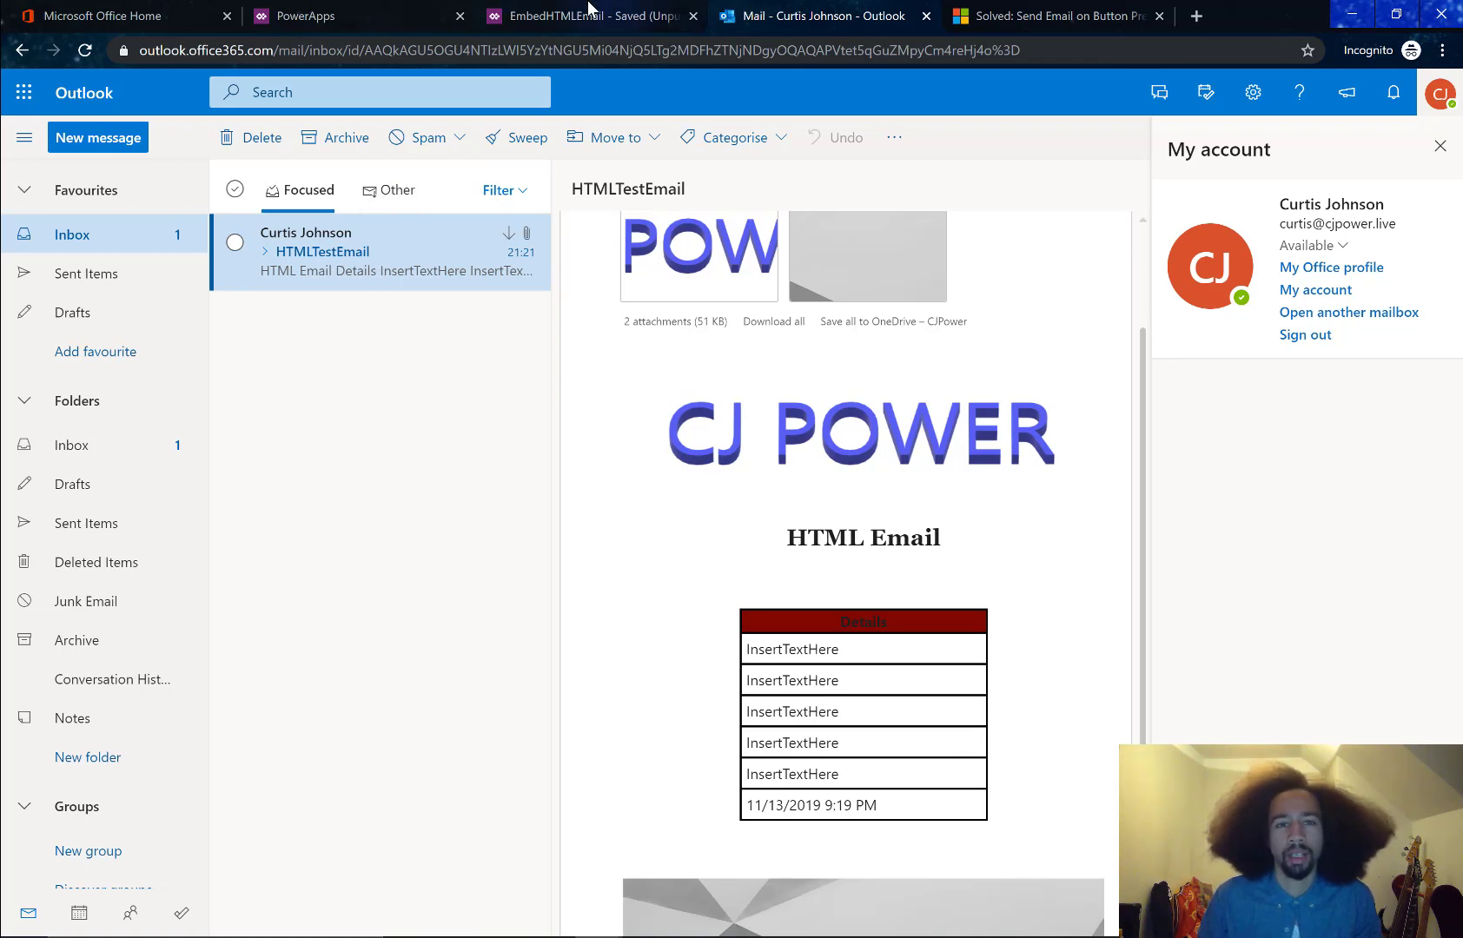
{"action": "left_click", "coordinate": [622, 19]}
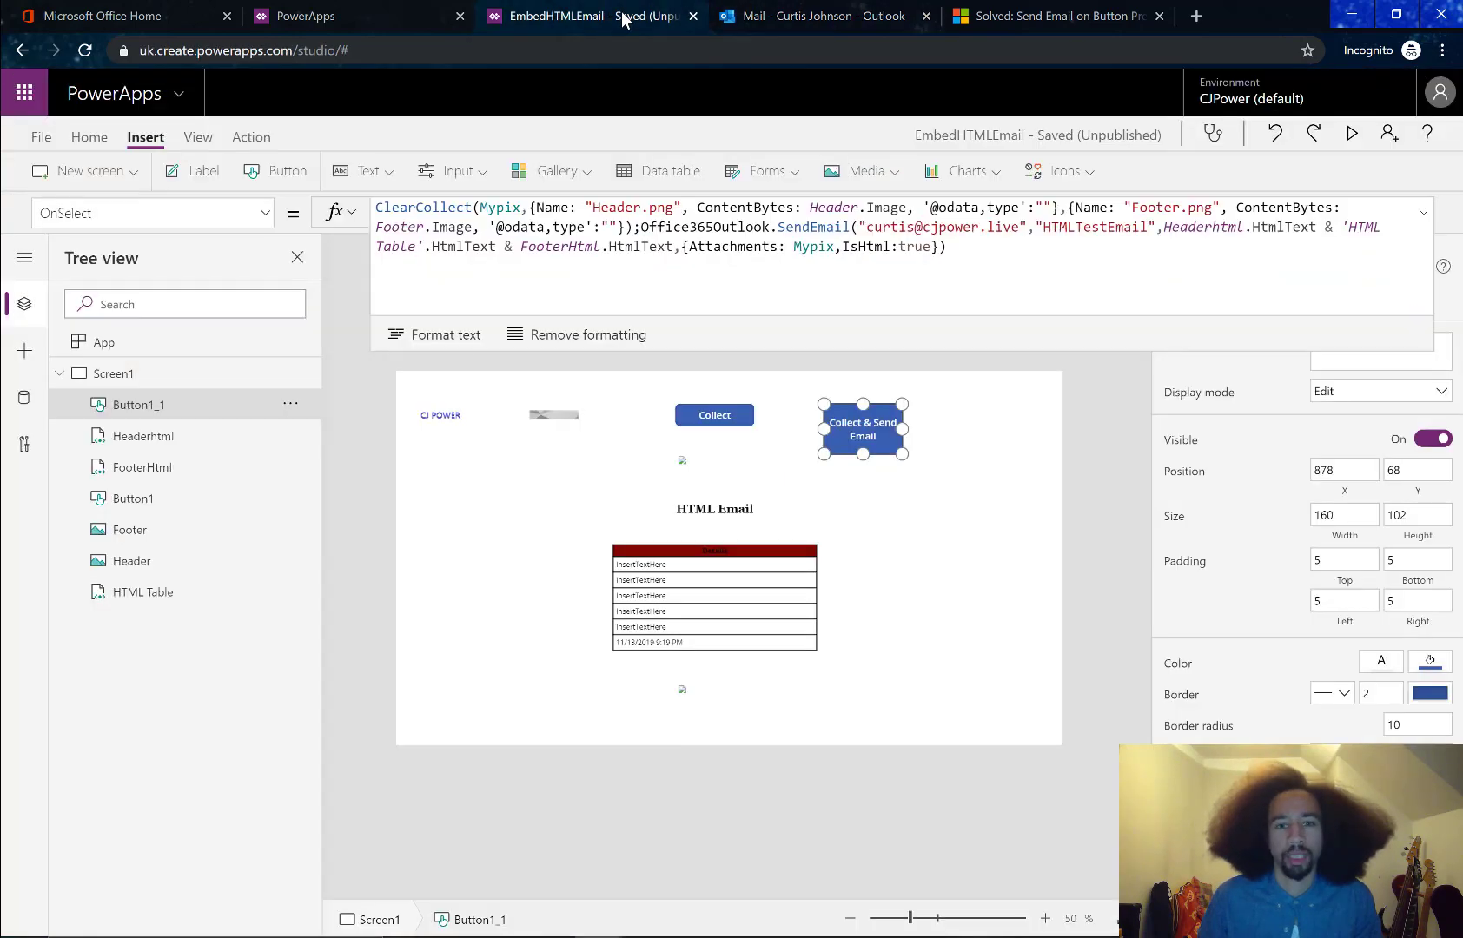
{"action": "left_click", "coordinate": [959, 430]}
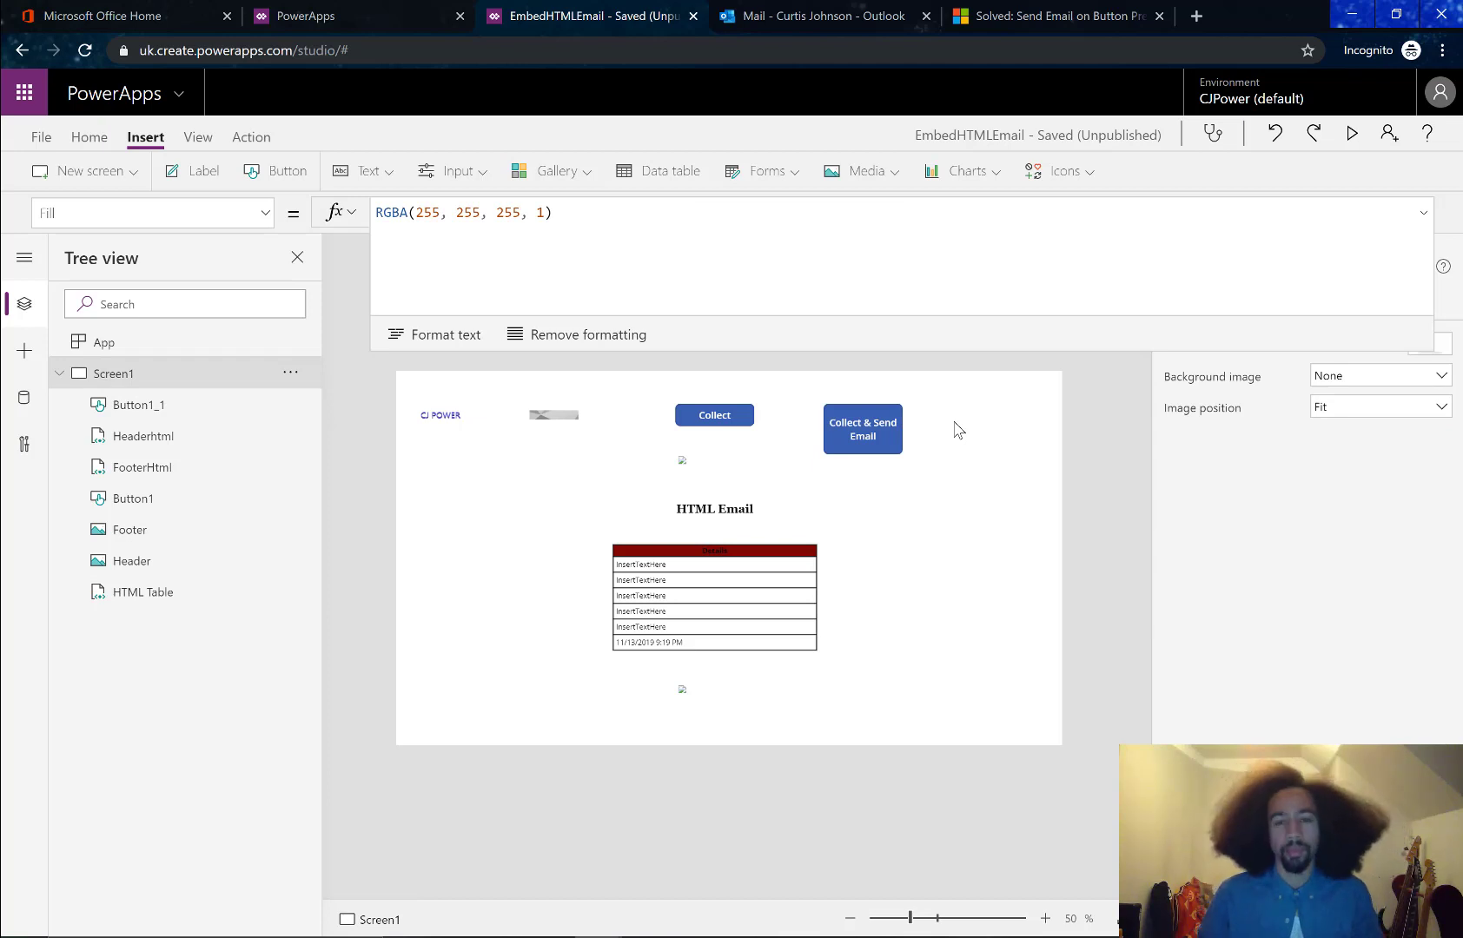